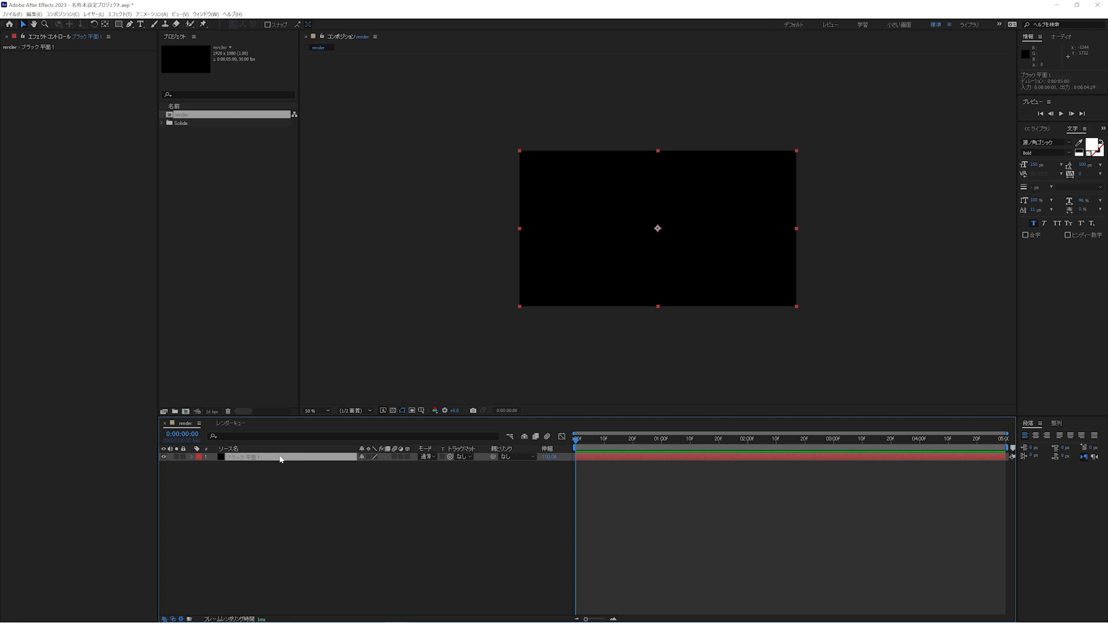
Apply the フラクタルノイズ effect from the noise and grain group to the black solid and widen the effect settings area.
click(119, 14)
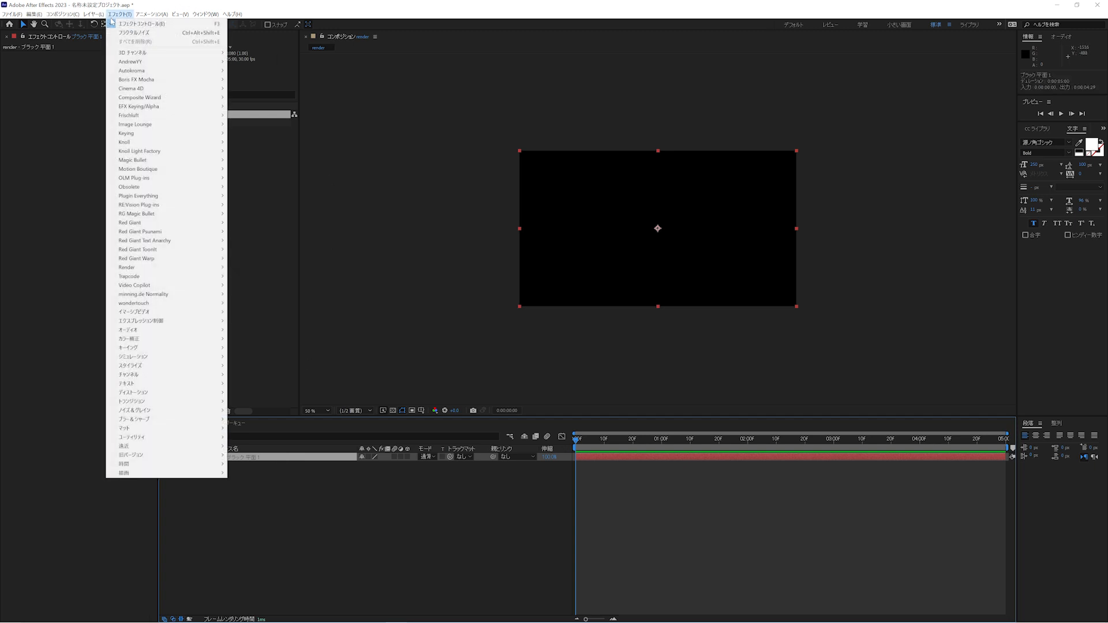
mouse_move(149, 413)
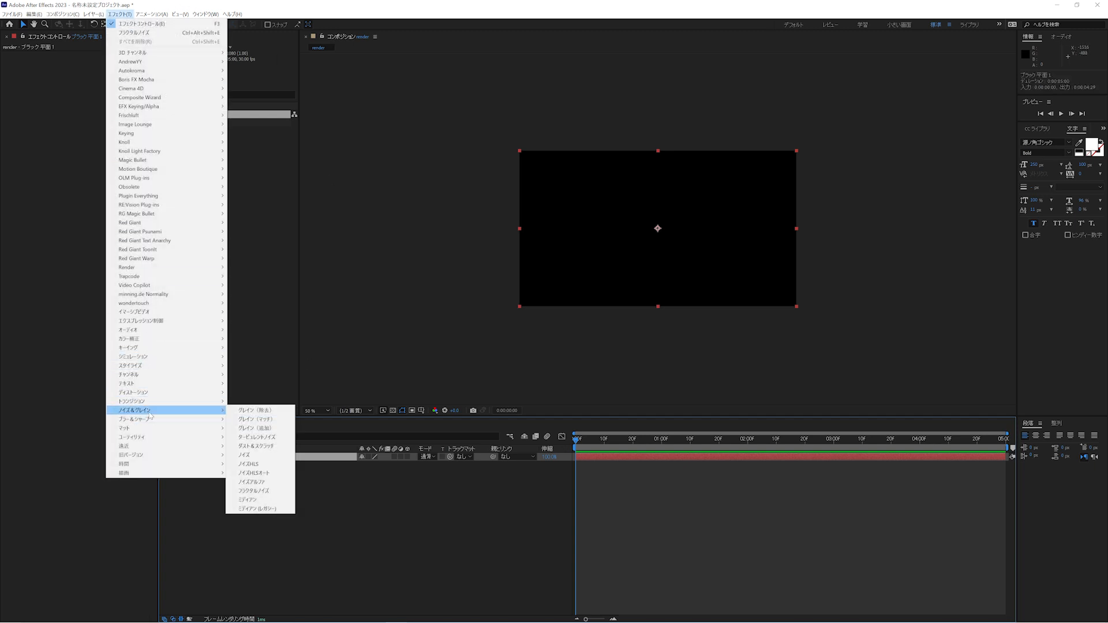
click(260, 492)
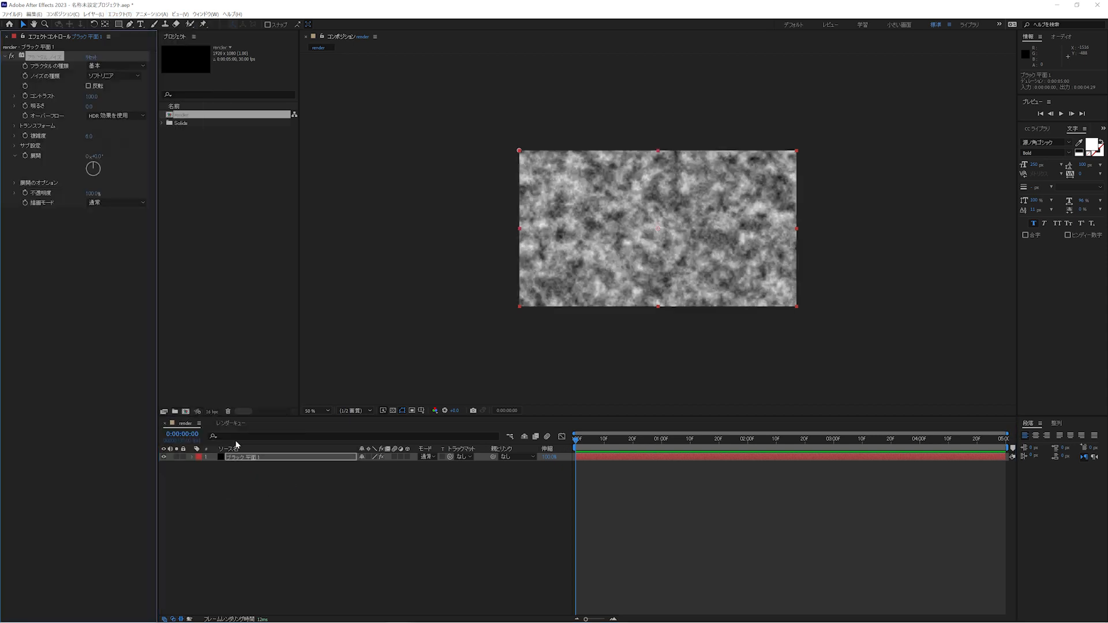
drag(158, 266, 213, 272)
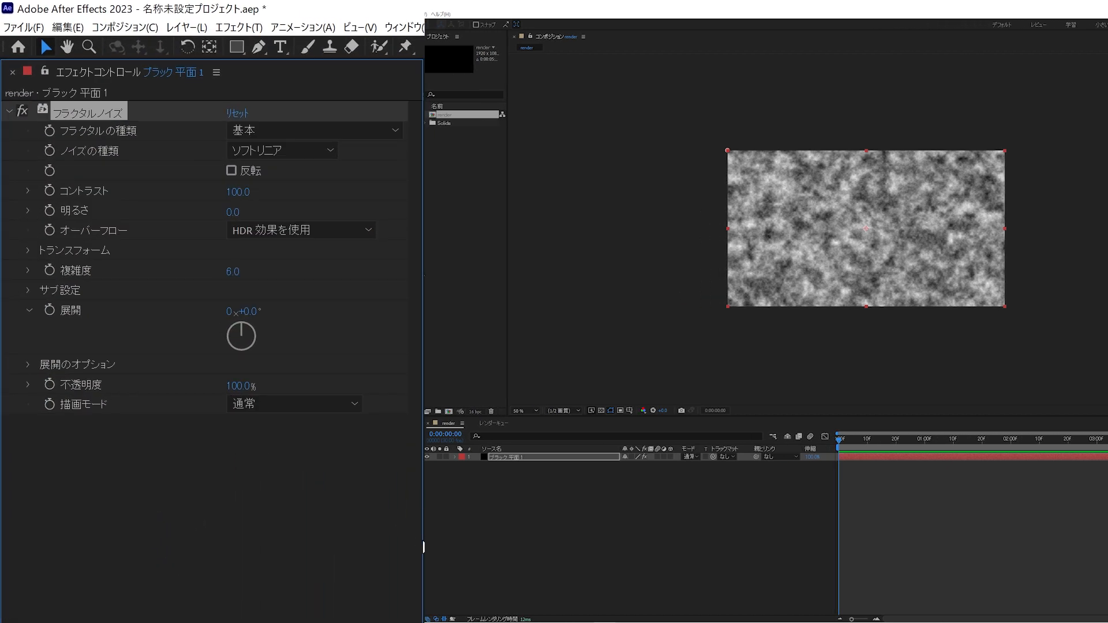
Review the fractal and noise type options, trying タービュレント(滑らか), タービュレント(基本) and ダイナミック as the fractal type.
click(326, 136)
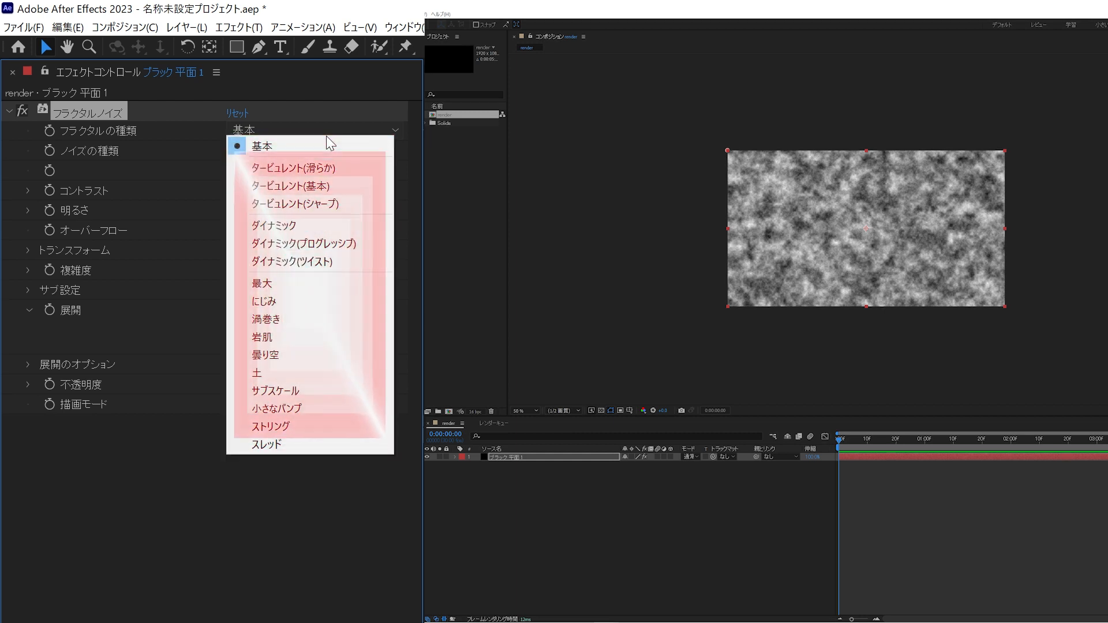
click(296, 550)
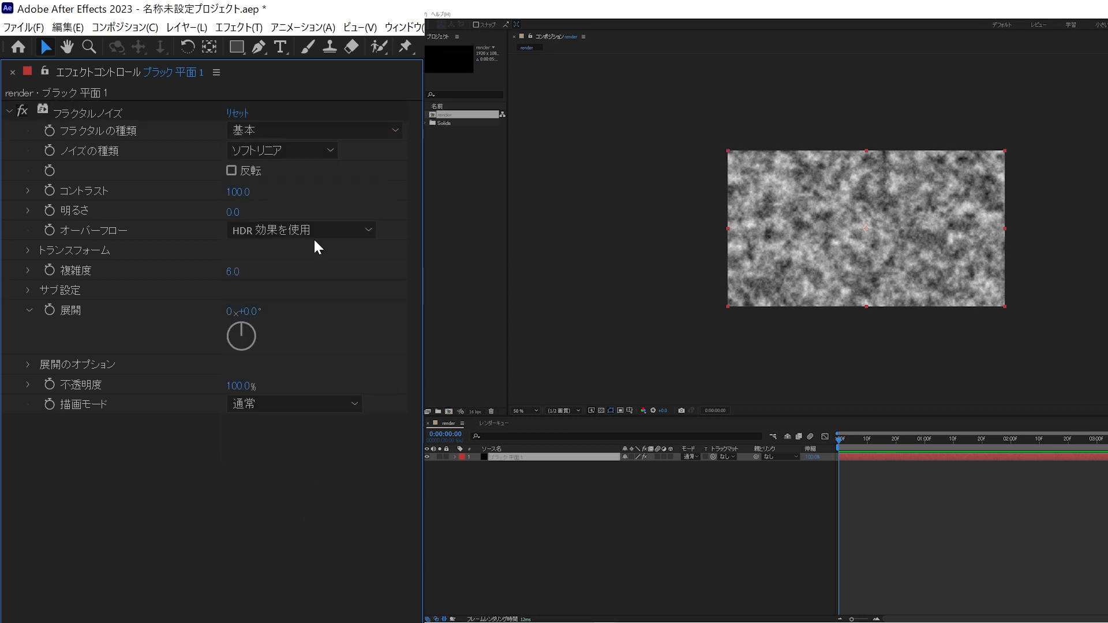
click(306, 144)
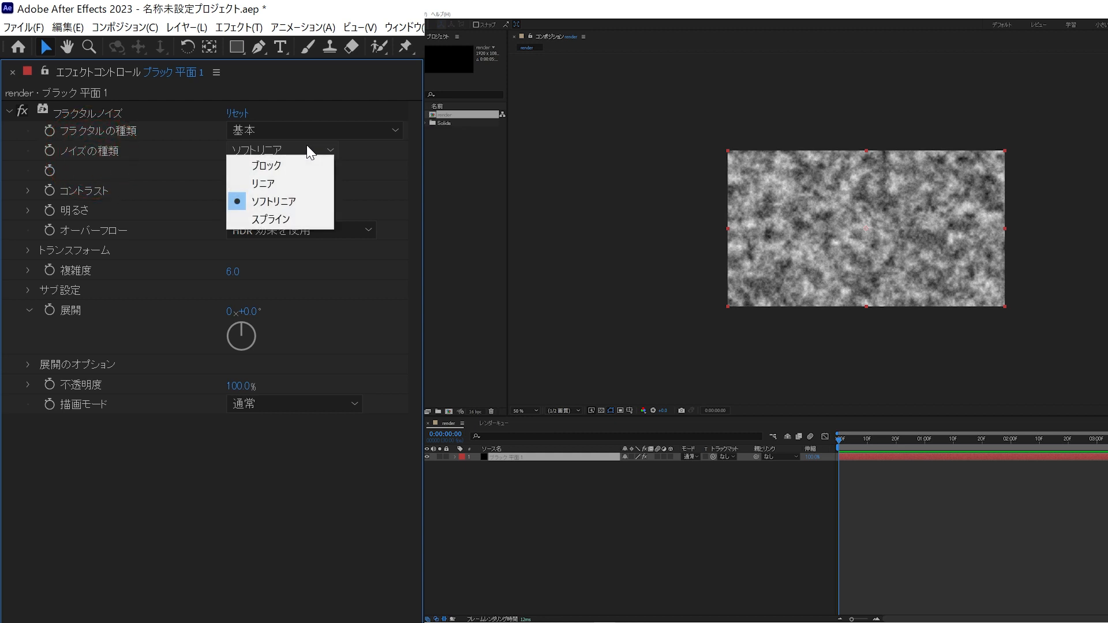
click(298, 129)
click(297, 167)
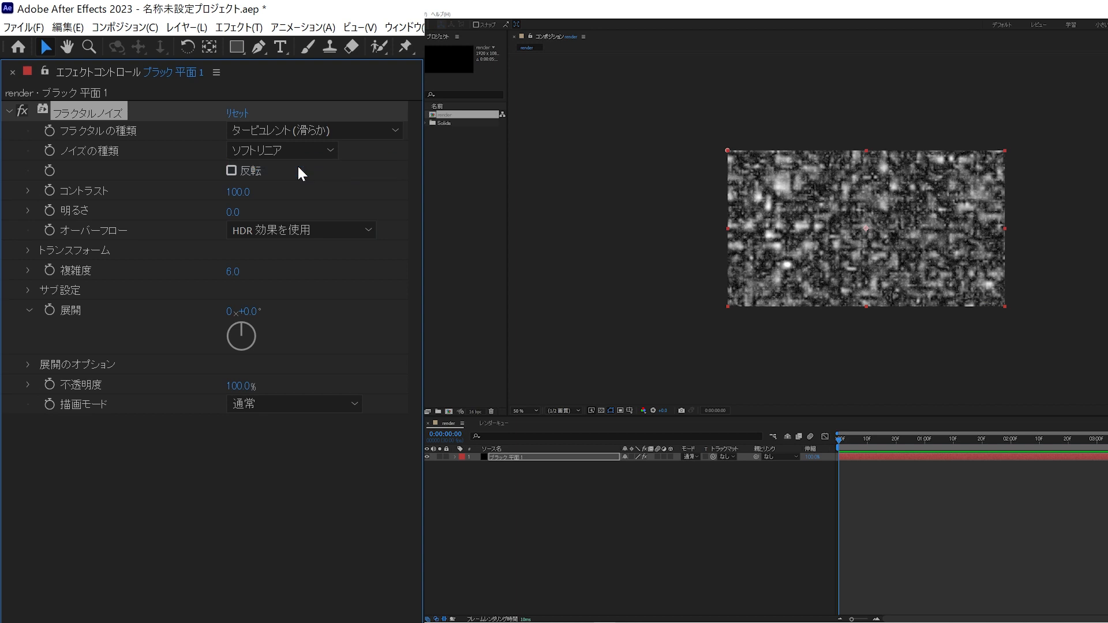
click(297, 131)
click(300, 186)
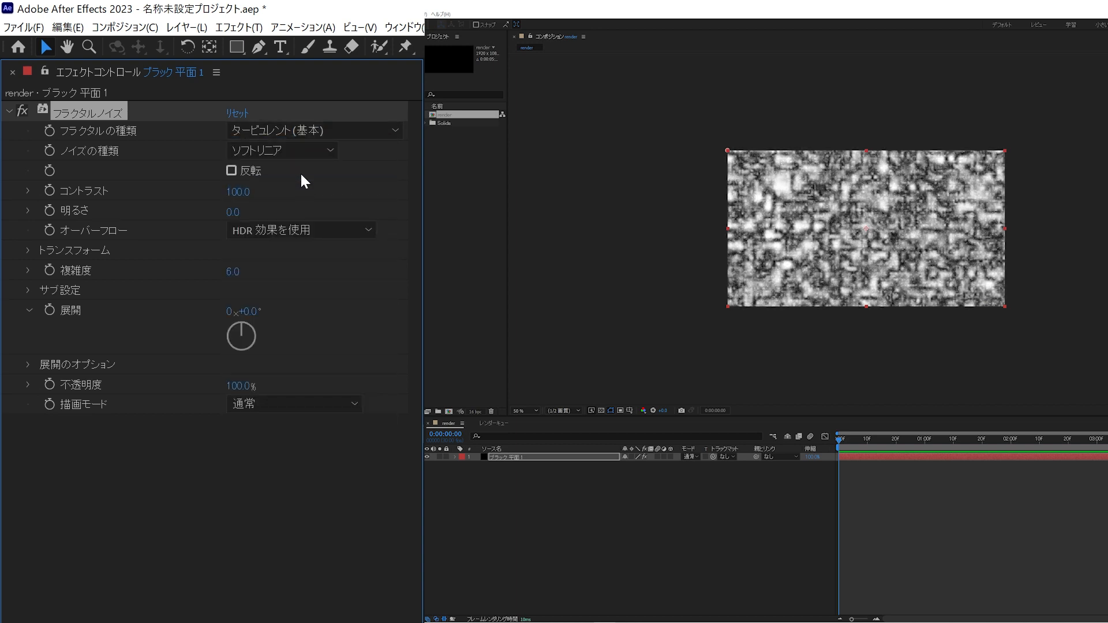
click(296, 130)
click(299, 222)
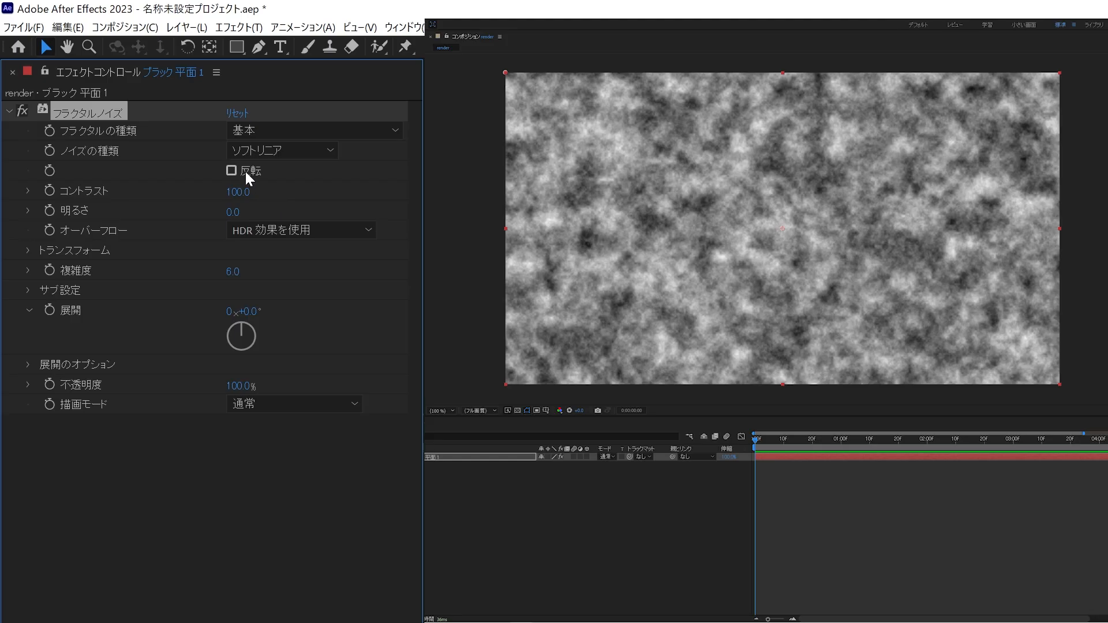
Toggle 反転 on and off to compare the noise, leaving the inversion enabled.
click(244, 172)
click(244, 172)
click(232, 170)
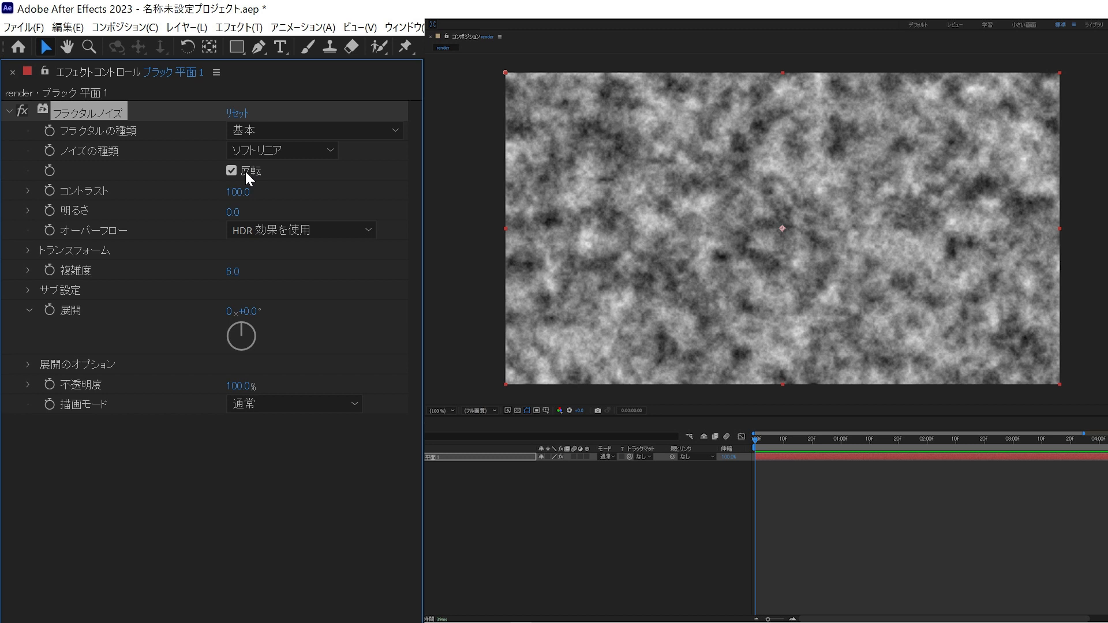
Try the ダイナミック fractal type and toggle 反転 to compare the inverted pattern.
click(244, 132)
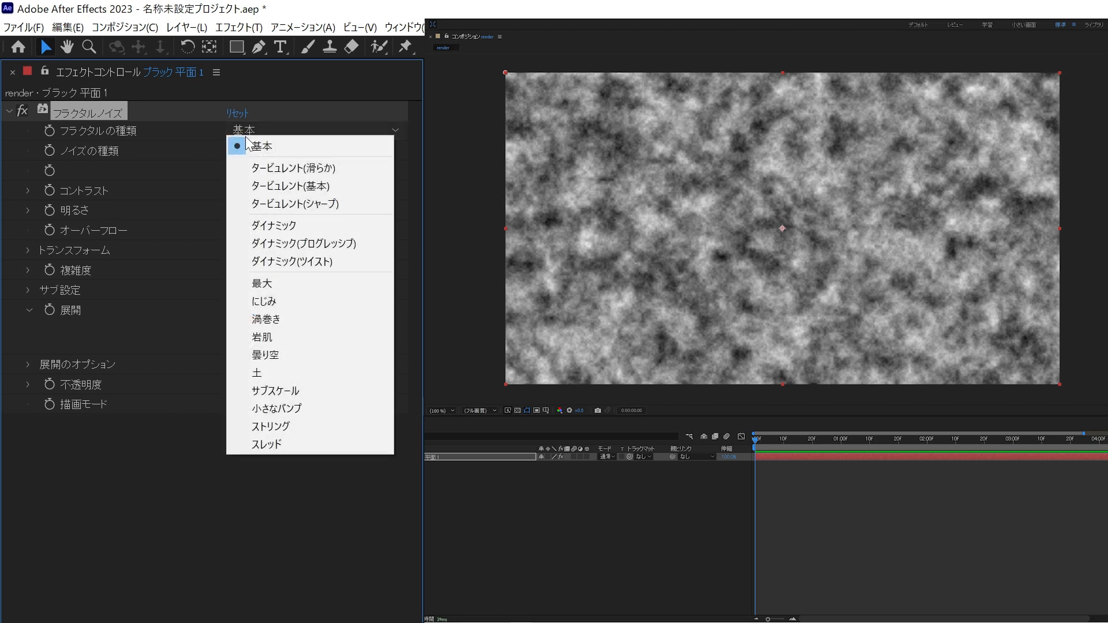
click(291, 224)
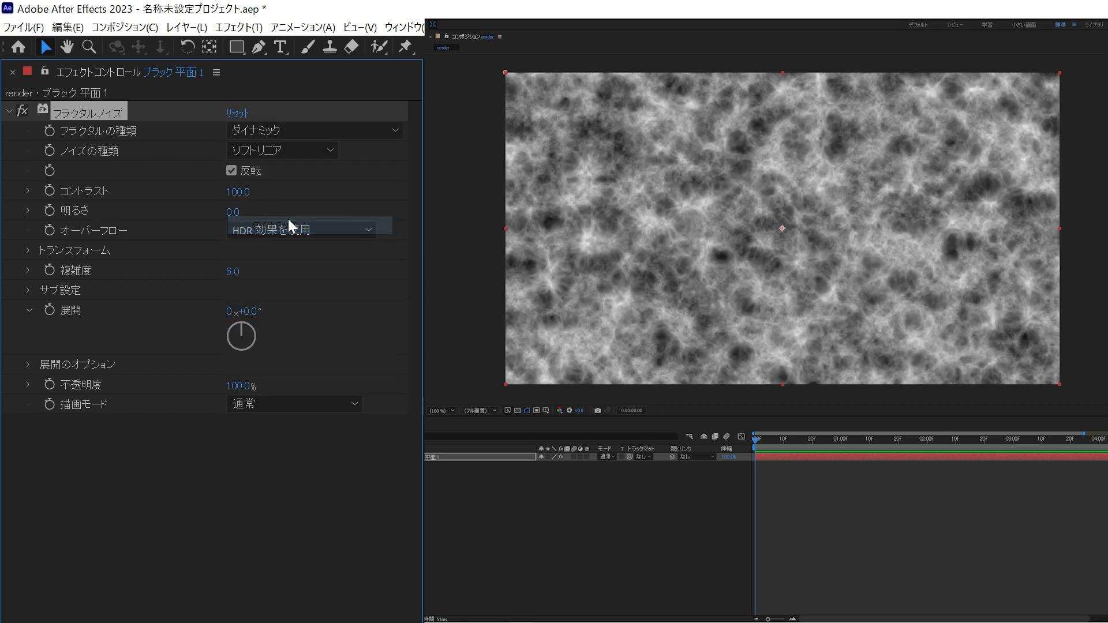
click(233, 174)
click(233, 175)
click(256, 137)
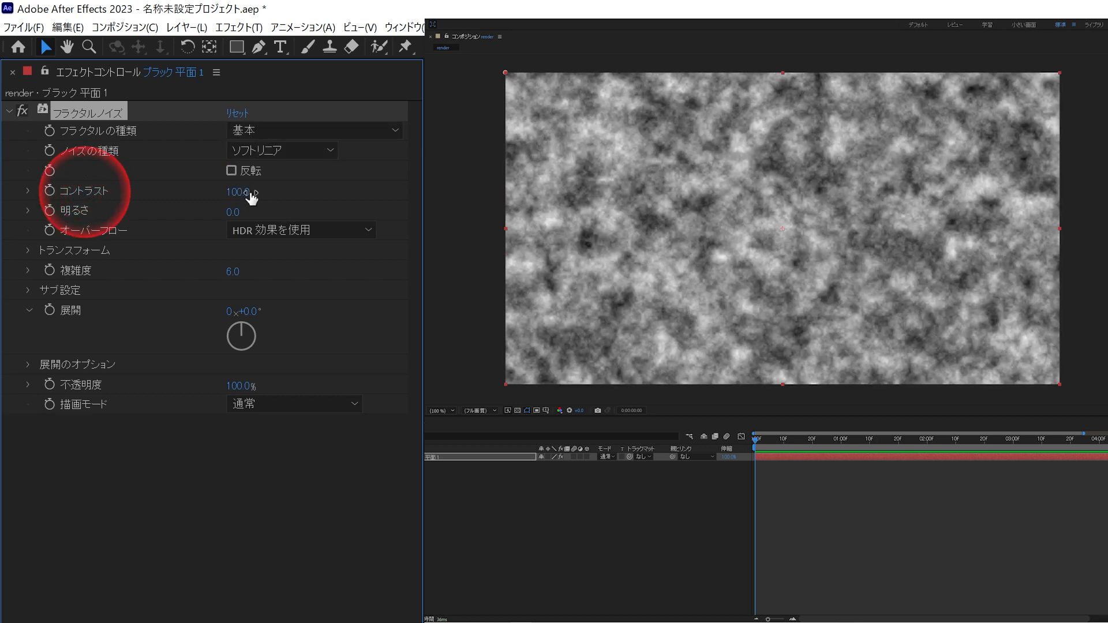
Try a higher contrast and a lower brightness on the fractal noise, undoing each change.
drag(244, 194, 364, 197)
key(ctrl+z)
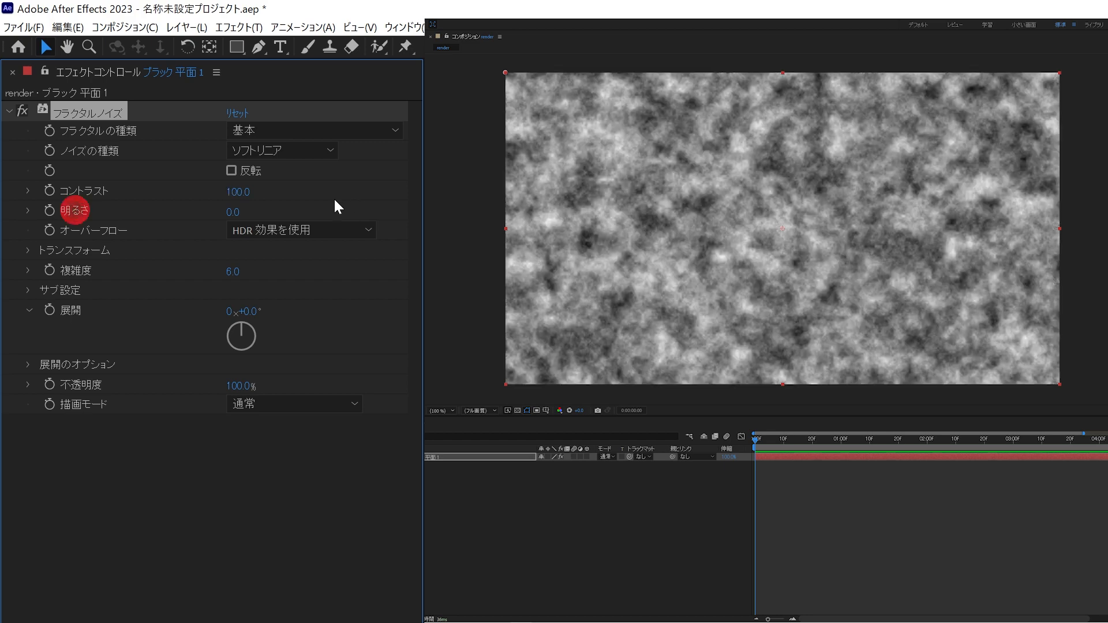
drag(234, 214, 158, 205)
key(ctrl+z)
key(ctrl+z)
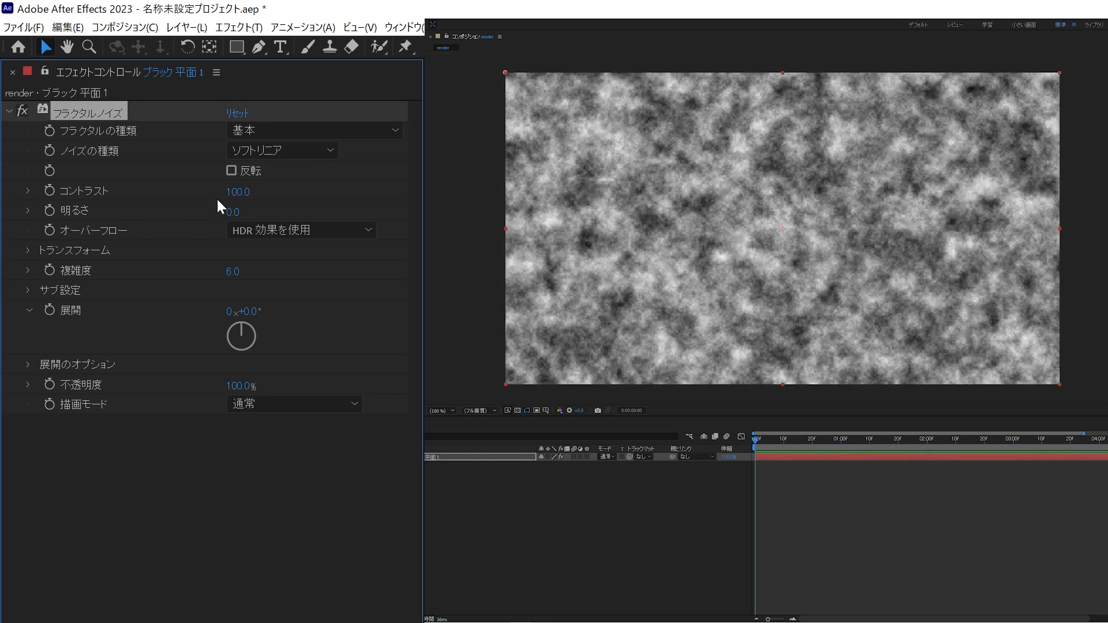
Set the overflow to ラップバック and test it with a brightness of 599 and a higher contrast.
click(262, 231)
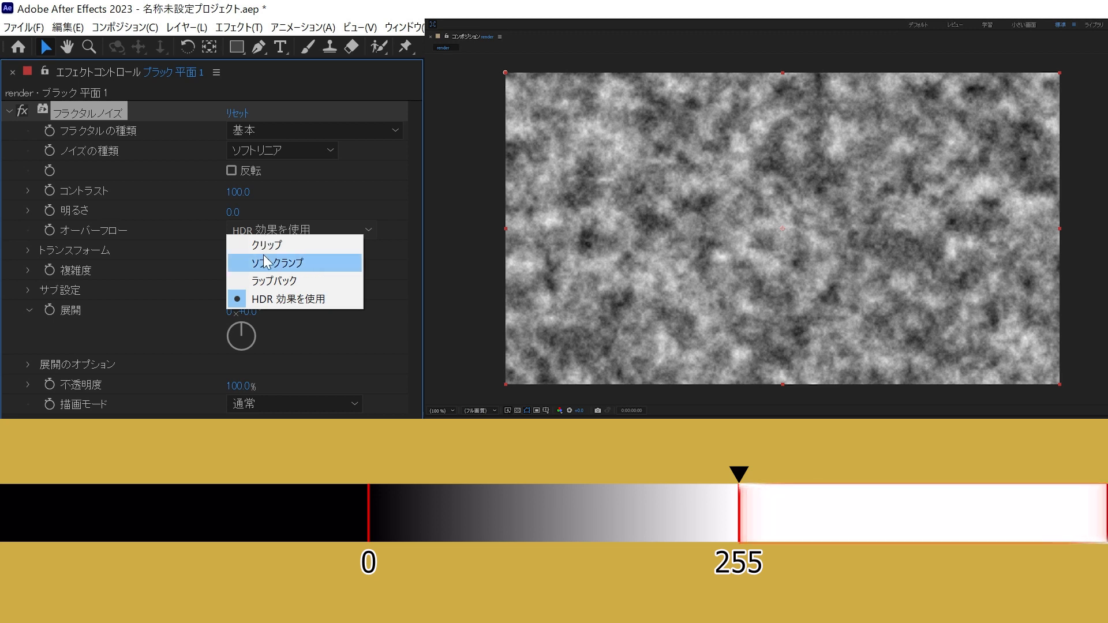
click(266, 281)
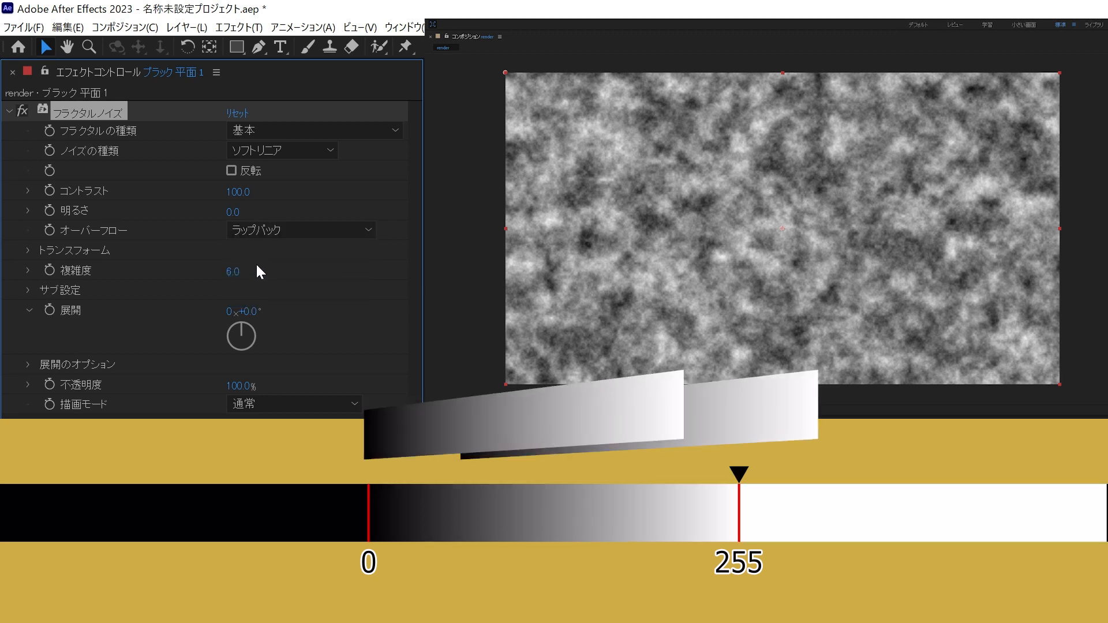
mouse_move(232, 214)
mouse_down()
mouse_move(660, 214)
mouse_move(444, 111)
mouse_move(504, 113)
mouse_up()
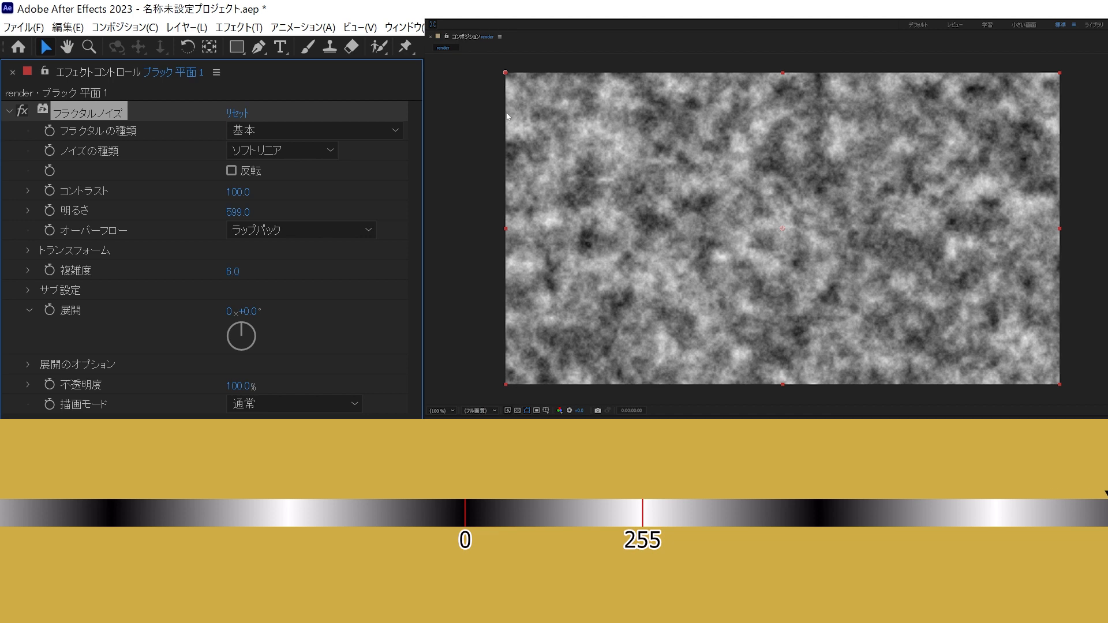
drag(241, 201, 427, 195)
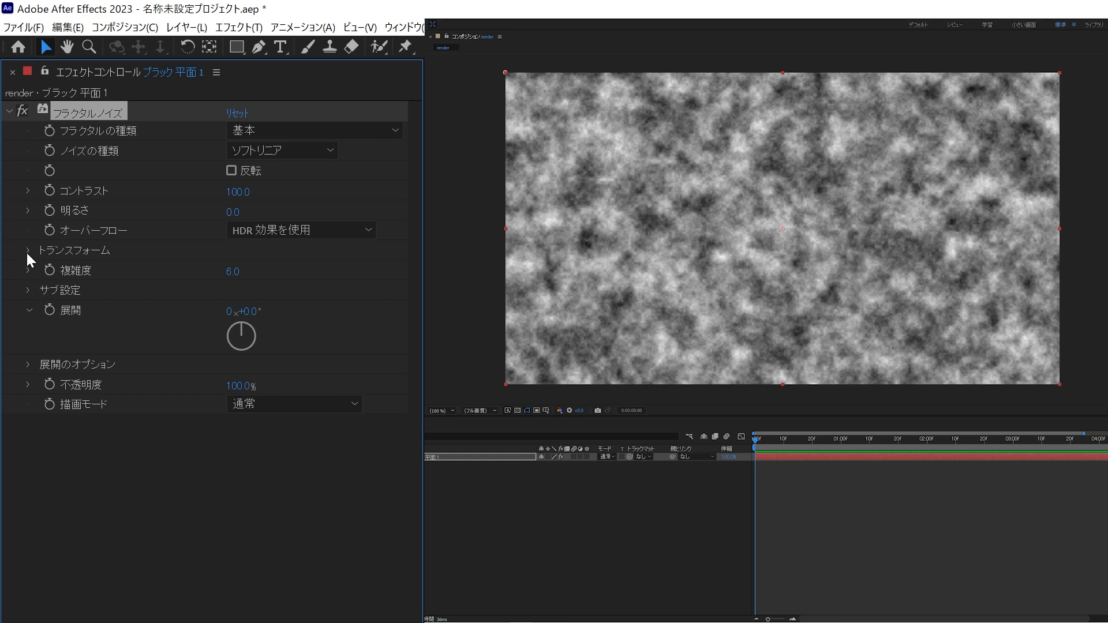
Try the noise transform with a rotation of -10°, a scale of 123 and a turbulence offset of 2026, -709.
click(27, 252)
mouse_move(250, 272)
mouse_down()
mouse_move(287, 271)
mouse_move(243, 271)
mouse_up()
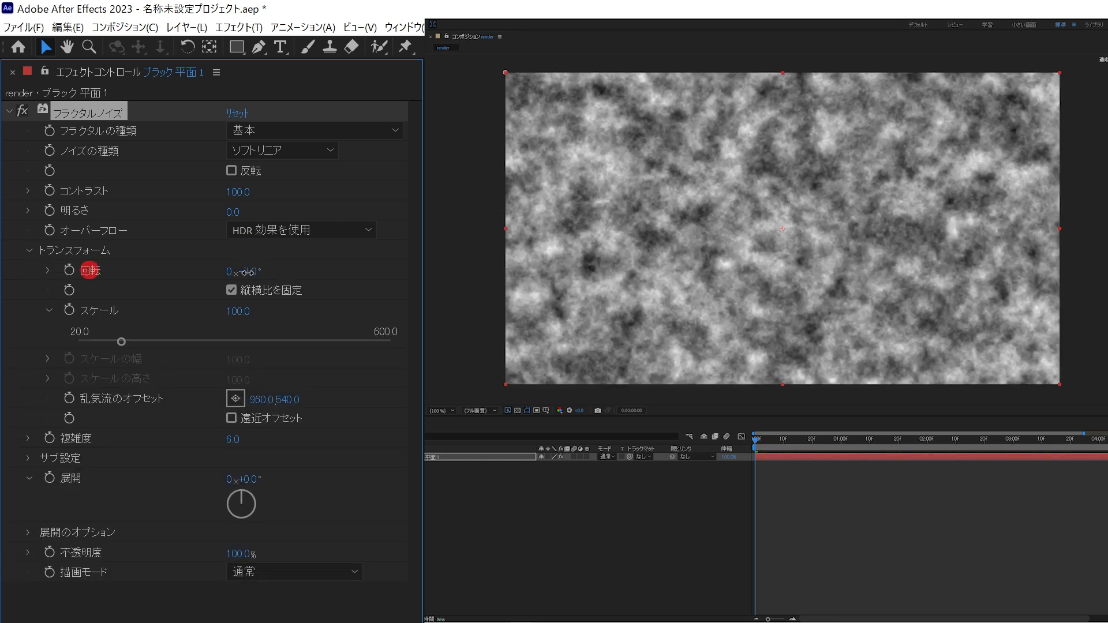
drag(238, 311, 275, 327)
drag(266, 399, 0, 394)
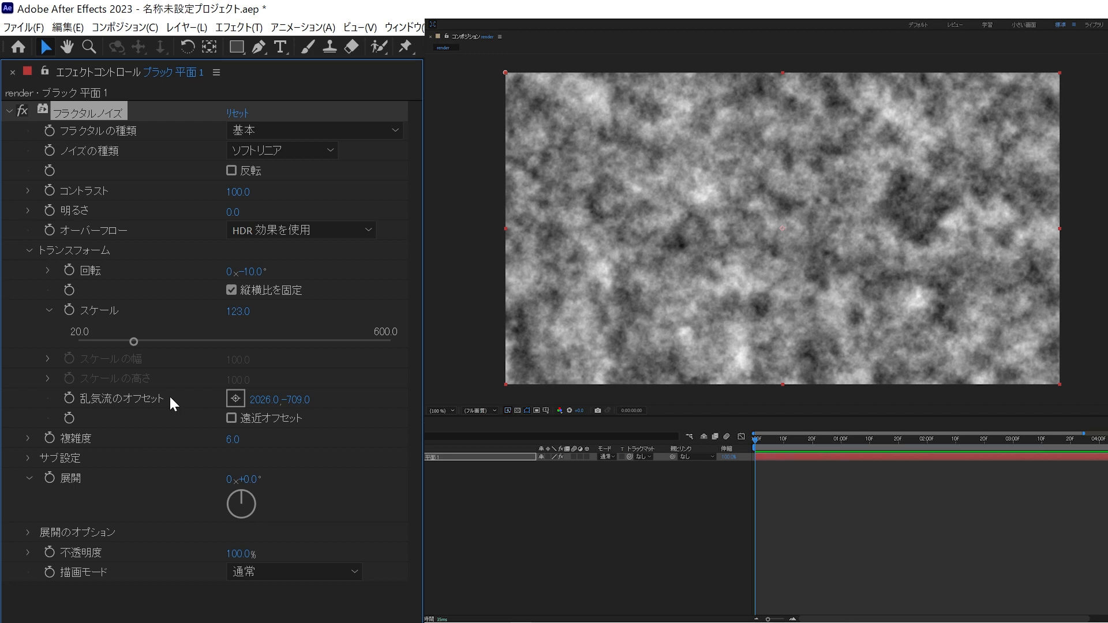
Turn off 縦横比を固定 and try a smaller scale width with a larger scale height for the noise.
click(232, 291)
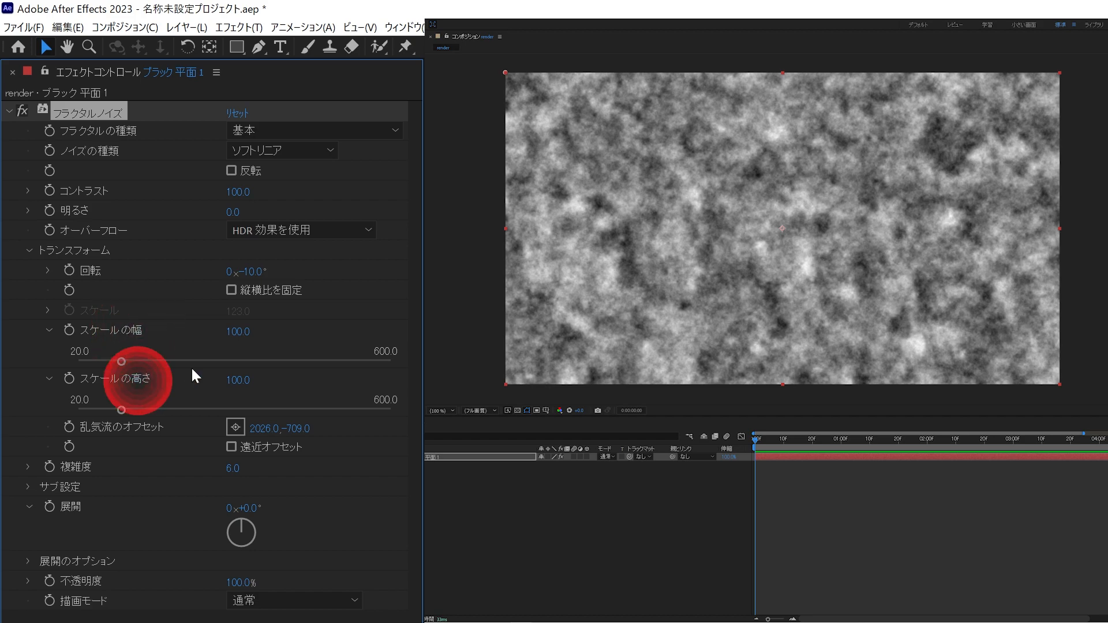
drag(236, 331, 156, 329)
drag(233, 385, 363, 385)
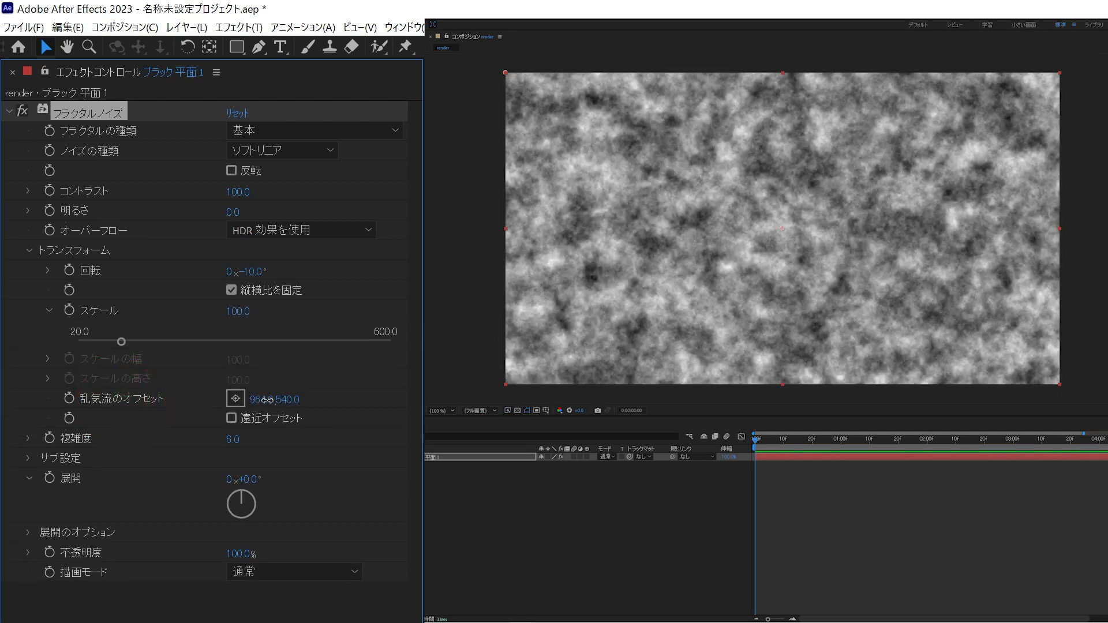
Shift the turbulence offset to 1741, 518, enable 遠近オフセット and shift the offset again to compare the movement.
drag(261, 400, 19, 394)
drag(273, 396, 283, 403)
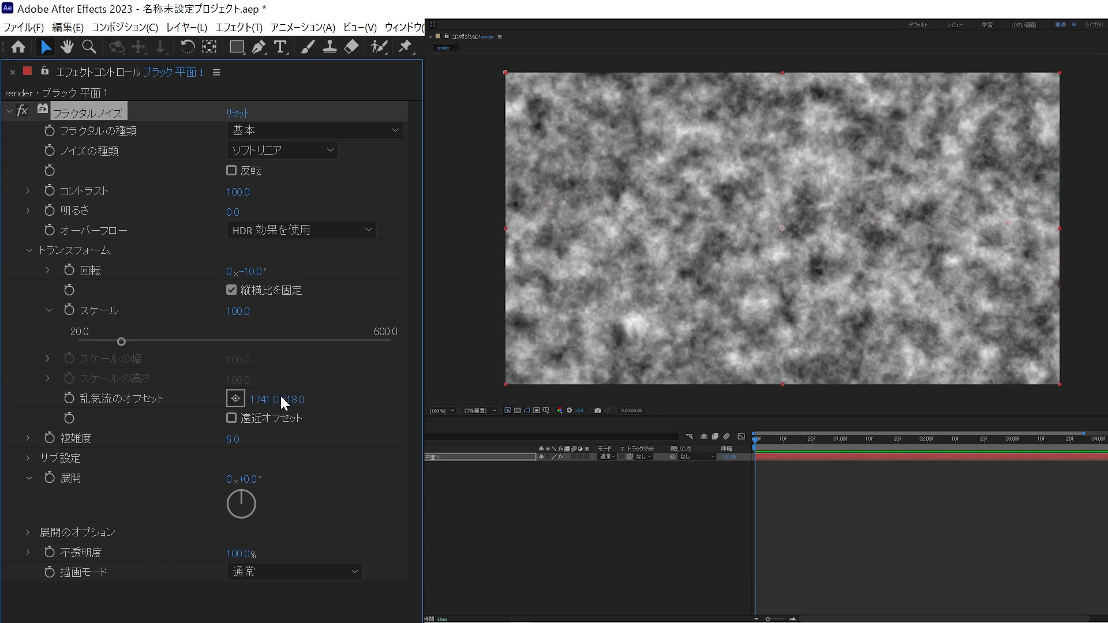
click(231, 417)
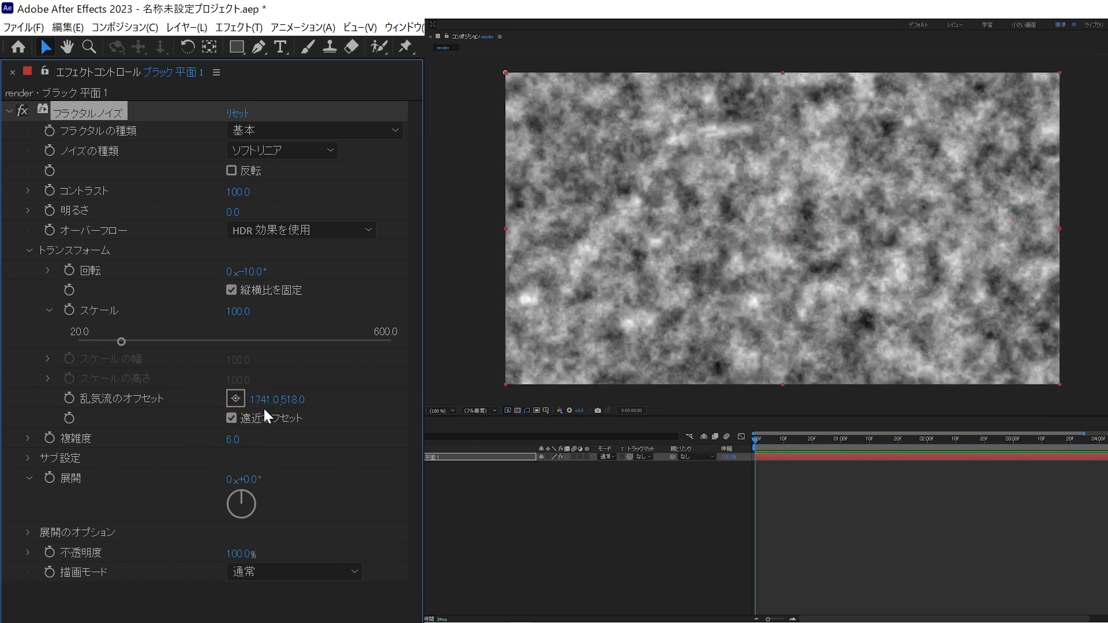
drag(270, 399, 577, 405)
drag(297, 400, 186, 394)
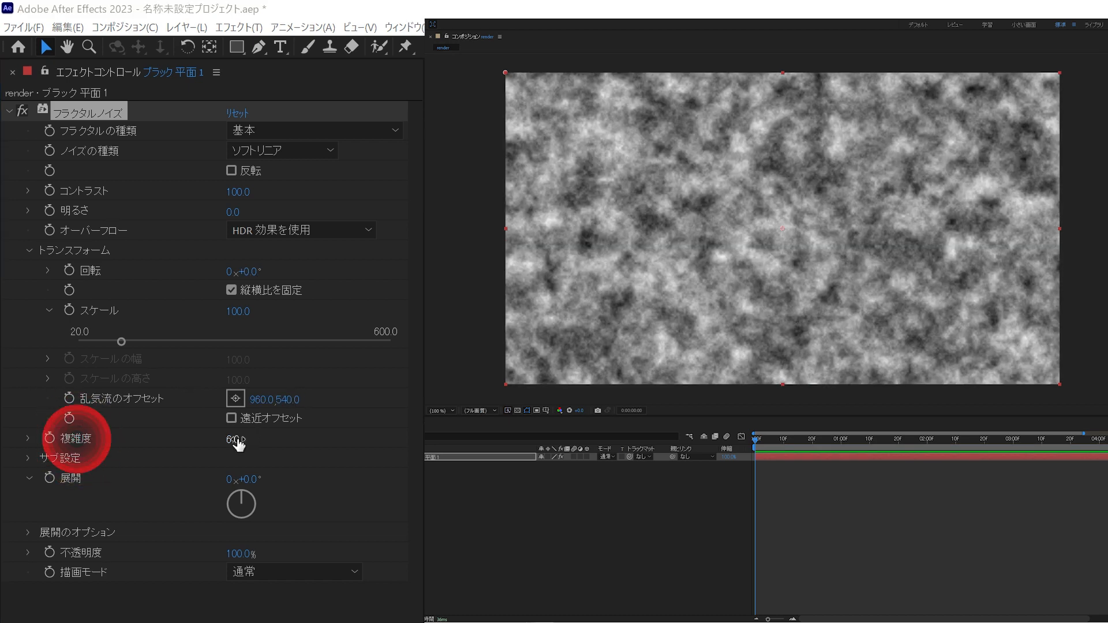
Try noise complexity values of 1 and 9.6, and return the complexity to 6.
drag(239, 444, 86, 435)
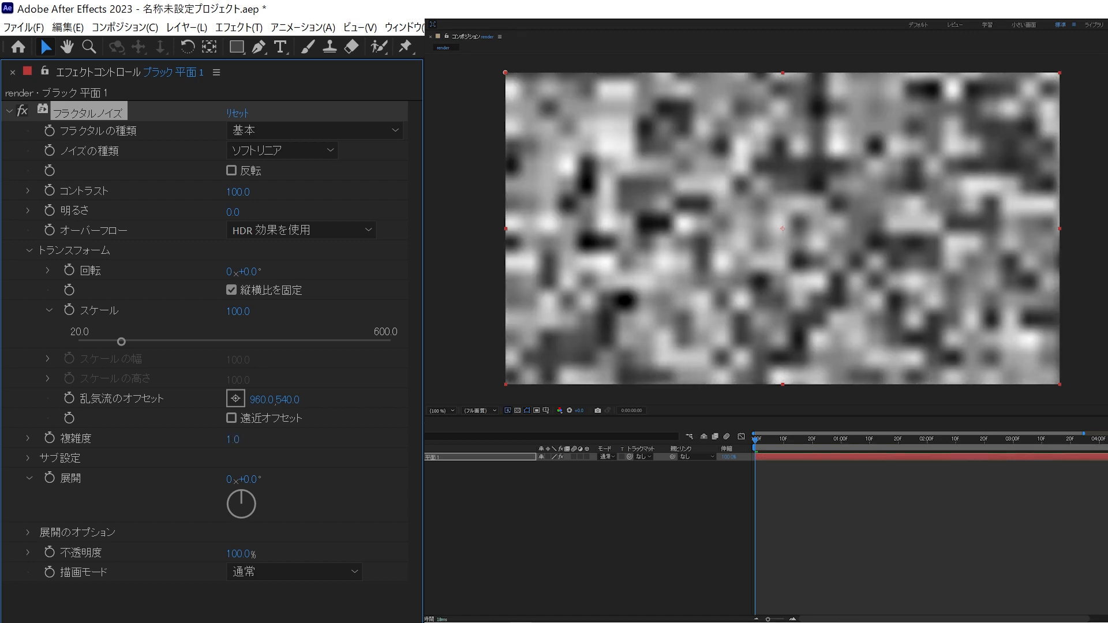
drag(86, 435, 352, 407)
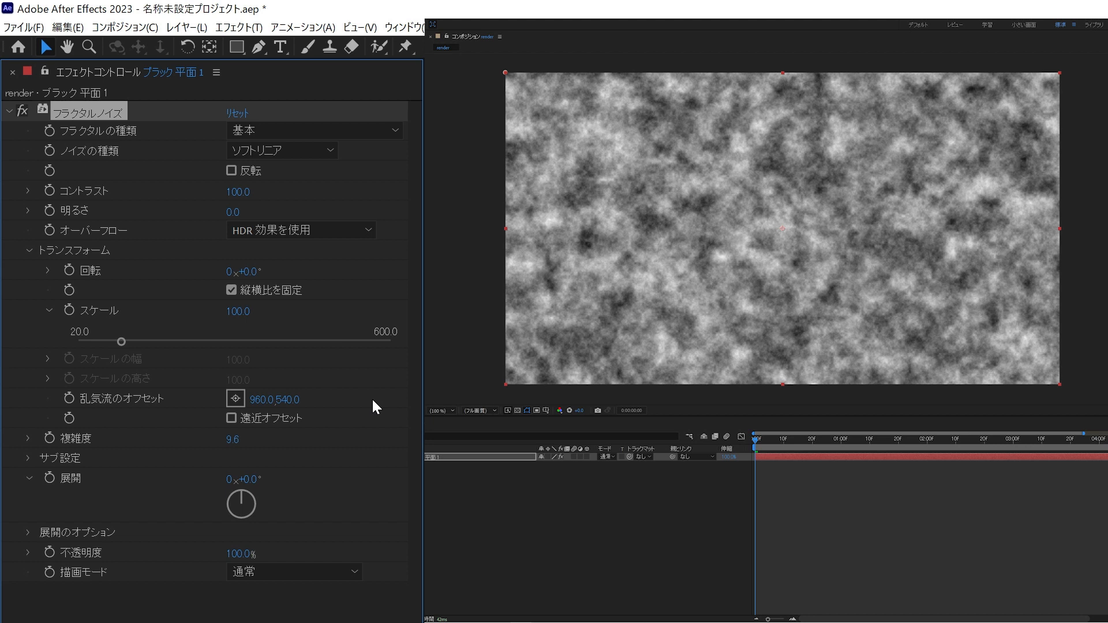
drag(373, 407, 312, 438)
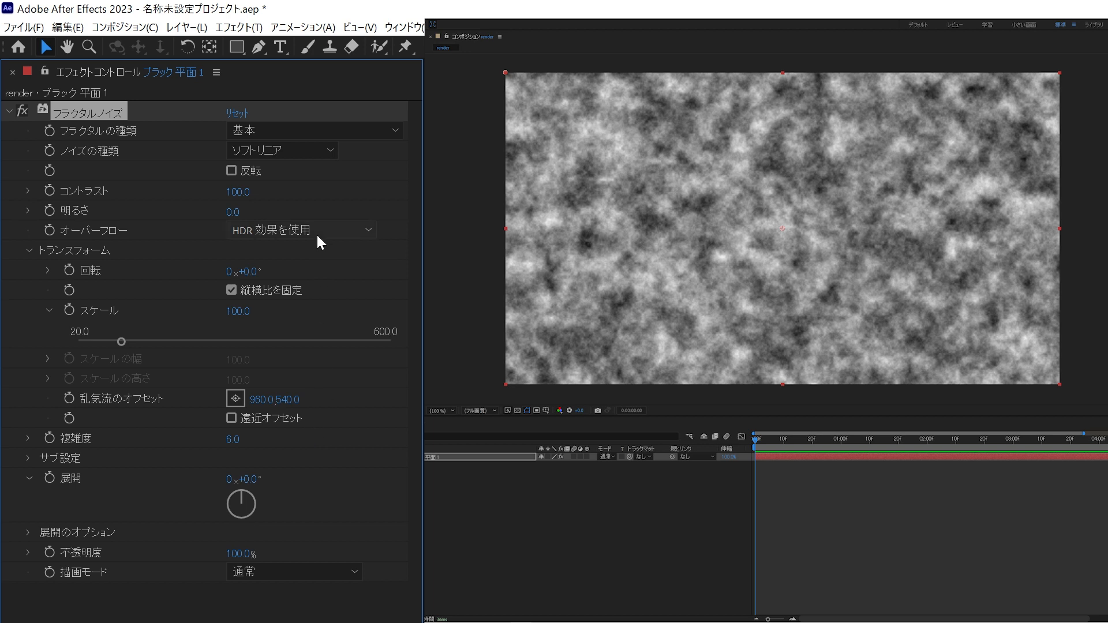
Change the noise type to ブロック and set the complexity to 1.
click(301, 150)
click(302, 167)
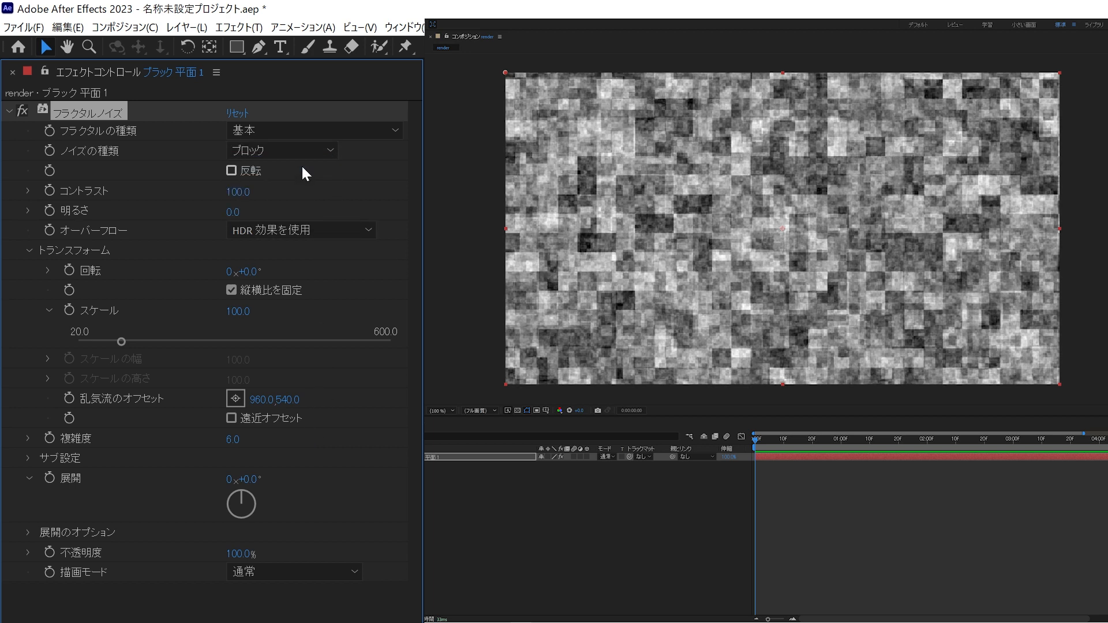
click(233, 441)
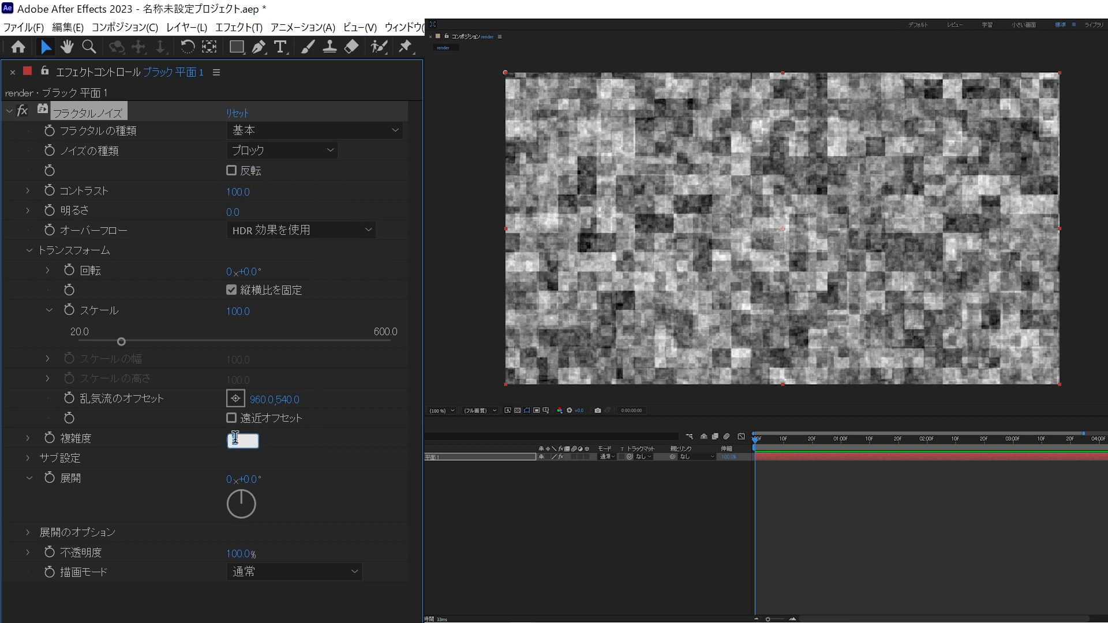
text(1)
key(Return)
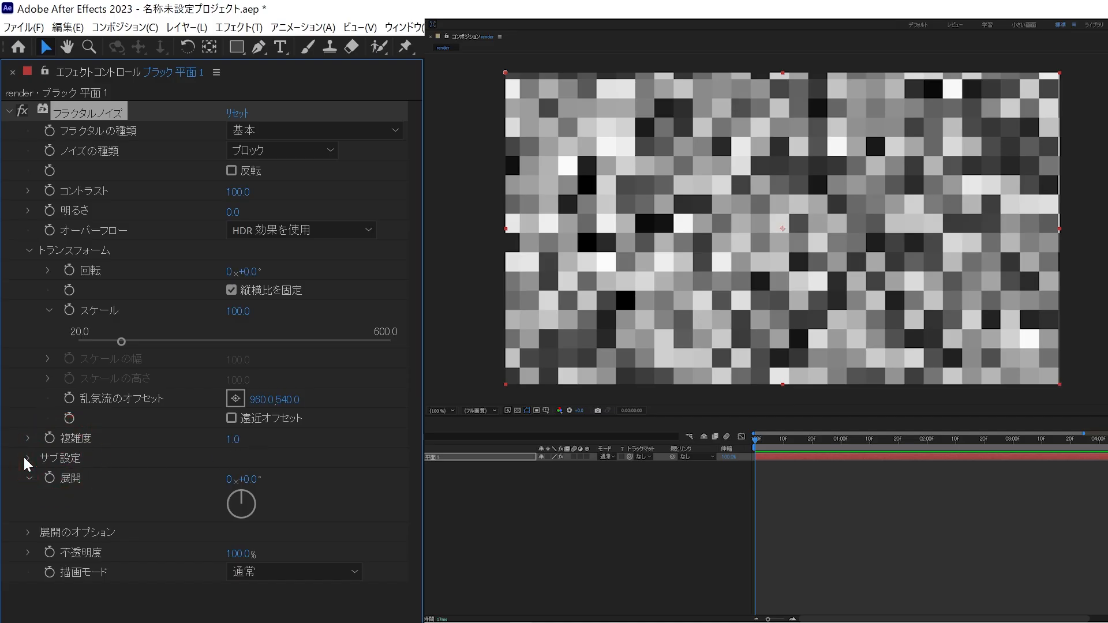
Expand the サブ設定 parameters and set the noise complexity to 2.
click(29, 459)
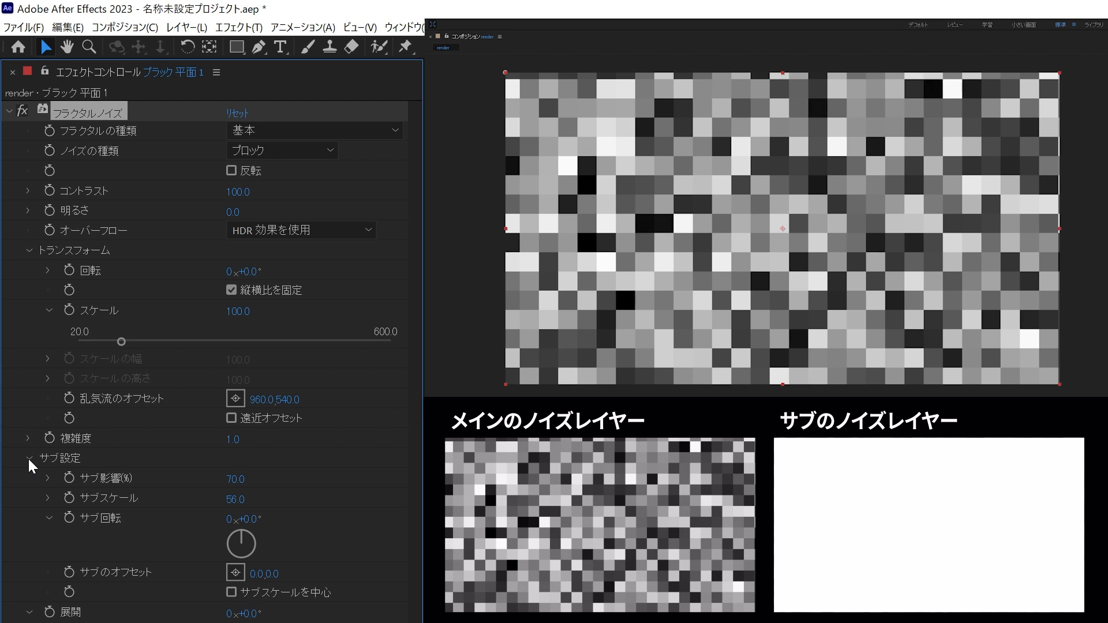
click(240, 442)
text(2)
key(Return)
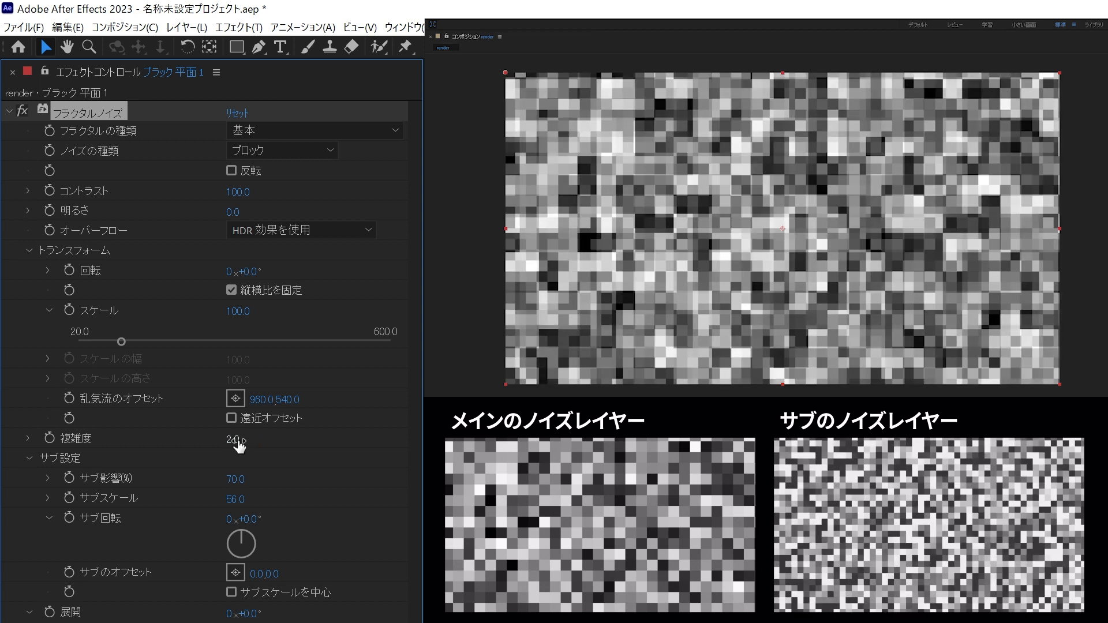
Shift サブのオフセット to 966, -783 and rotate the sub noise by 11° with サブ回転.
drag(257, 580, 272, 459)
mouse_move(254, 519)
mouse_down()
mouse_move(400, 525)
mouse_move(260, 520)
mouse_up()
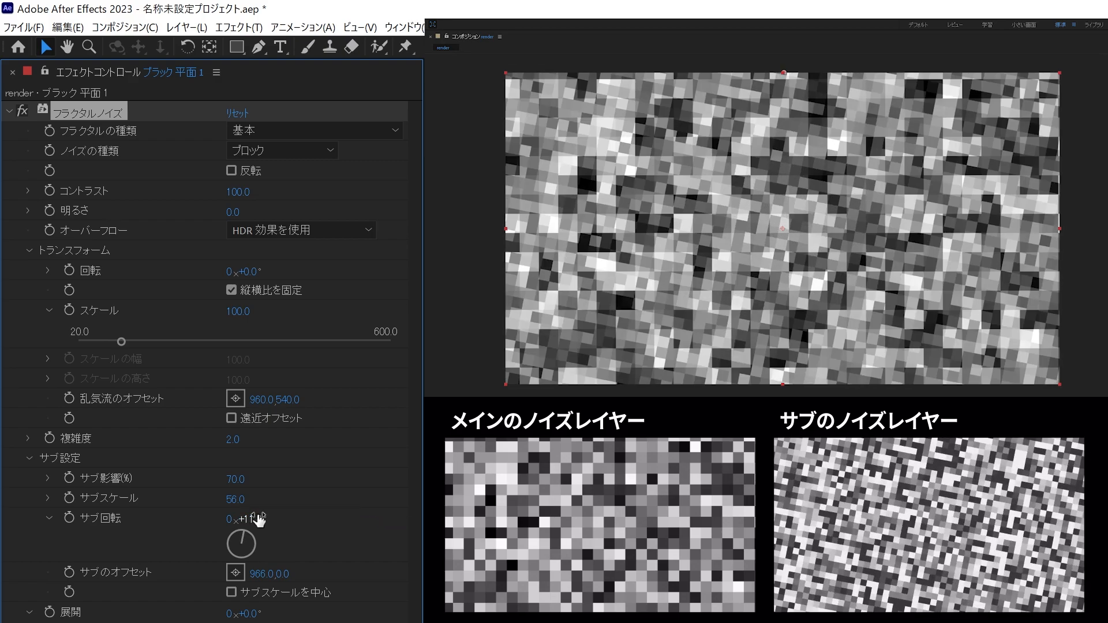
drag(281, 575, 0, 515)
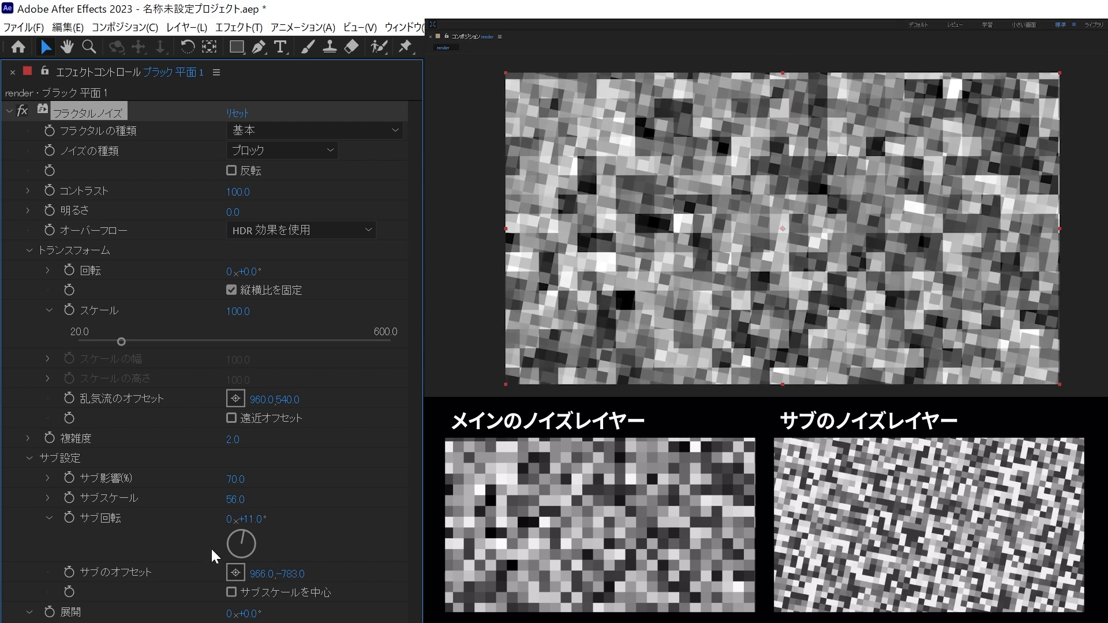
Set サブ影響(%) to 0, then raise it to 100 to compare the influence of the sub noise.
click(240, 482)
text(0)
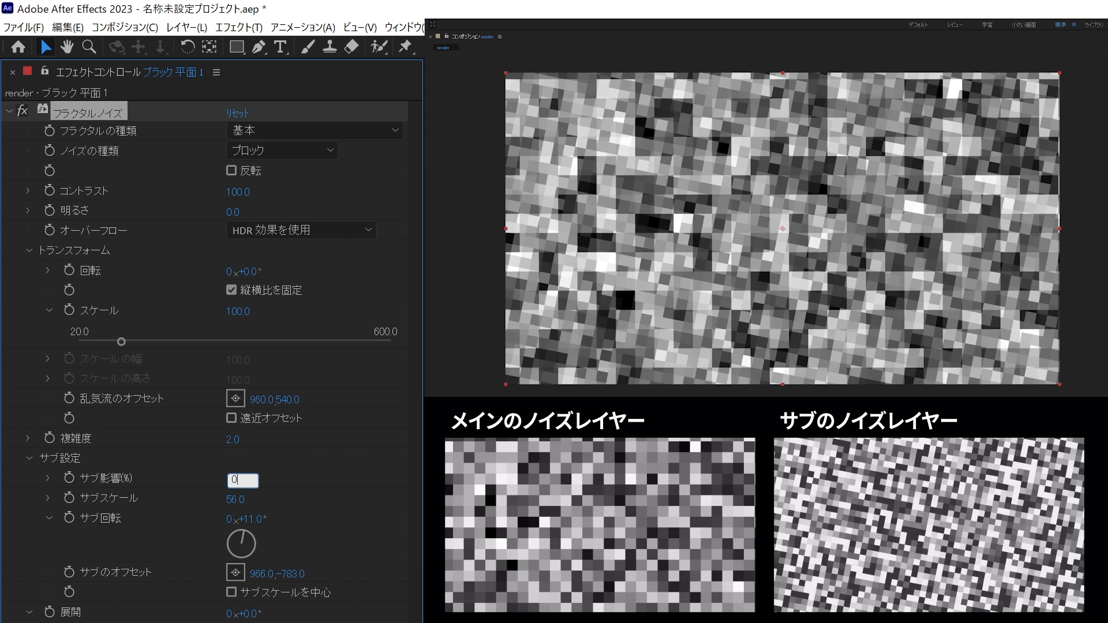
key(Return)
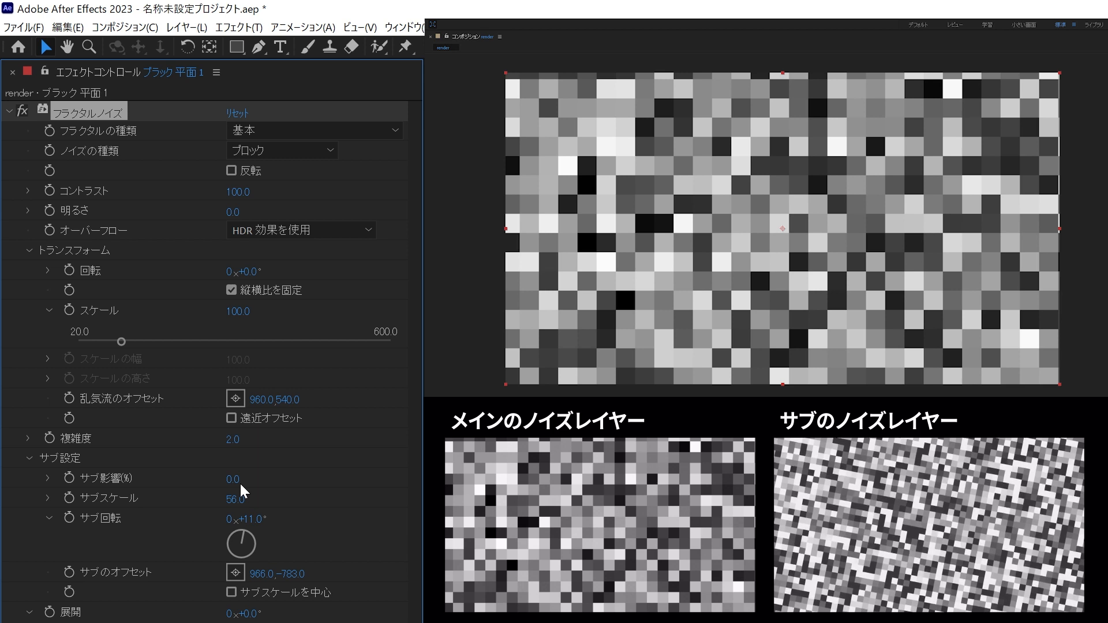
click(240, 482)
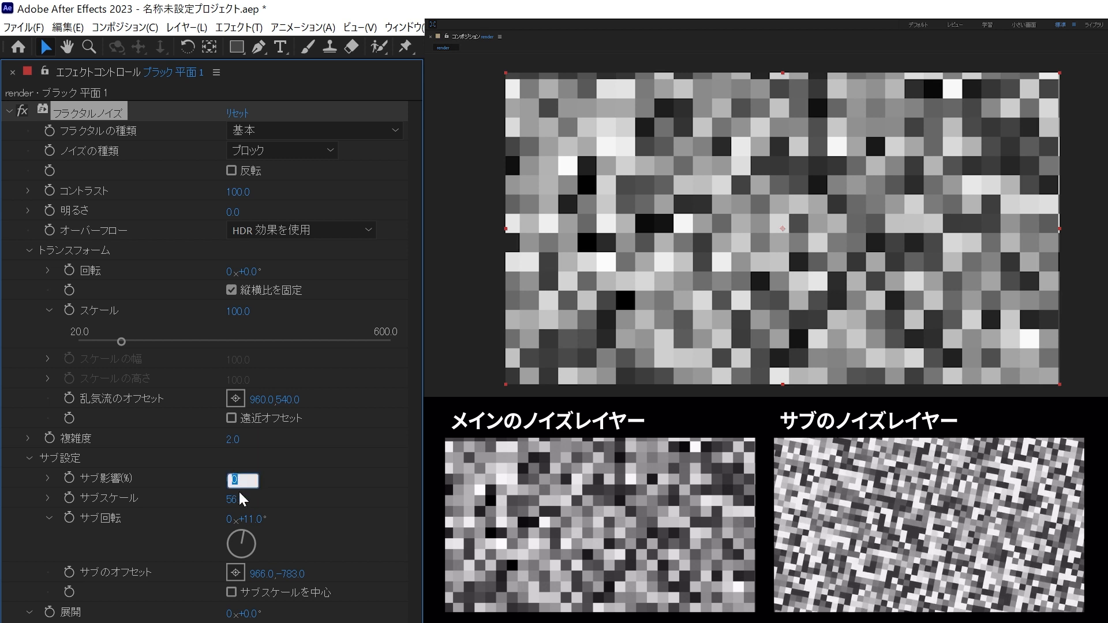
text(100)
key(Return)
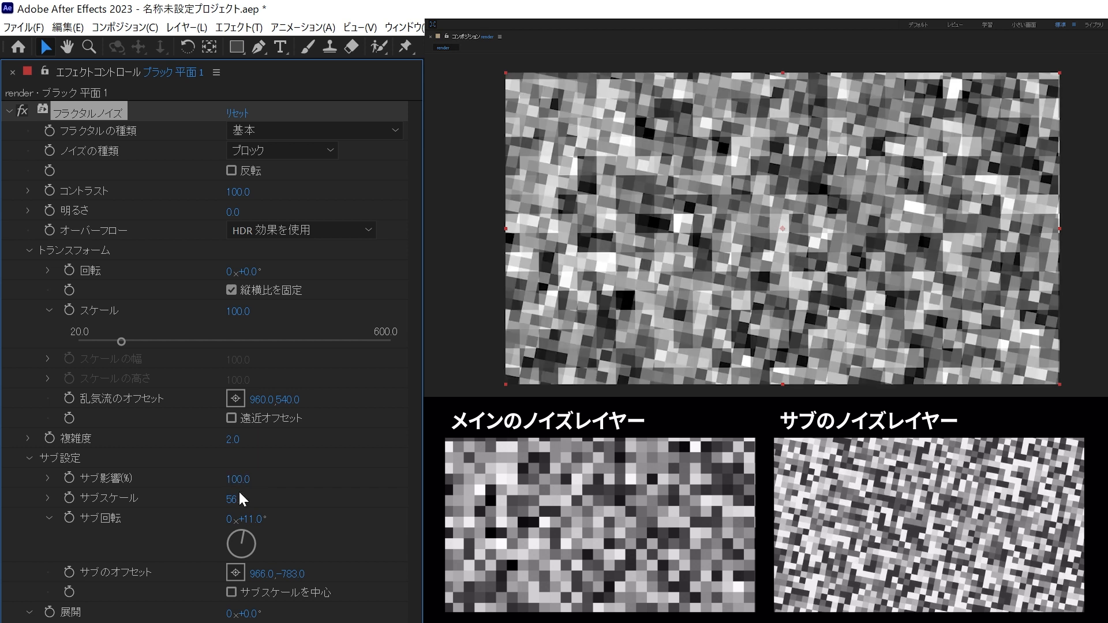
Try a サブ影響(%) value of 10000 and return it to 100.
click(242, 483)
text(10000)
key(Return)
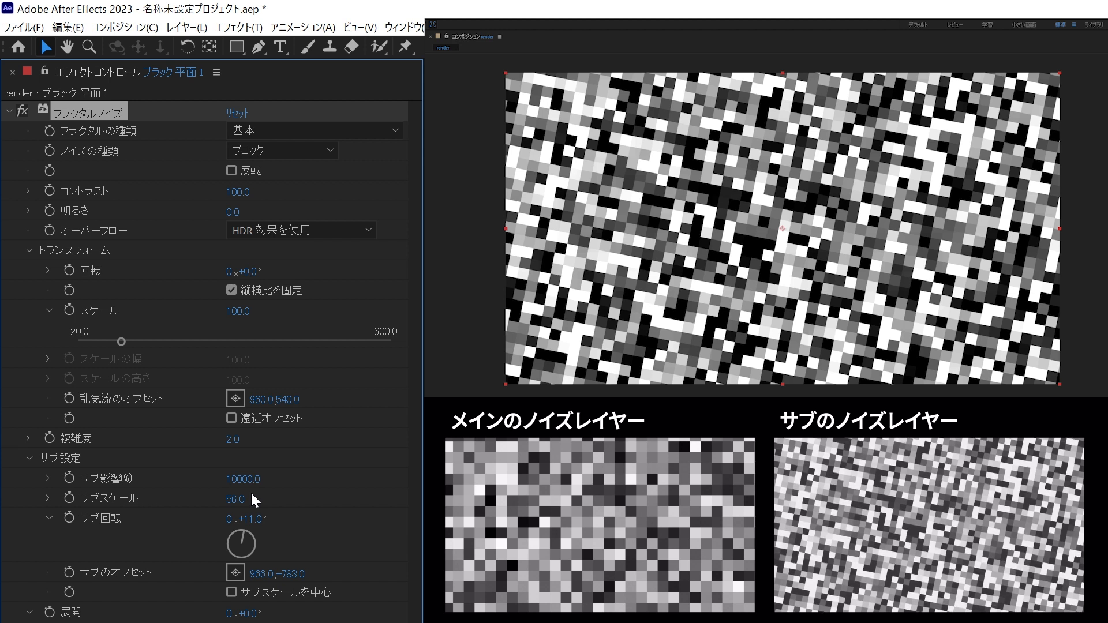
click(242, 479)
text(10)
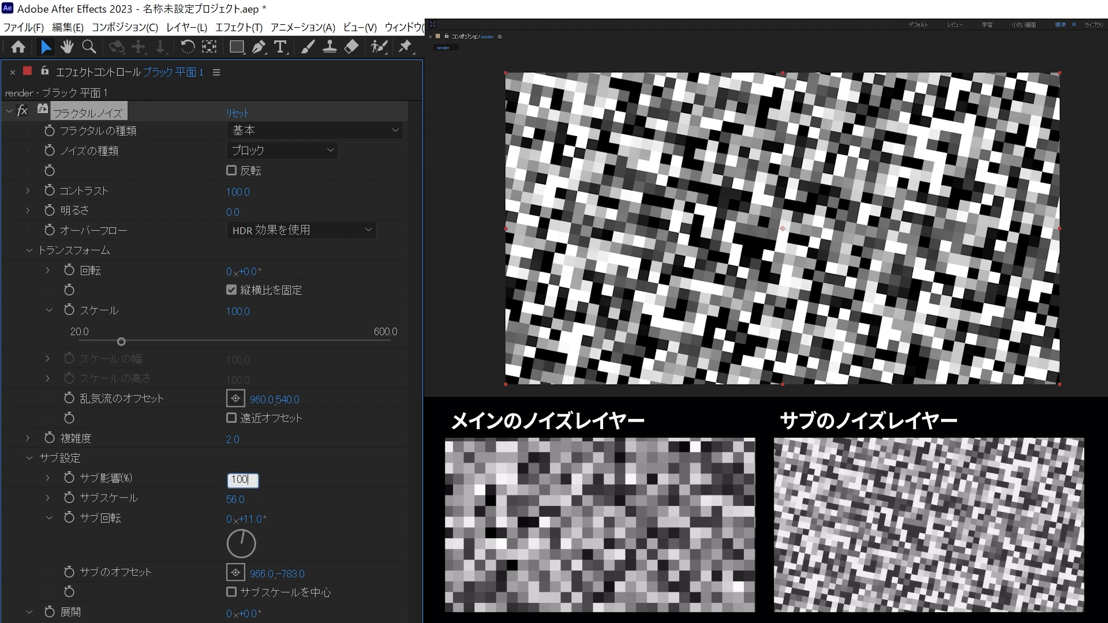
text(0)
key(Return)
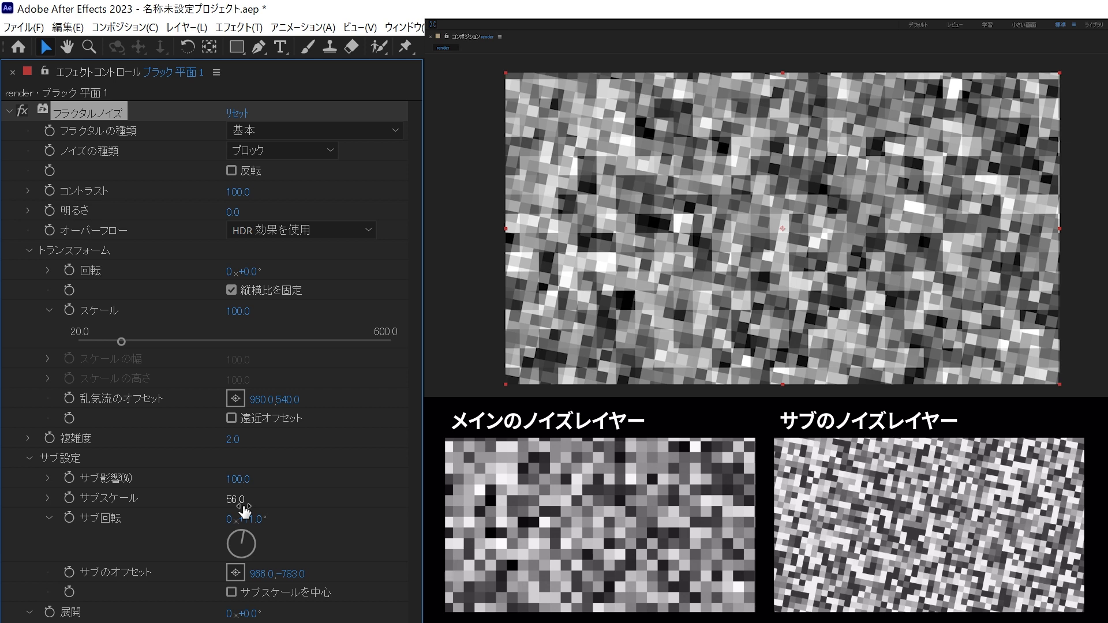
Set サブスケール to 100.
click(243, 502)
text(100)
key(Return)
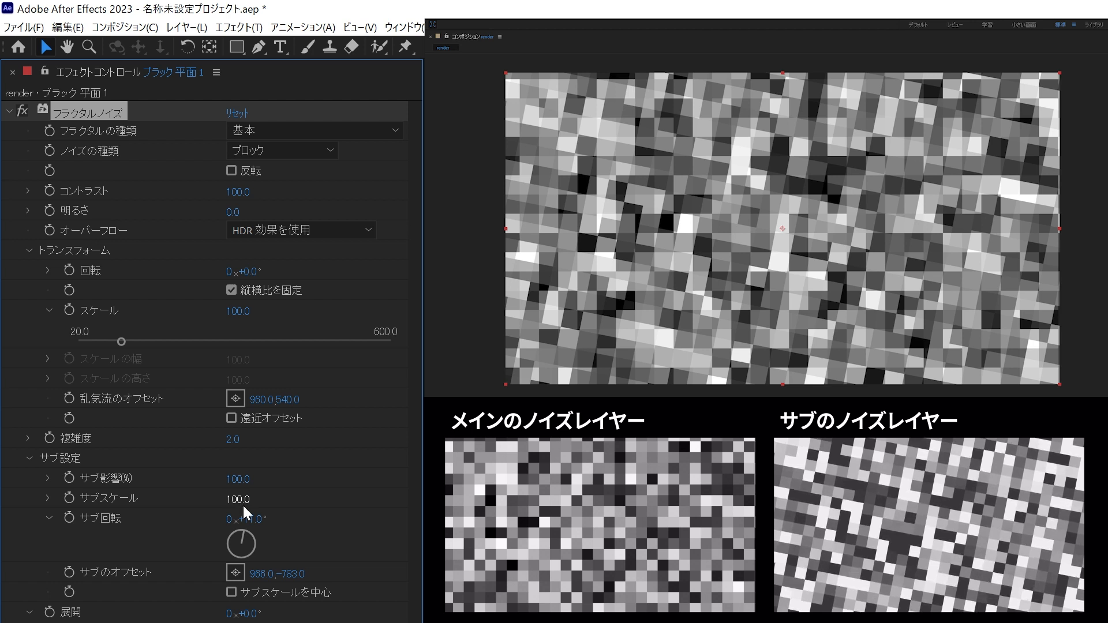
Set サブのオフセット to 0, 0 and サブ回転 to 0°.
click(260, 573)
text(0)
key(Tab)
text(0)
key(Return)
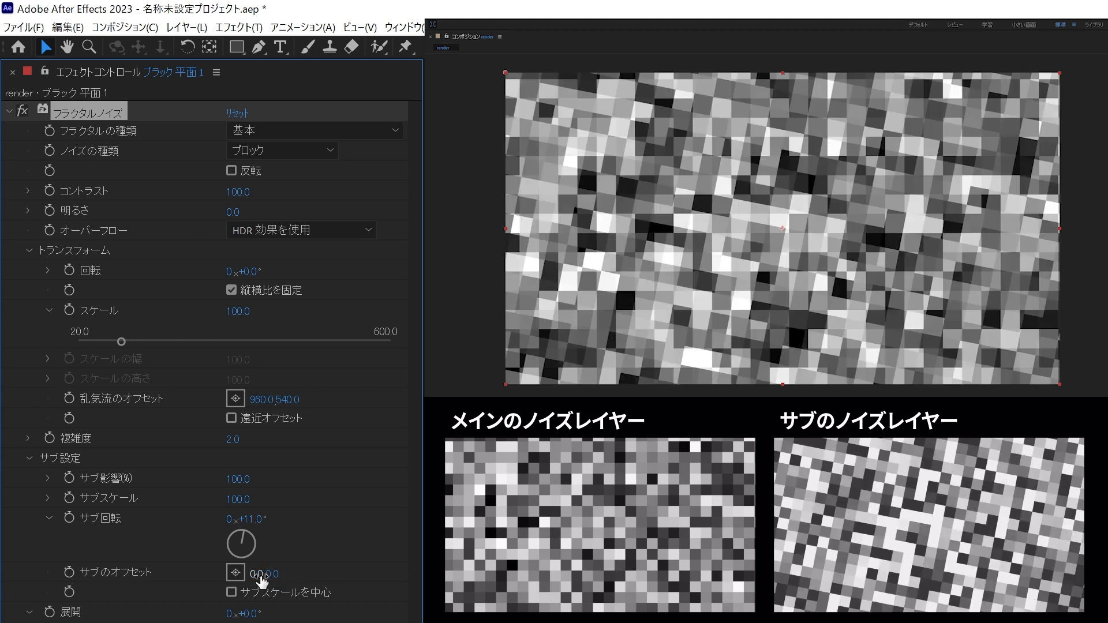
click(246, 519)
text(0)
key(Return)
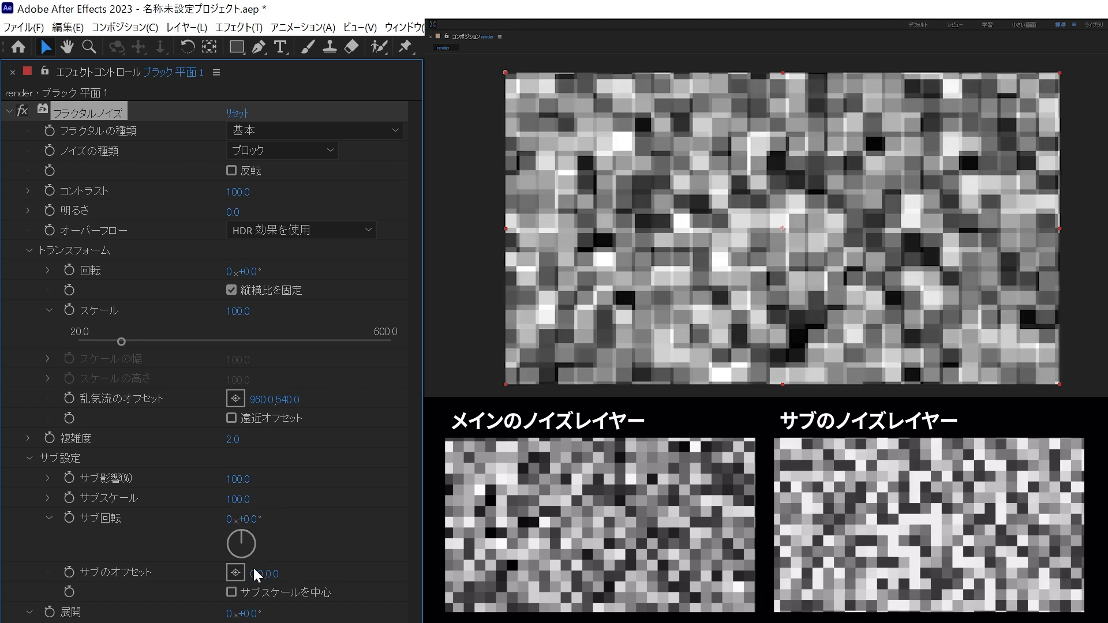
Enable サブスケールを中心 and set the horizontal サブのオフセット to 20.
click(231, 593)
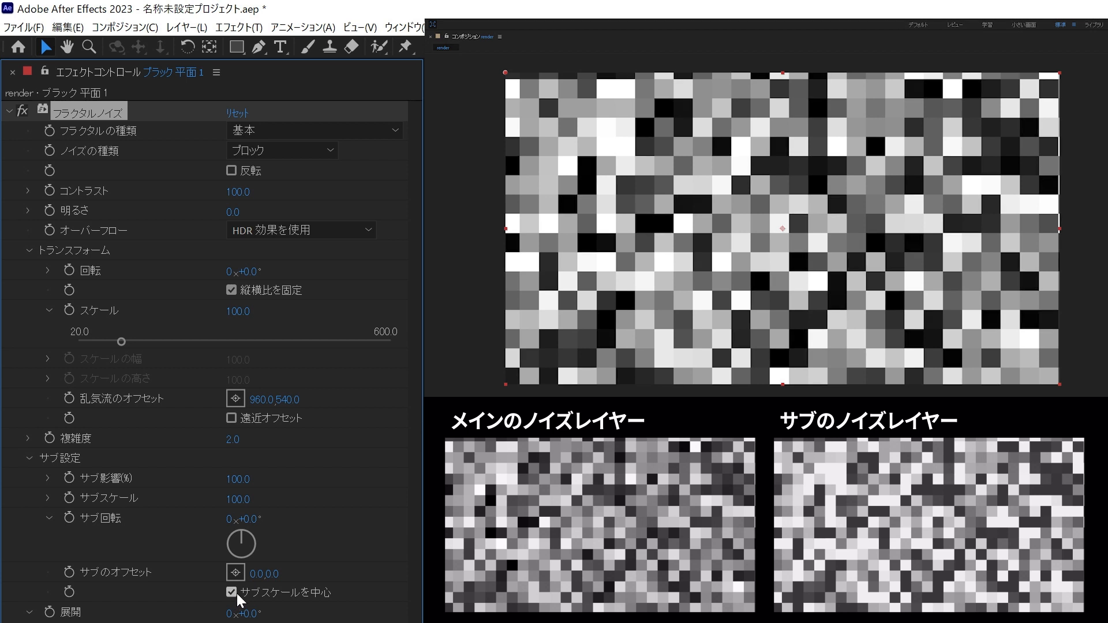
click(258, 573)
text(20)
key(Return)
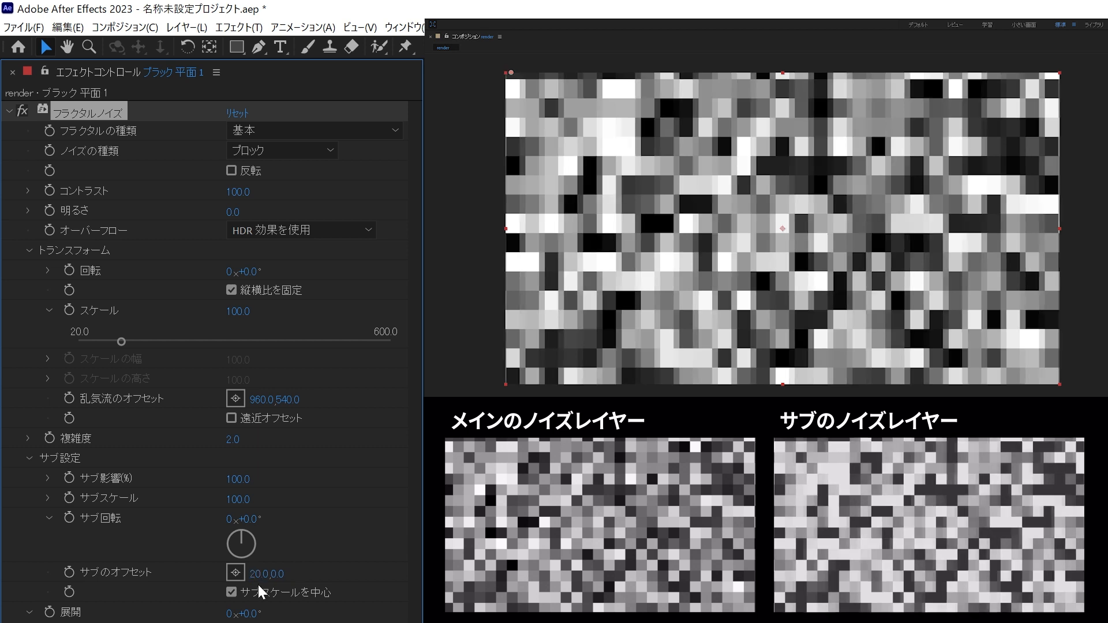
Try noise complexity (複雑度) values of 3 and 4 with the shifted sub noise.
click(227, 443)
text(3)
key(Return)
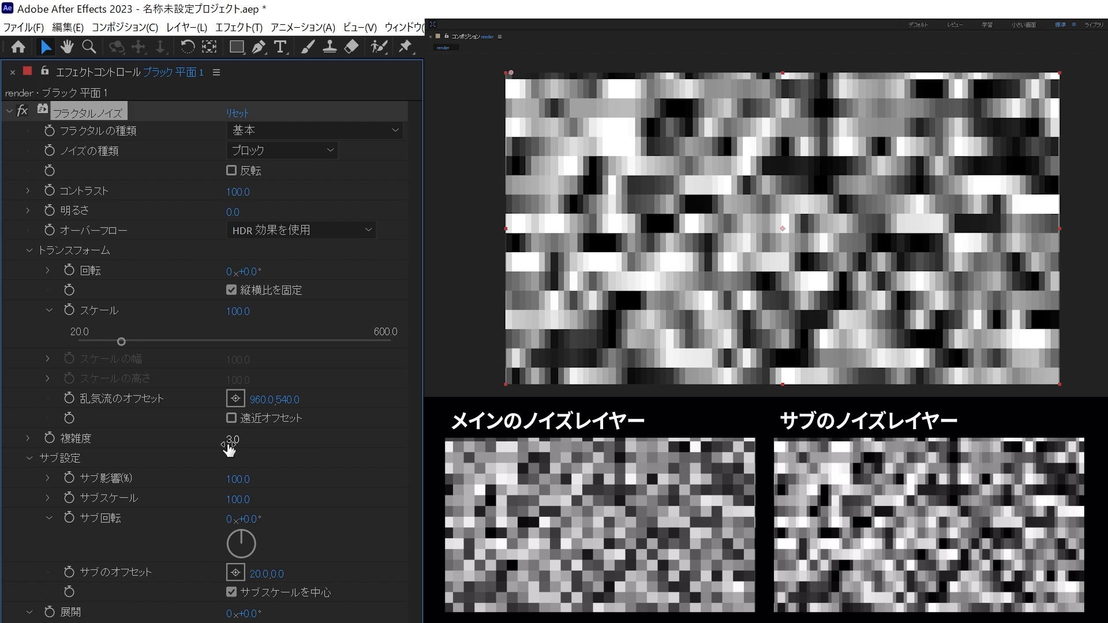
click(228, 445)
text(4)
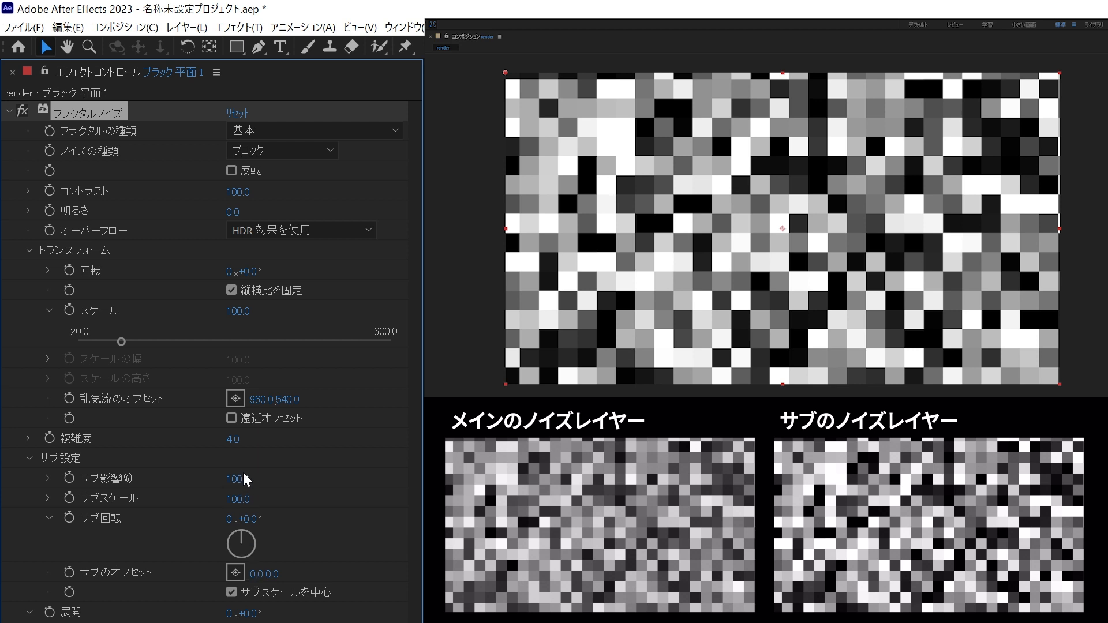
Set the noise complexity (複雑度) to 2 and サブスケール to 50.
click(233, 439)
text(2)
key(Return)
text(50)
key(Return)
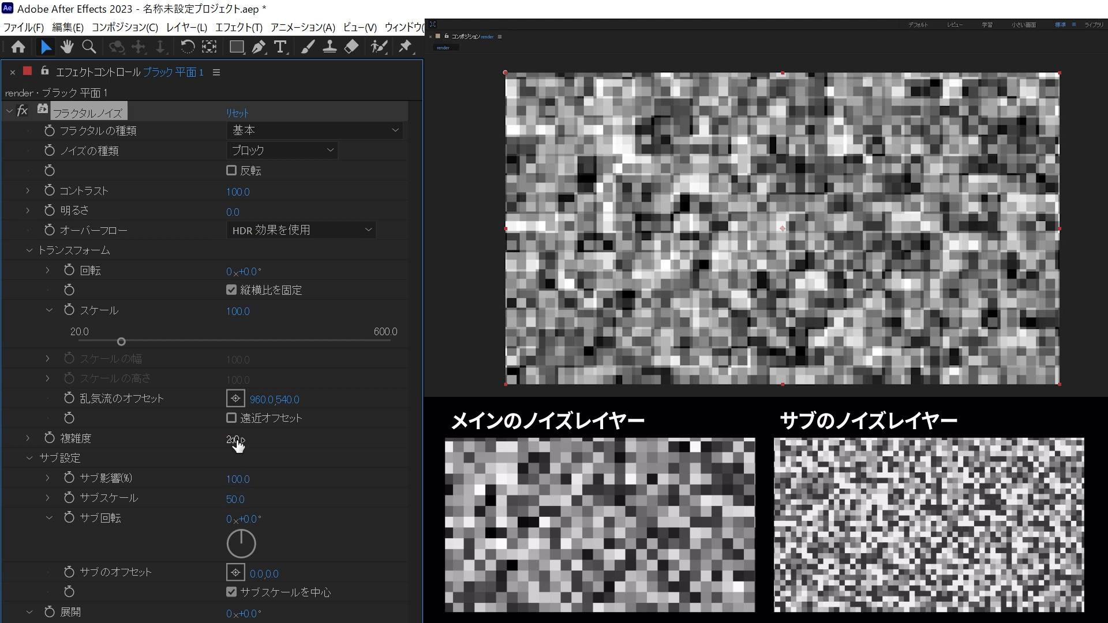
Raise the noise complexity (複雑度) to 3 and then to 4 with the 50% sub scale.
click(234, 440)
key(Return)
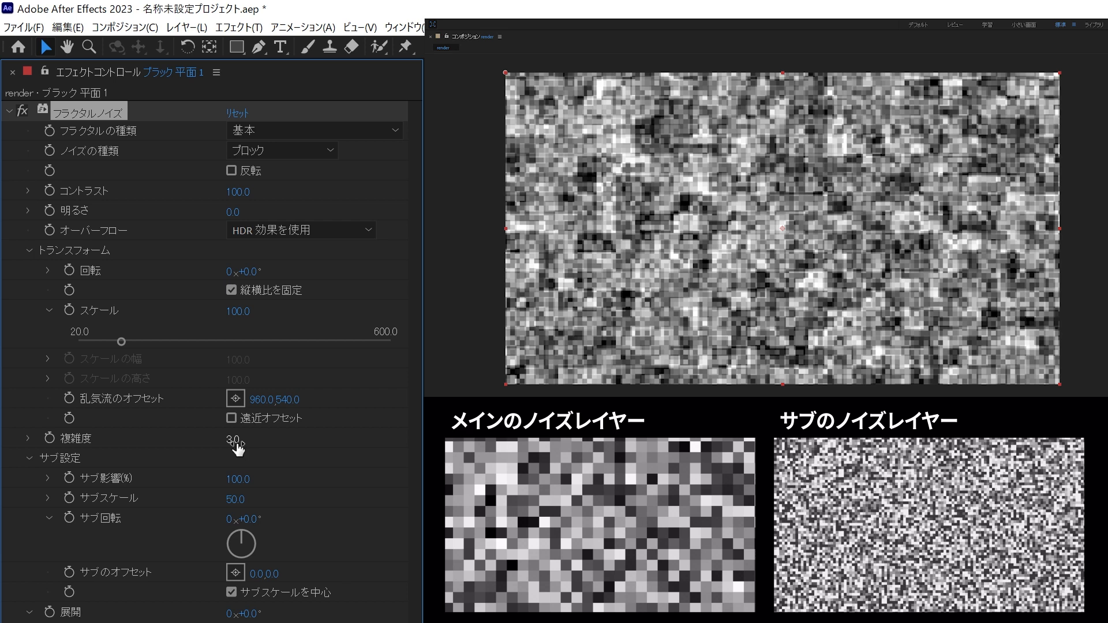
click(234, 442)
text(4)
key(Return)
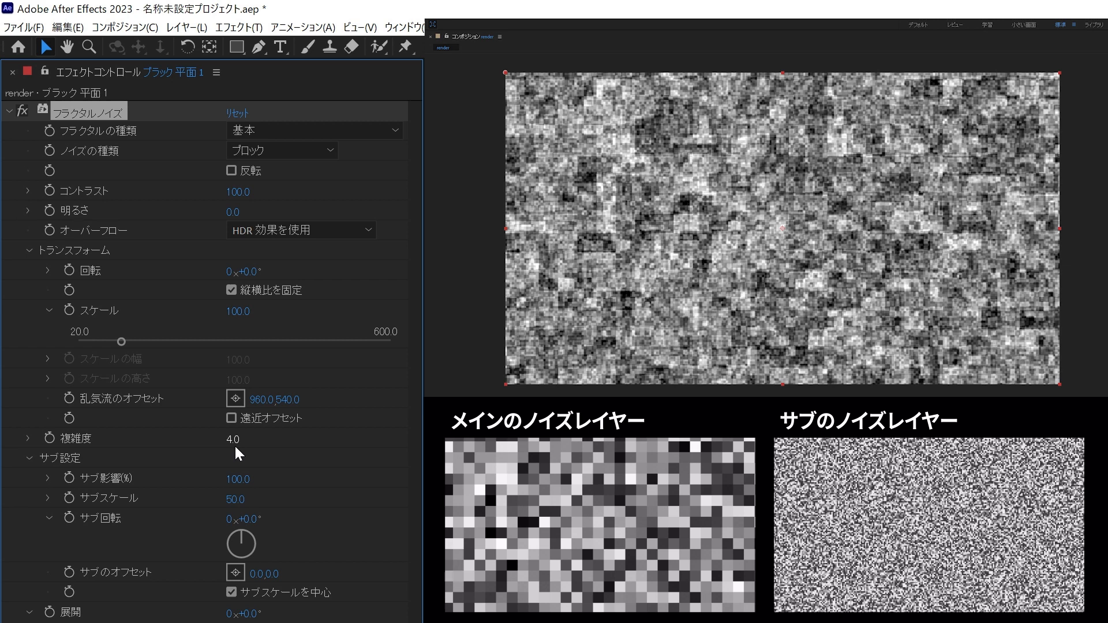
Vary the 展開 angle to watch the noise evolve and expand 展開のオプション.
scroll(239, 95, down, 4)
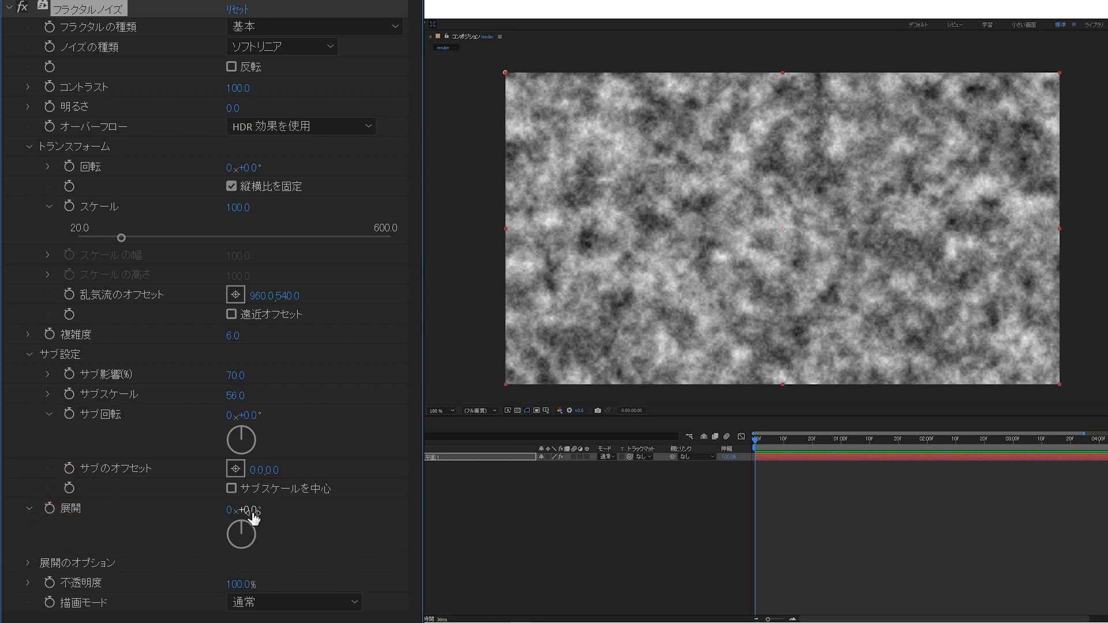
drag(252, 518, 697, 293)
click(27, 563)
scroll(35, 469, down, 3)
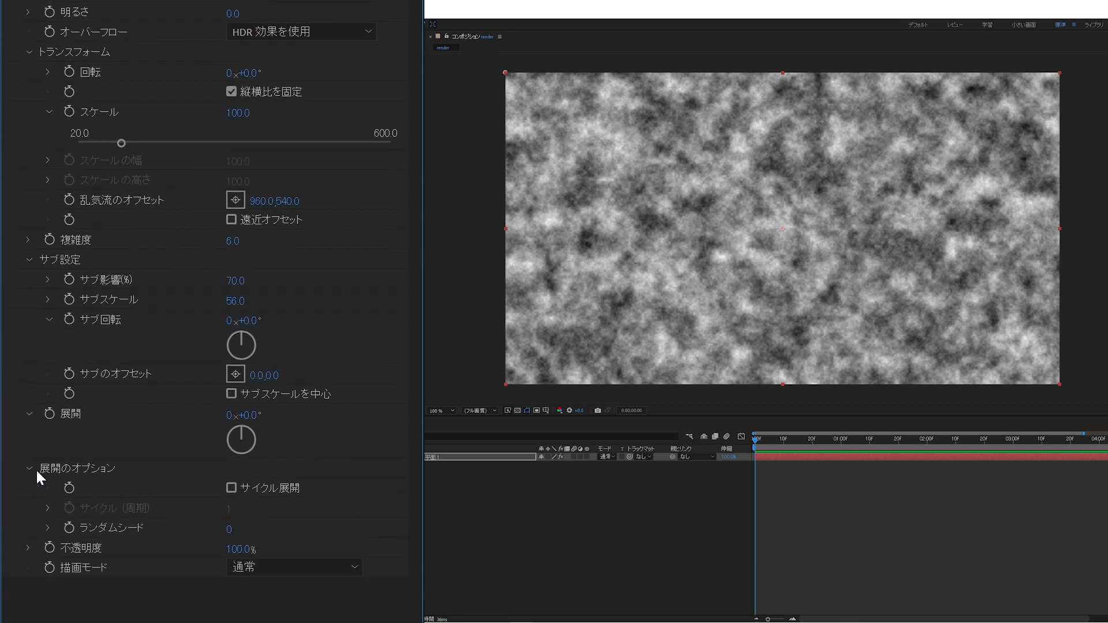
Enable サイクル展開 and set サイクル (周期) to 1.
click(233, 490)
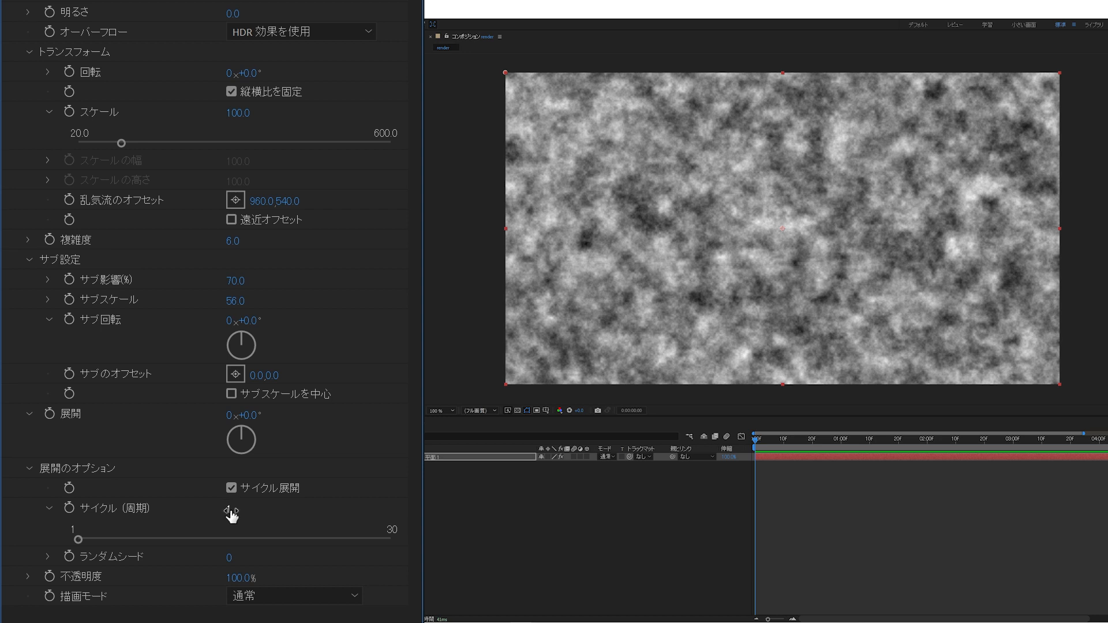
click(231, 515)
text(1)
key(Return)
Keyframe 展開 from 0 at the start to one full revolution at 1 second and preview the animation.
click(426, 457)
key(u)
key(shift+Page_Down)
key(shift+Page_Down)
key(shift+Page_Down)
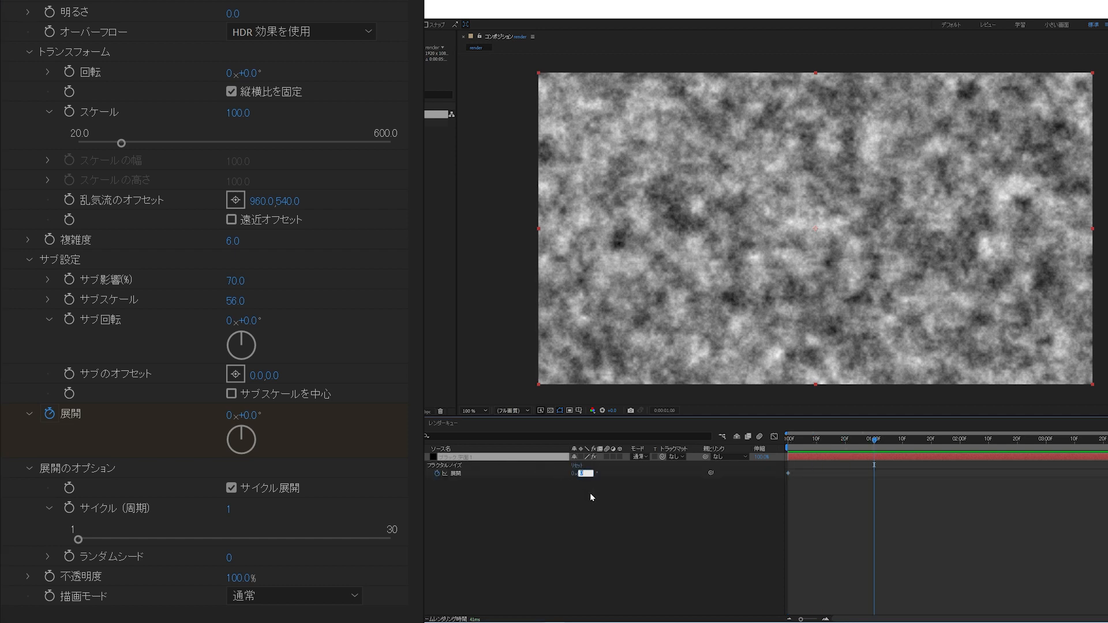
key(Return)
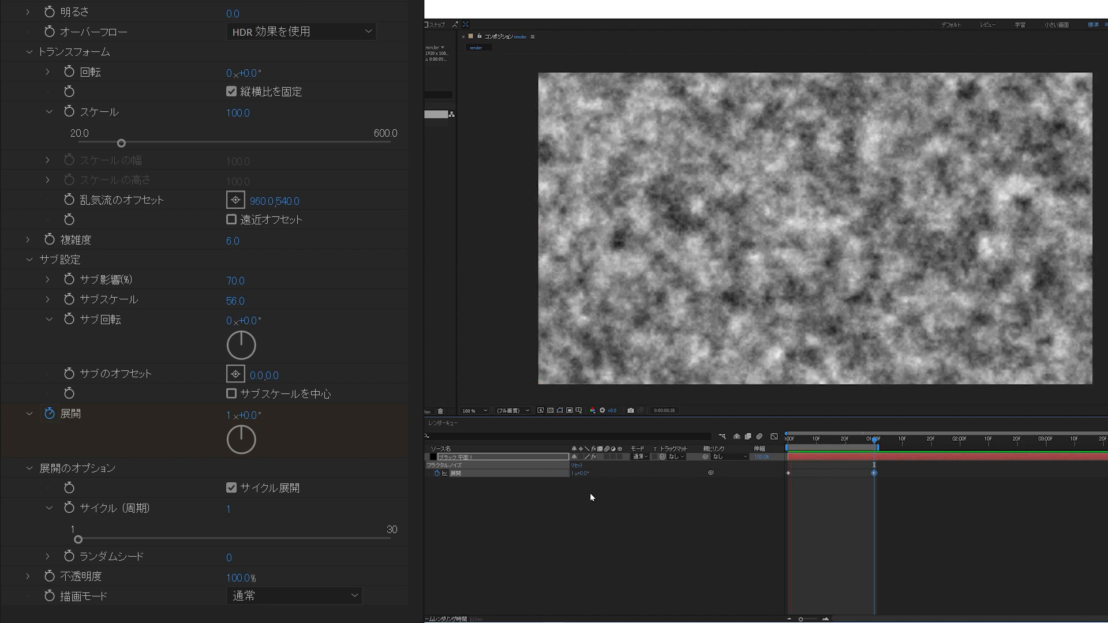
key(space)
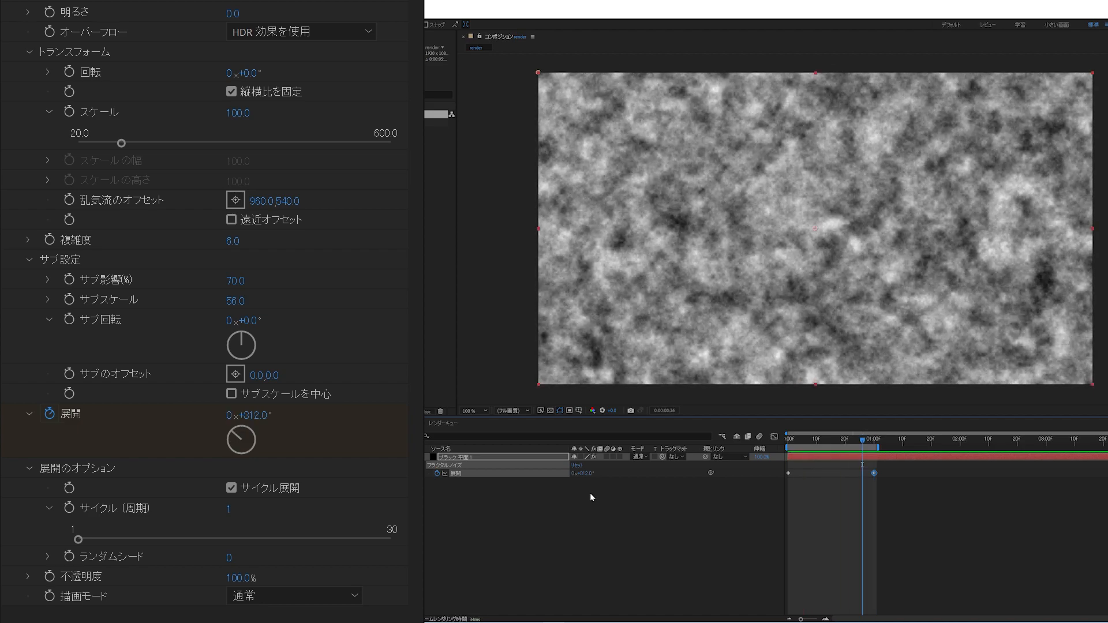
Disable サイクル展開 and preview the evolution animation without cycling.
click(232, 487)
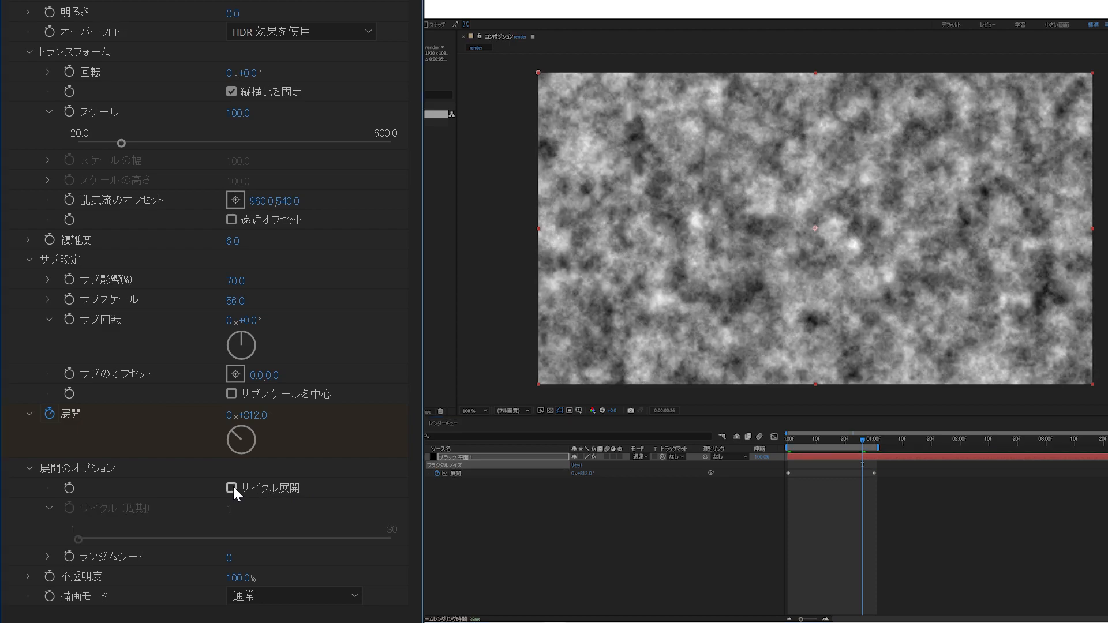
key(space)
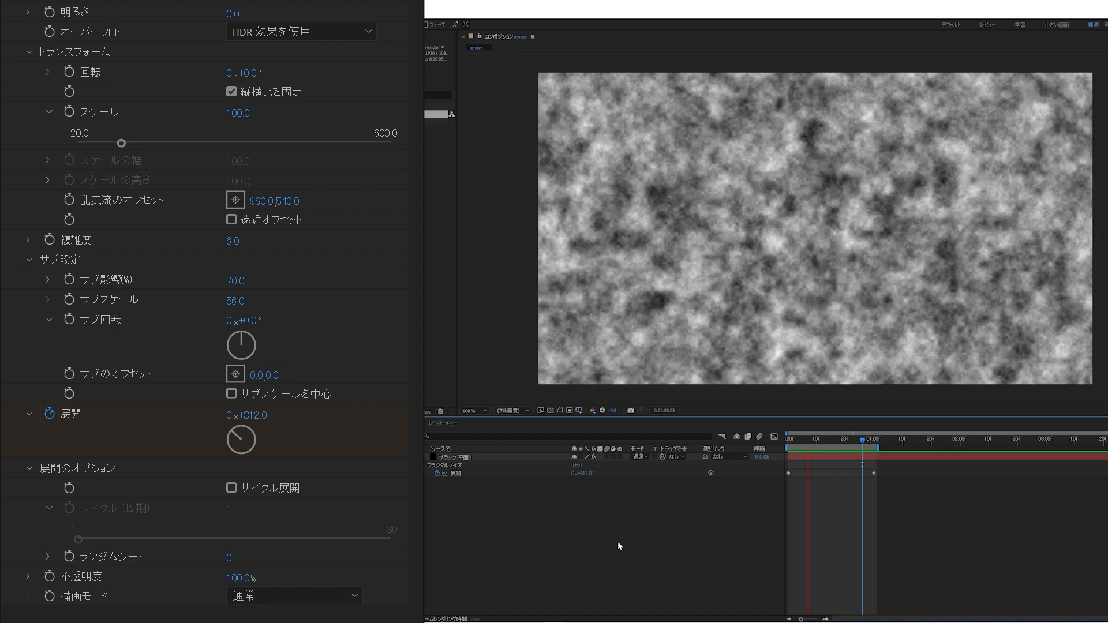
key(space)
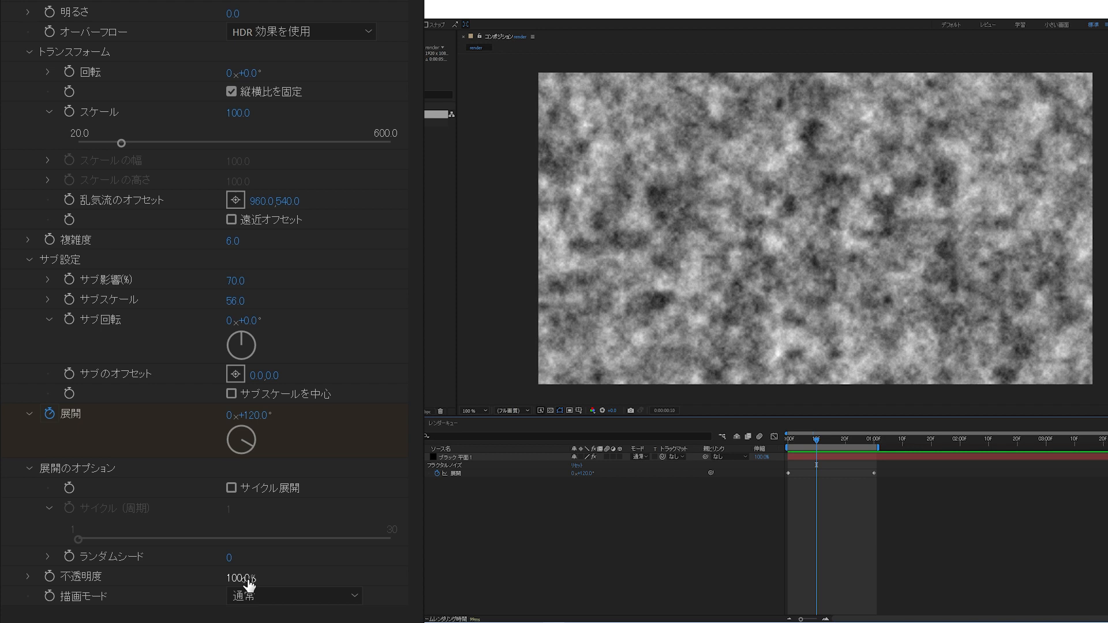
Change the colour of the solid layer to red, ff0000.
click(465, 456)
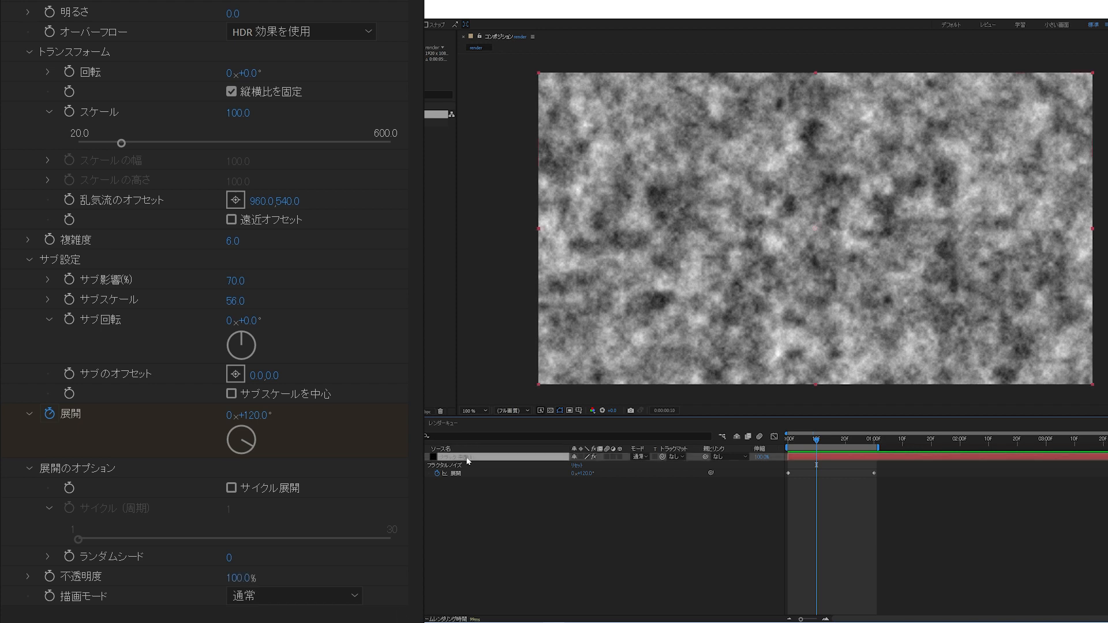
key(ctrl+shift+y)
click(556, 345)
text(ff0000)
click(643, 264)
click(584, 388)
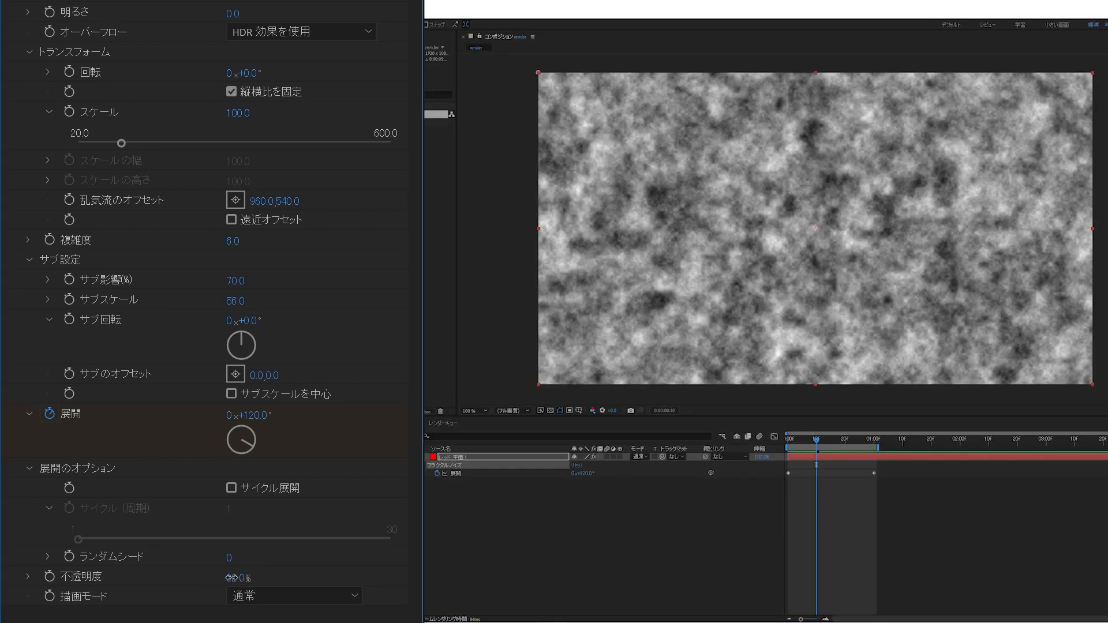
Vary the effect's 不透明度 and return it to 100%, and set 描画モード to 加算.
drag(231, 577, 256, 579)
scroll(294, 486, down, 3)
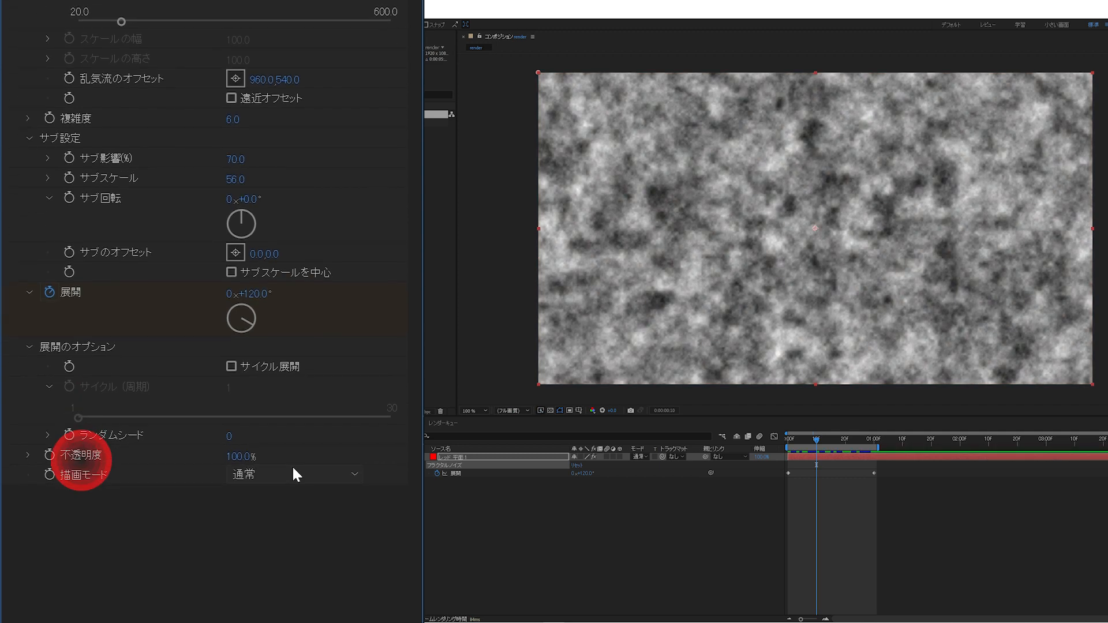
scroll(293, 486, down, 2)
click(292, 460)
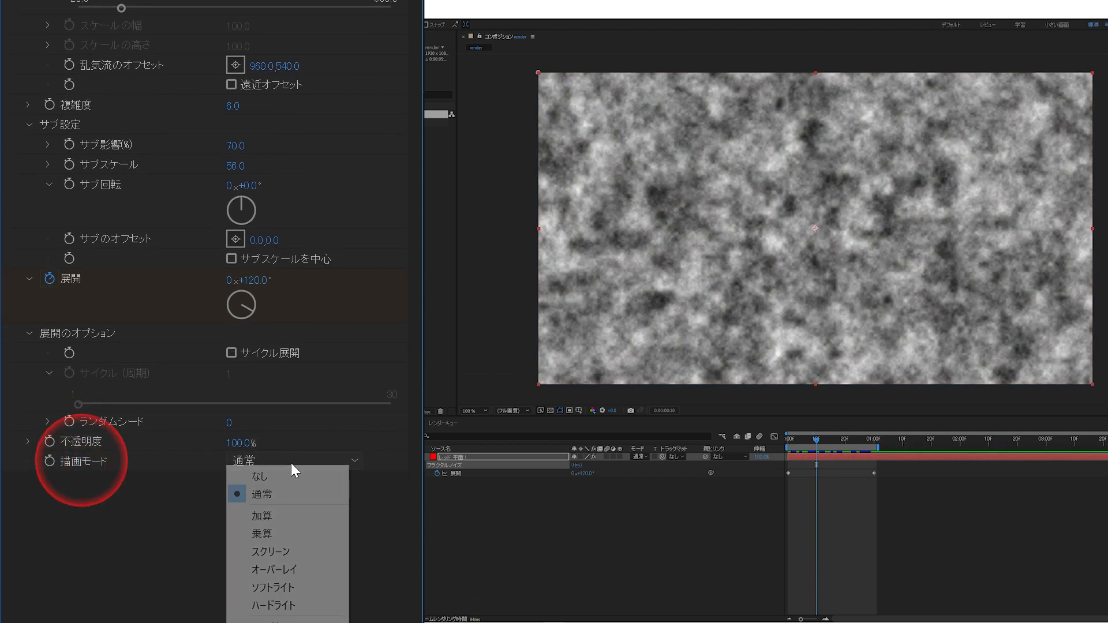
click(271, 514)
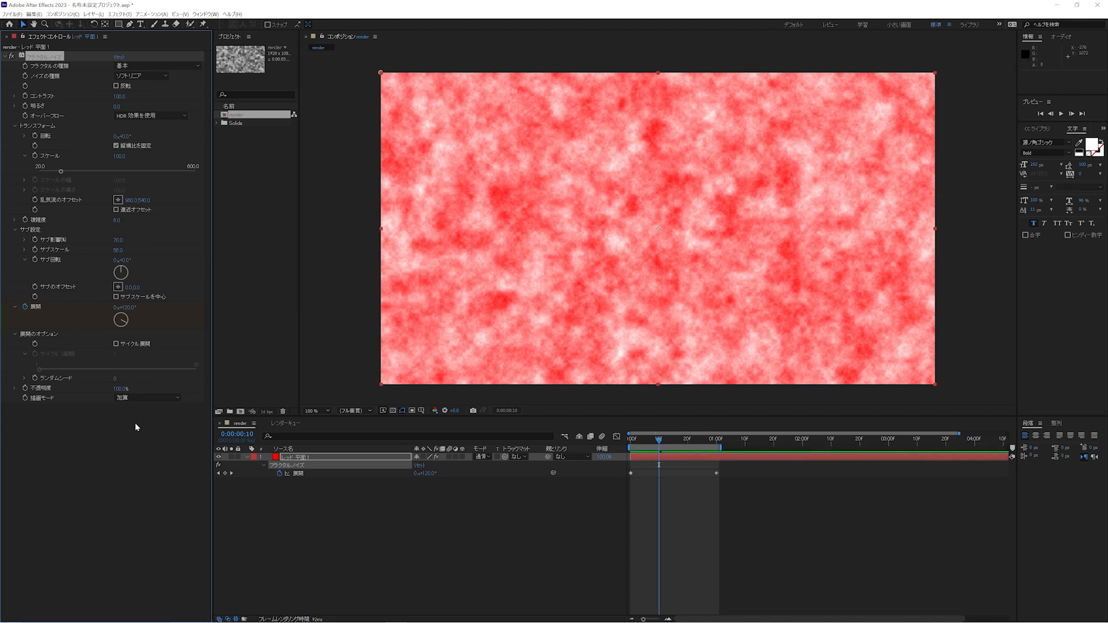
click(137, 428)
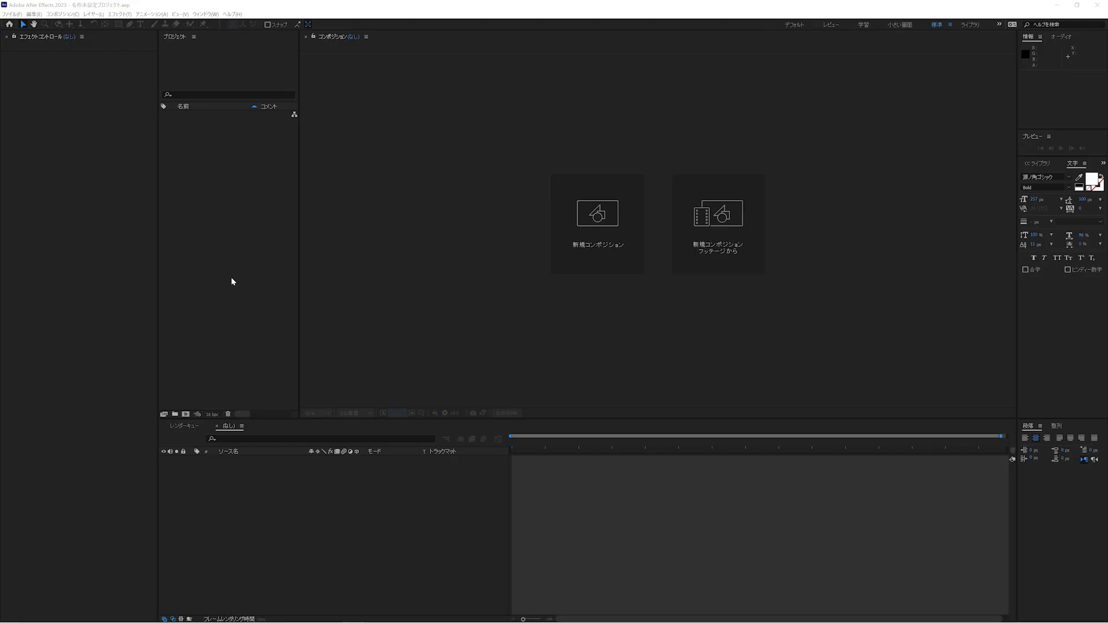
click(232, 278)
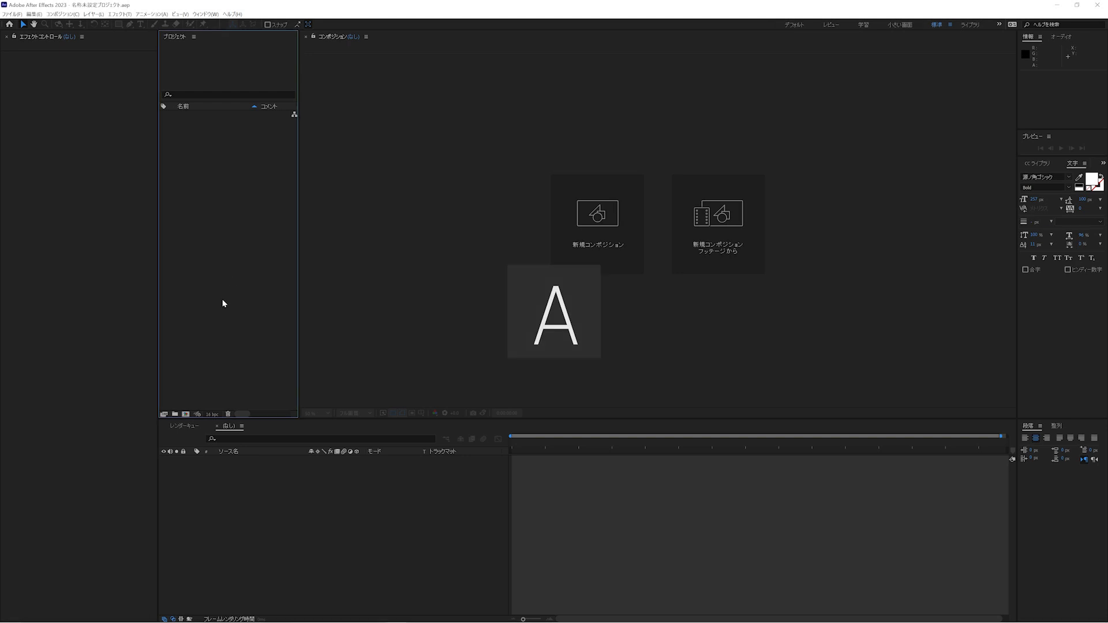
Create a new composition named render_fire at 2080 x 1170 px, 30 fps, with a 10-second duration.
click(186, 414)
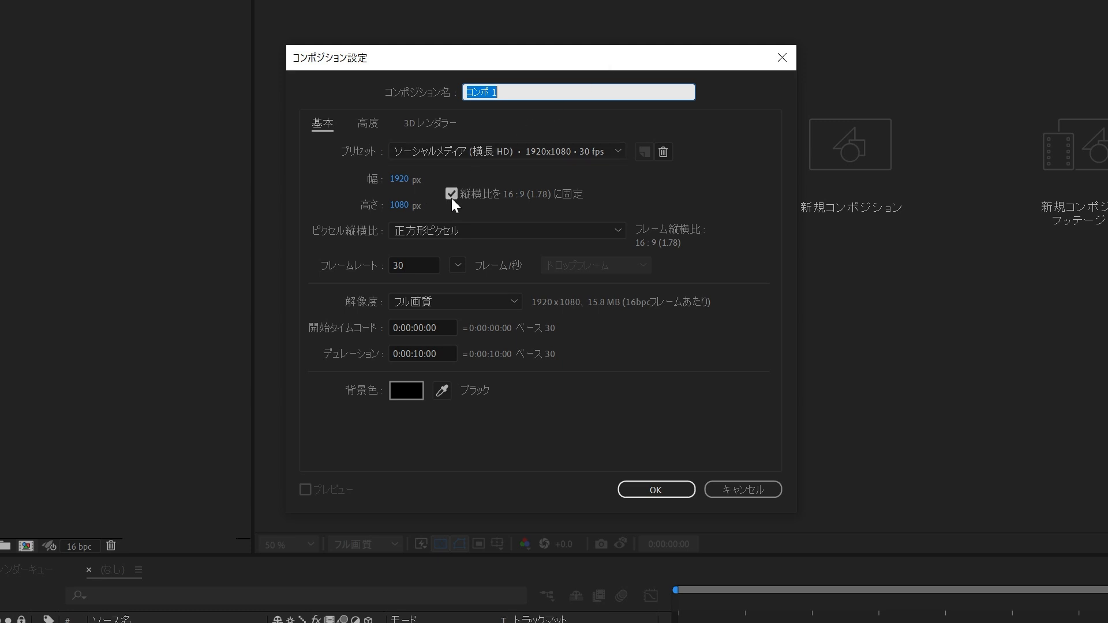
click(400, 179)
text(2080)
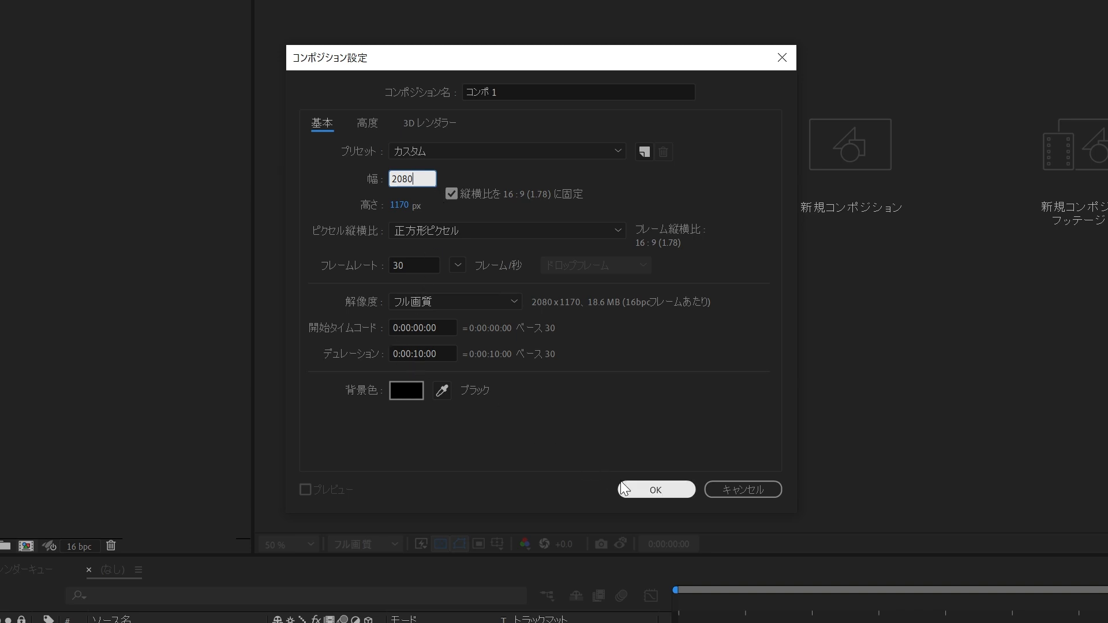
text(render_fire)
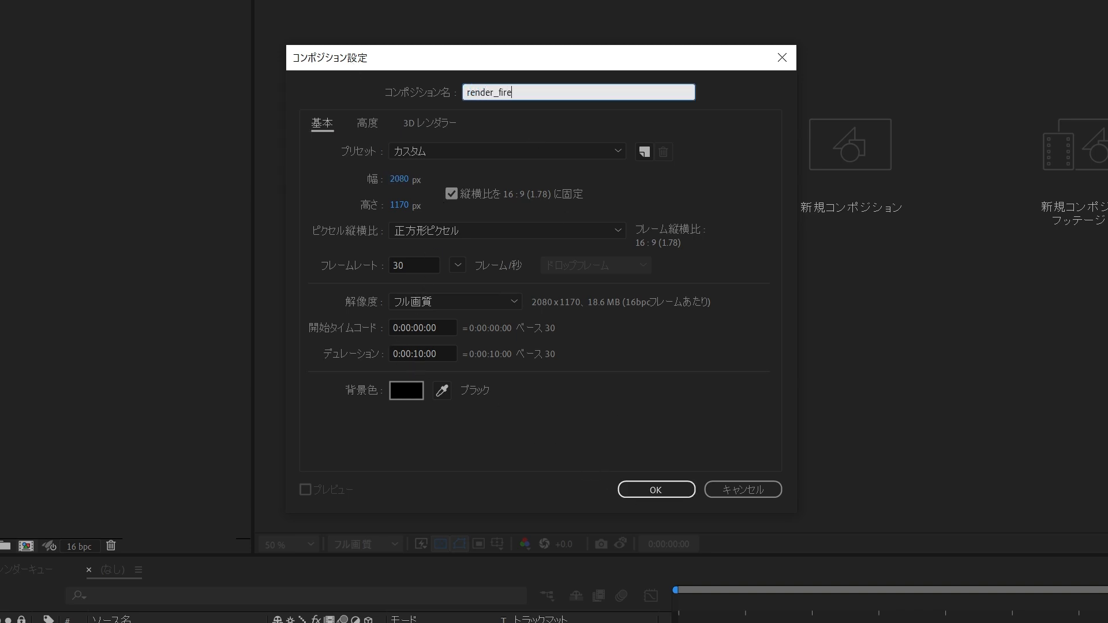
click(645, 492)
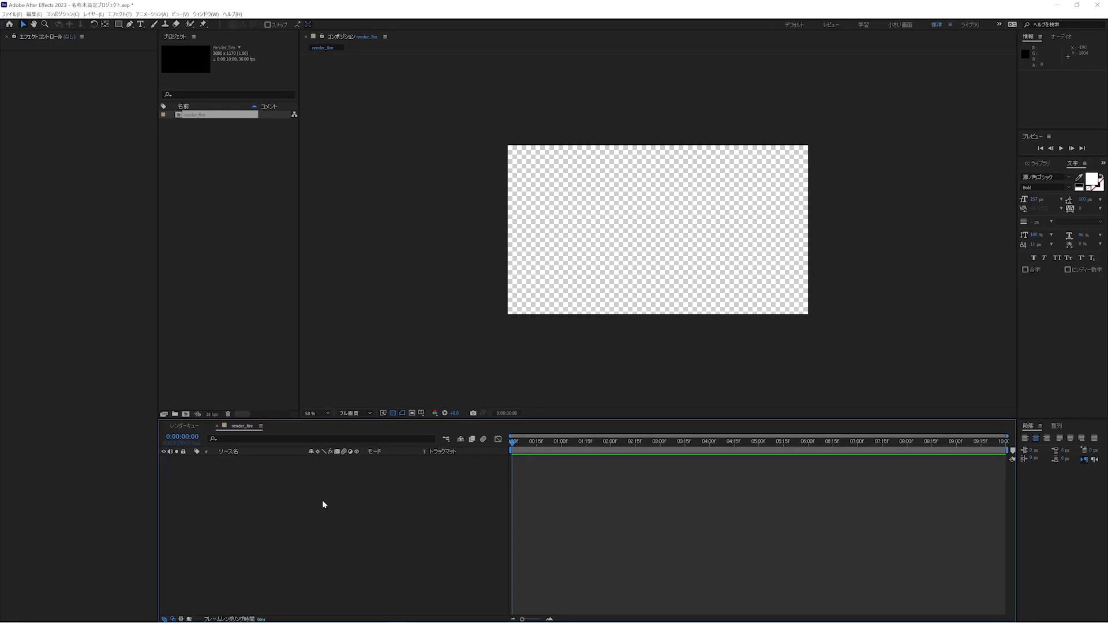
Add a black composition-sized solid layer and rename it noise01.
key(ctrl+y)
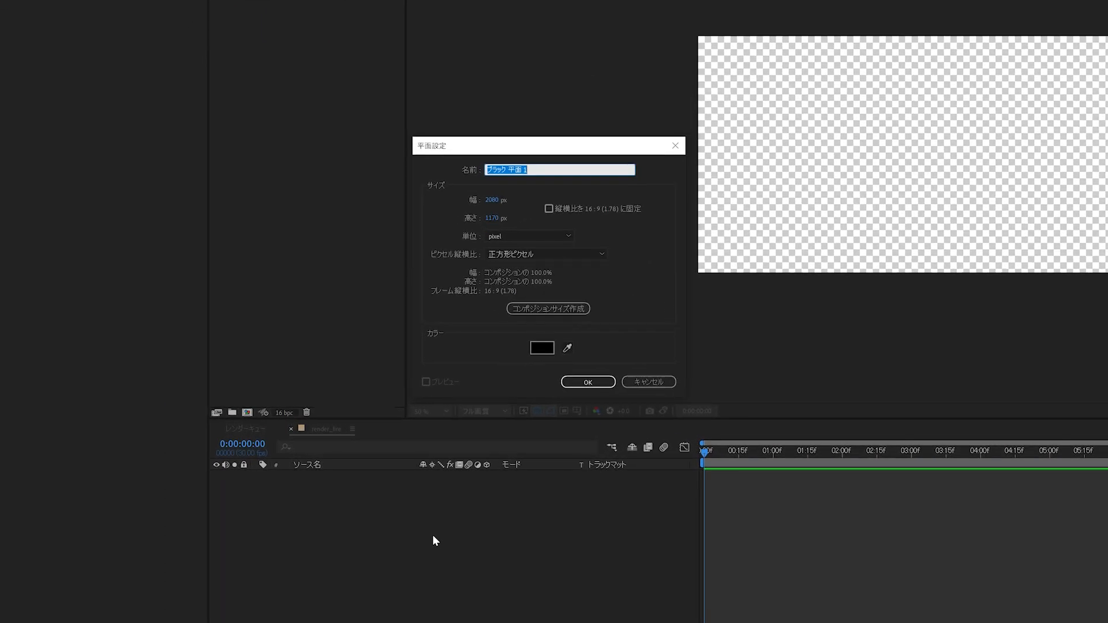
key(Return)
key(Return)
text(noise01)
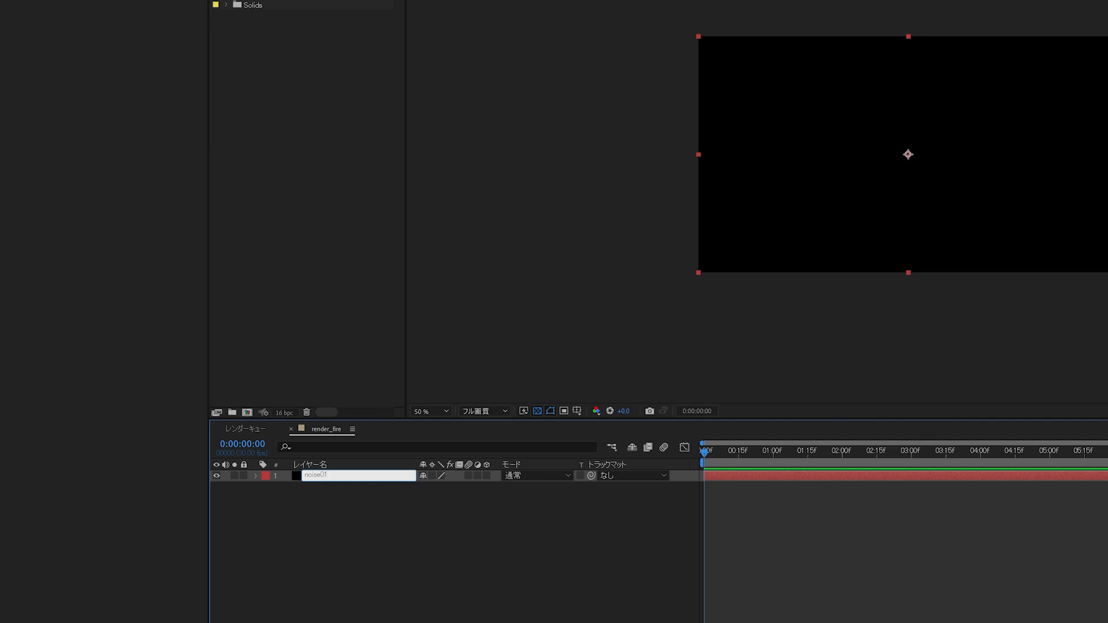
key(Return)
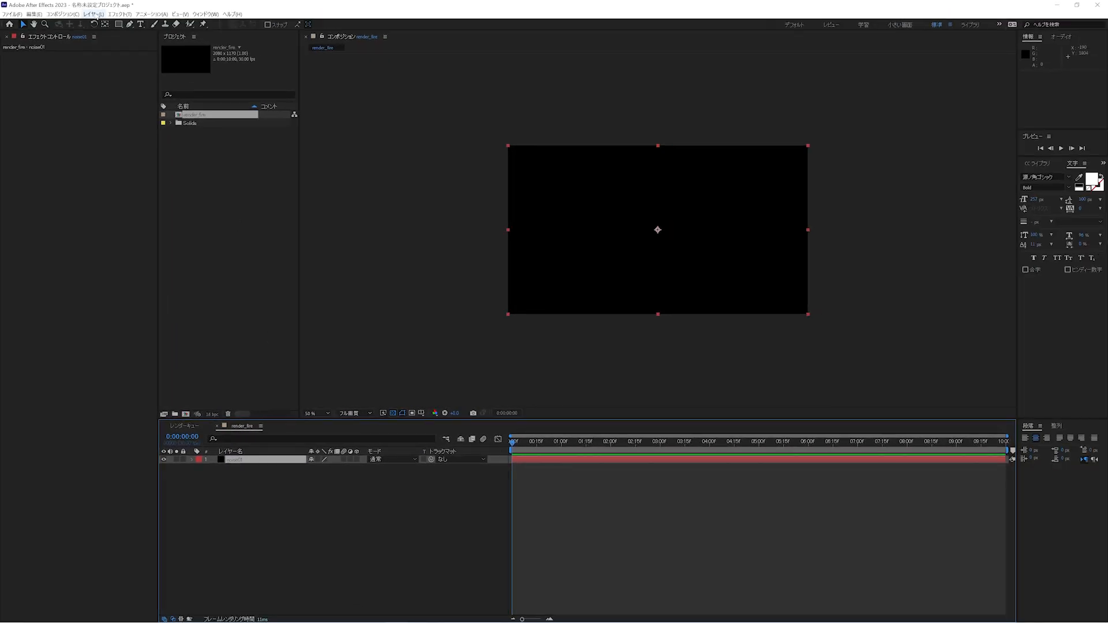
Apply the フラクタルノイズ effect to the noise01 layer.
click(120, 14)
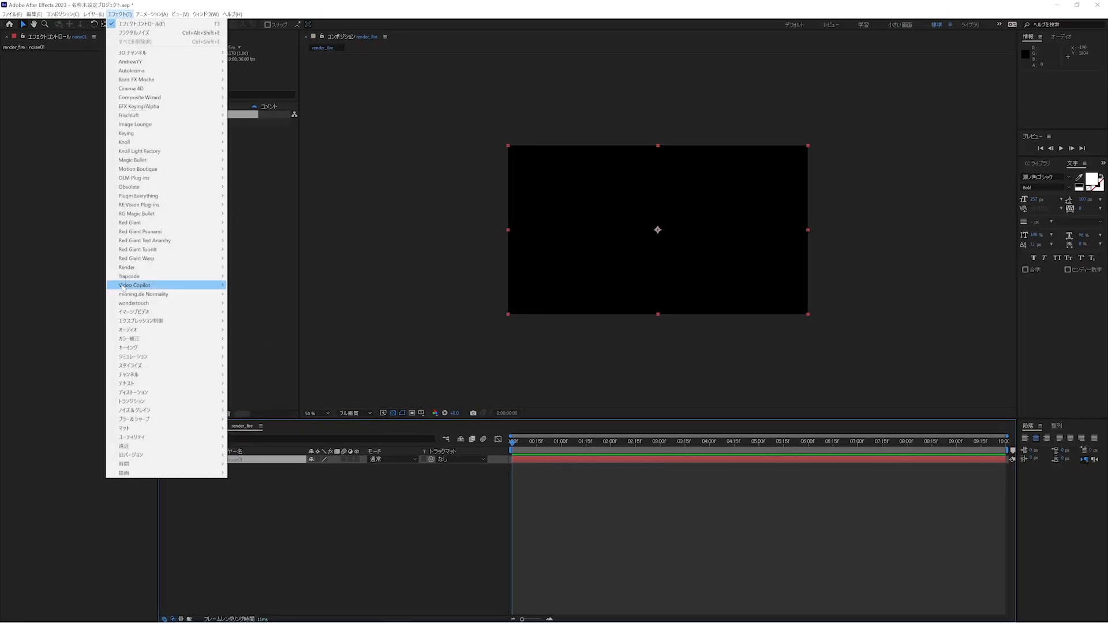
mouse_move(156, 414)
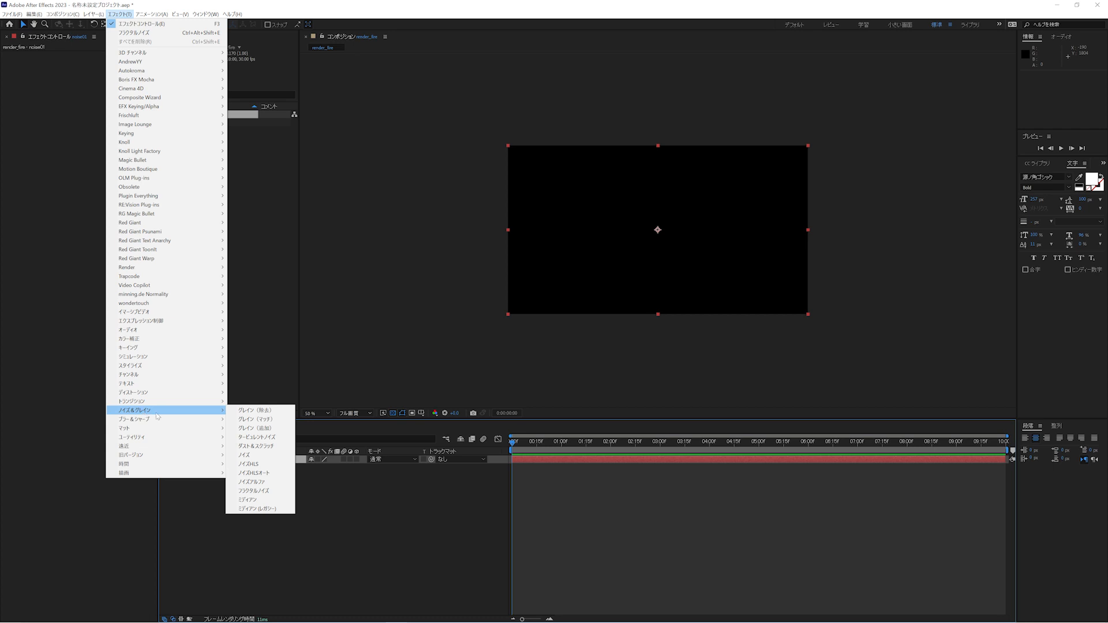
click(271, 491)
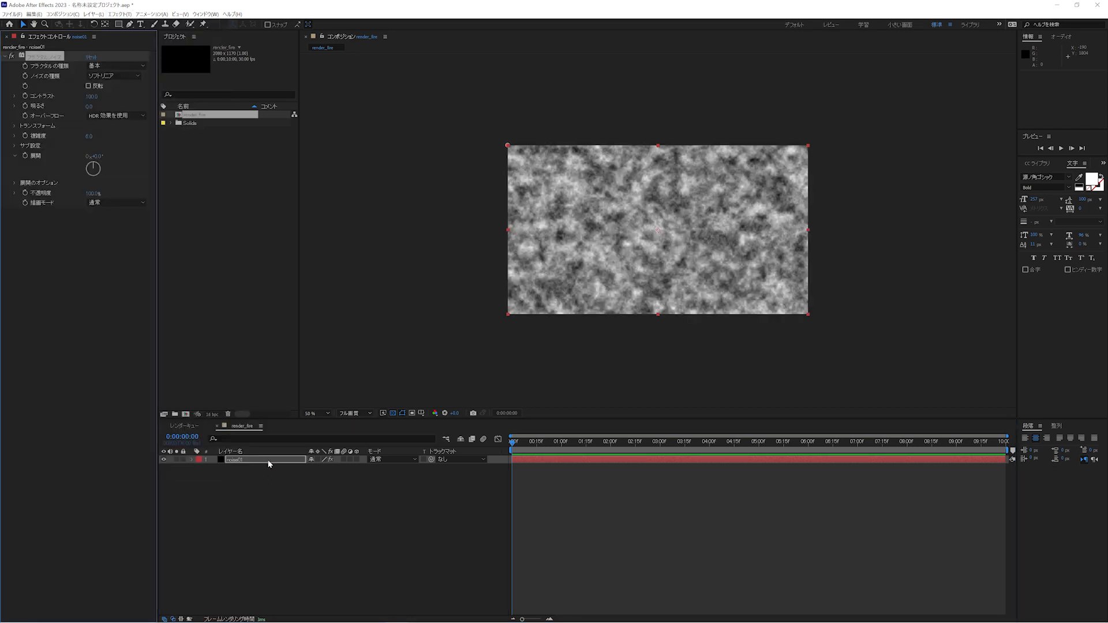
Set the noise's フラクタルの種類 to ダイナミック(ツイスト) and its コントラスト to 135.
click(225, 69)
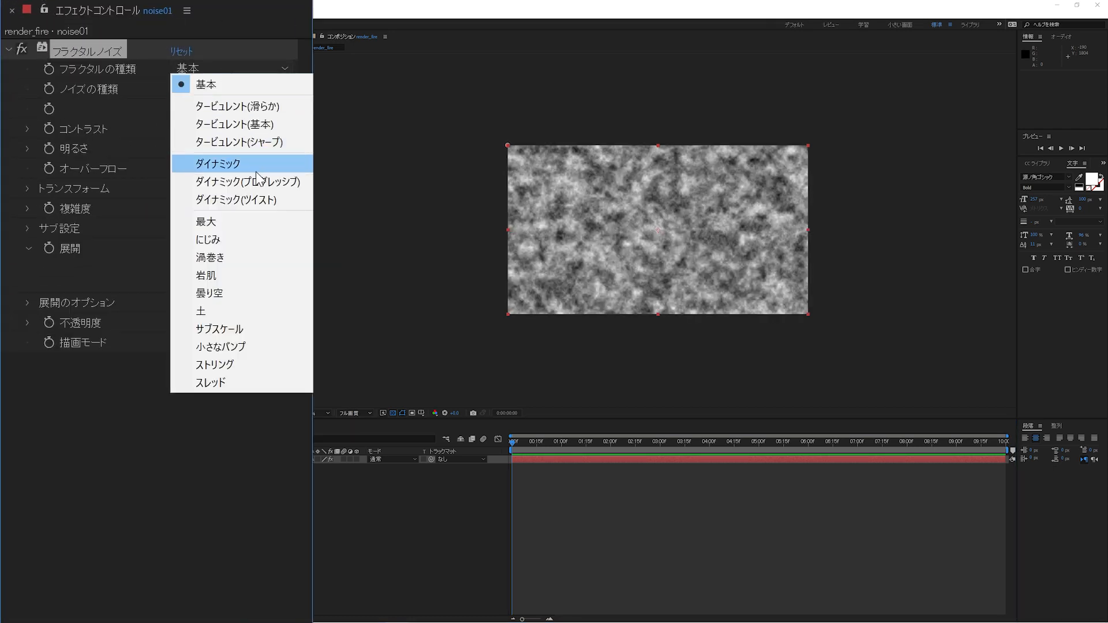
click(261, 200)
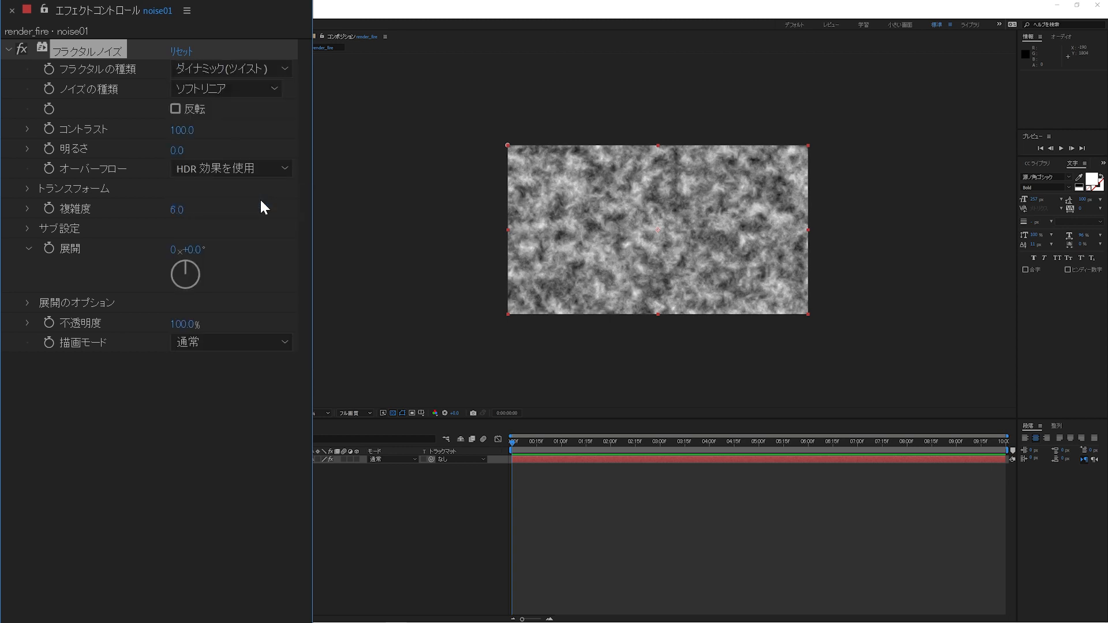
click(183, 130)
text(135)
key(Return)
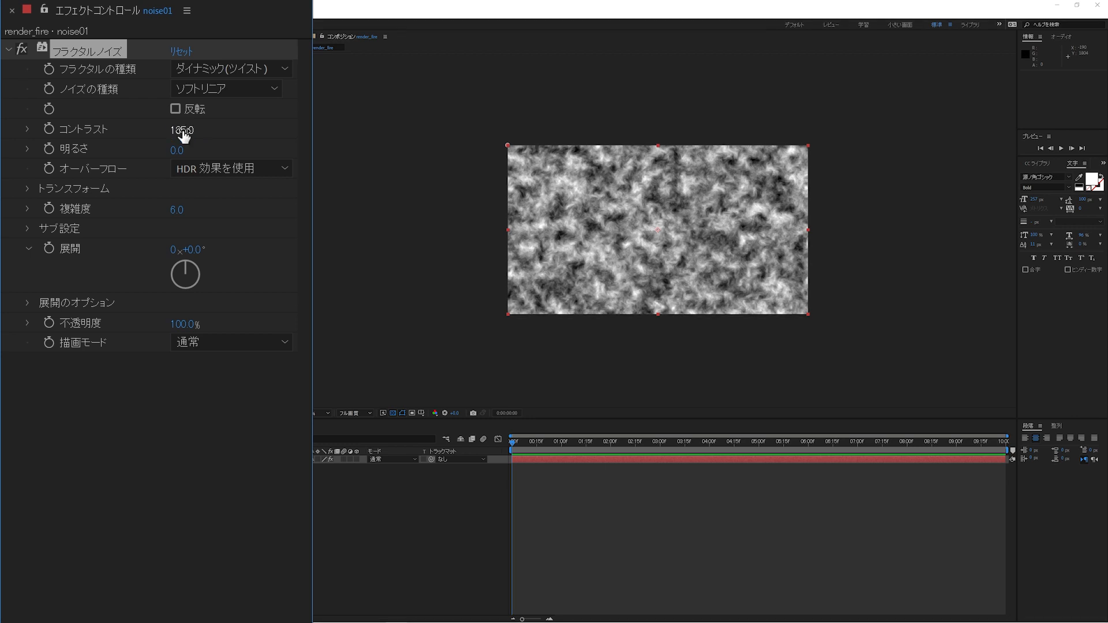
Unlock the noise's aspect ratio and set スケールの幅 to 65 and スケールの高さ to 150.
click(28, 189)
click(174, 229)
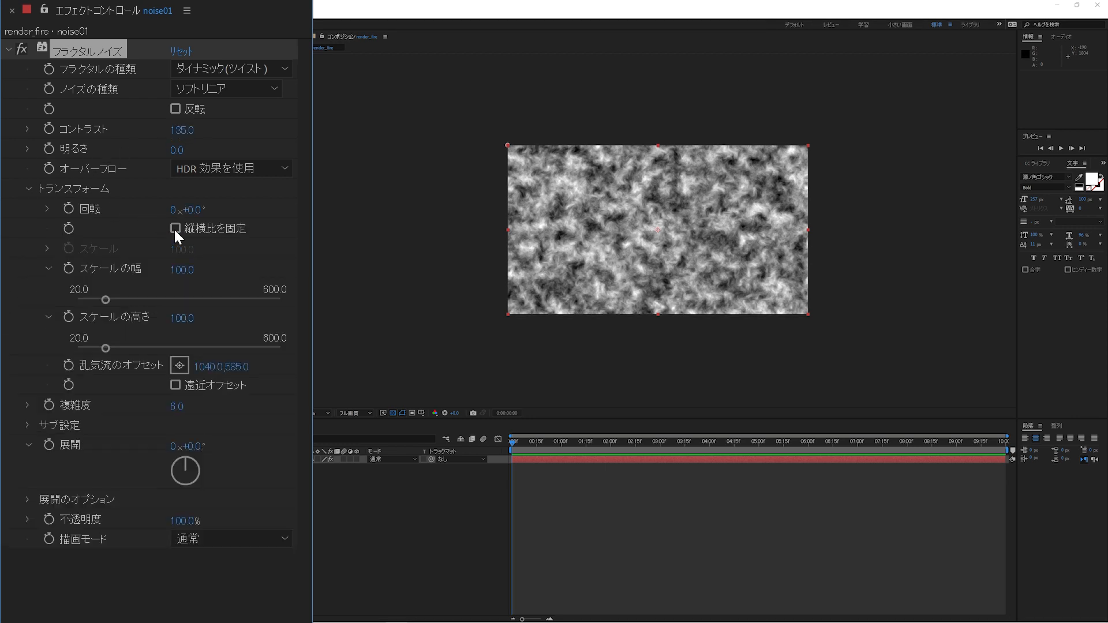
click(183, 269)
text(65)
key(Return)
click(183, 327)
text(150)
key(Return)
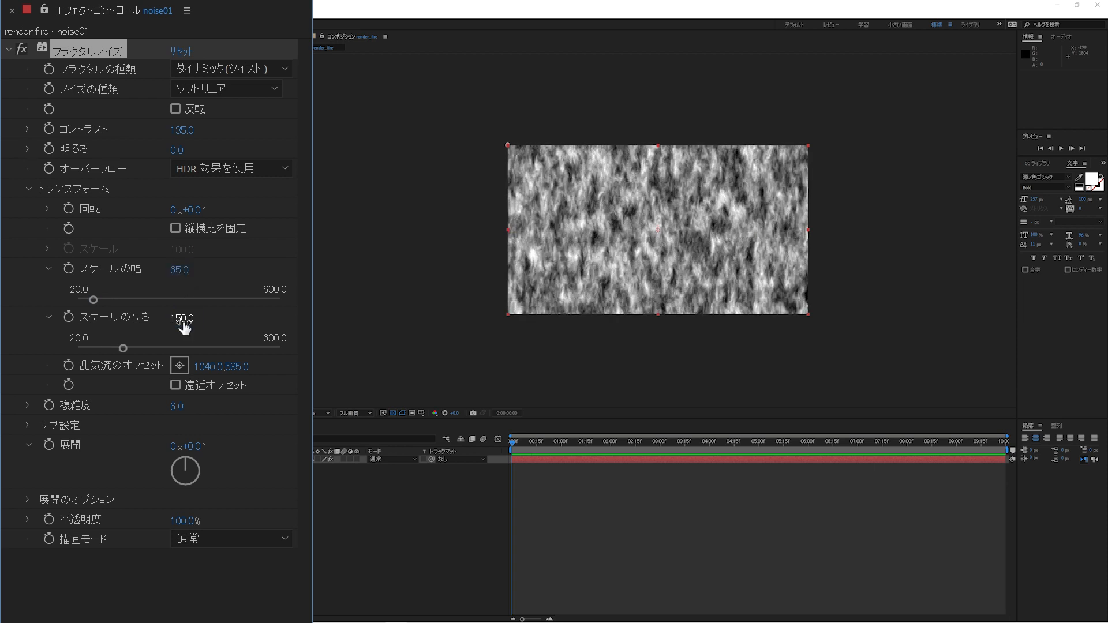
Add an expression to noise01's 乱気流のオフセット that keeps its X value and subtracts time*500 from its Y value.
alt+click(69, 365)
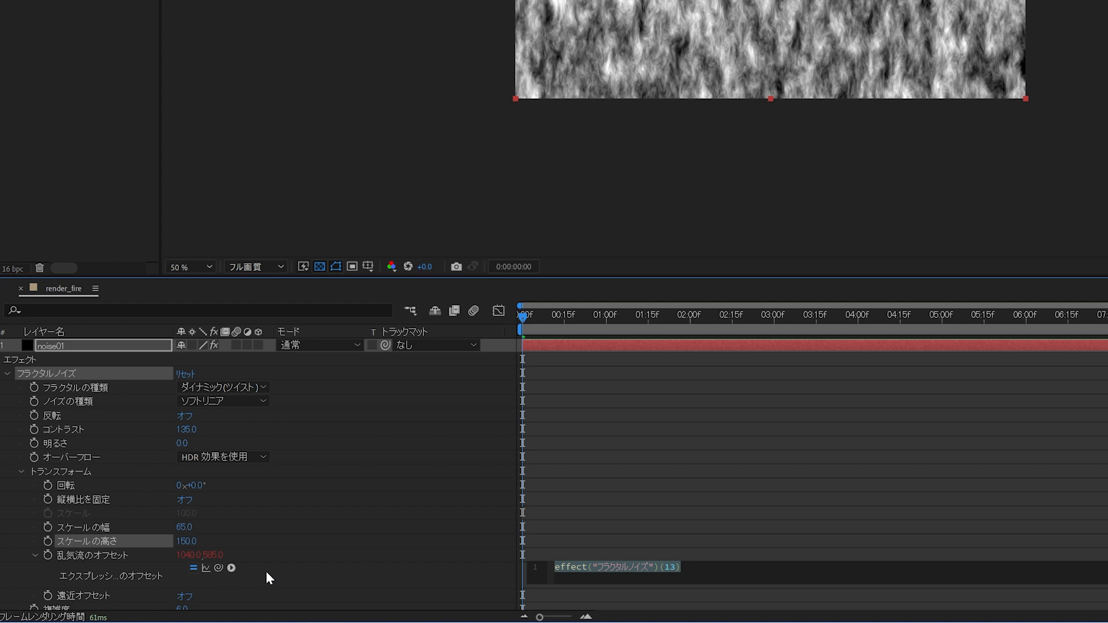
text([)
drag(222, 564, 190, 555)
text(,)
drag(219, 566, 216, 557)
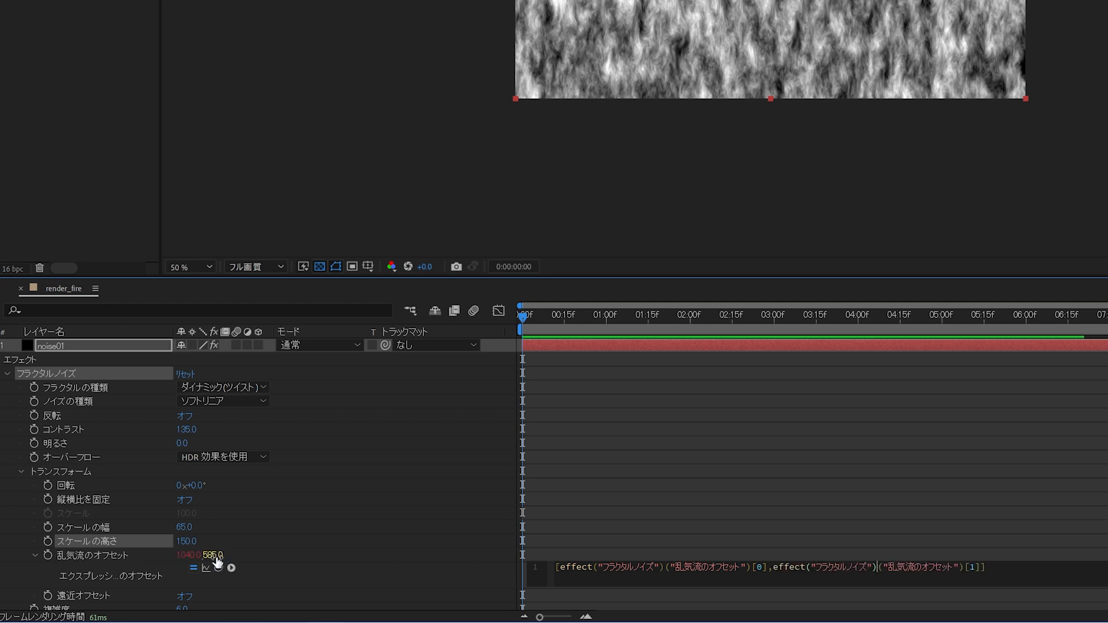
click(981, 566)
text(-time*300)
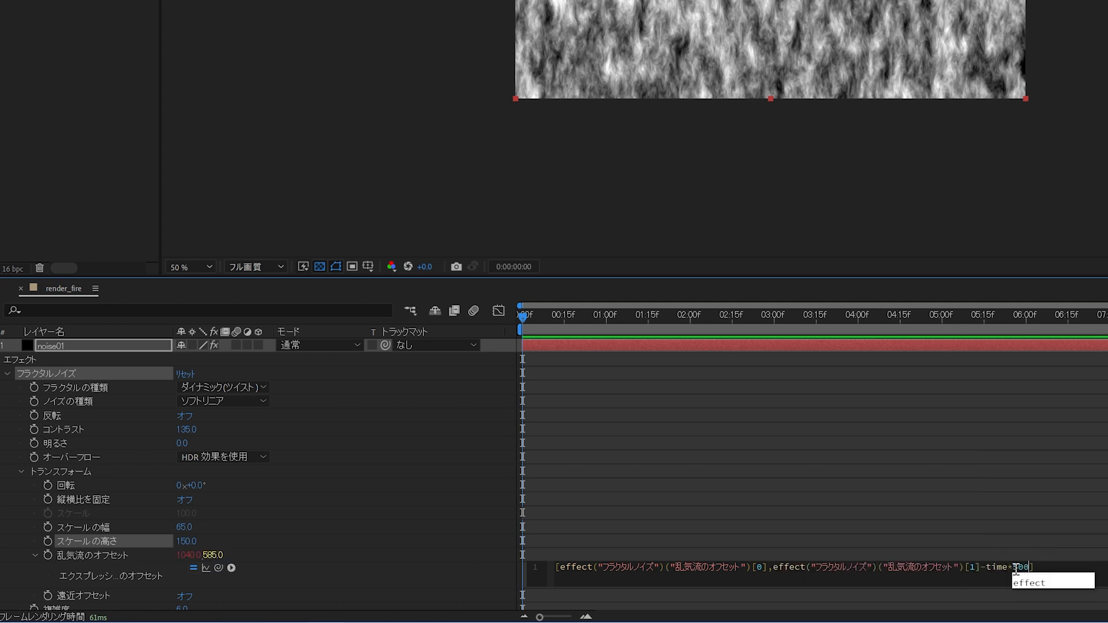
click(1036, 549)
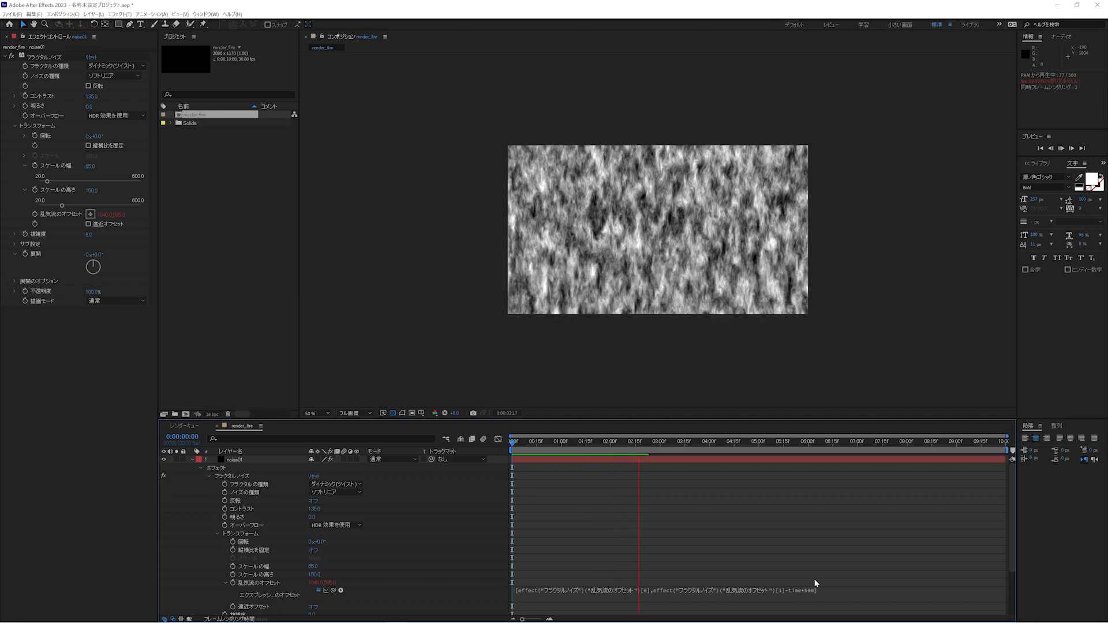
Add the expression time*200 to noise01's 展開 and preview the animation.
alt+click(26, 254)
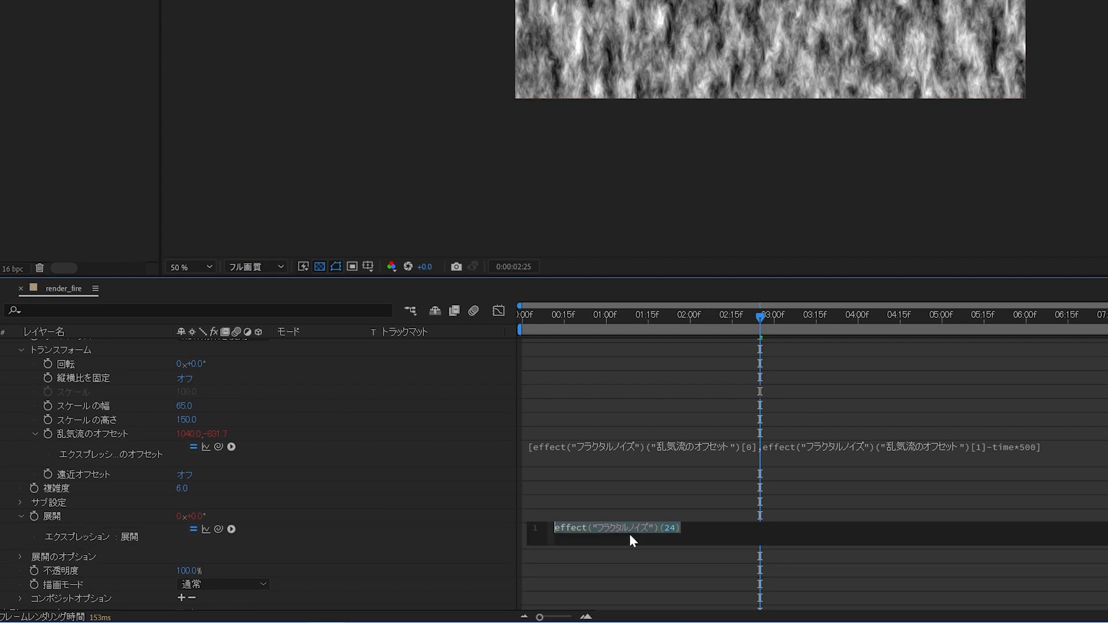
text(time*200)
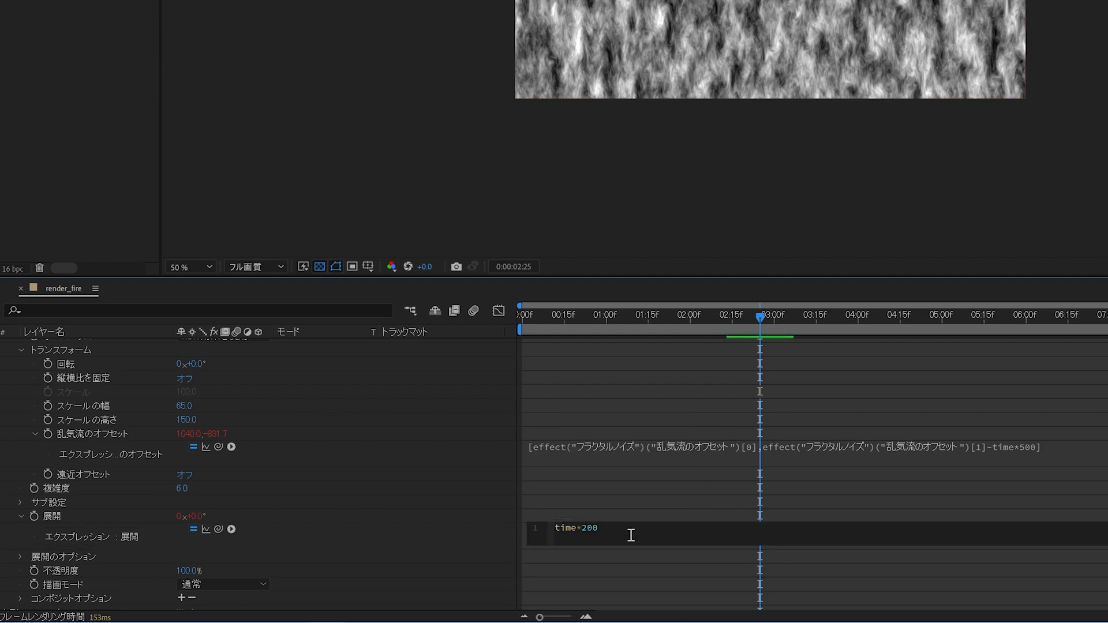
key(KP_Enter)
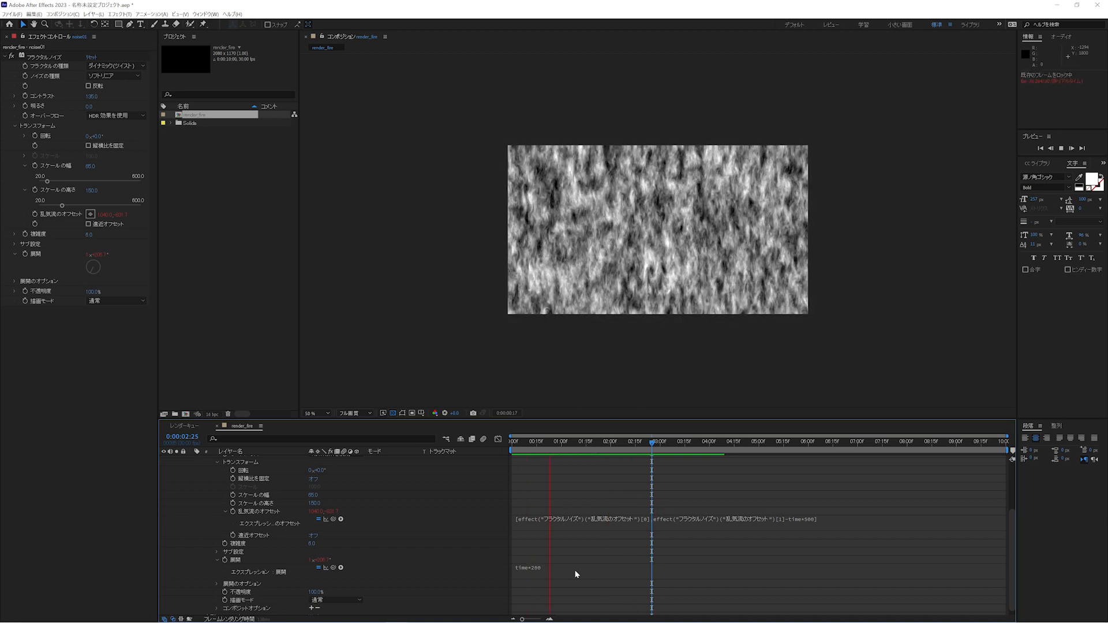
key(space)
Collapse the noise01 layer's properties and duplicate the layer.
scroll(259, 493, up, 3)
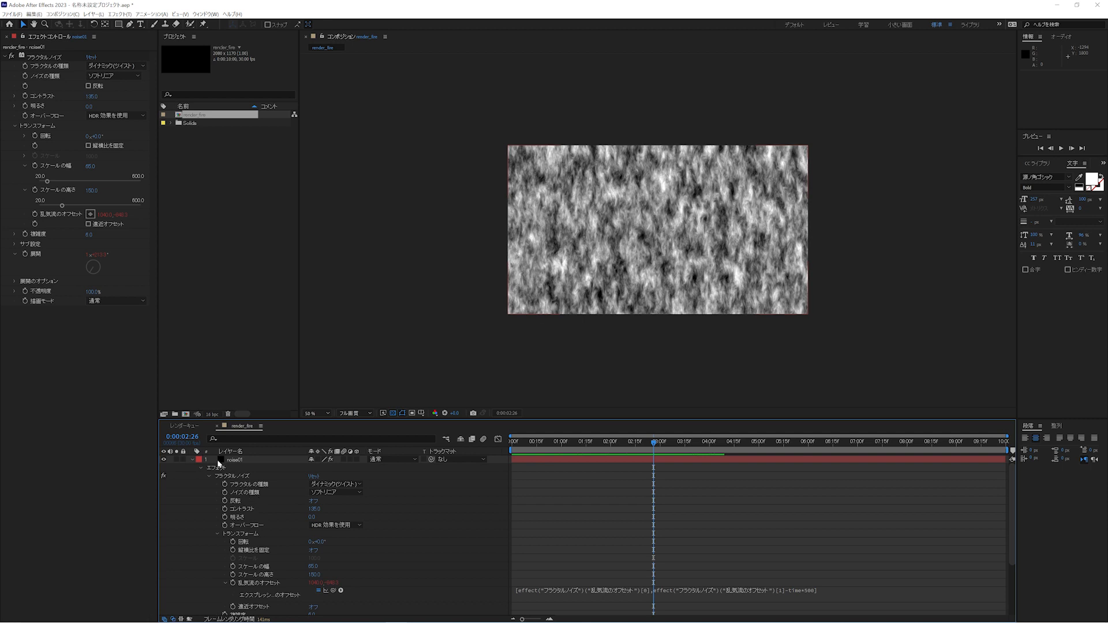
click(193, 460)
click(235, 462)
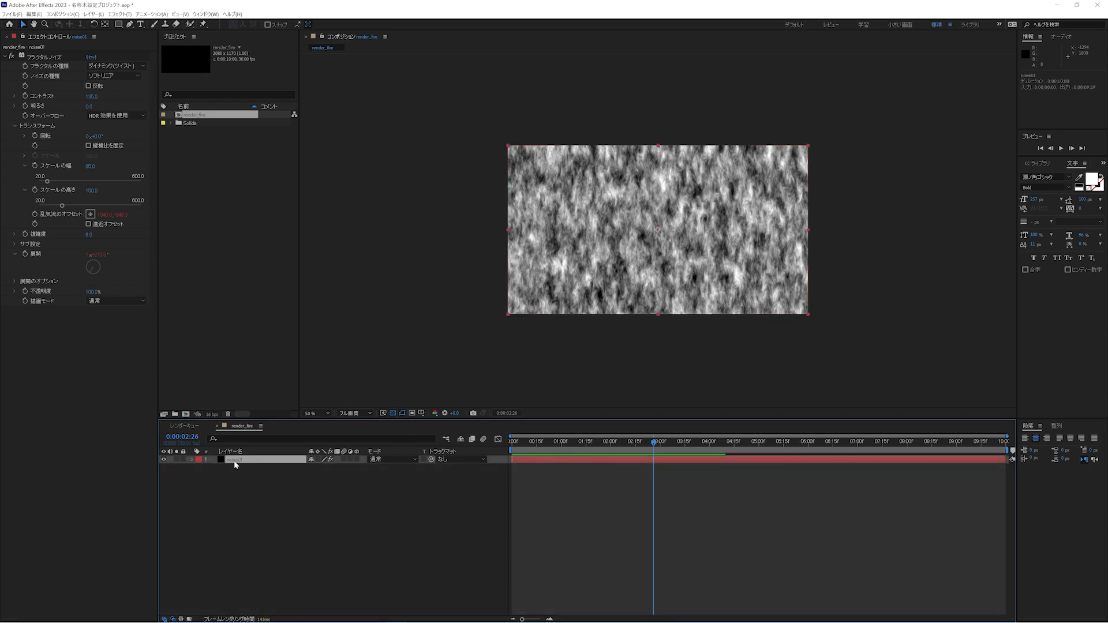
key(ctrl+d)
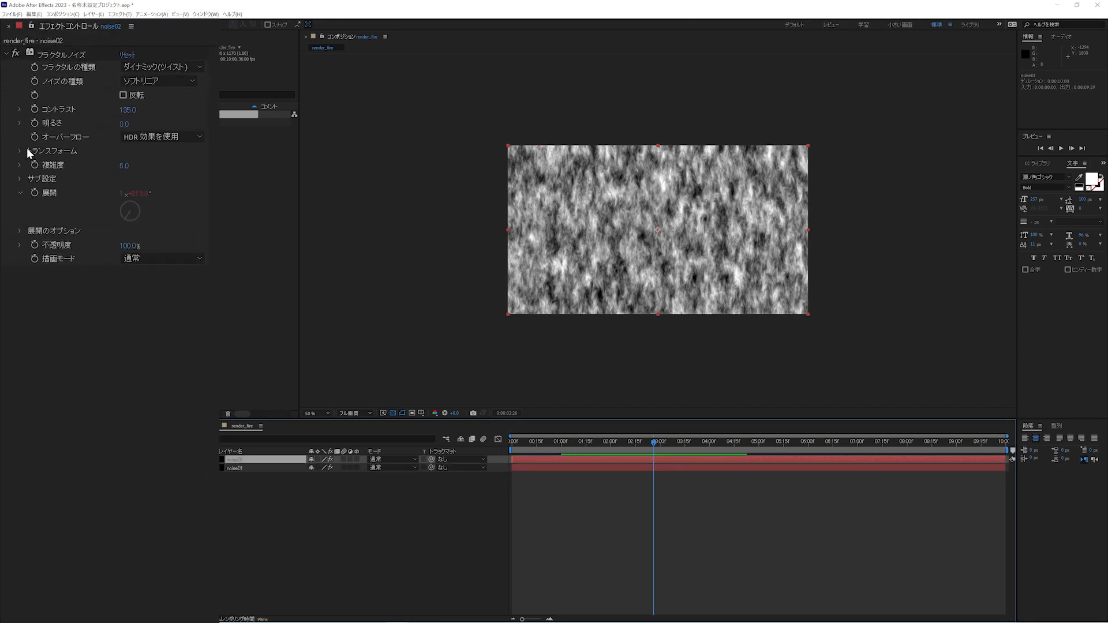
Set スケールの幅 to 300 and スケールの高さ to 350 in noise02's フラクタルノイズ effect.
click(15, 125)
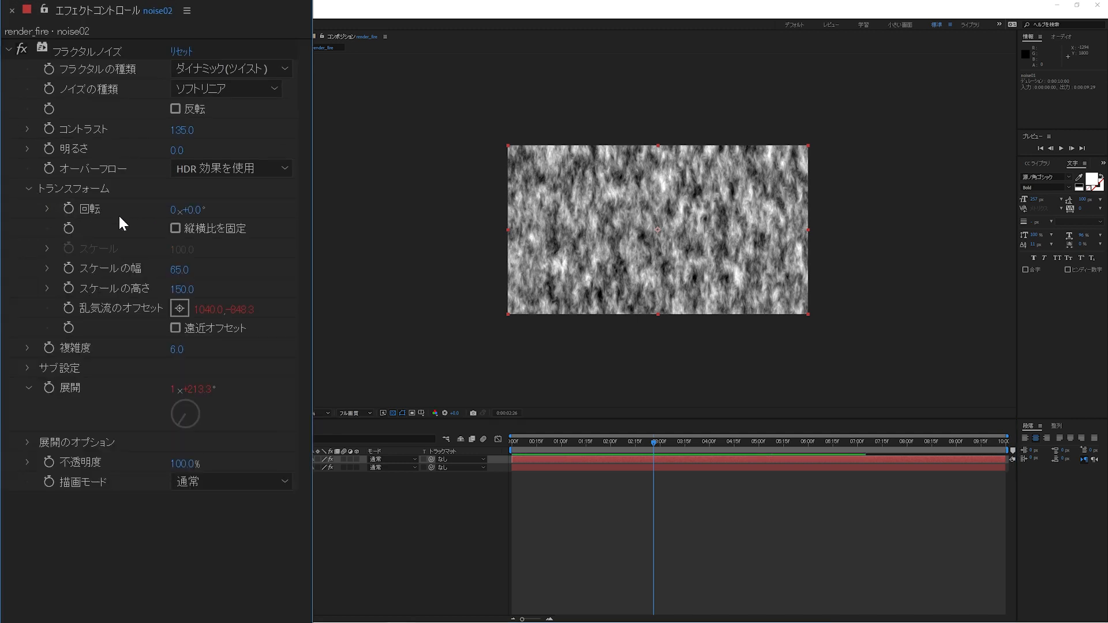
click(180, 270)
text(300)
key(Return)
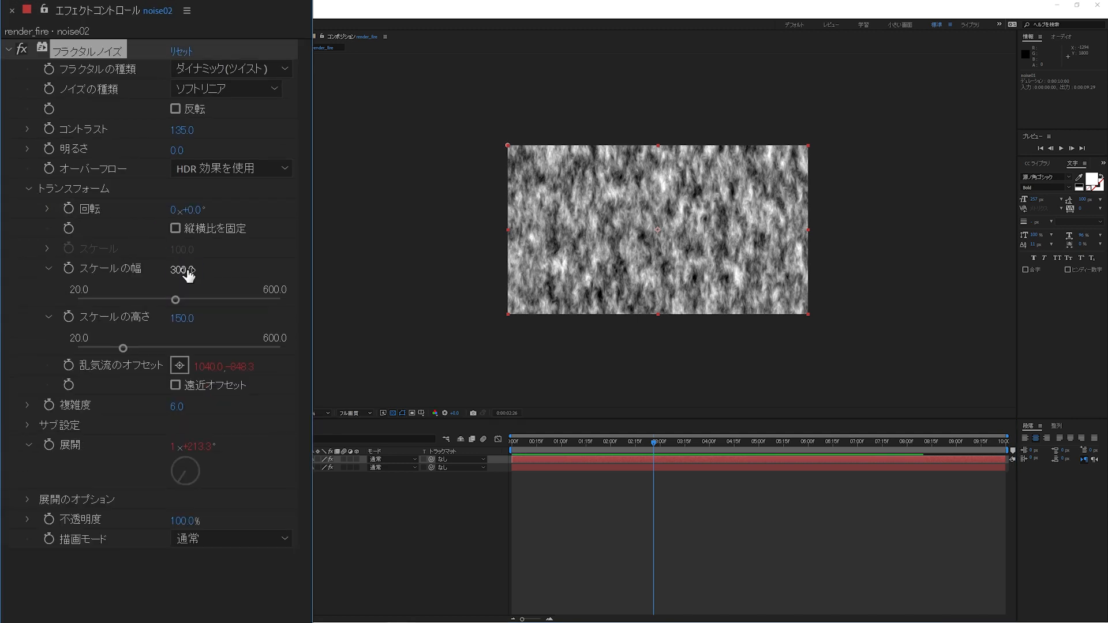
click(185, 319)
text(350)
key(Return)
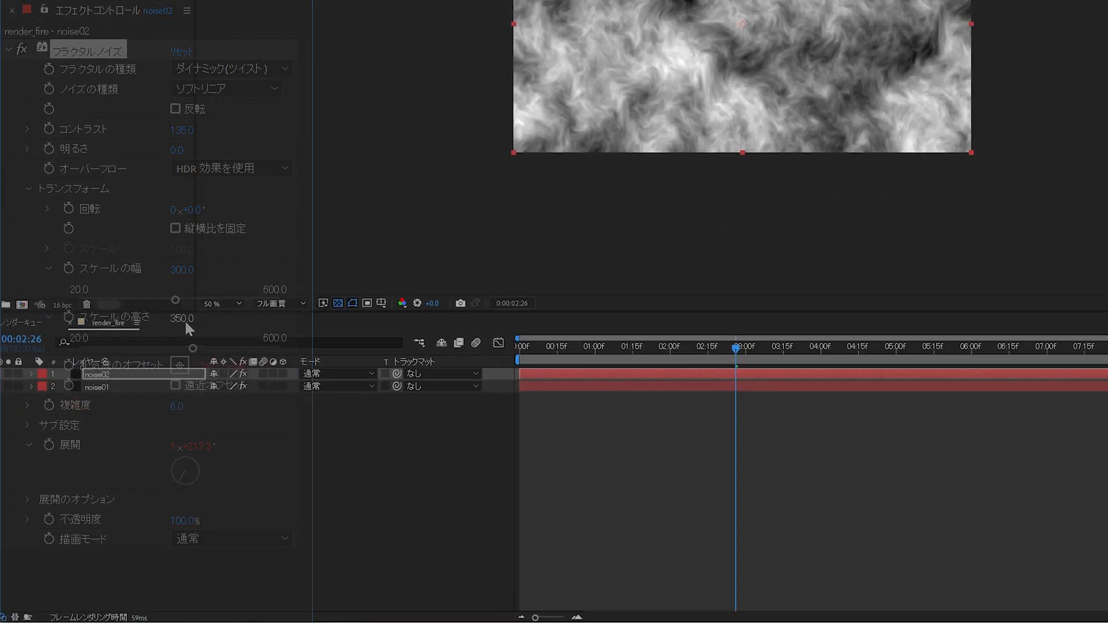
Change the time multiplier in noise02's 乱気流のオフセット expression to 700.
key(e)
key(e)
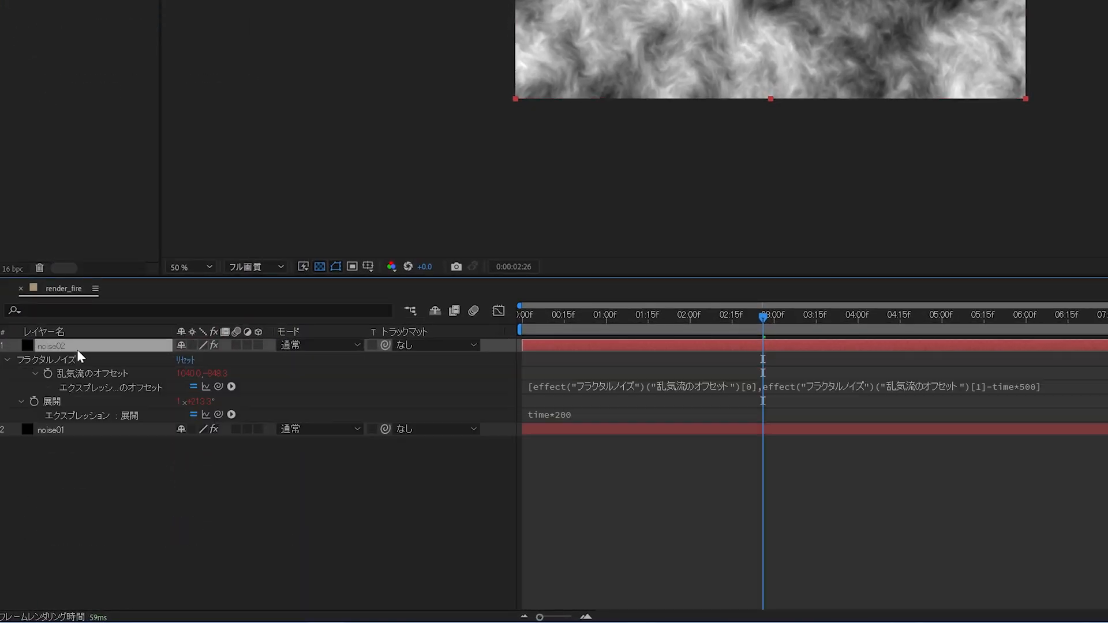
click(1036, 388)
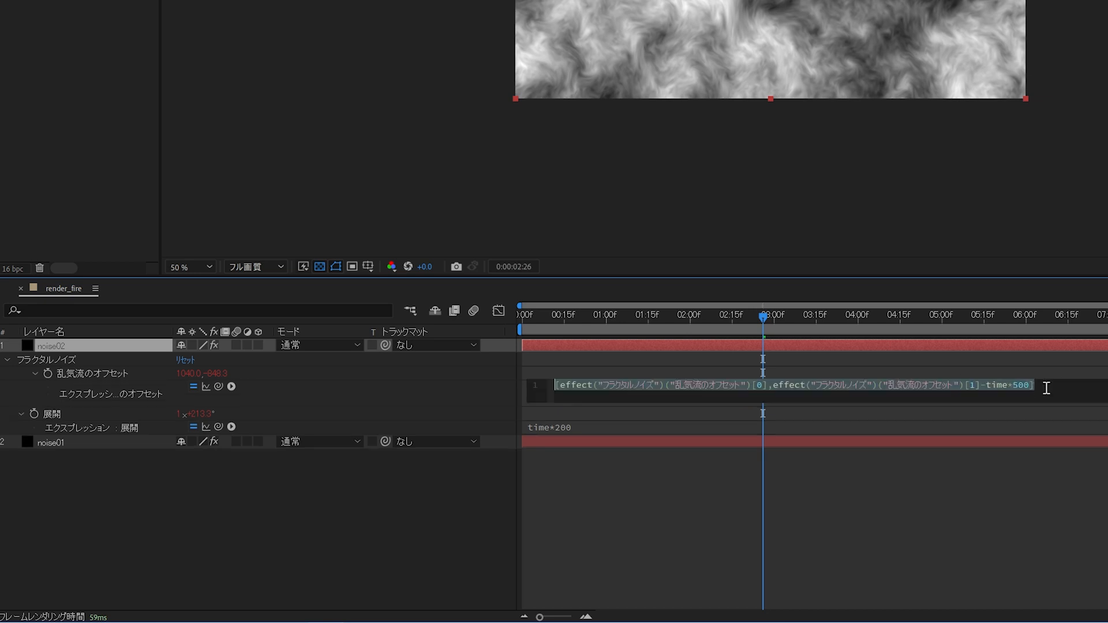
click(1026, 384)
key(Left)
key(Left)
key(shift+Left)
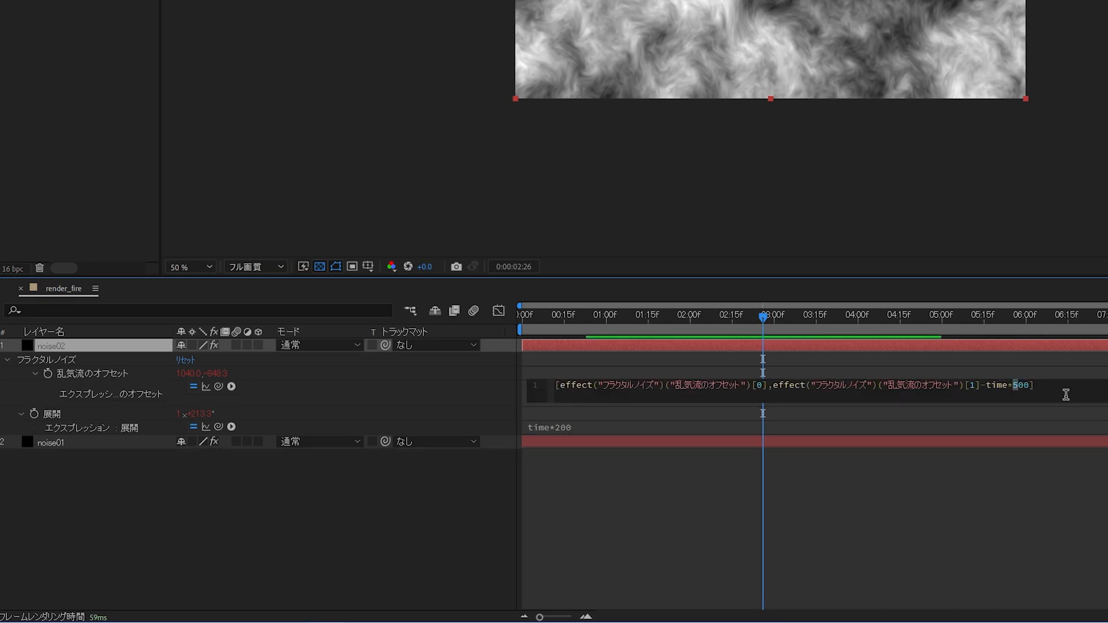
text(7)
key(KP_Enter)
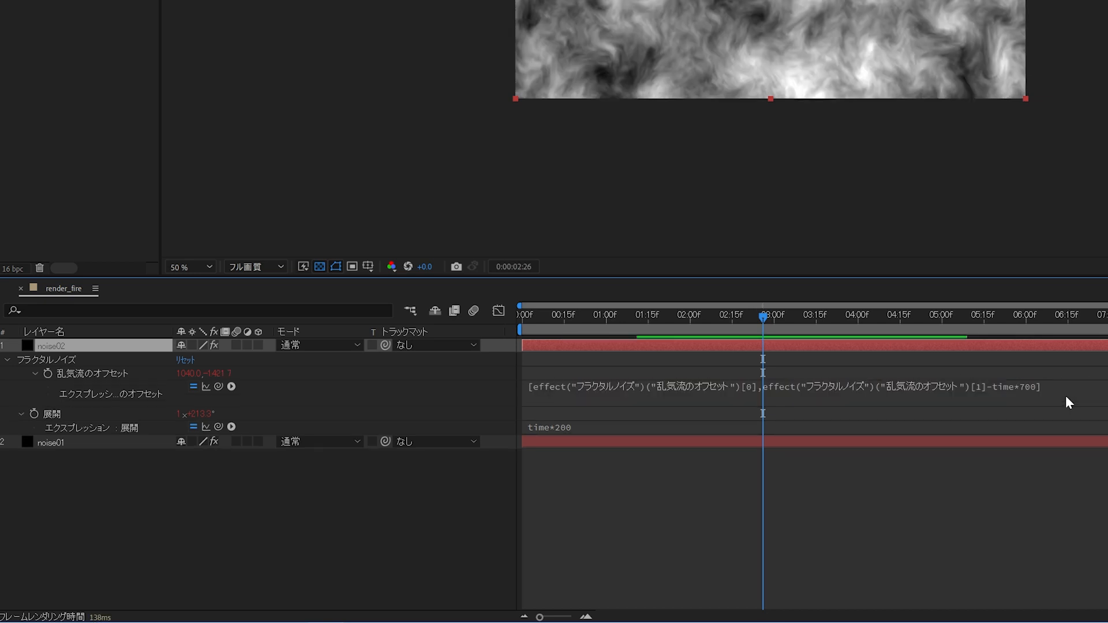
Change noise02's 展開 expression to time*400.
click(580, 427)
click(580, 426)
drag(582, 427, 587, 427)
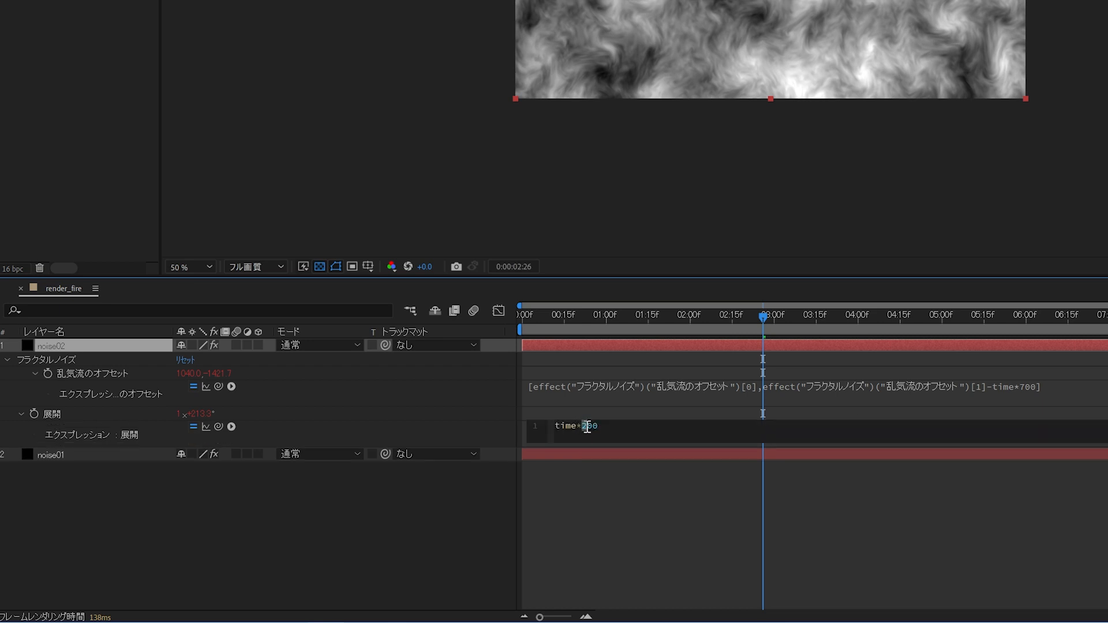
key(KP_Enter)
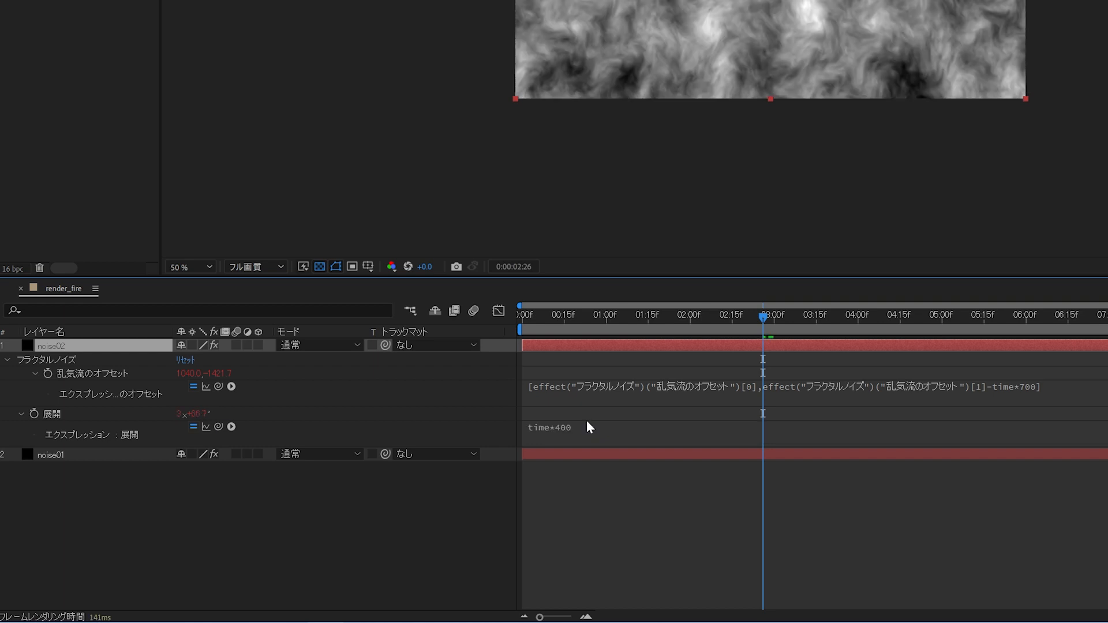
Shift the X value of noise02's 乱気流のオフセット to about 2117.
drag(189, 376, 398, 373)
mouse_move(186, 374)
mouse_down()
mouse_move(465, 365)
mouse_move(420, 371)
mouse_up()
drag(193, 375, 402, 362)
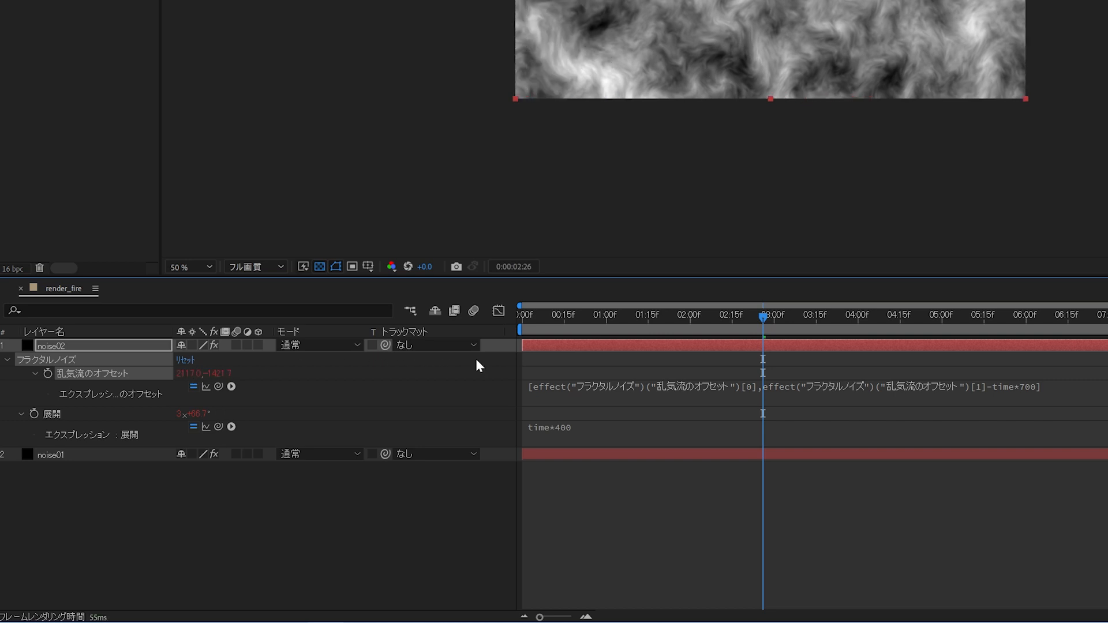
Set noise02's blending mode to オーバーレイ and preview the combined noise animation.
click(309, 347)
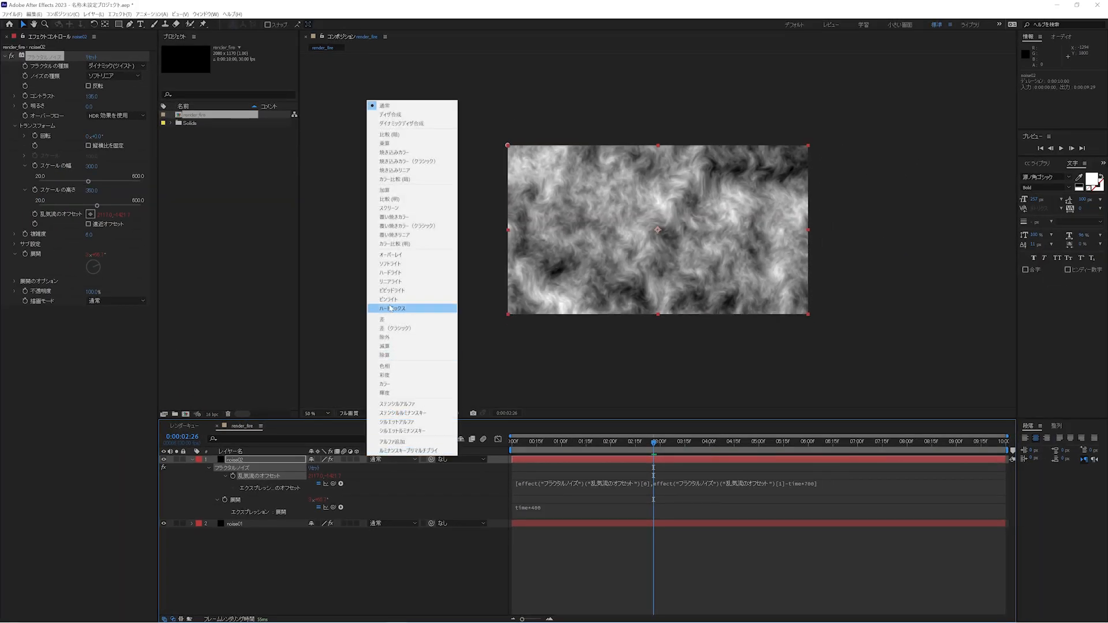
click(390, 255)
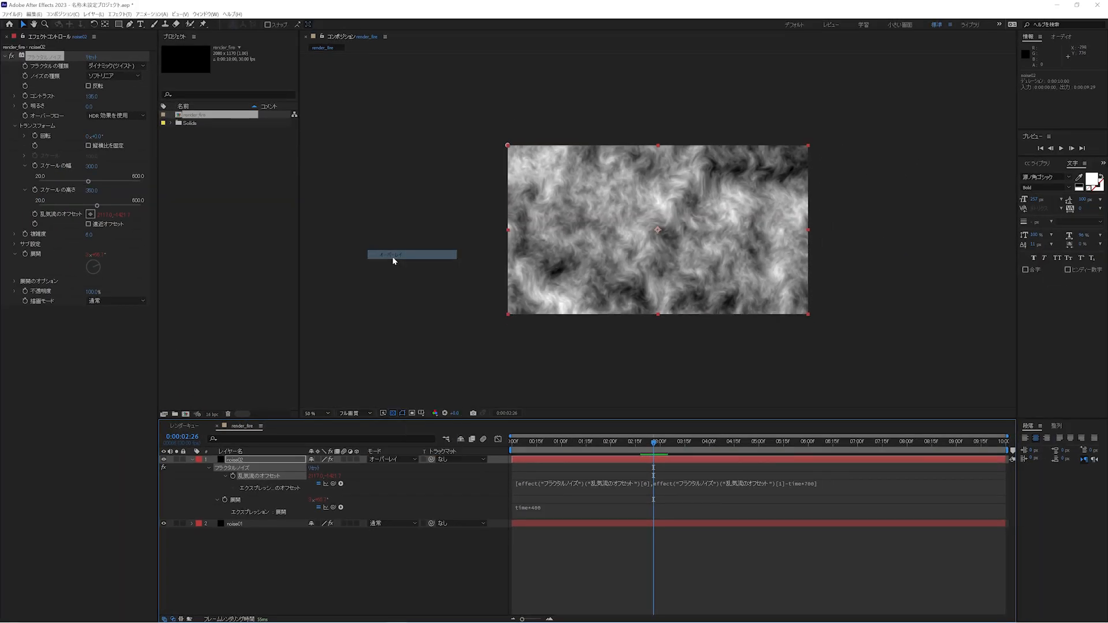
click(405, 560)
key(space)
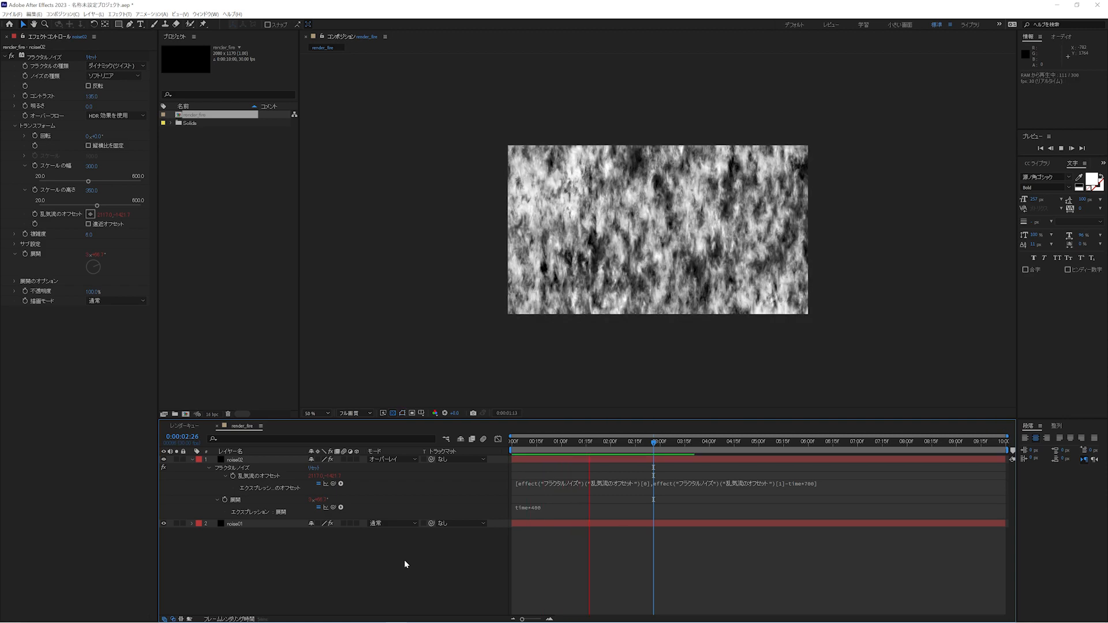
key(space)
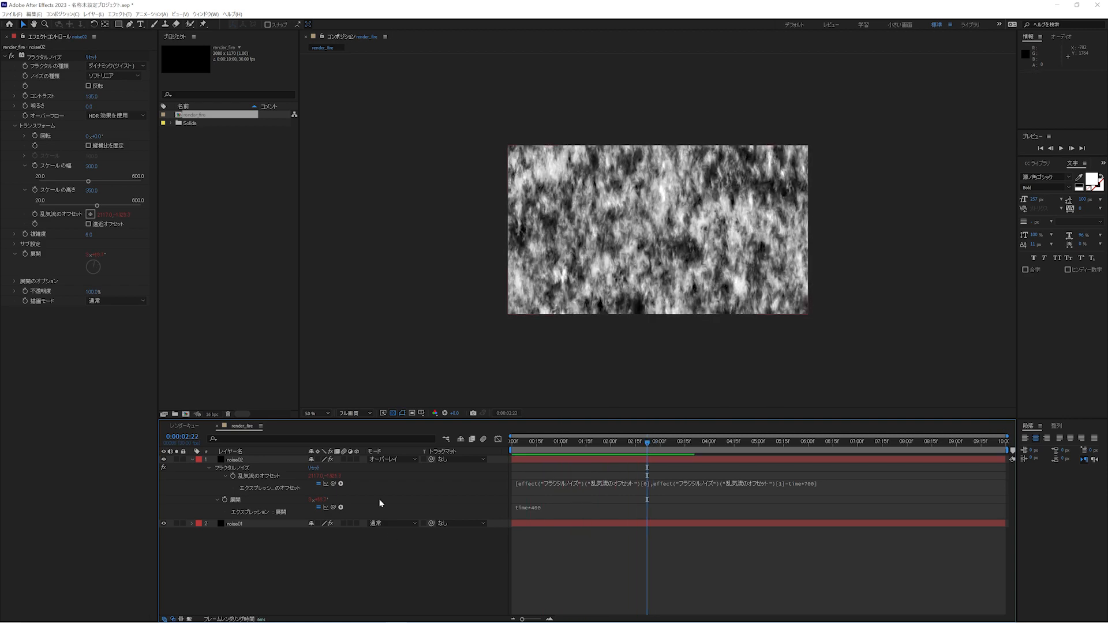
Try the スクリーン and 乗算 blending modes on noise02, then return it to オーバーレイ.
click(384, 461)
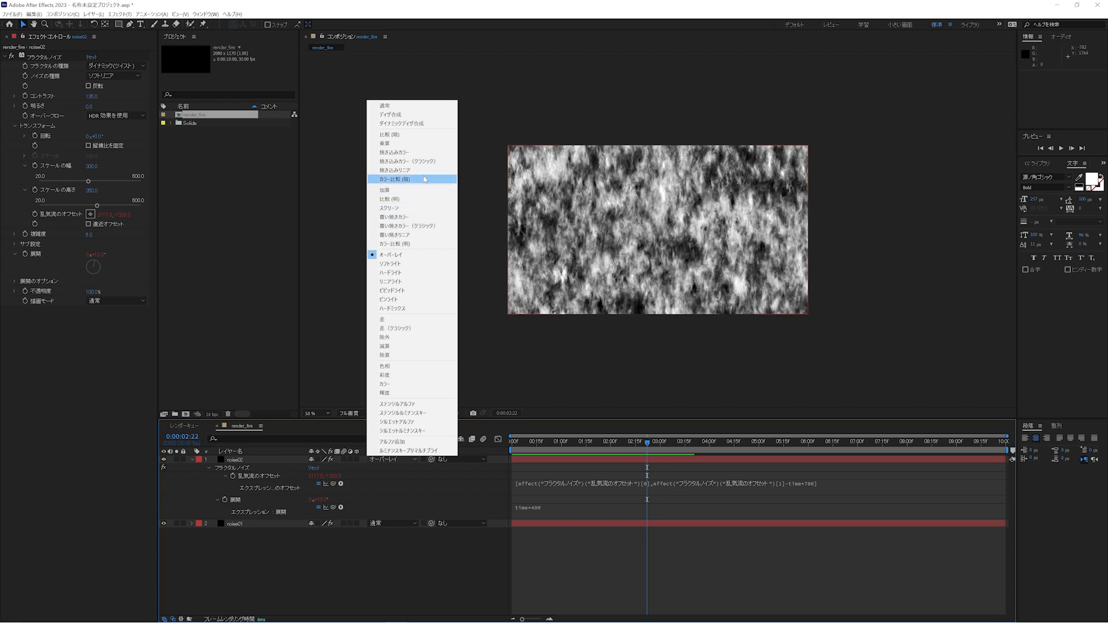
click(418, 208)
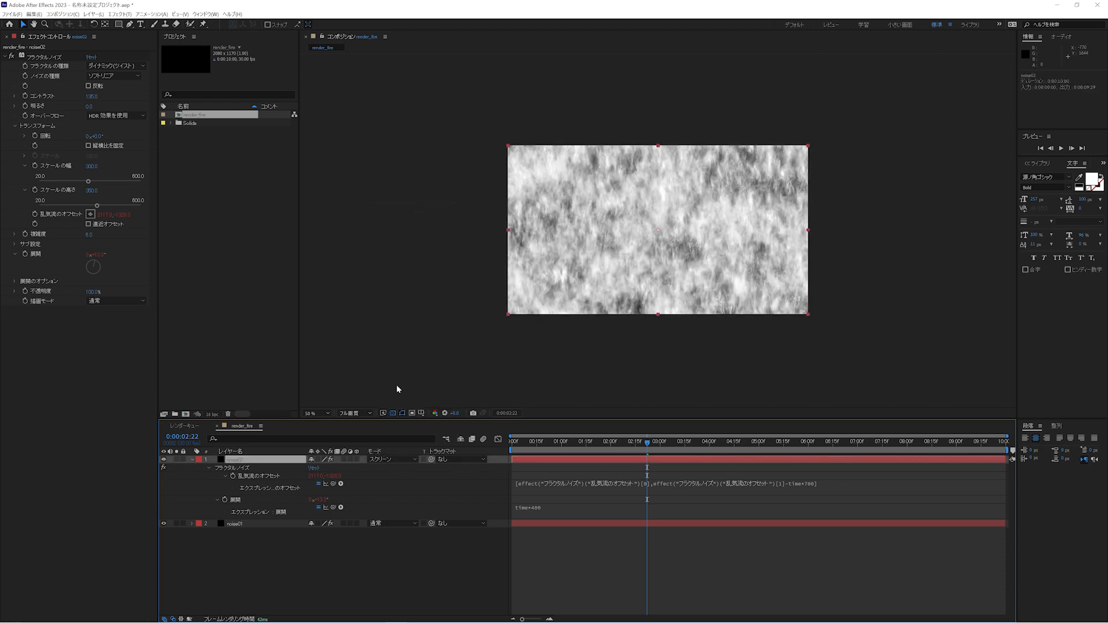
click(389, 461)
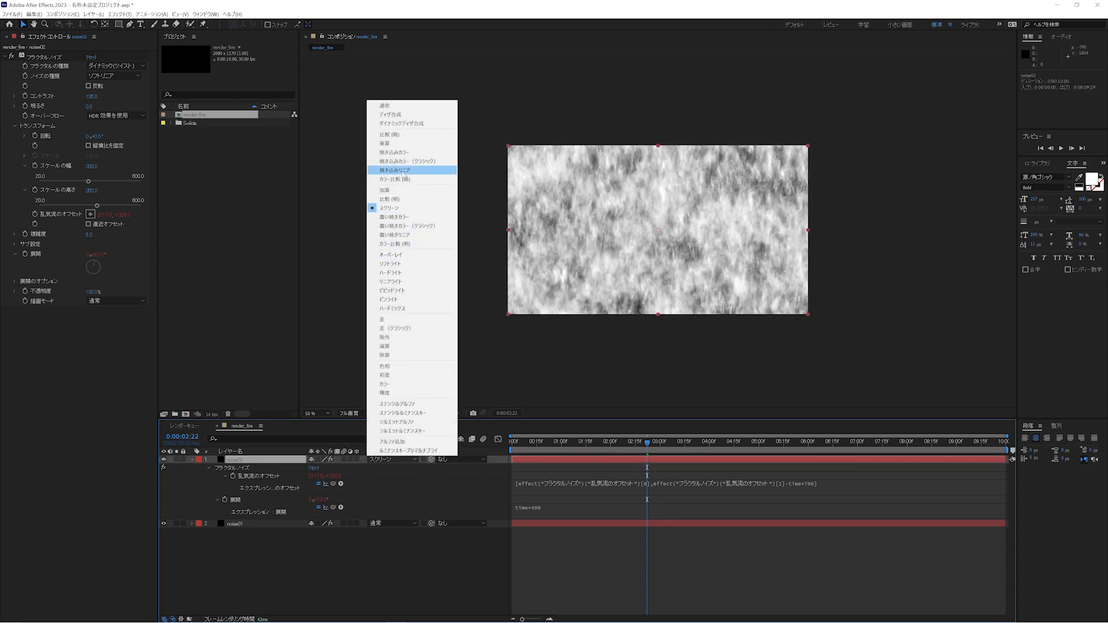
click(400, 143)
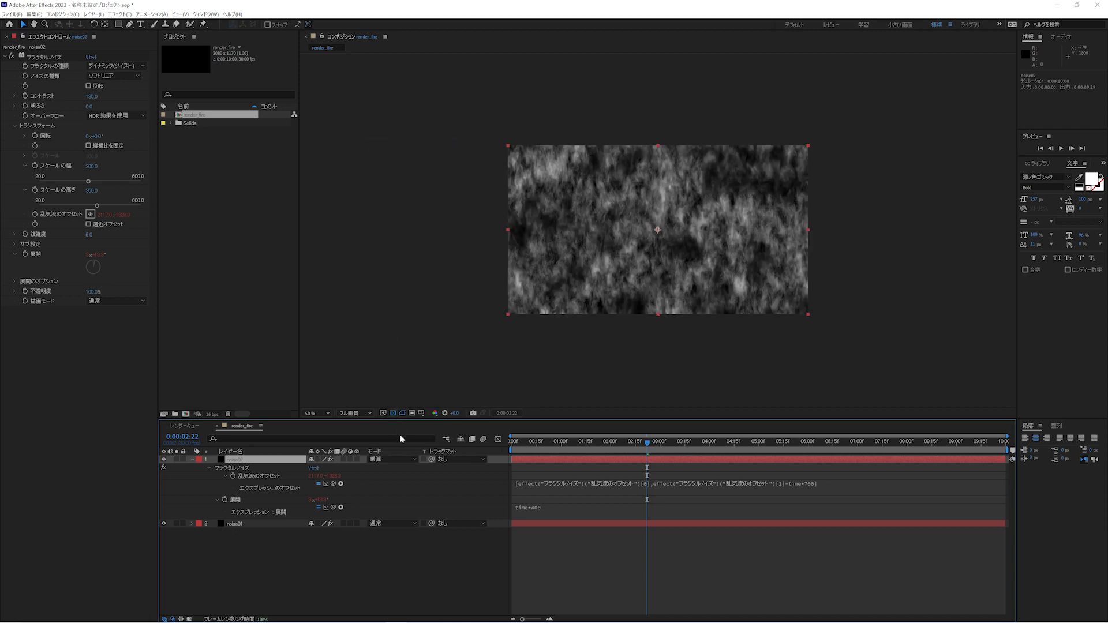
click(400, 459)
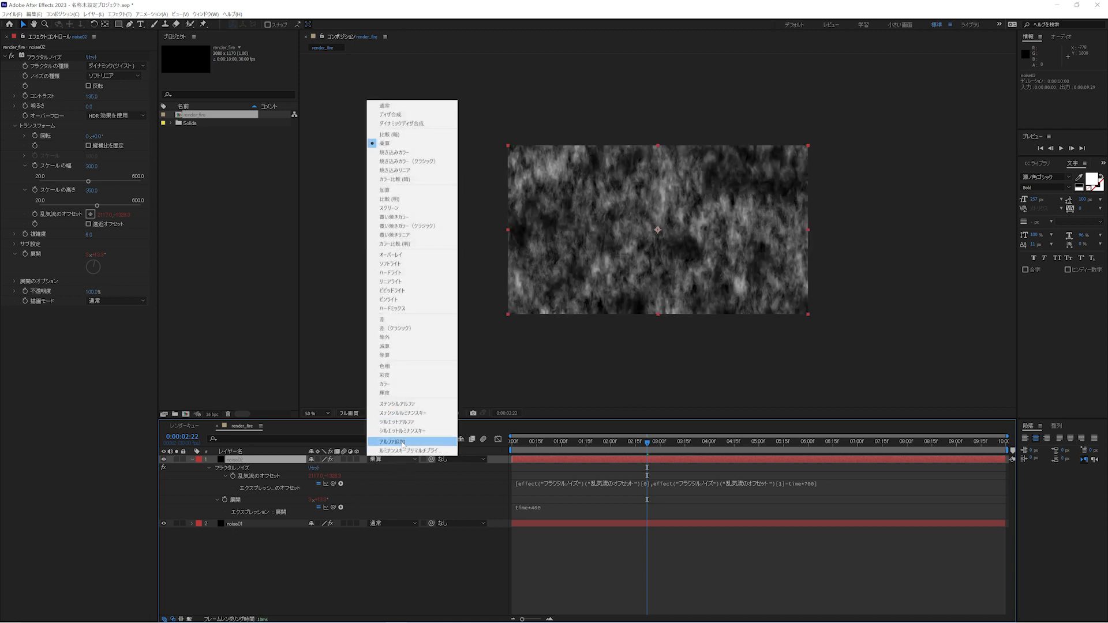
click(394, 257)
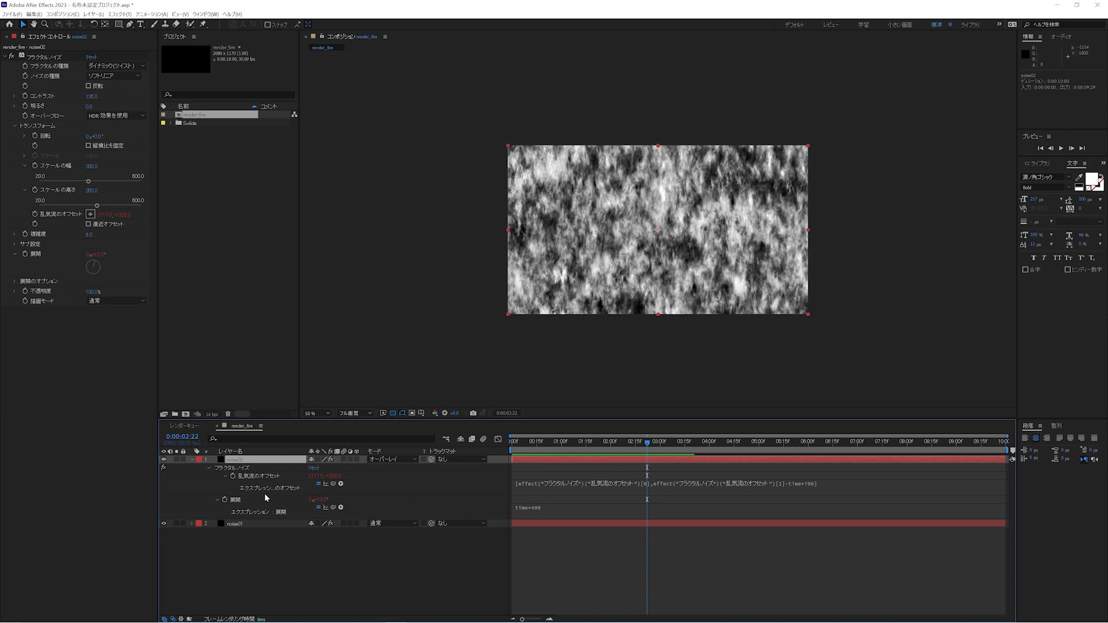
Precompose noise01 and noise02 together into a new composition named 01_render_fire_noise.
click(257, 553)
key(ctrl+a)
key(ctrl+shift+c)
text(01_render)
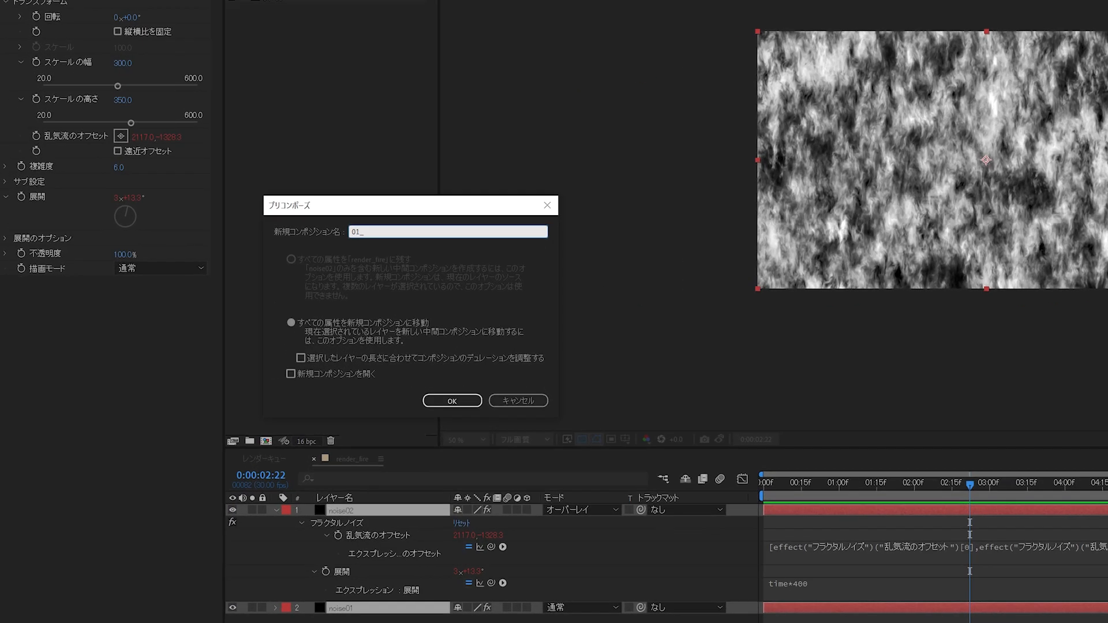
text(_fire_noise)
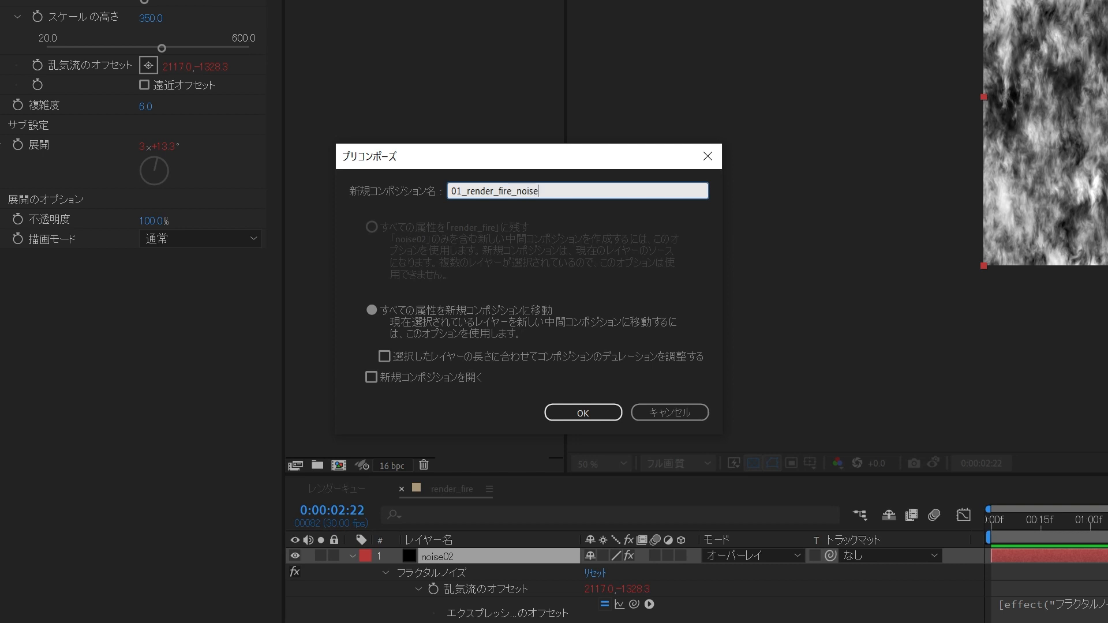
key(Return)
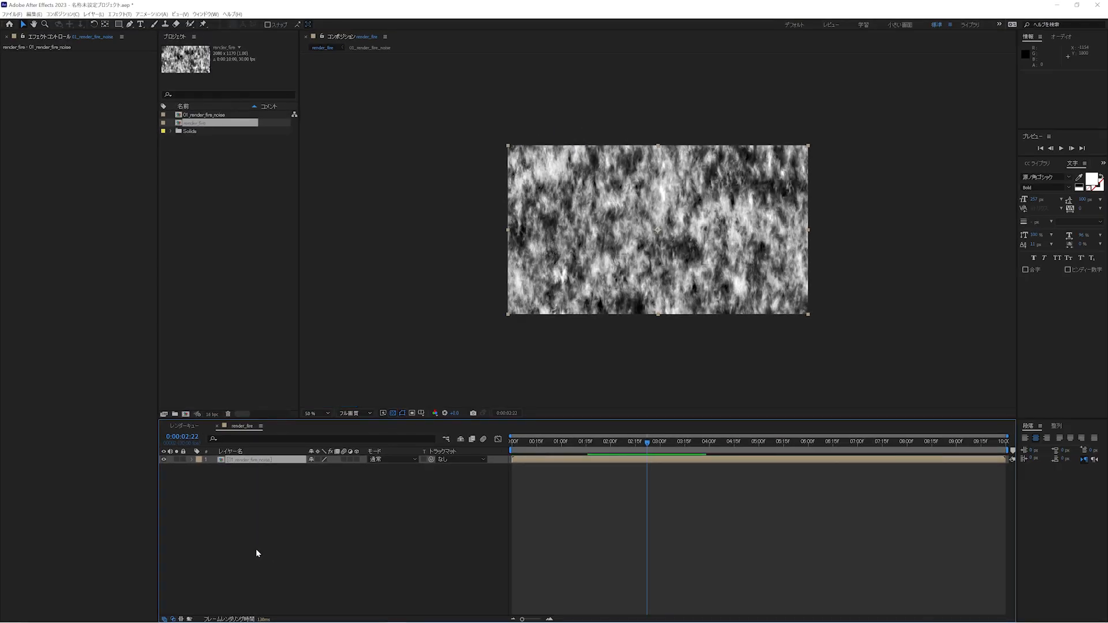
Create a black solid named grad and place it beneath the 01_render_fire_noise layer.
click(256, 550)
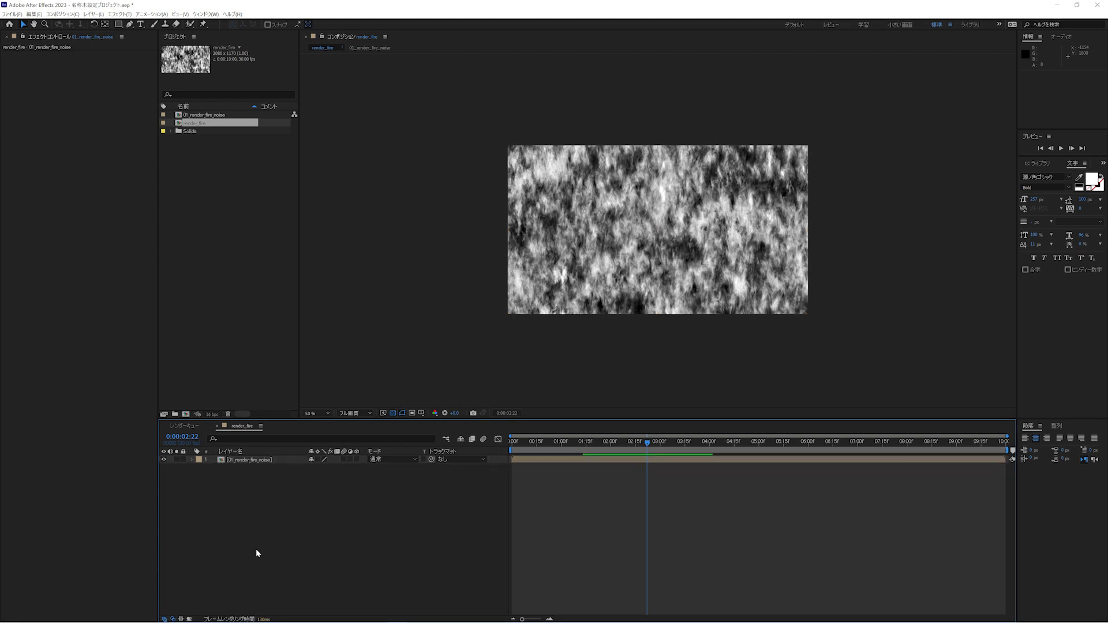
key(ctrl+y)
key(Return)
key(Return)
text(d)
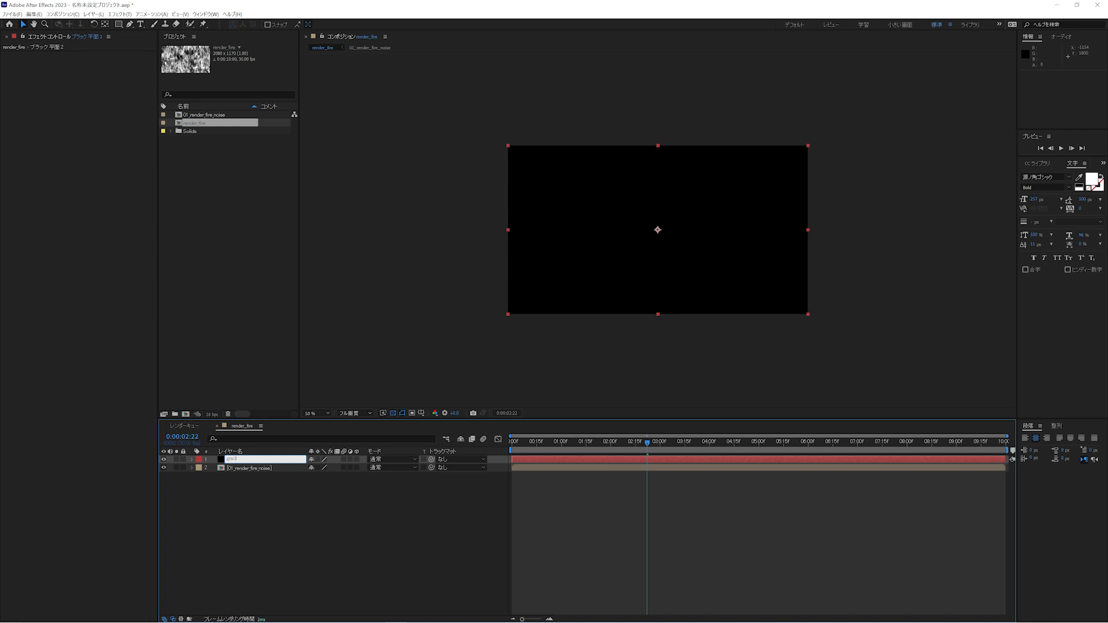
key(Return)
drag(243, 462, 242, 481)
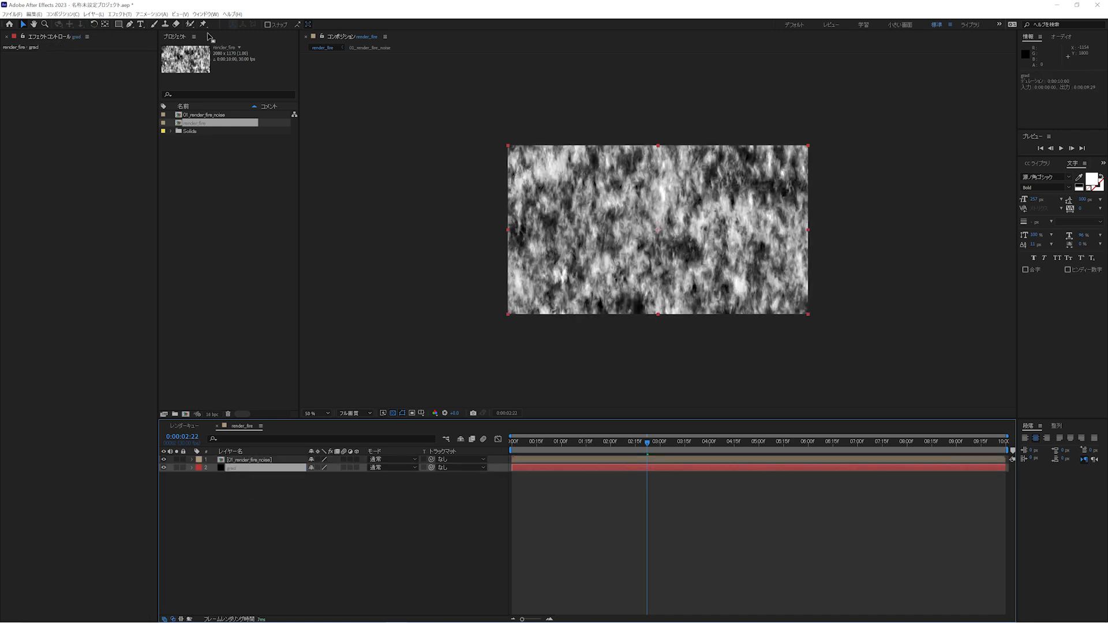
Apply the グラデーション effect to the grad layer and briefly solo the layer to check it.
click(119, 13)
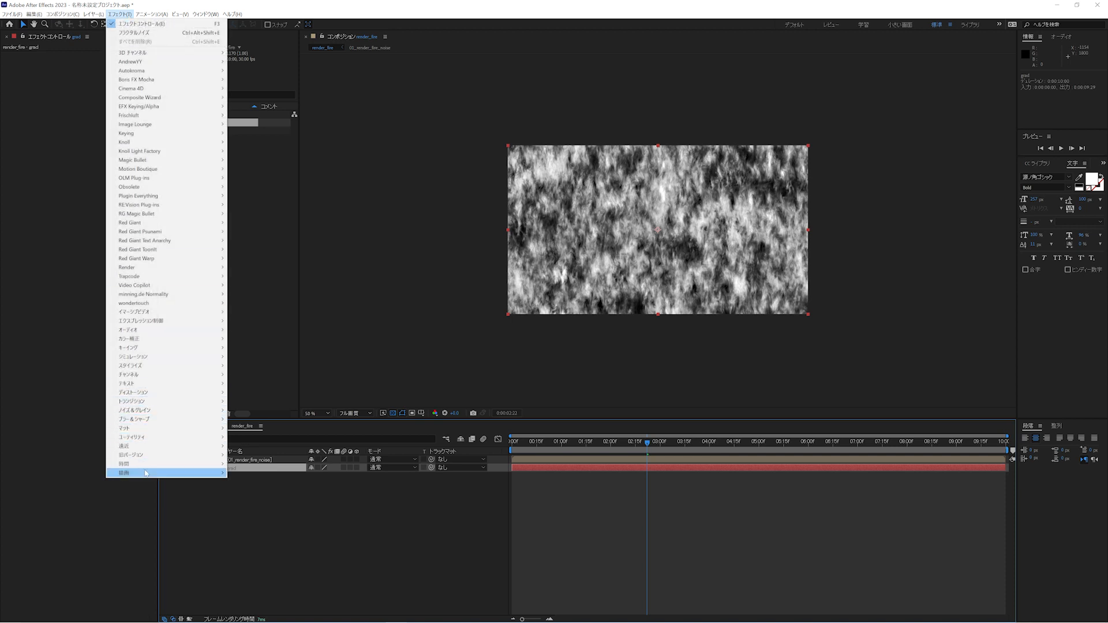
mouse_move(145, 473)
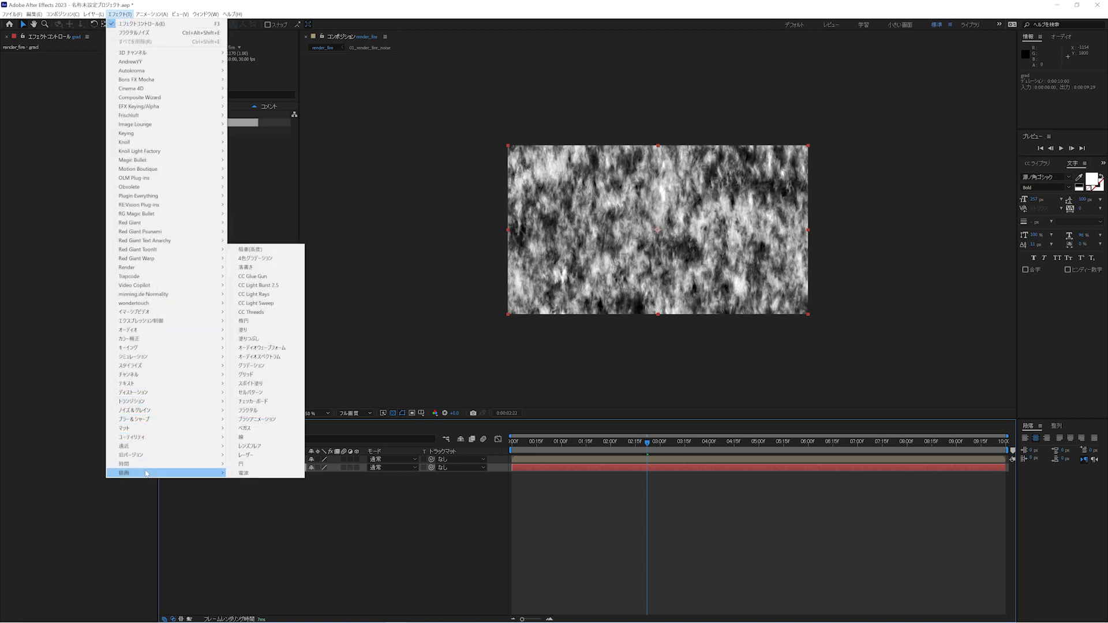
click(259, 366)
click(177, 468)
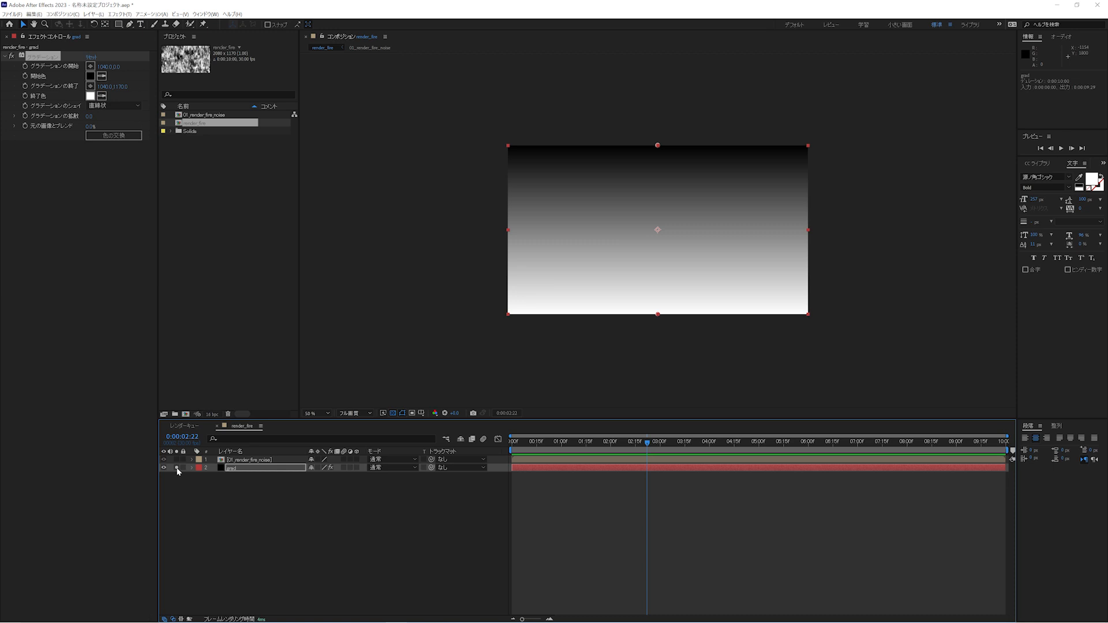
click(176, 468)
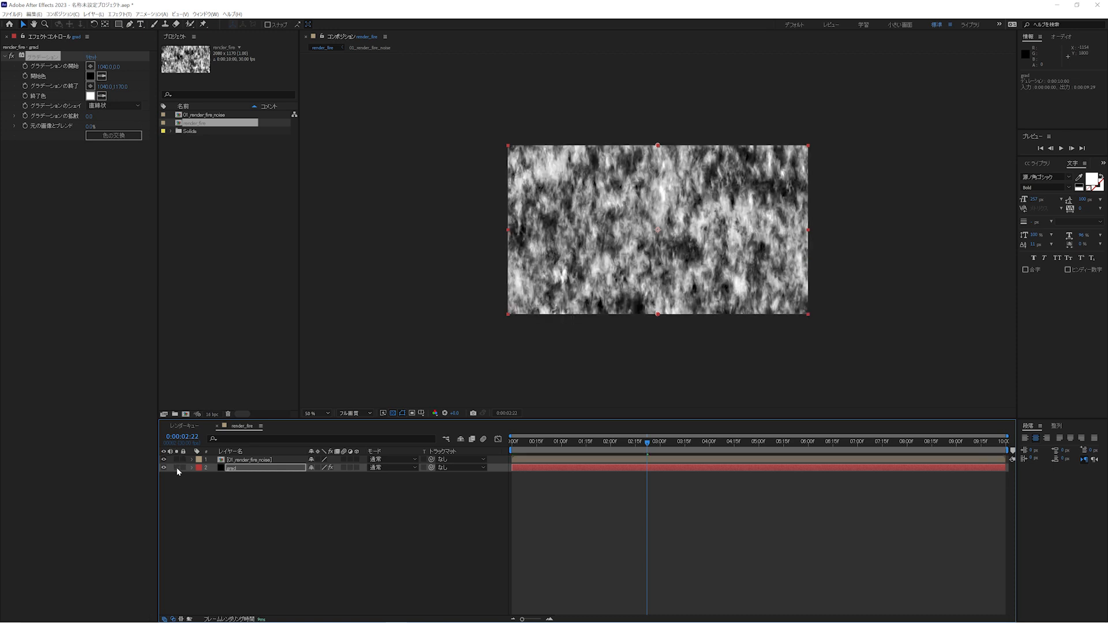
Set the blending mode of the 01_render_fire_noise layer to 焼き込みカラー.
click(241, 460)
click(384, 460)
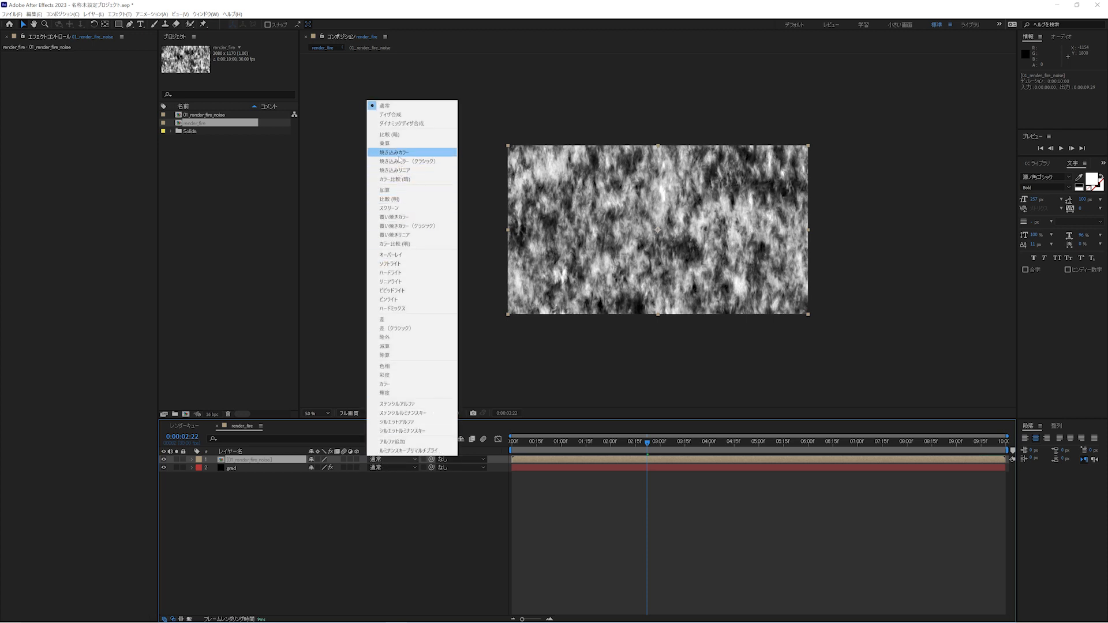
click(398, 154)
Move the start point of grad's グラデーション effect slightly downward and preview the flames.
click(231, 467)
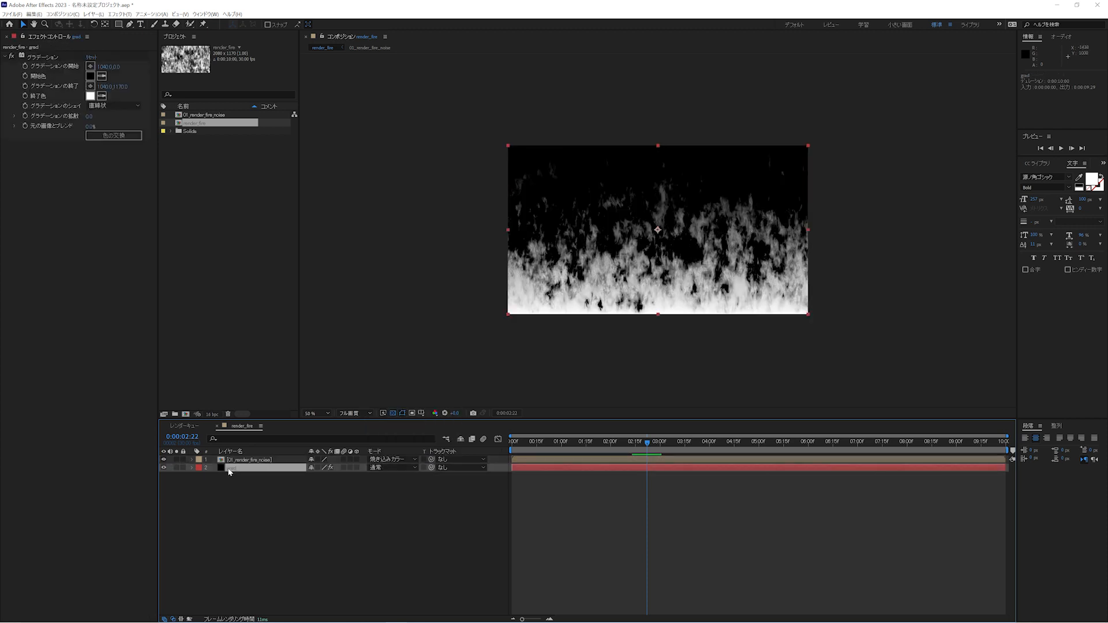
drag(259, 76, 321, 85)
click(270, 525)
key(space)
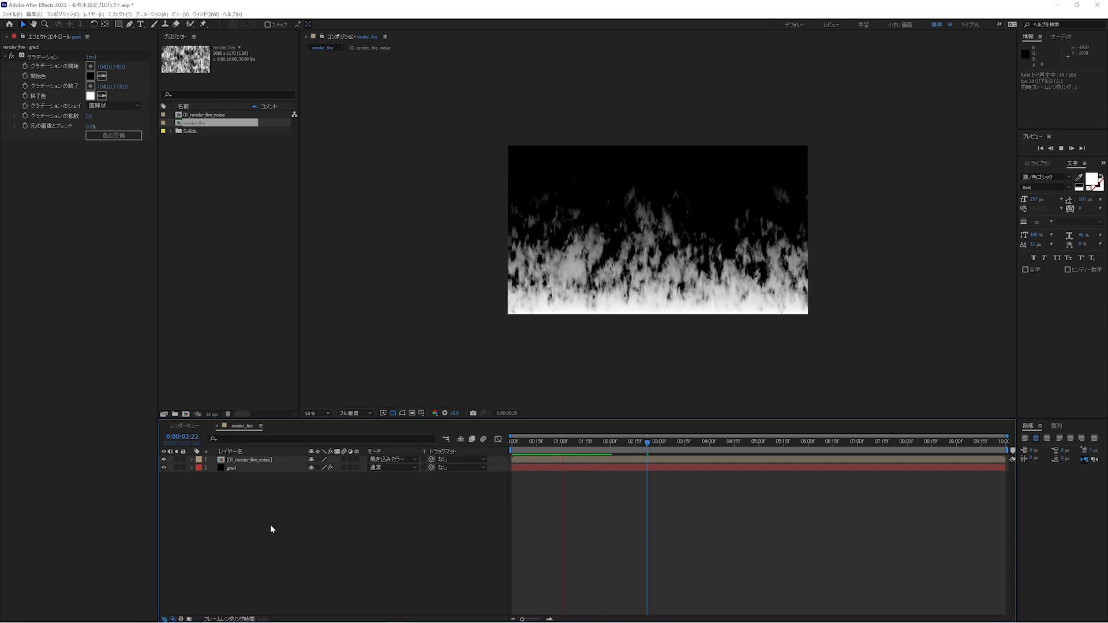
key(space)
Add an adjustment layer named CC above the other layers in render_fire.
key(ctrl+alt+y)
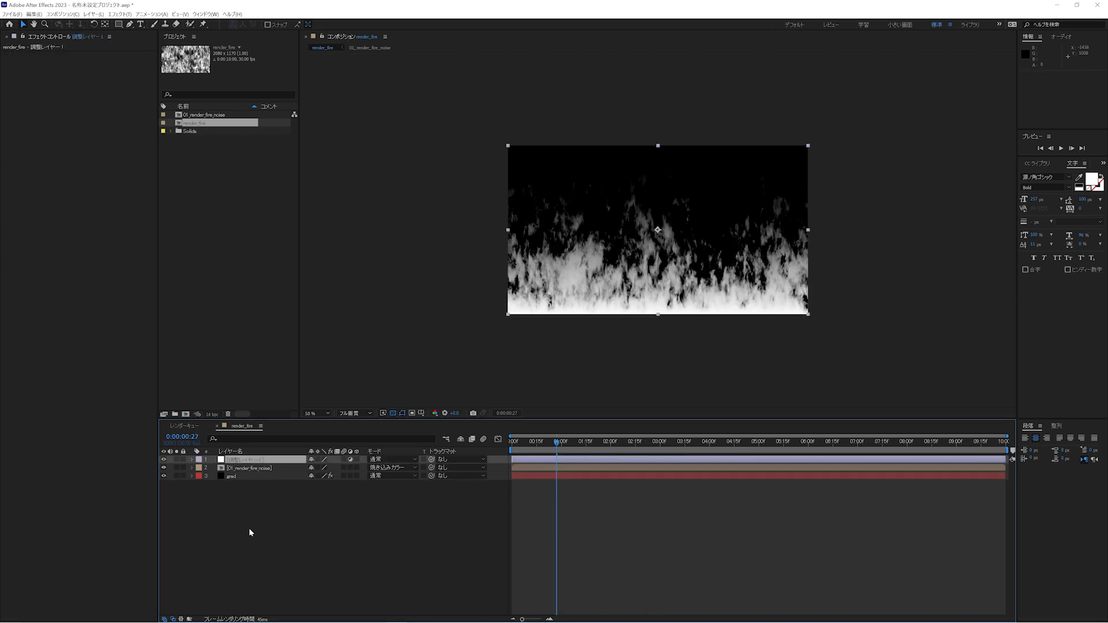
text(CC)
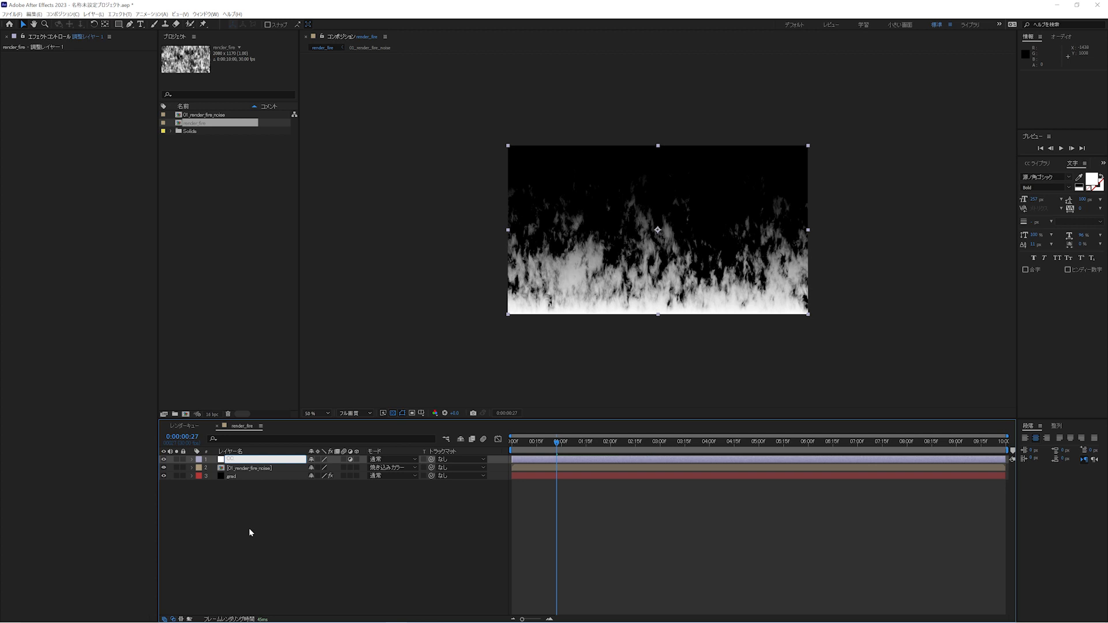
key(Return)
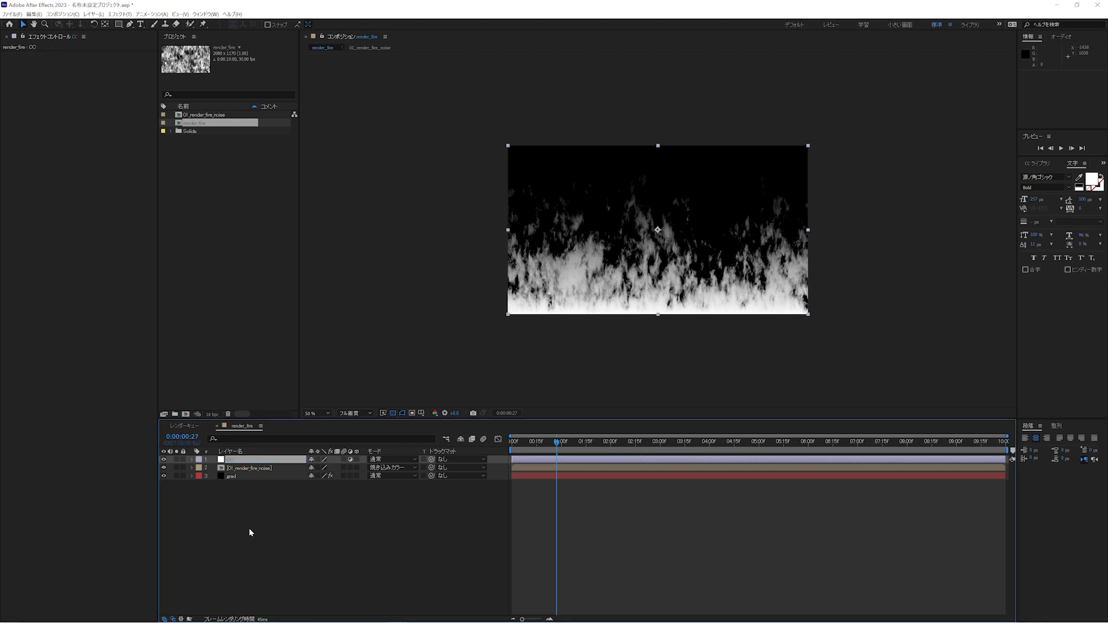
Apply トーンカーブ to the CC layer, bending the RGB curve's midtones downward and lowering its white end point.
click(118, 14)
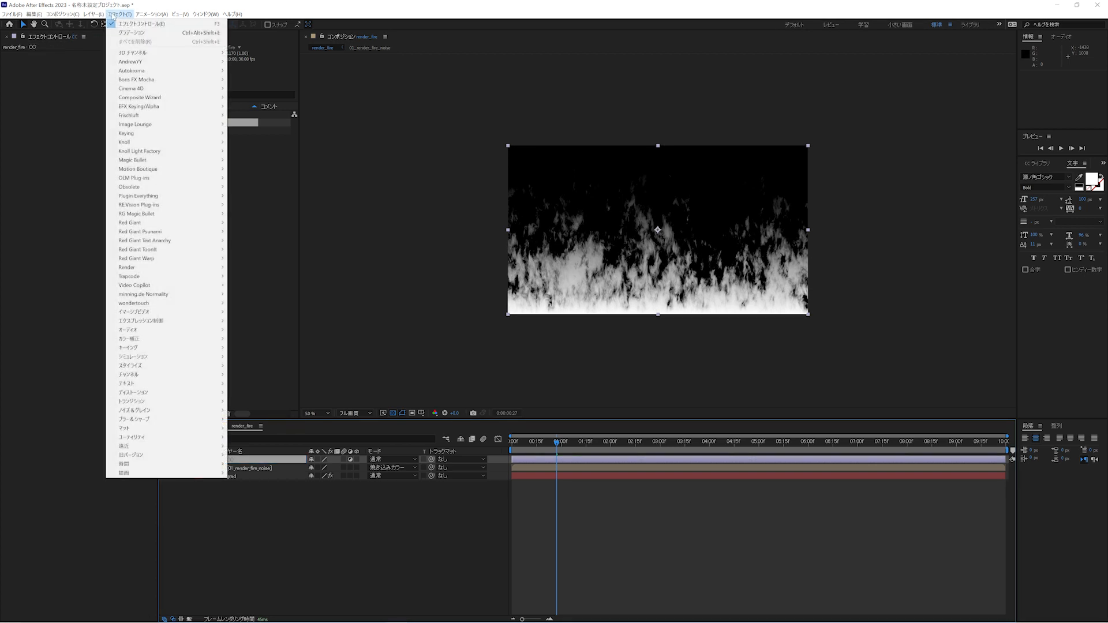
mouse_move(135, 330)
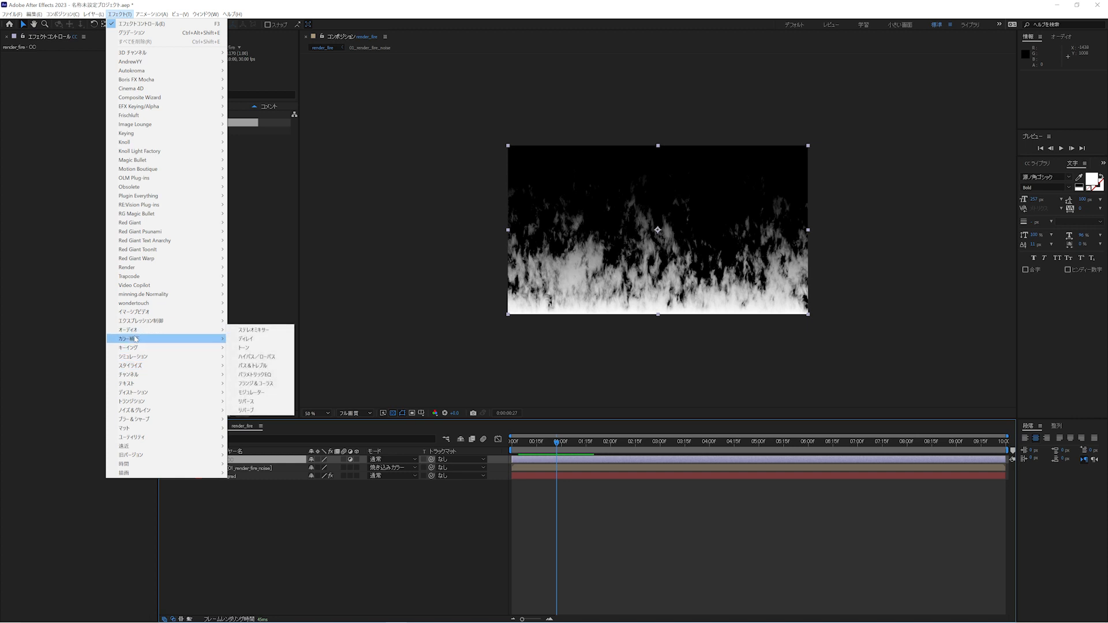
click(252, 249)
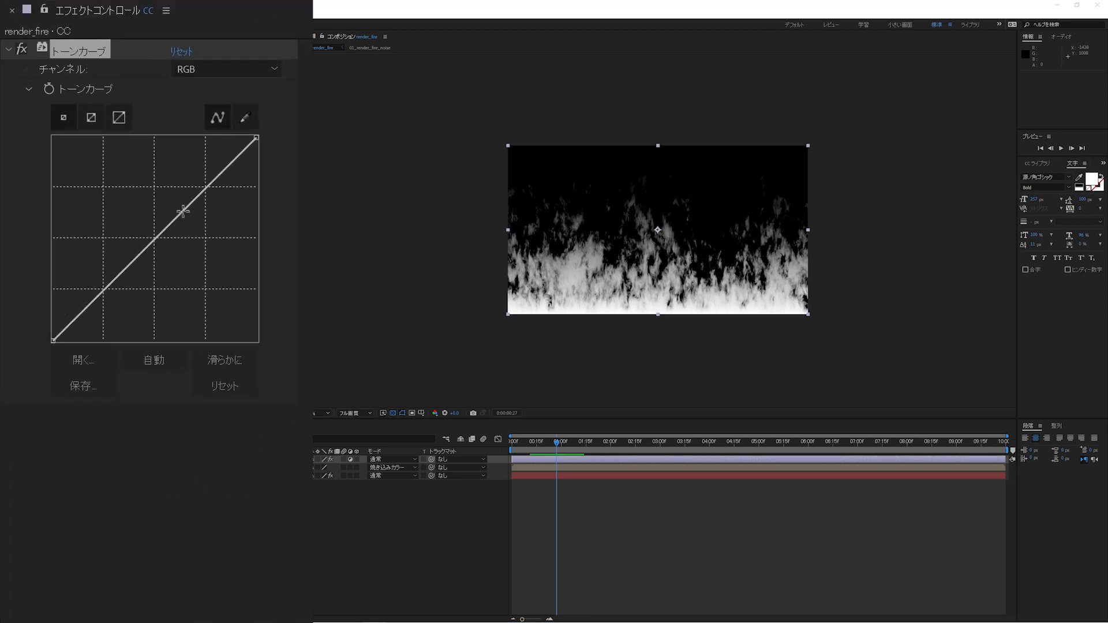
drag(183, 211, 184, 254)
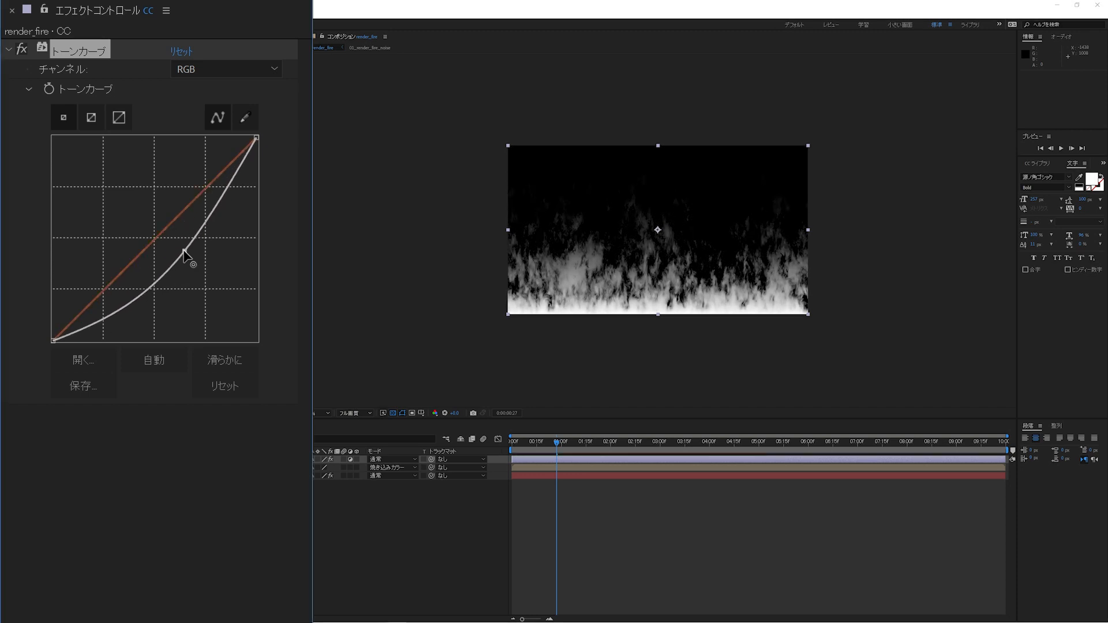
drag(257, 139, 260, 152)
drag(260, 157, 267, 184)
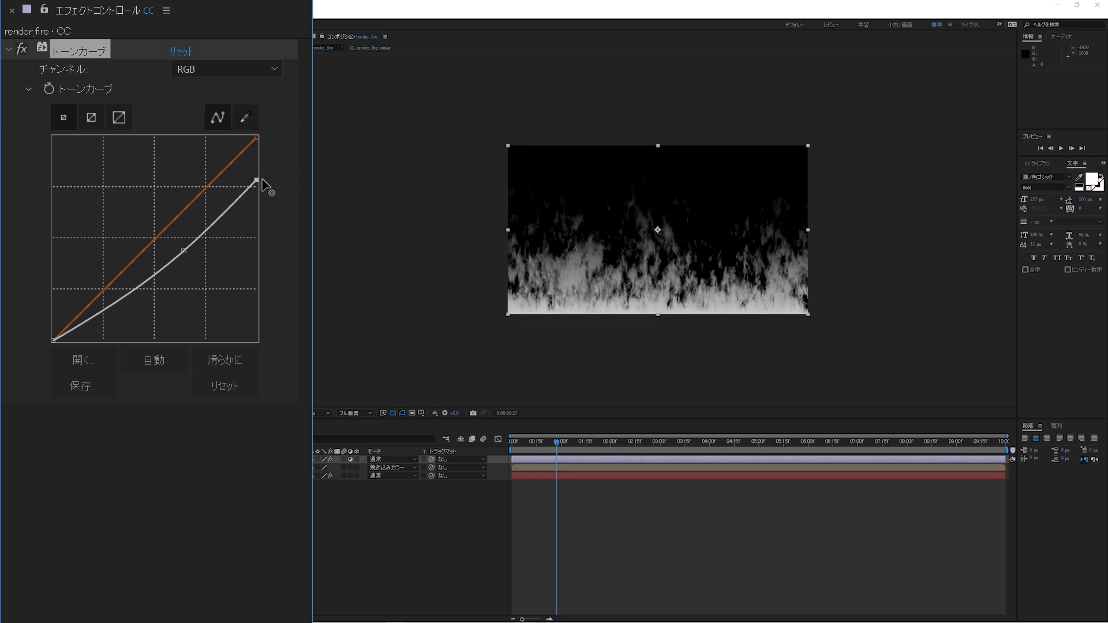
drag(186, 255, 186, 259)
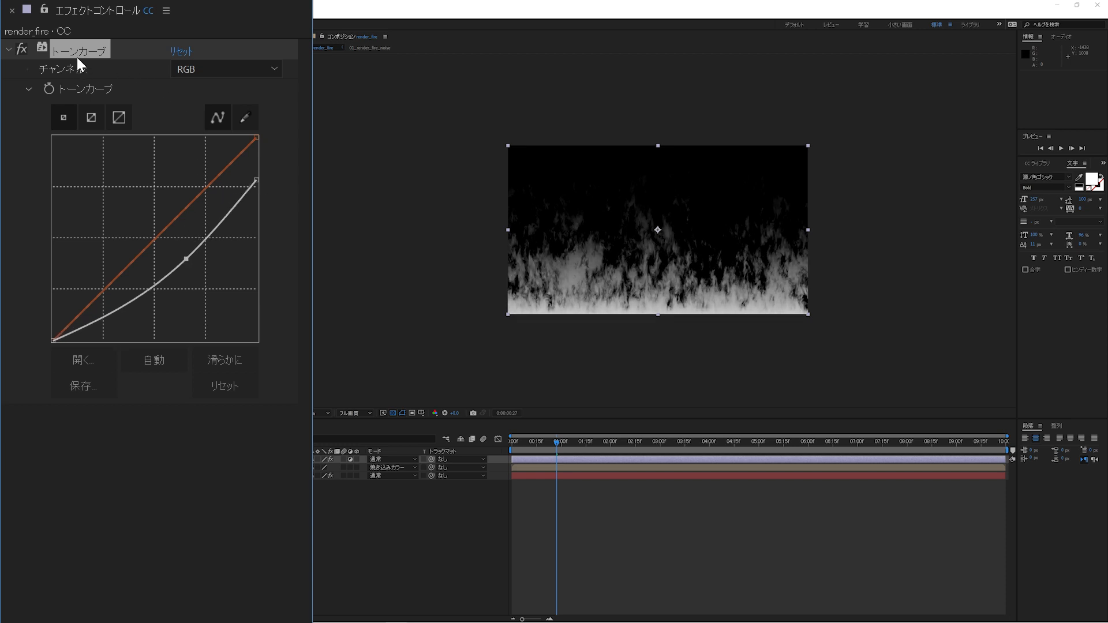
Add a second トーンカーブ effect to the CC layer and raise its 赤 curve strongly in the upper midtones.
key(ctrl+d)
scroll(194, 244, down, 5)
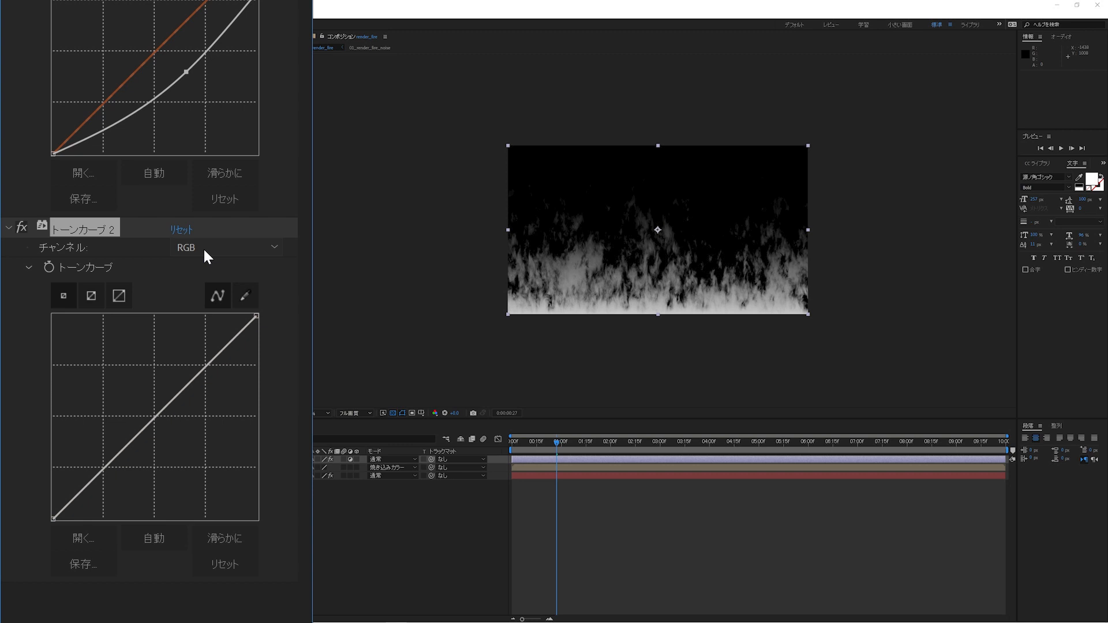
click(203, 248)
click(216, 278)
drag(214, 356, 184, 332)
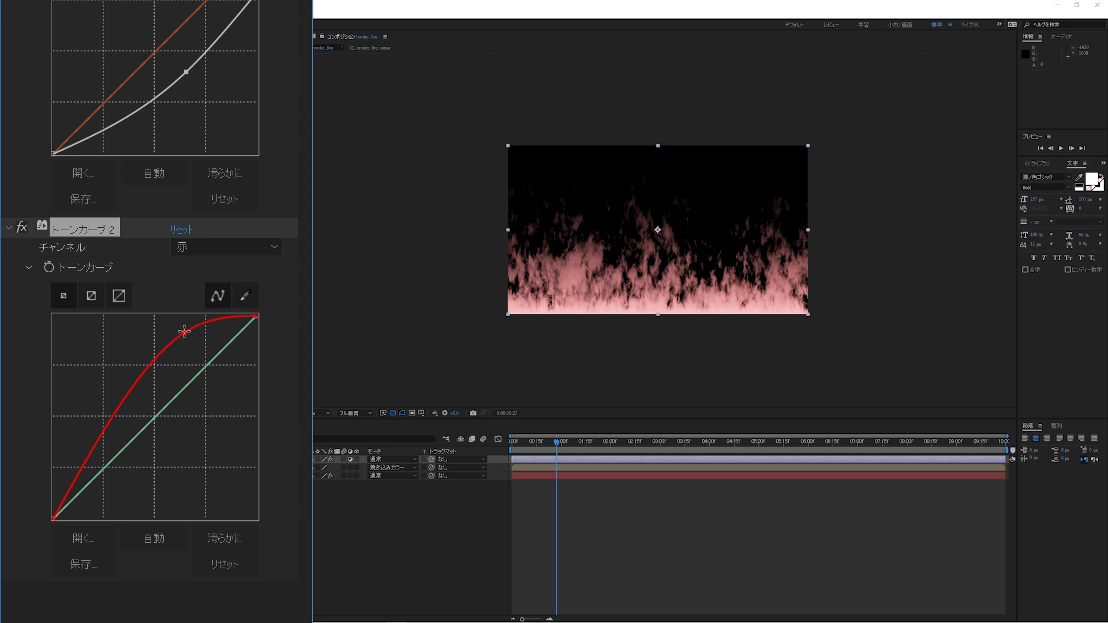
Raise the 緑 curve of トーンカーブ 2 moderately, keeping it below the 赤 curve.
click(195, 242)
click(206, 292)
drag(225, 363, 184, 362)
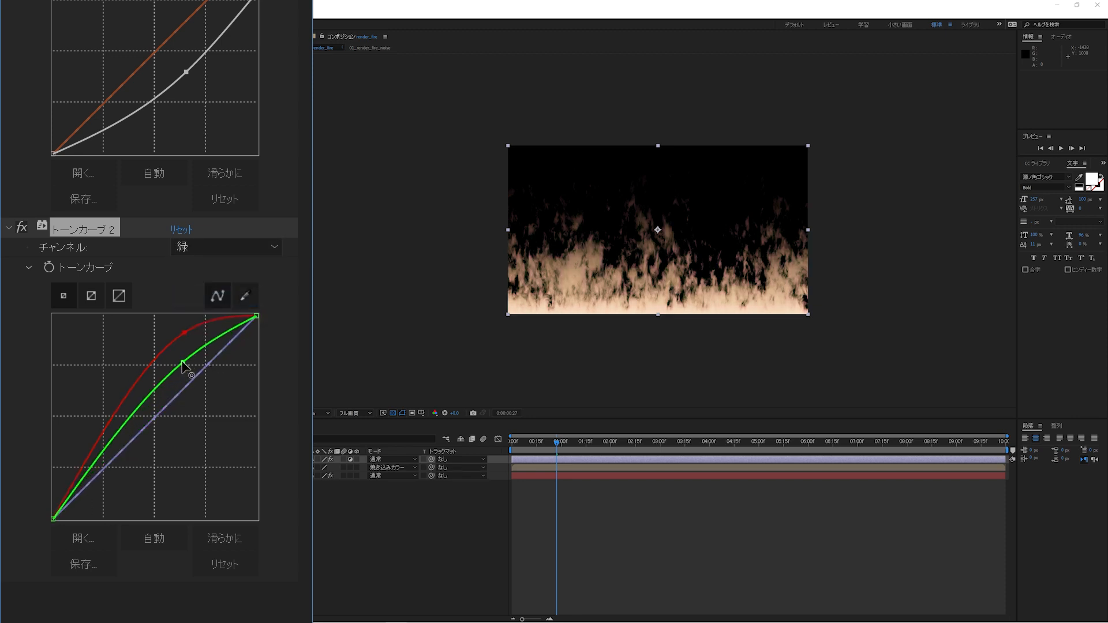
In トーンカーブ 2, pull the 緑 curve's shadows down and bend the 青 curve's midtones strongly downward.
drag(123, 432, 119, 479)
click(199, 248)
click(200, 316)
drag(144, 427, 176, 460)
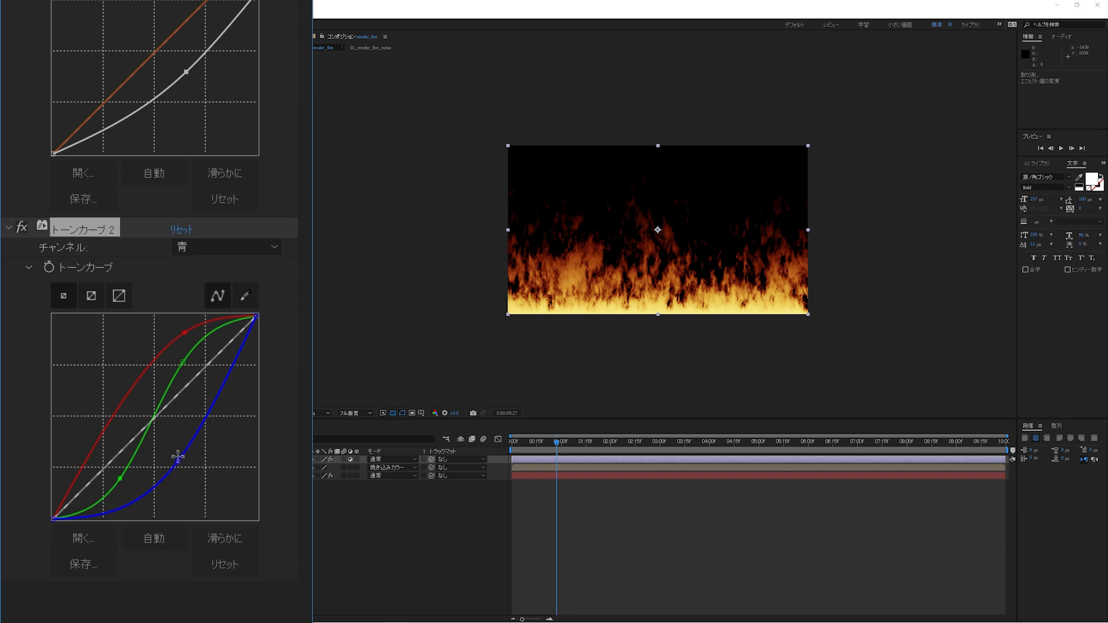
Duplicate トーンカーブ 2, reset the copy, raise its RGB upper midtones while keeping shadows near the diagonal, and preview the fire.
key(ctrl+d)
scroll(191, 289, down, 5)
click(183, 249)
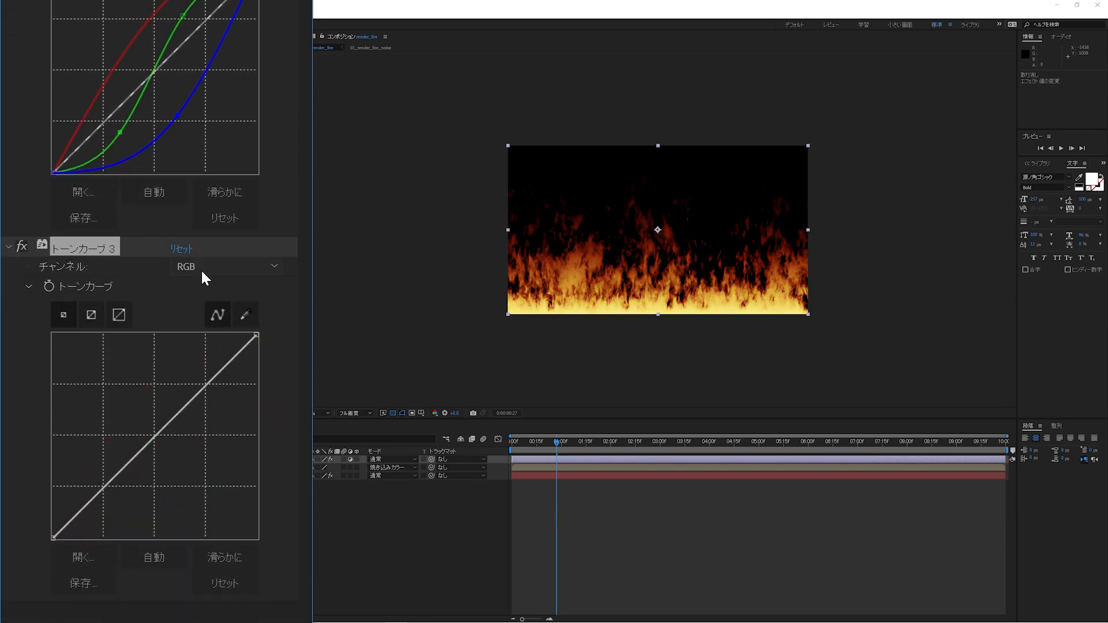
drag(196, 390, 164, 368)
drag(85, 471, 92, 494)
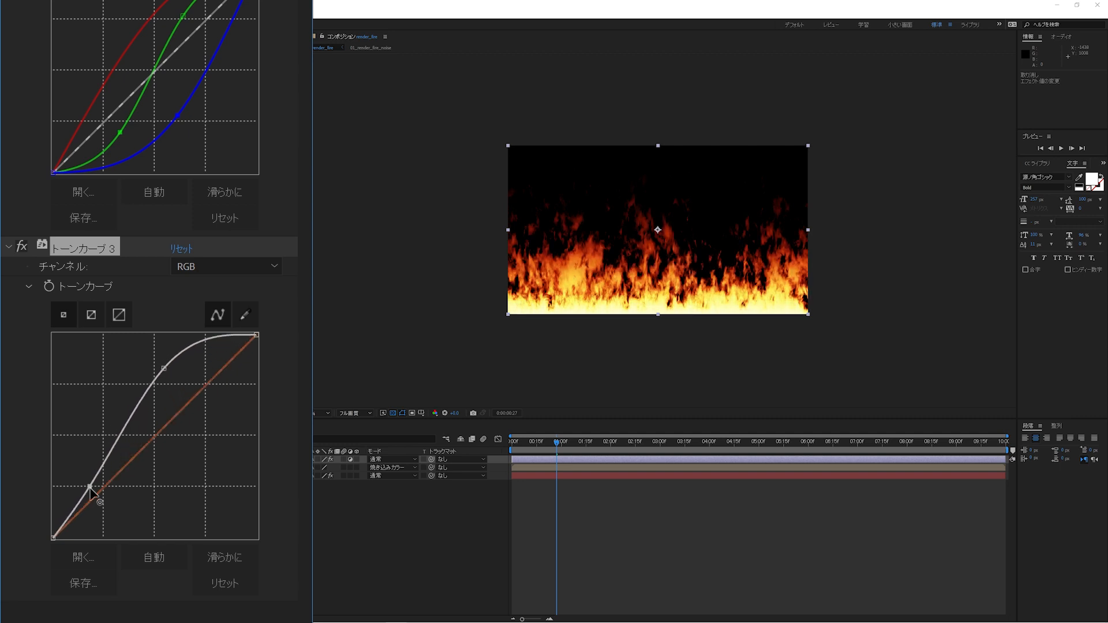
drag(163, 369, 164, 382)
drag(92, 493, 88, 500)
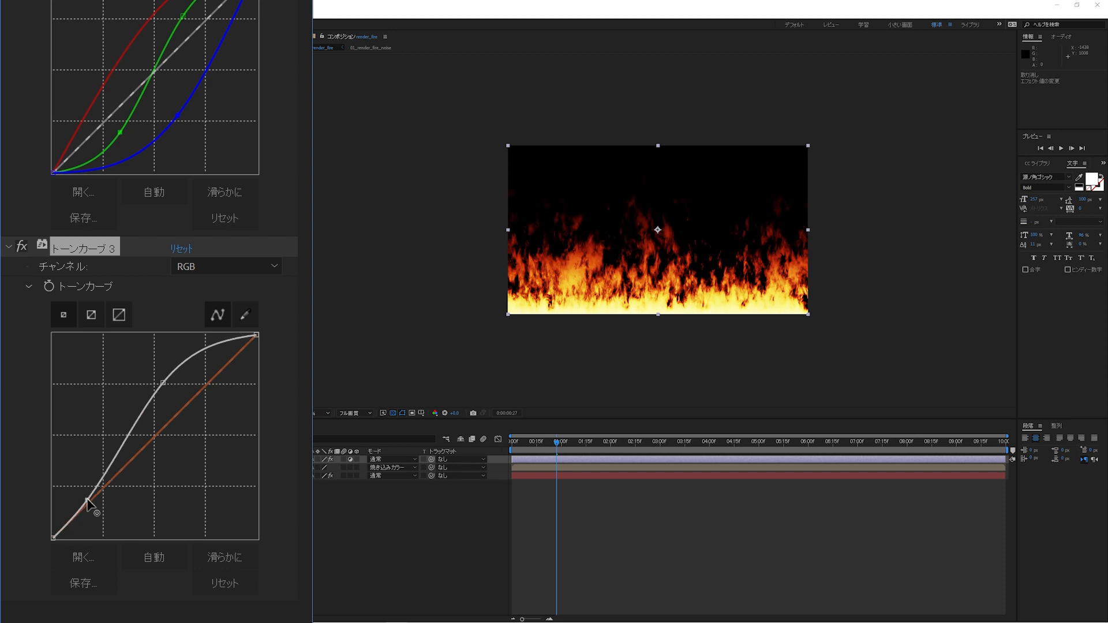
click(248, 542)
key(space)
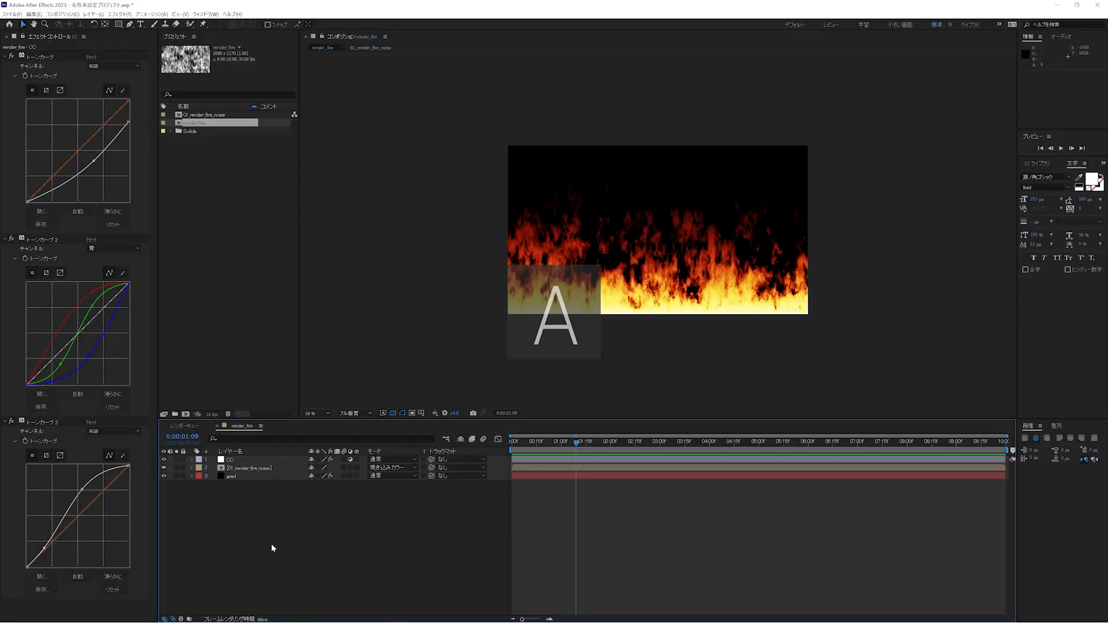
Precompose all three render_fire layers into a new composition named 02_render_fire_color.
key(ctrl+a)
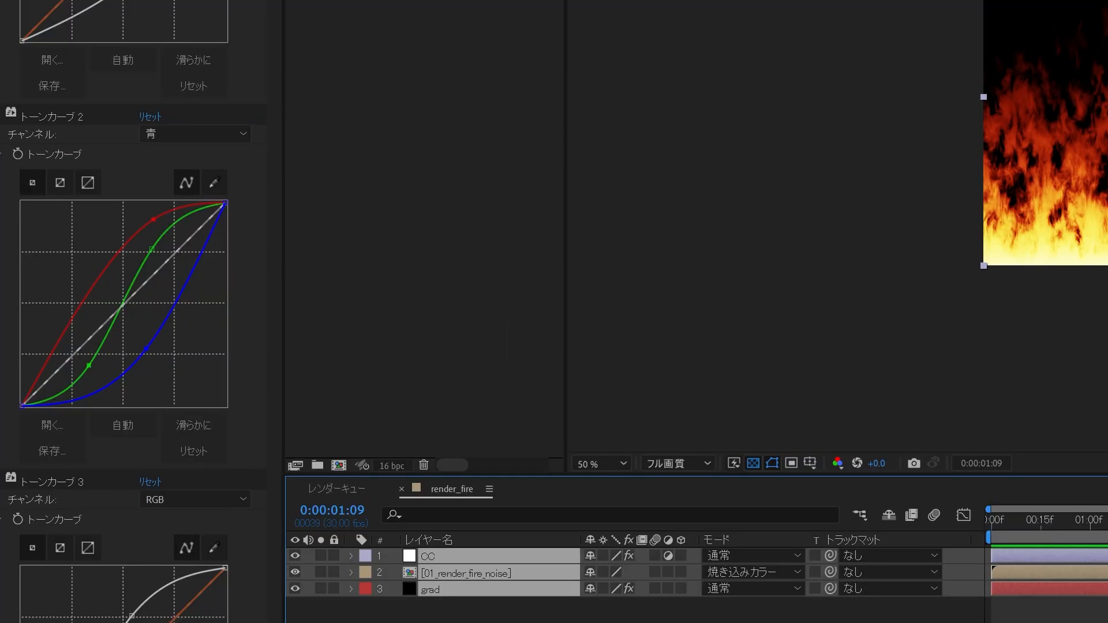
key(ctrl+shift+c)
text(02_render_fire)
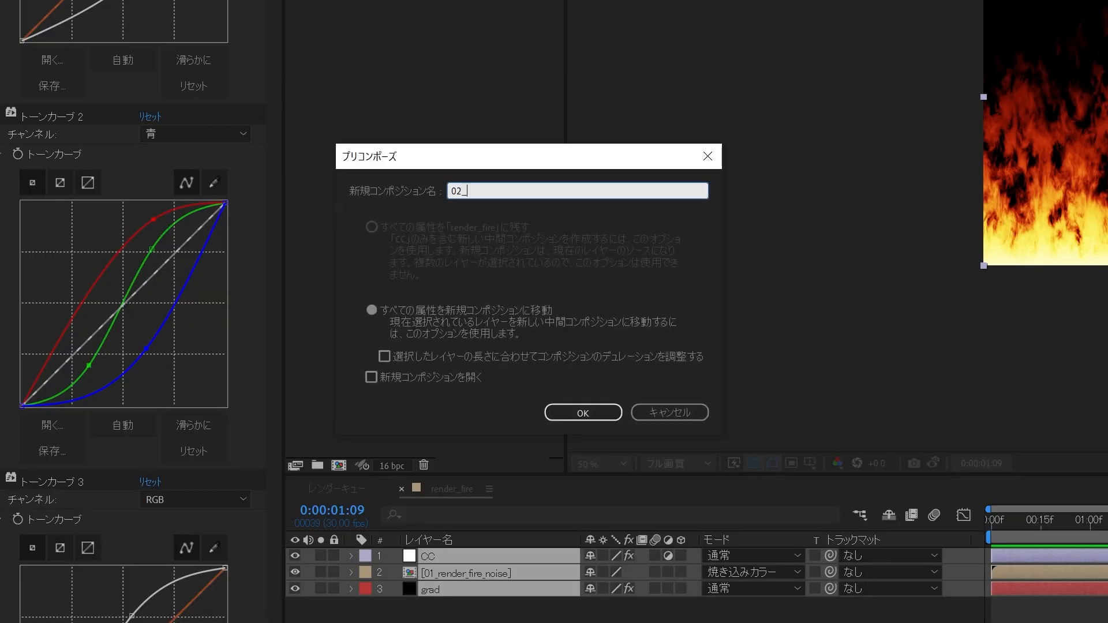
text(_color)
key(Return)
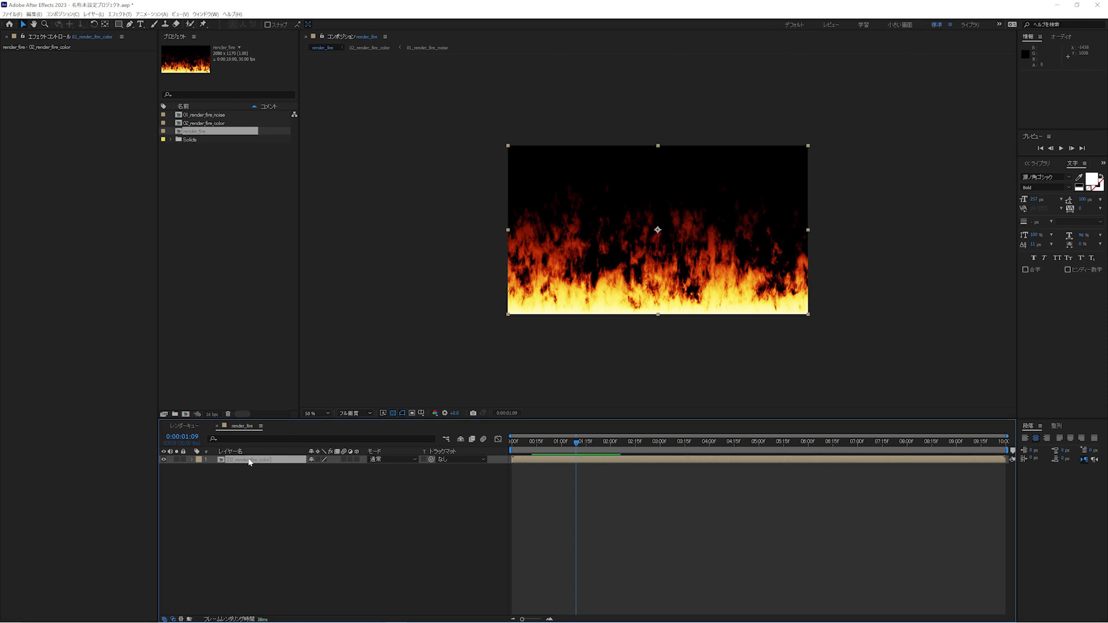
Duplicate the 02_render_fire_color layer and give the upper copy a ブラー (ガウス) of 4 with スクリーン blending.
key(ctrl+d)
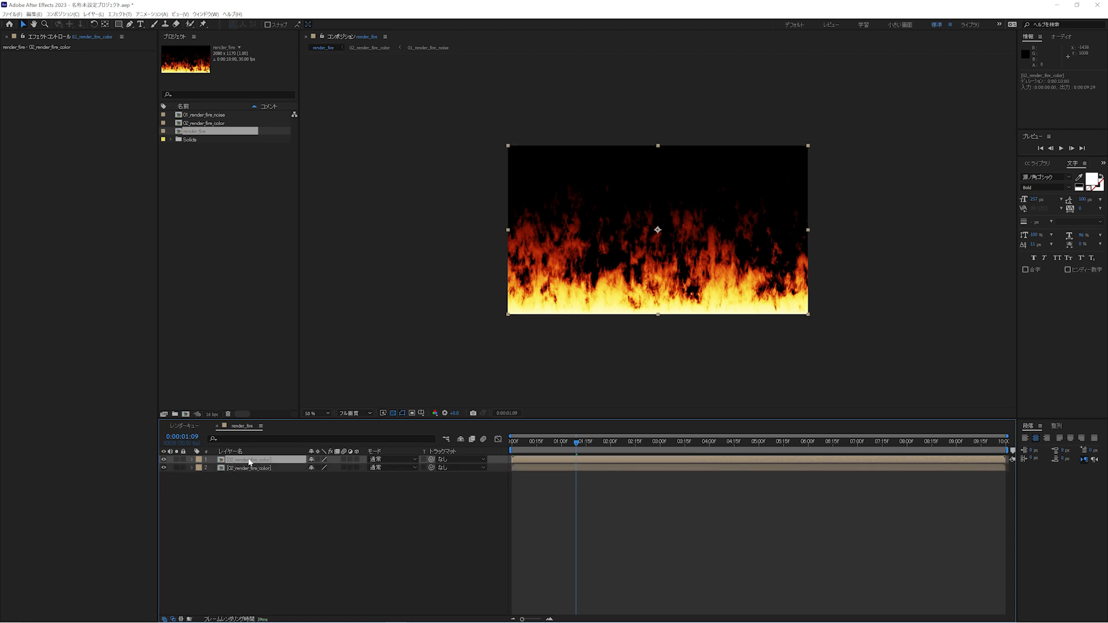
click(119, 14)
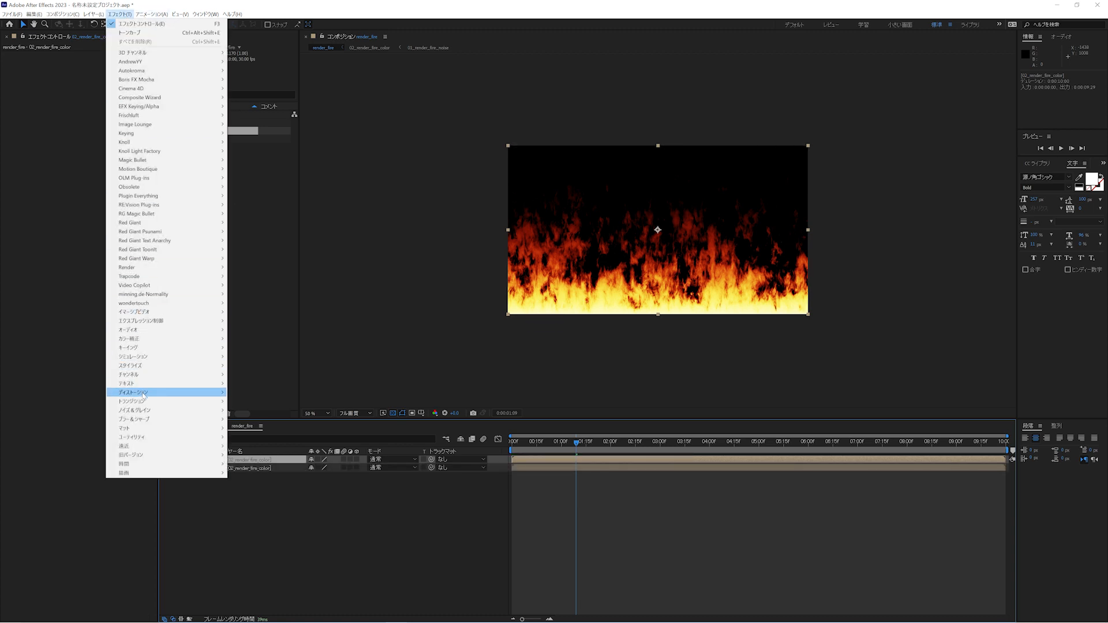
mouse_move(146, 423)
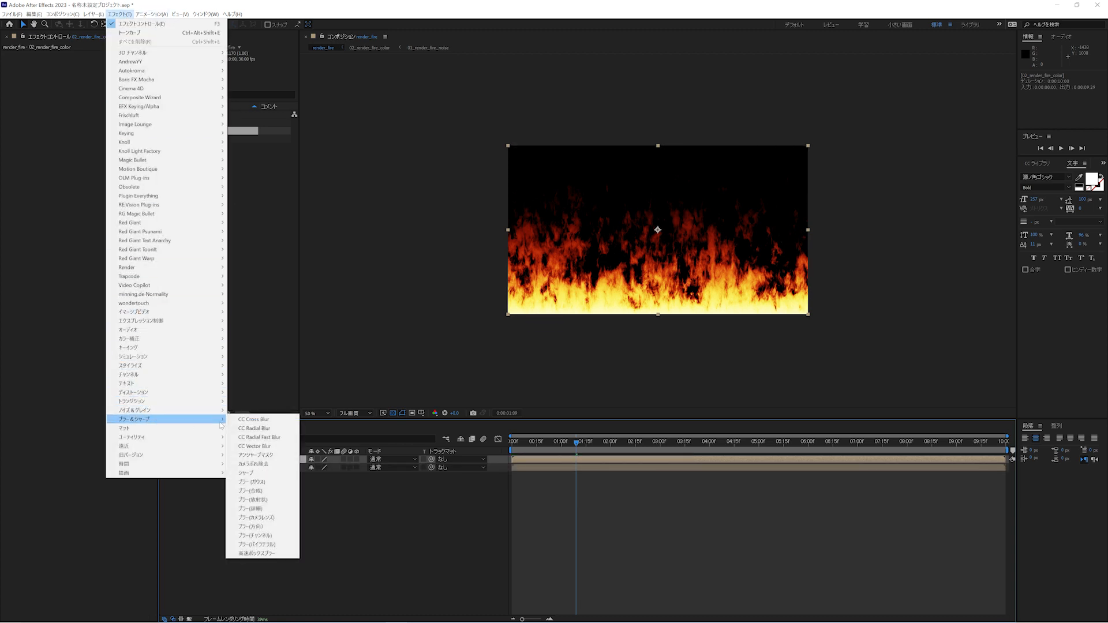
click(262, 483)
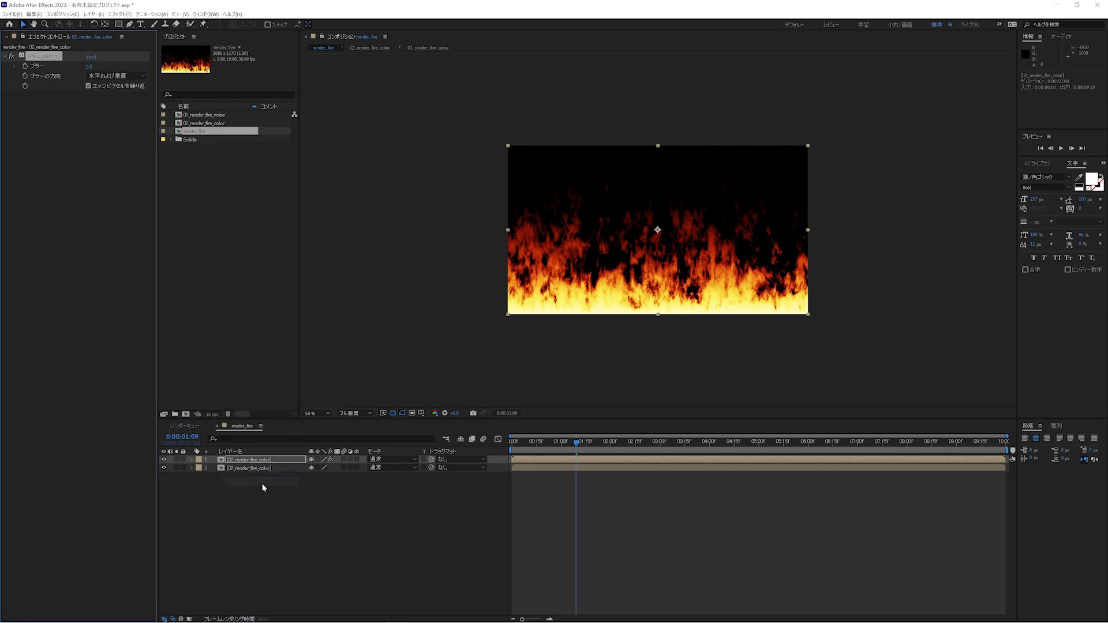
click(90, 66)
text(4)
key(Return)
click(384, 459)
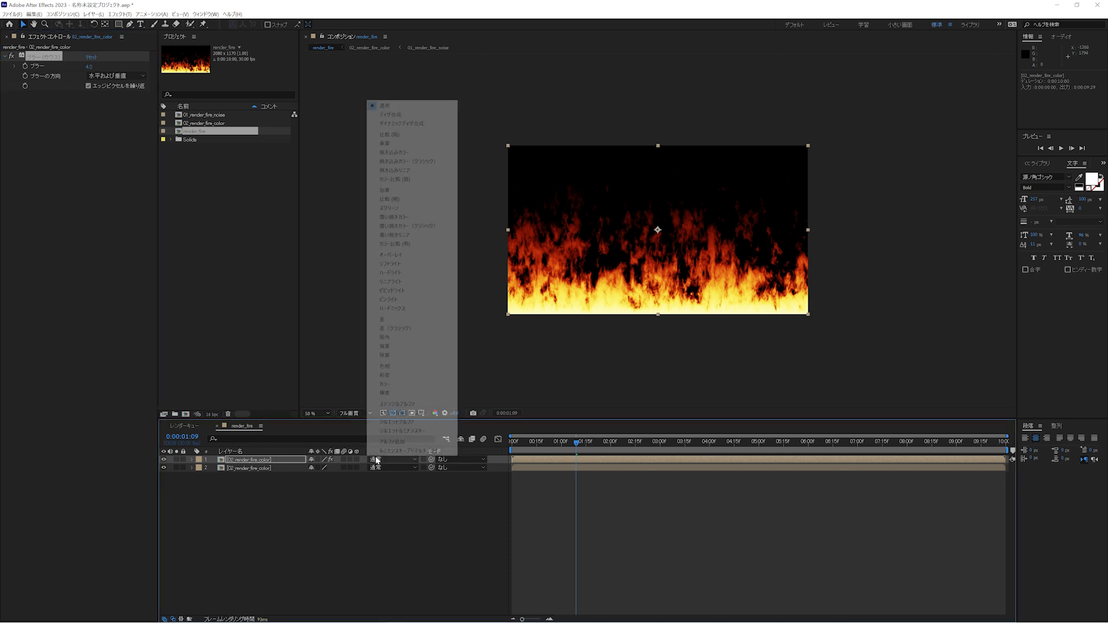
click(404, 209)
Duplicate the blurred 02_render_fire_color layer and set the copy's blur to 8 and opacity to 50%.
click(271, 460)
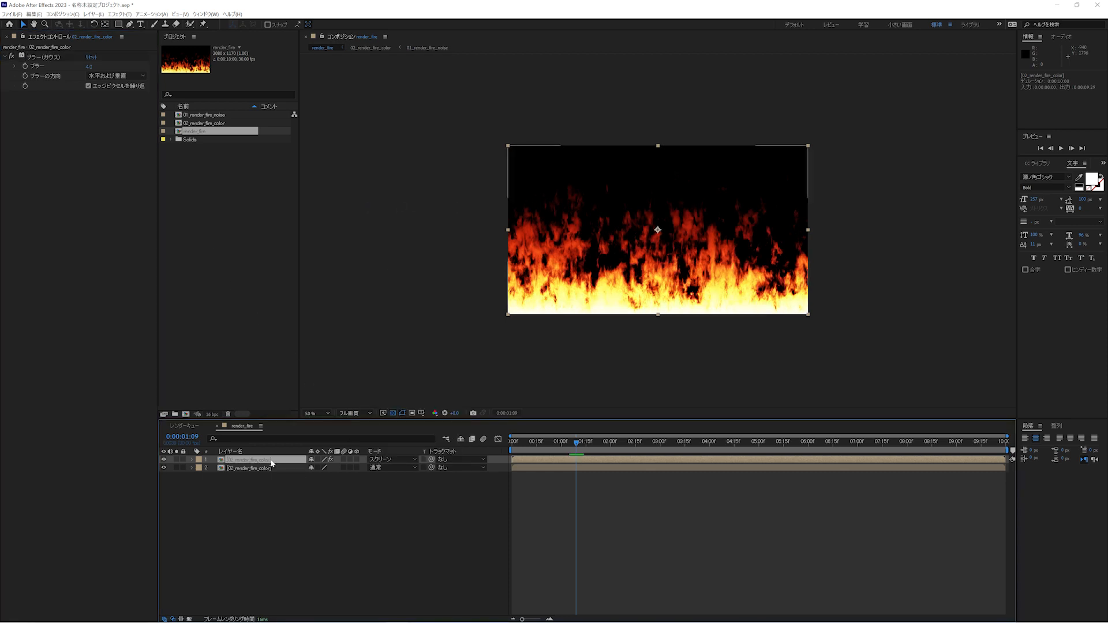
key(ctrl+d)
key(e)
key(shift+t)
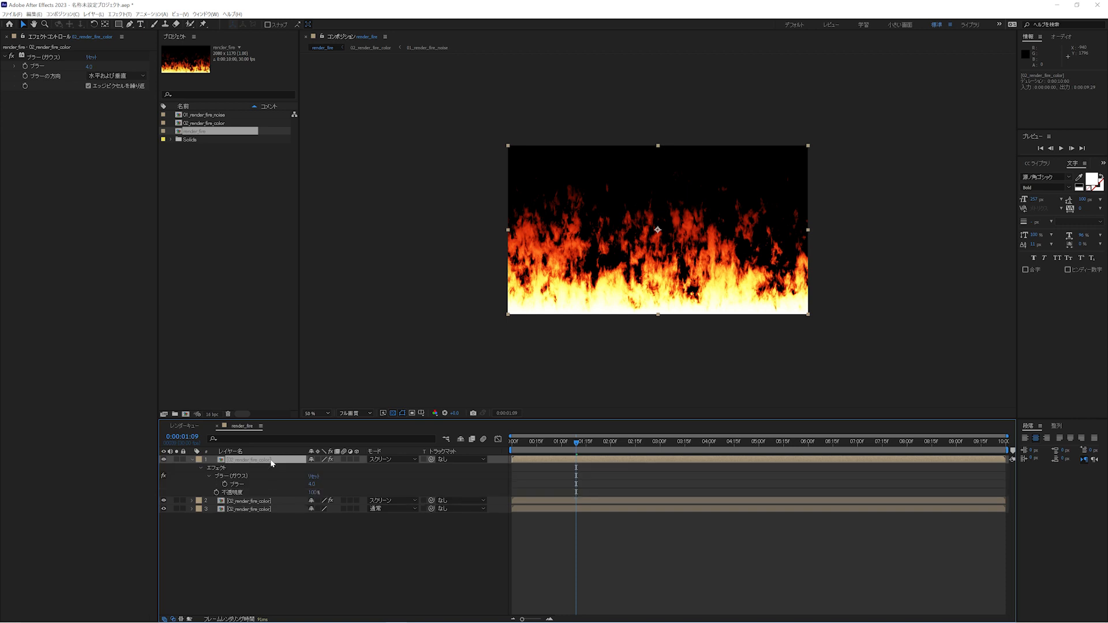
click(313, 485)
text(8)
key(Tab)
text(100)
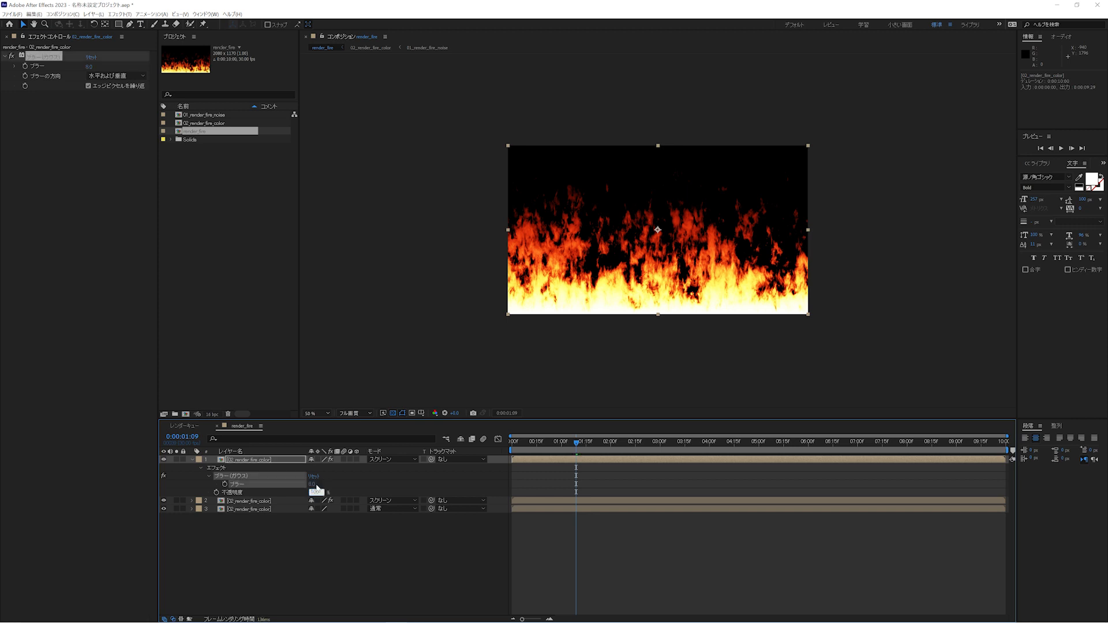
text(/2)
key(Return)
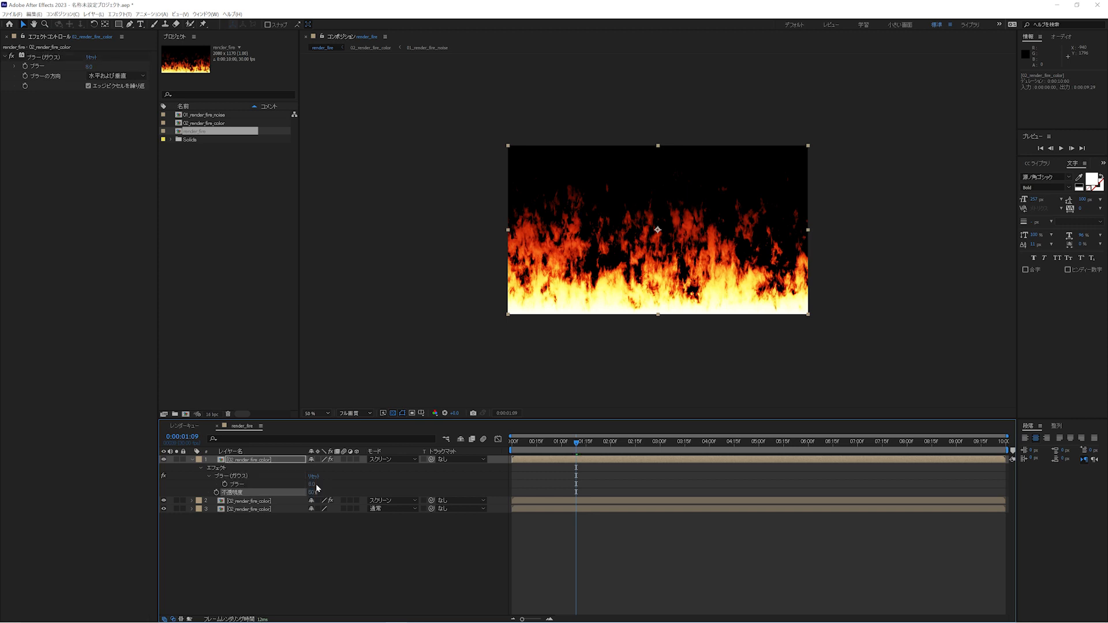
Duplicate the topmost blurred layer and set the new copy's blur to 16 and opacity to 25%.
click(270, 462)
key(ctrl+d)
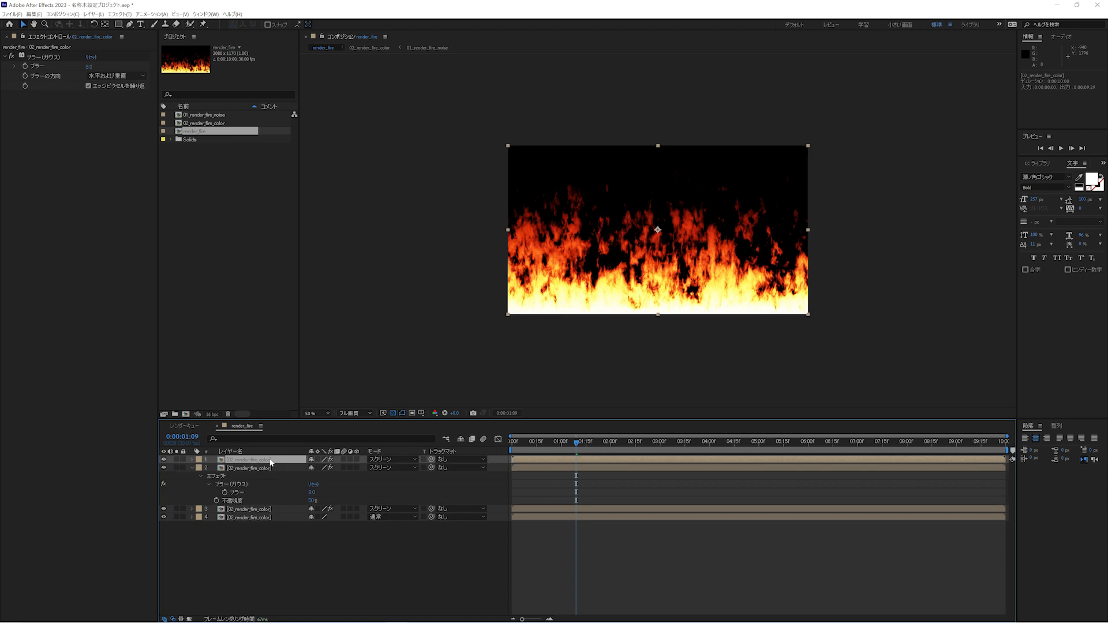
key(u)
key(u)
click(311, 484)
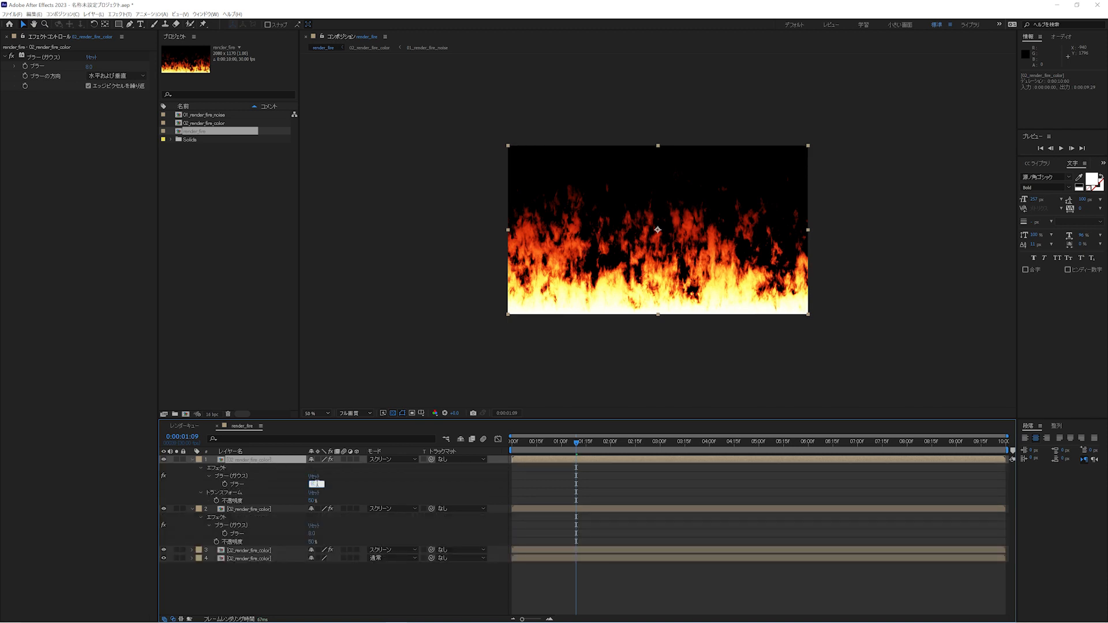
text(8*2)
key(Tab)
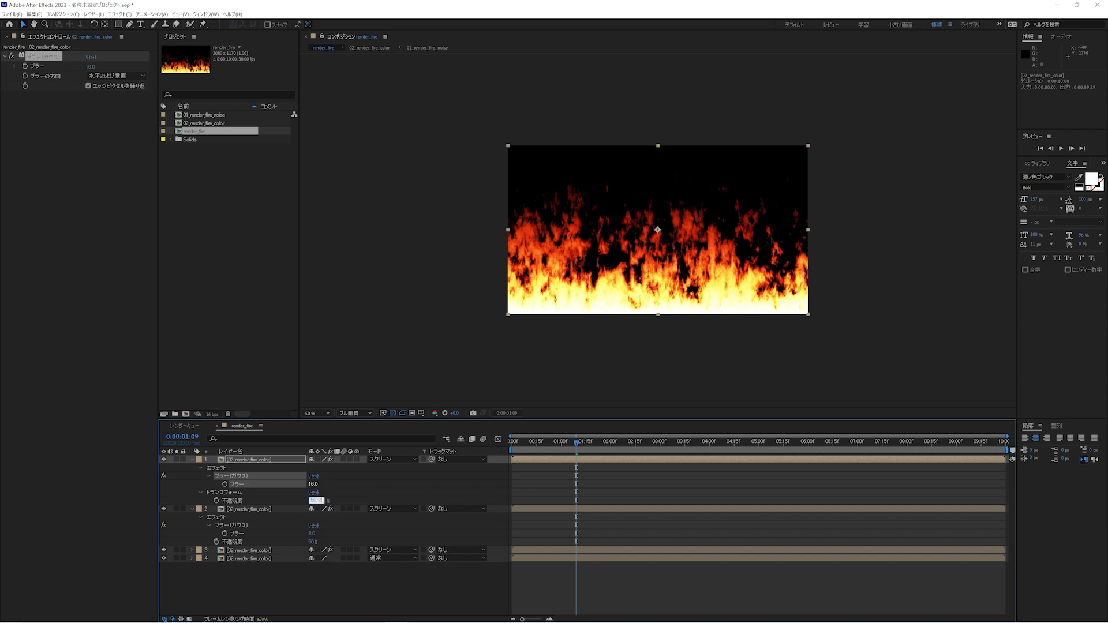
key(Return)
Duplicate the topmost layer again and set the new copy's blur to 32 and opacity to 12%.
click(271, 460)
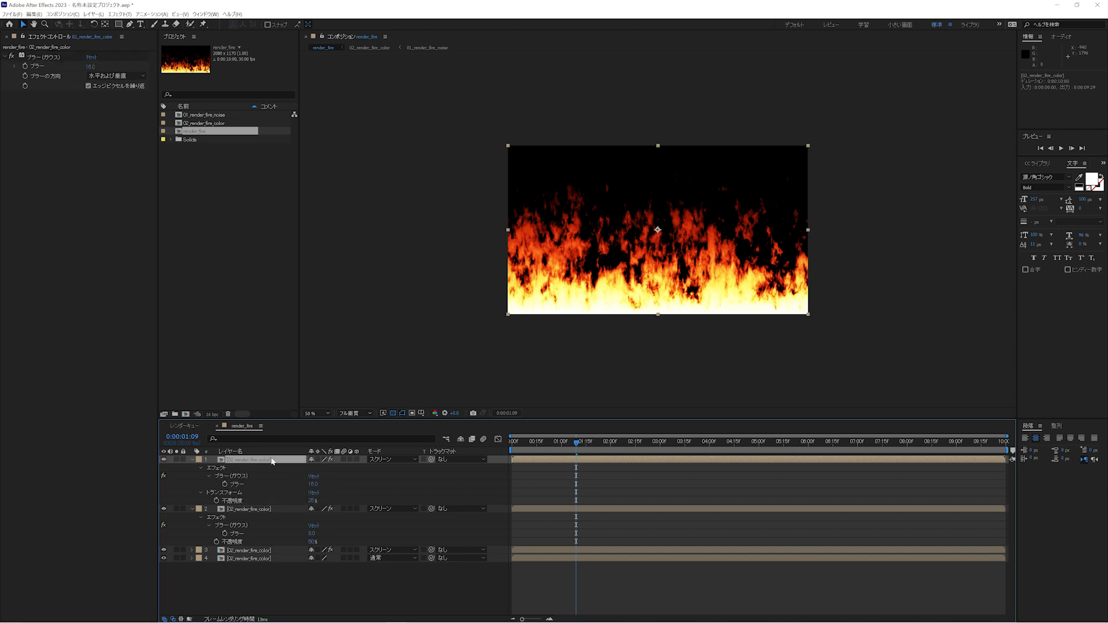
key(ctrl+d)
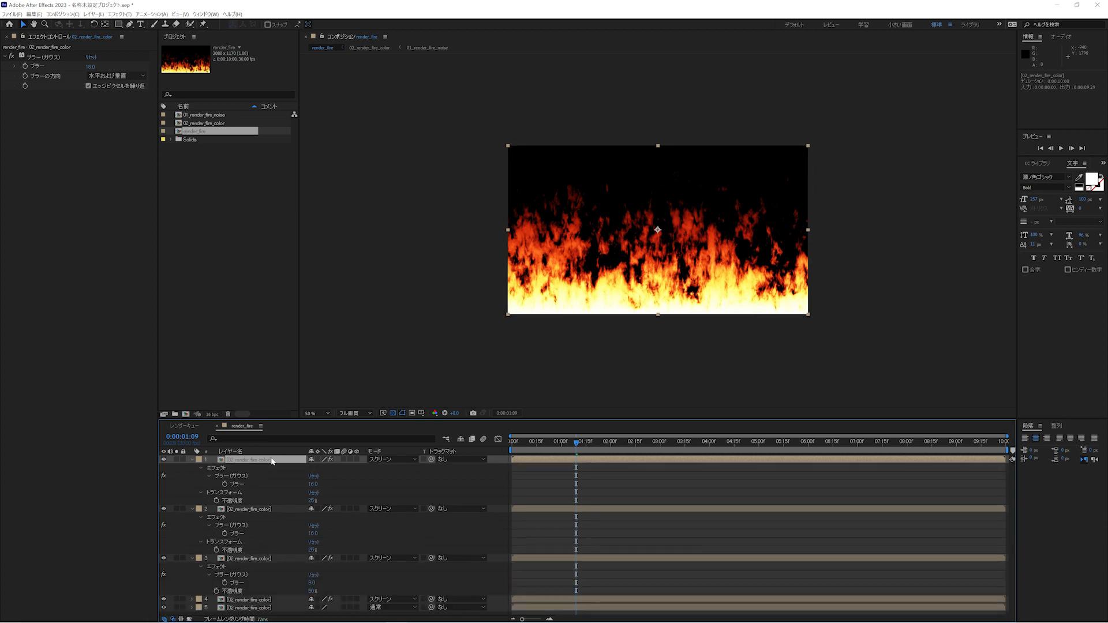
click(313, 484)
text(32)
key(Tab)
key(Right)
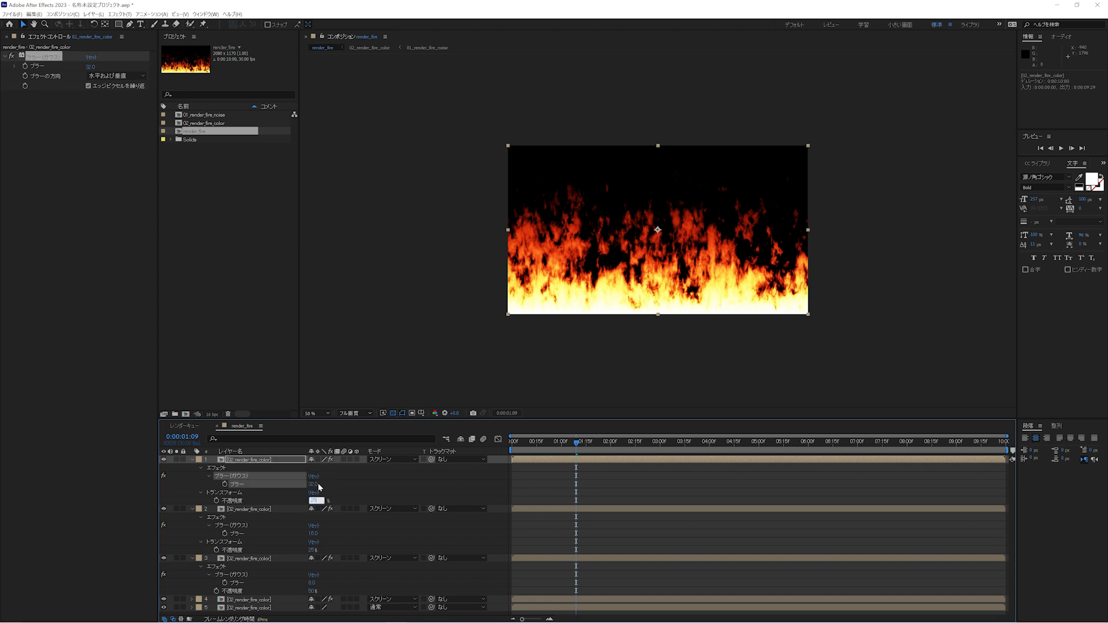
text(12)
key(Return)
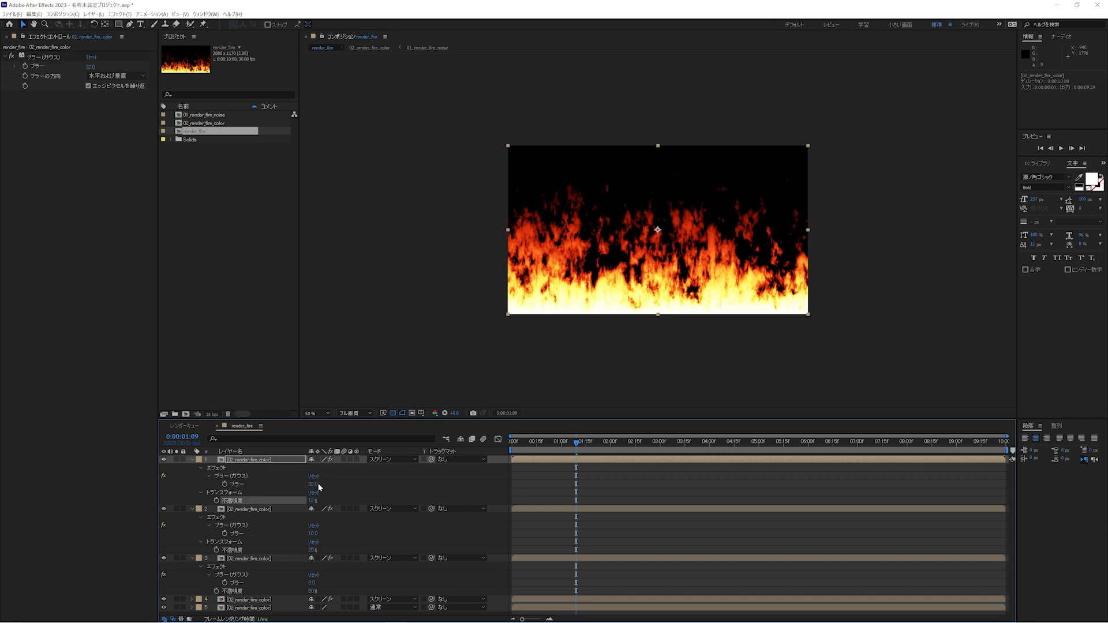
Add one more duplicate of the topmost layer with a blur of 64 and an opacity of 6%.
click(272, 461)
key(ctrl+d)
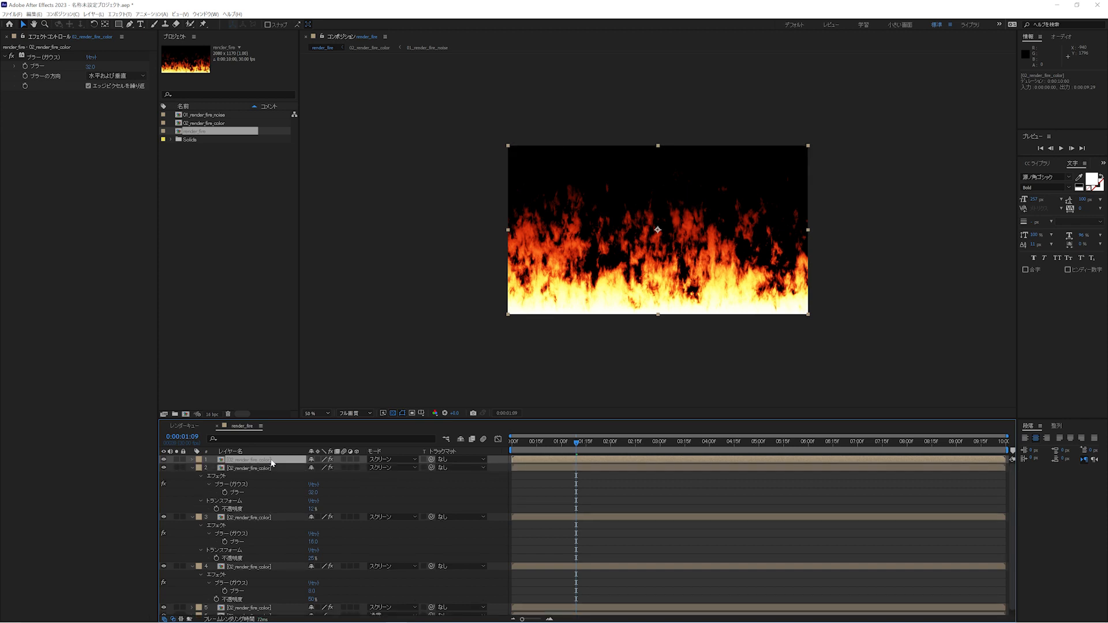
click(313, 483)
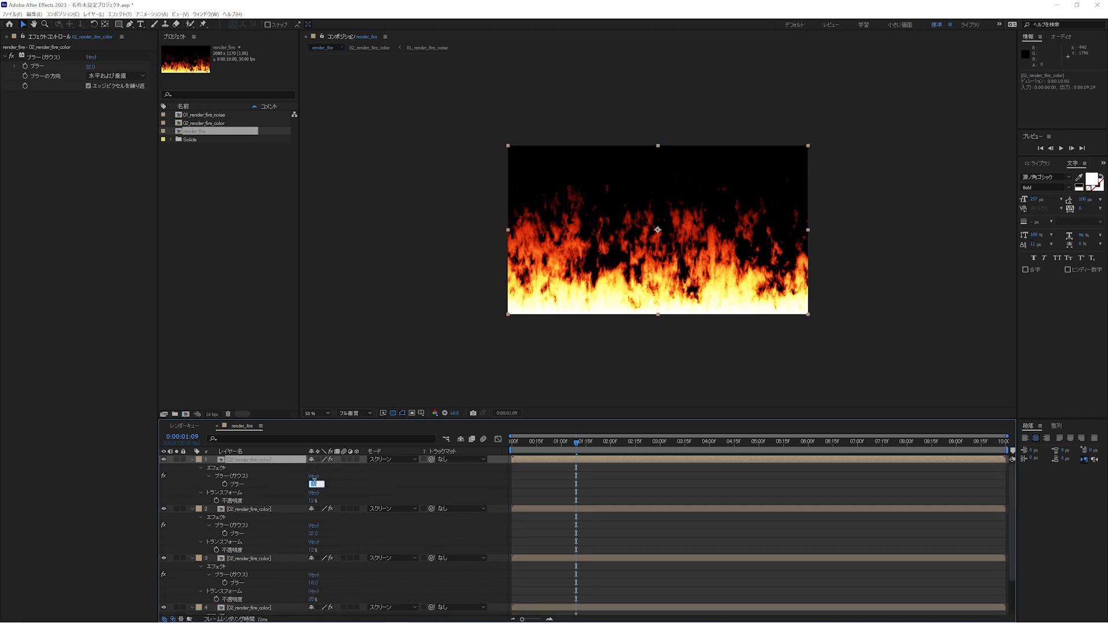
key(Right)
text(*2)
key(Tab)
key(Right)
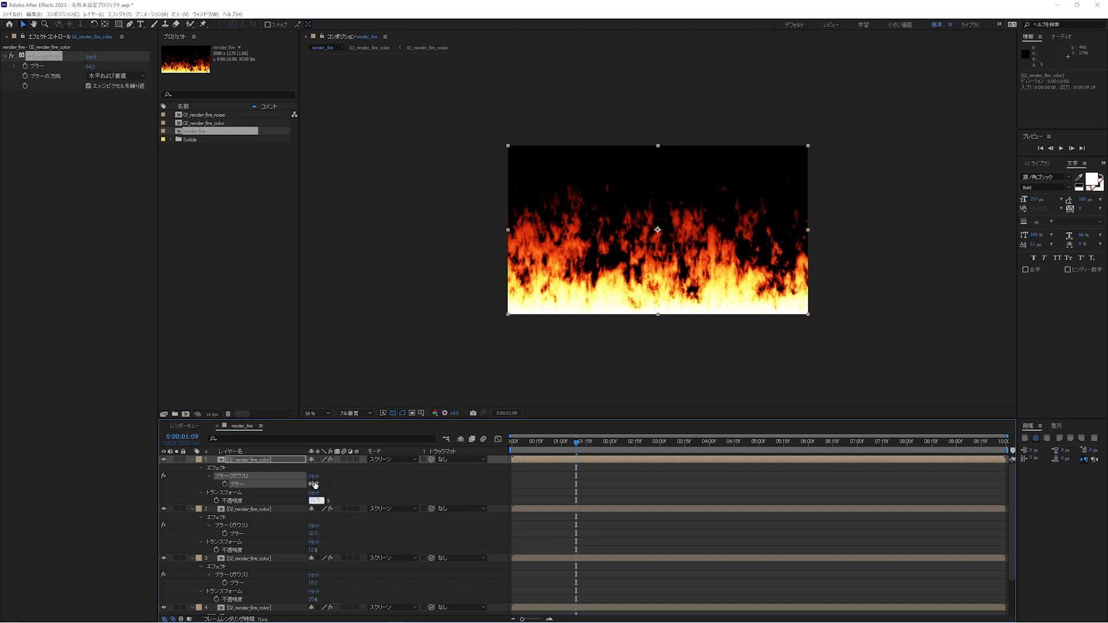
text(/2)
key(Return)
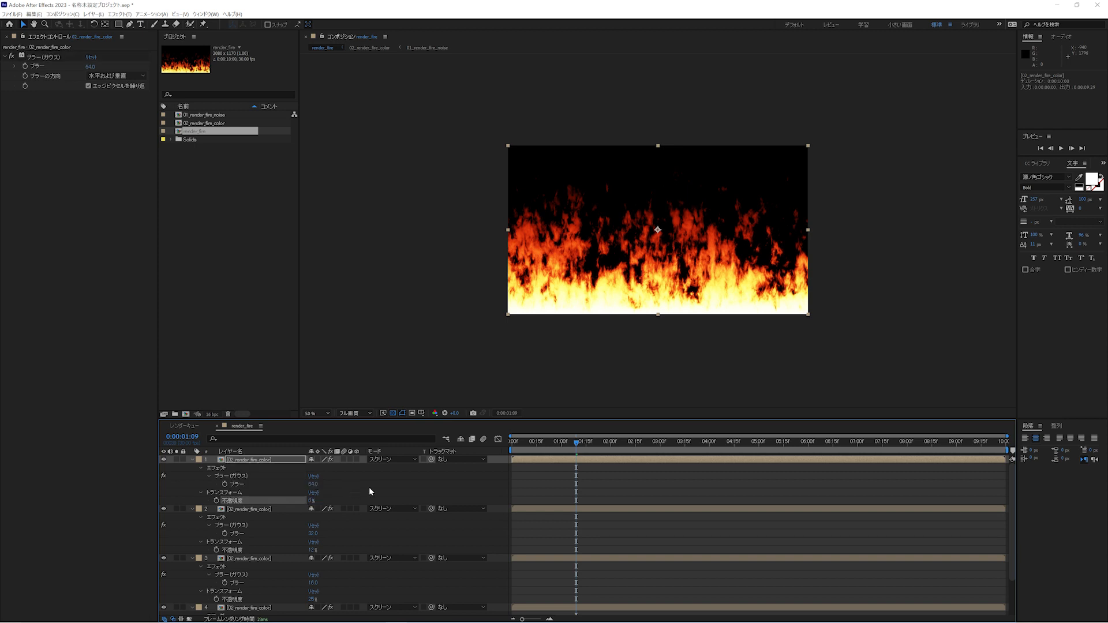
Compare the fire with and without the stacked glow by repeatedly soloing and unsoloing the unblurred base layer.
drag(367, 420, 363, 333)
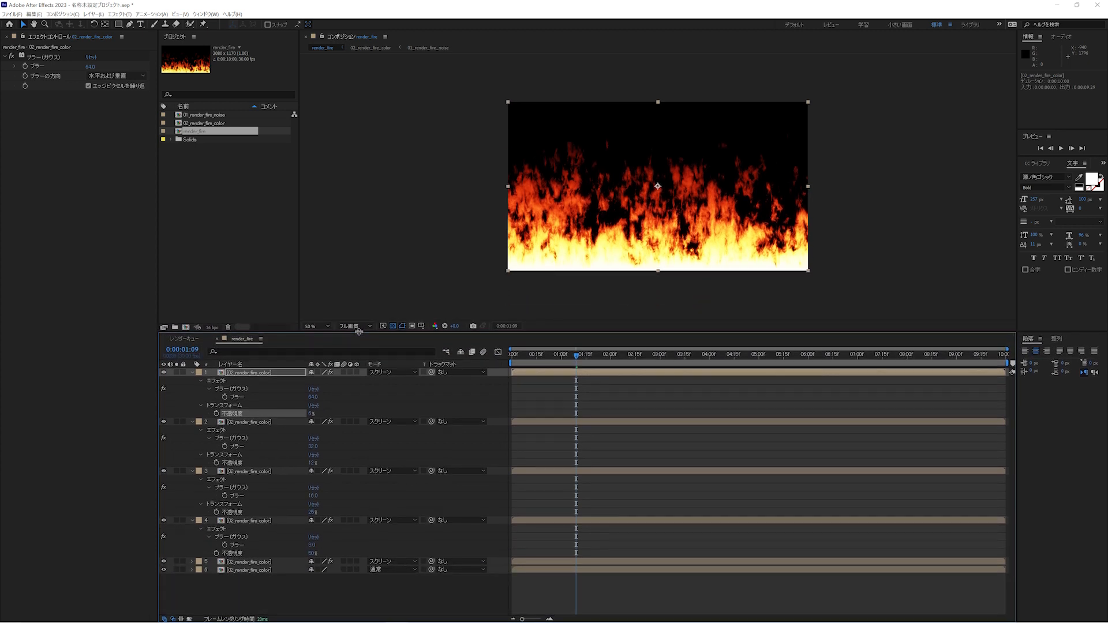
click(177, 570)
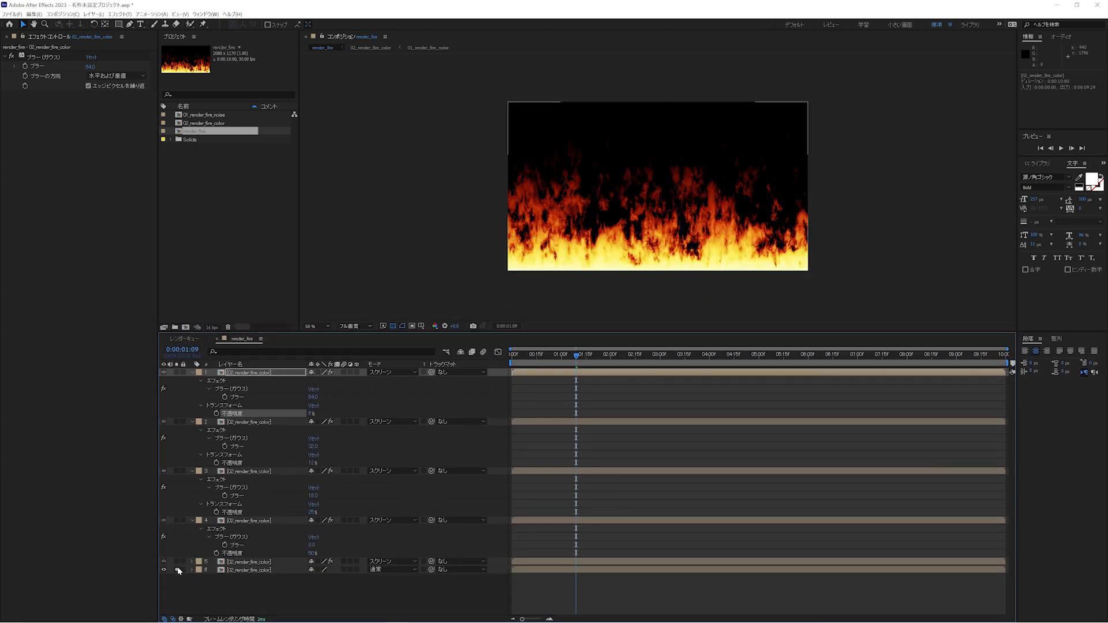
click(177, 570)
click(178, 570)
click(177, 570)
click(177, 570)
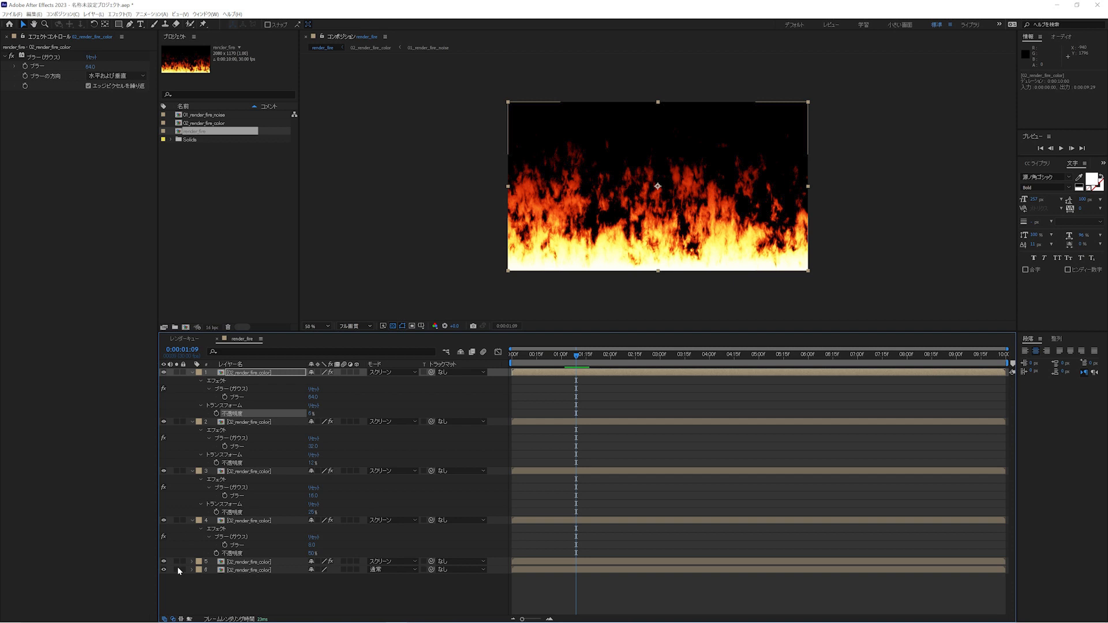
Duplicate the render_fire composition and name the copy render_fire_glow_expression.
click(208, 181)
click(196, 132)
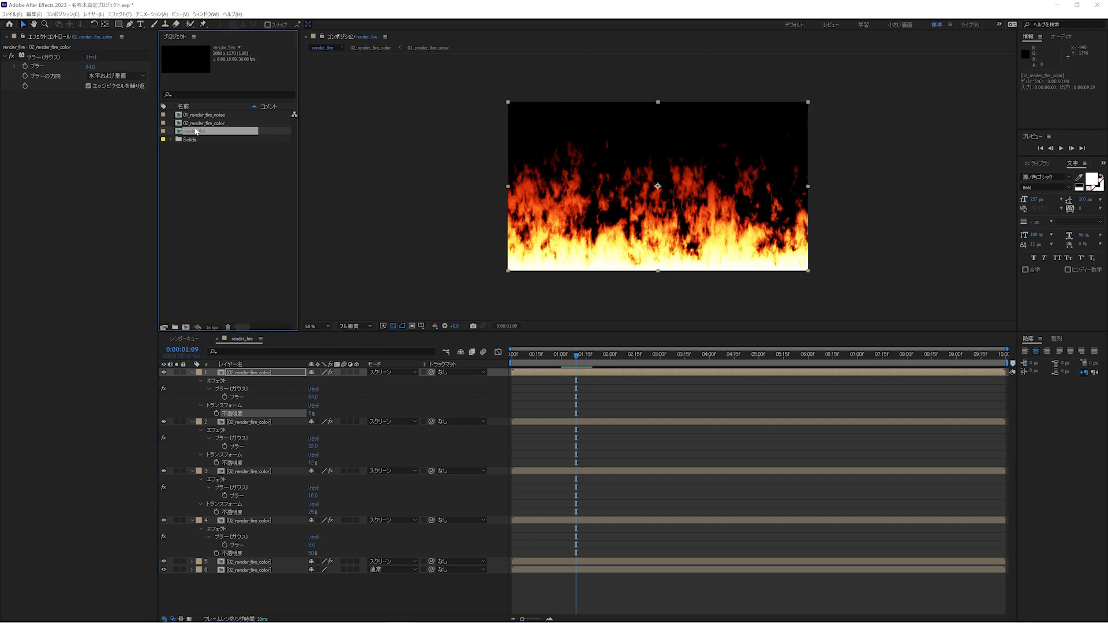
key(ctrl+d)
text(render_fire_glow_expression)
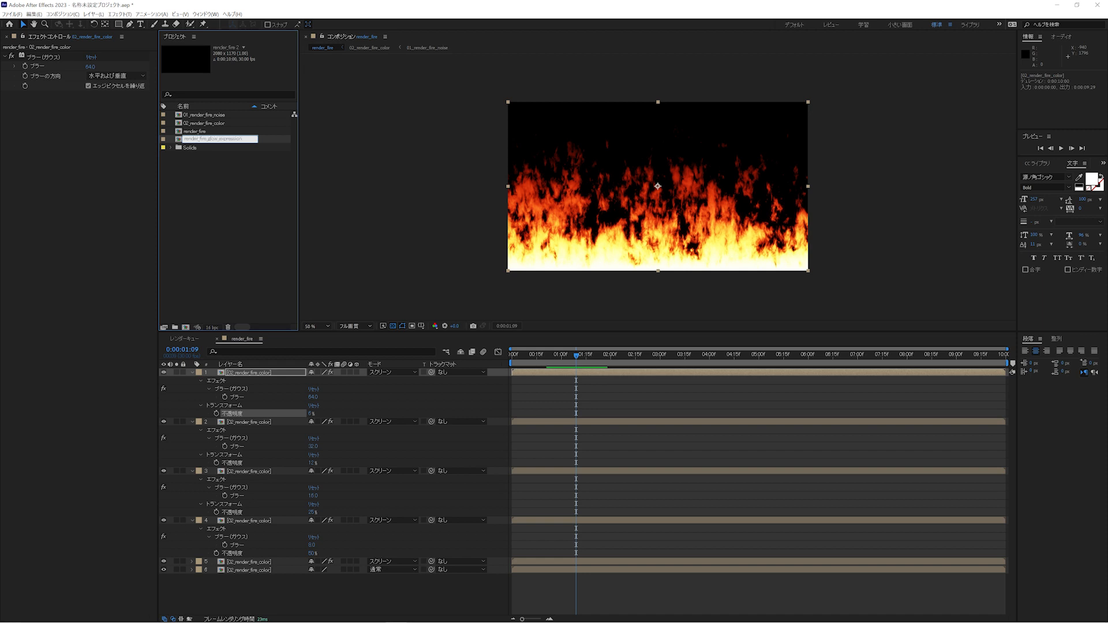
key(Return)
Delete the four topmost blurred copies from the render_fire_glow_expression composition.
double_click(196, 140)
click(247, 373)
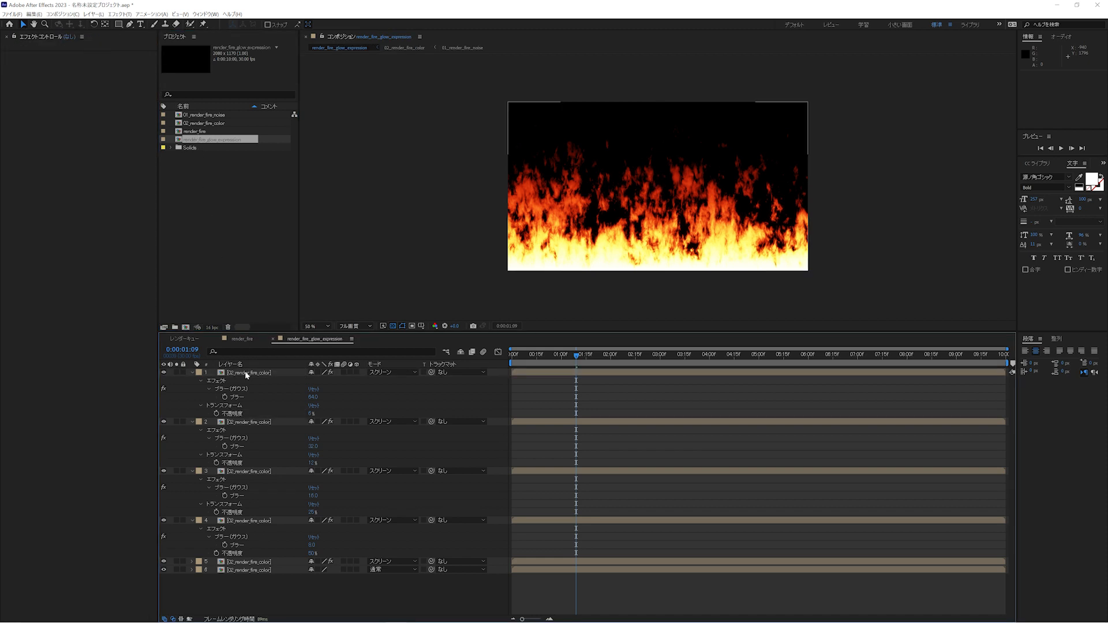
click(246, 373)
shift+click(254, 519)
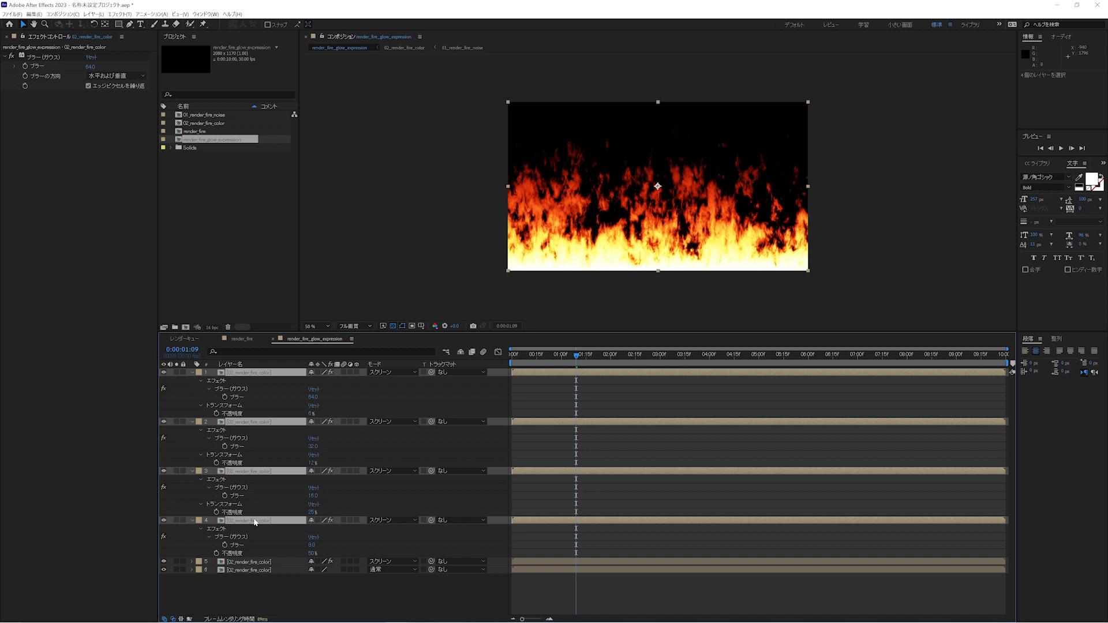
key(Delete)
Duplicate the remaining blurred Screen layer and reveal the blur and opacity properties of both copies.
click(246, 373)
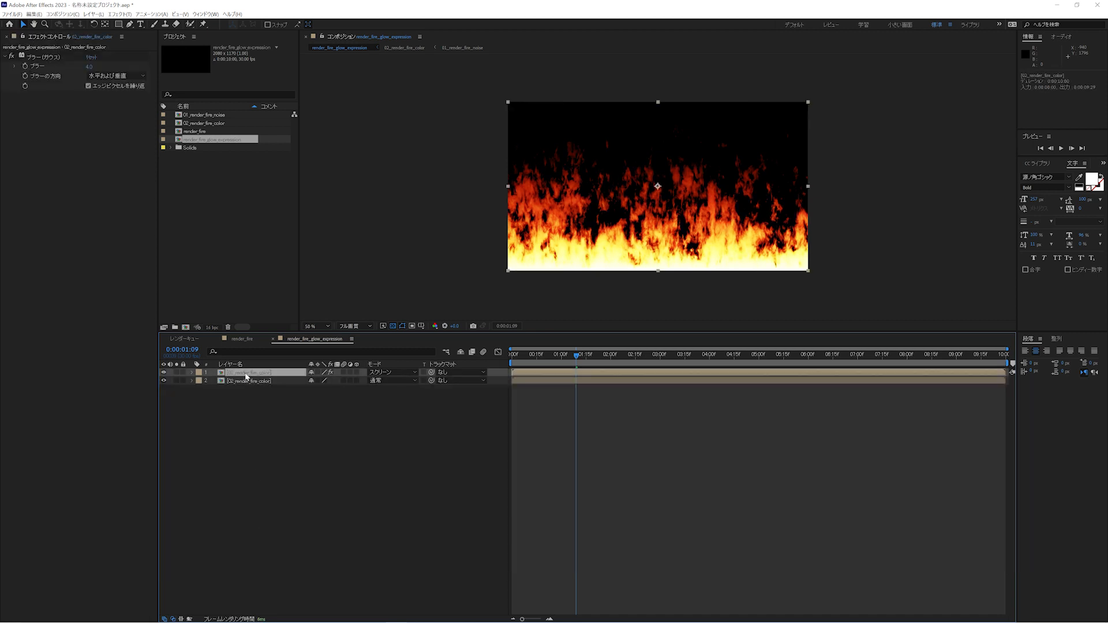
key(u)
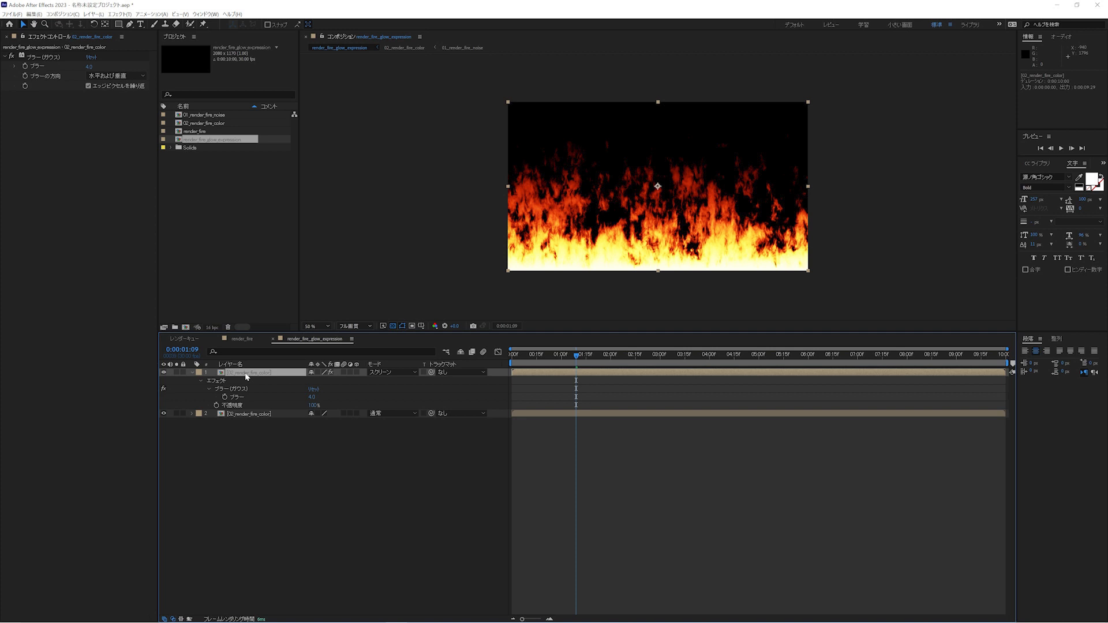
key(ctrl+d)
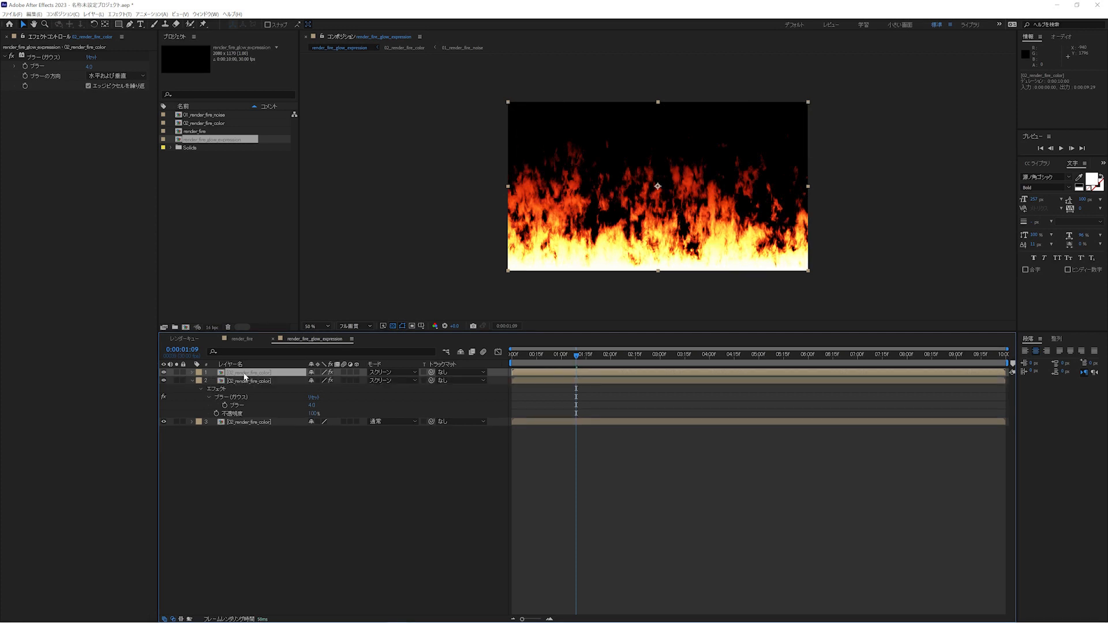
key(u)
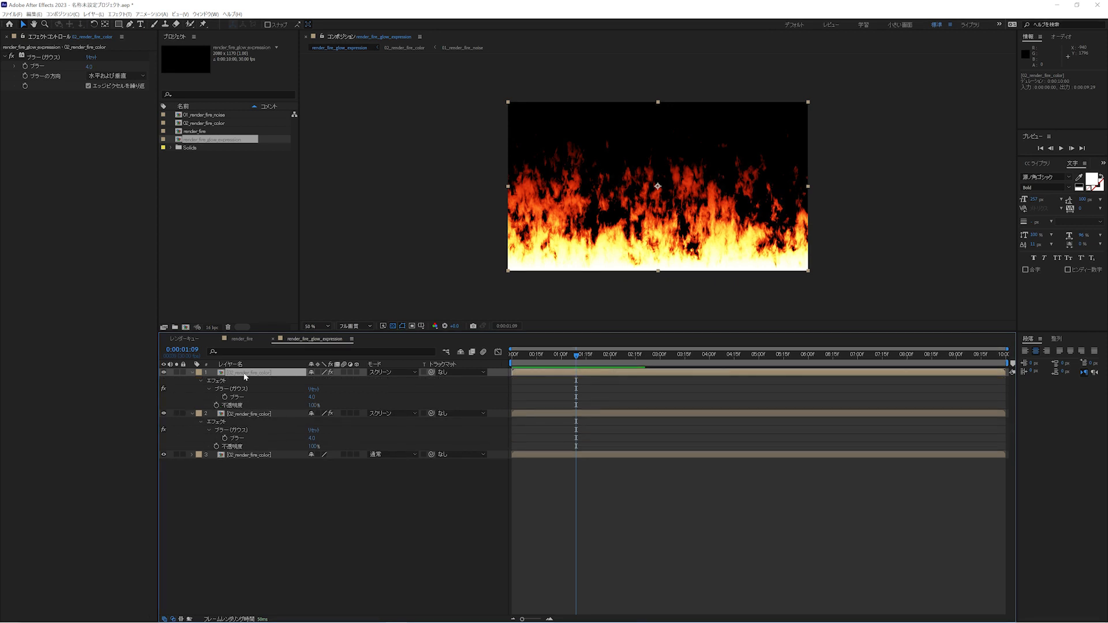
Give the topmost layer's blur the expression thisComp.layer(index+1).effect("ブラー (ガウス)")("ブラー")*2.
alt+click(225, 397)
text(this)
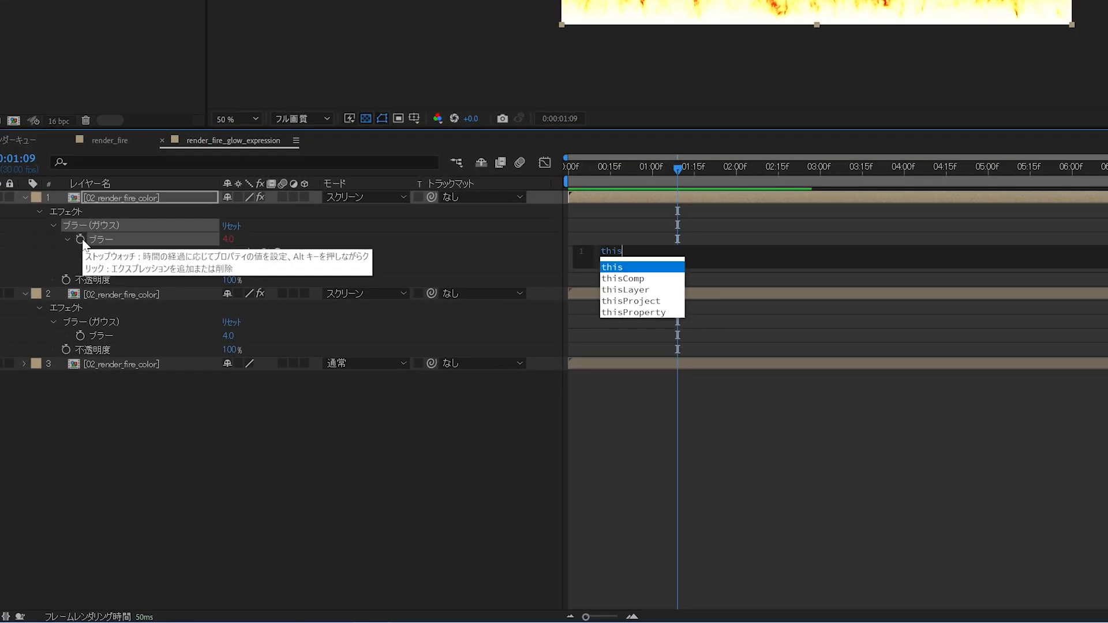
key(Down)
key(Return)
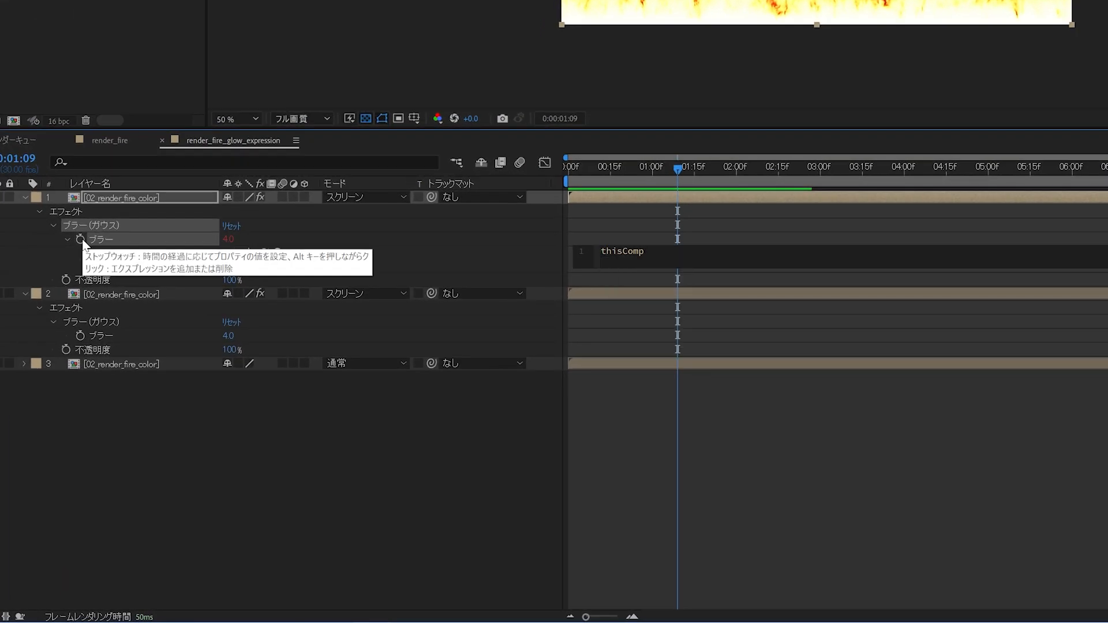
text(.la)
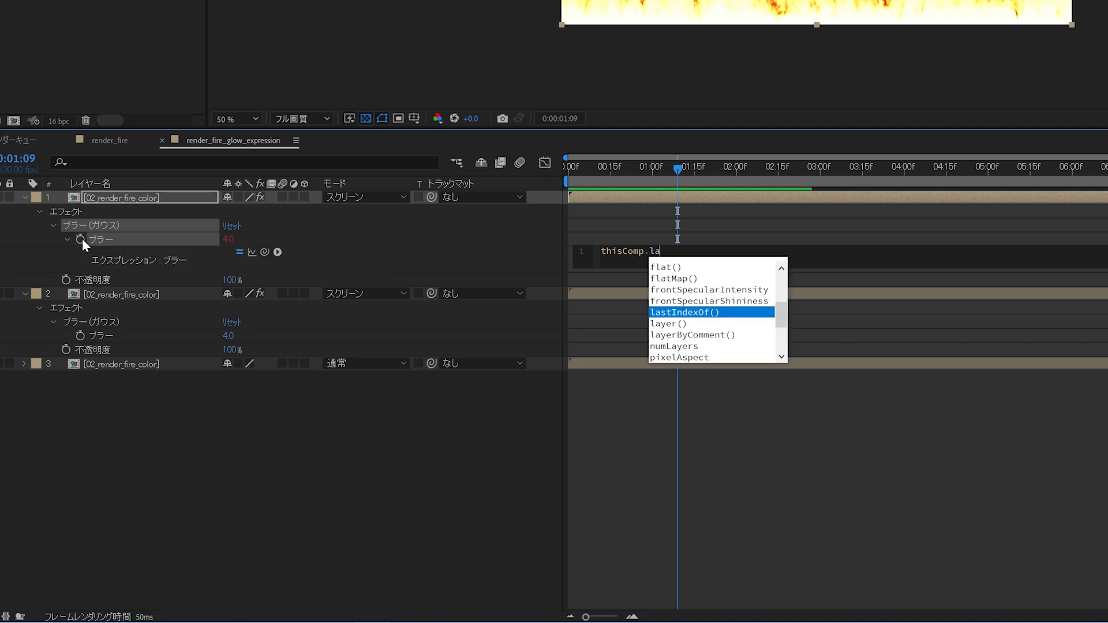
key(Down)
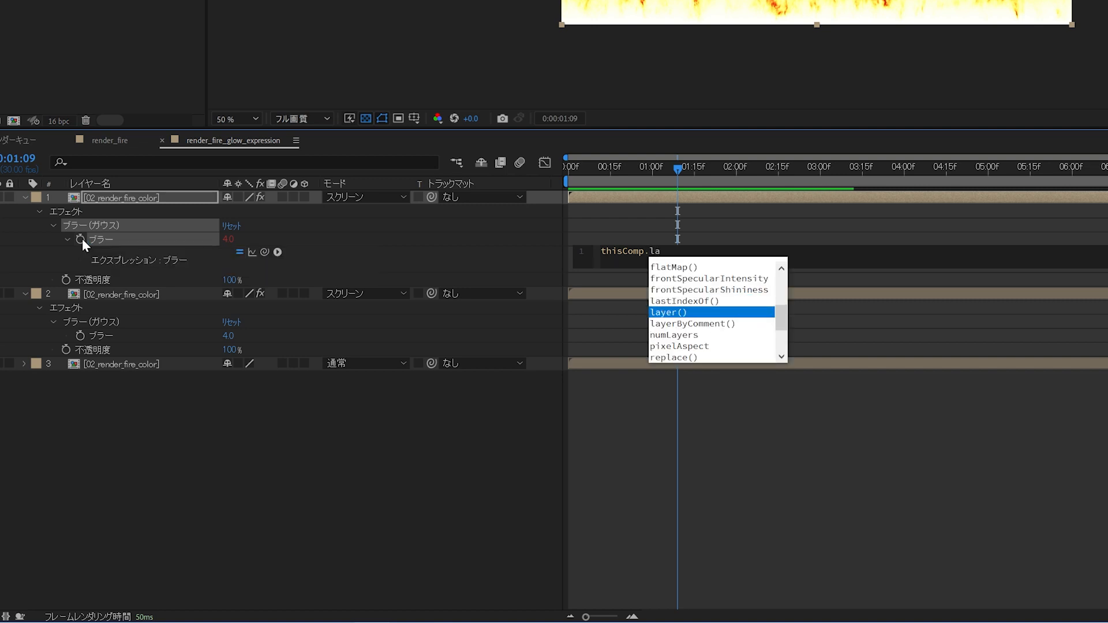
key(Return)
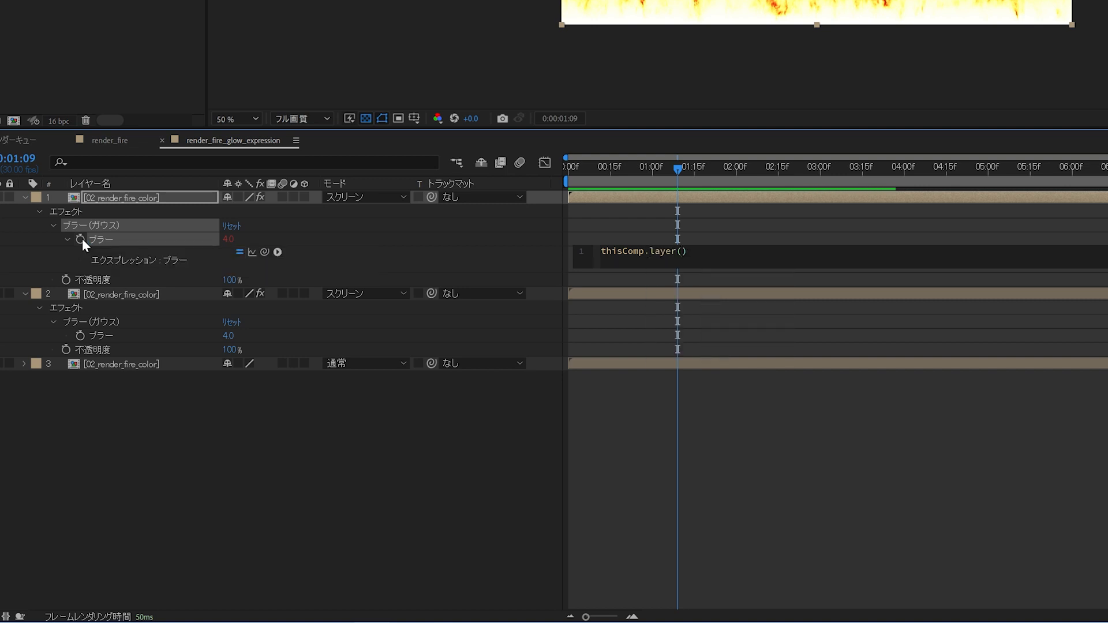
text(index+1).)
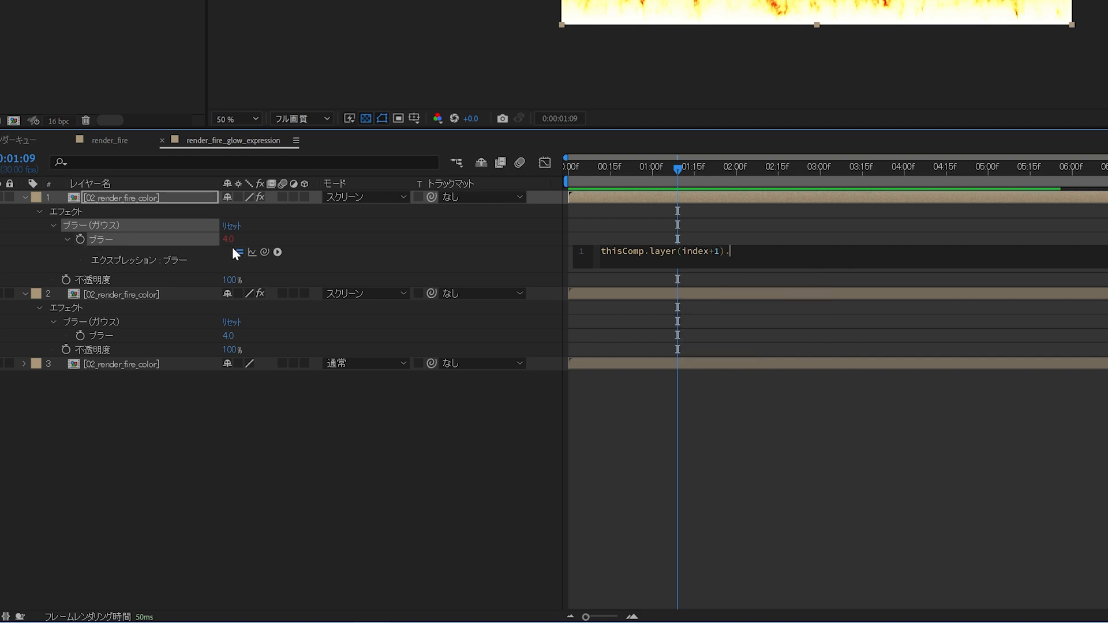
drag(246, 251, 217, 239)
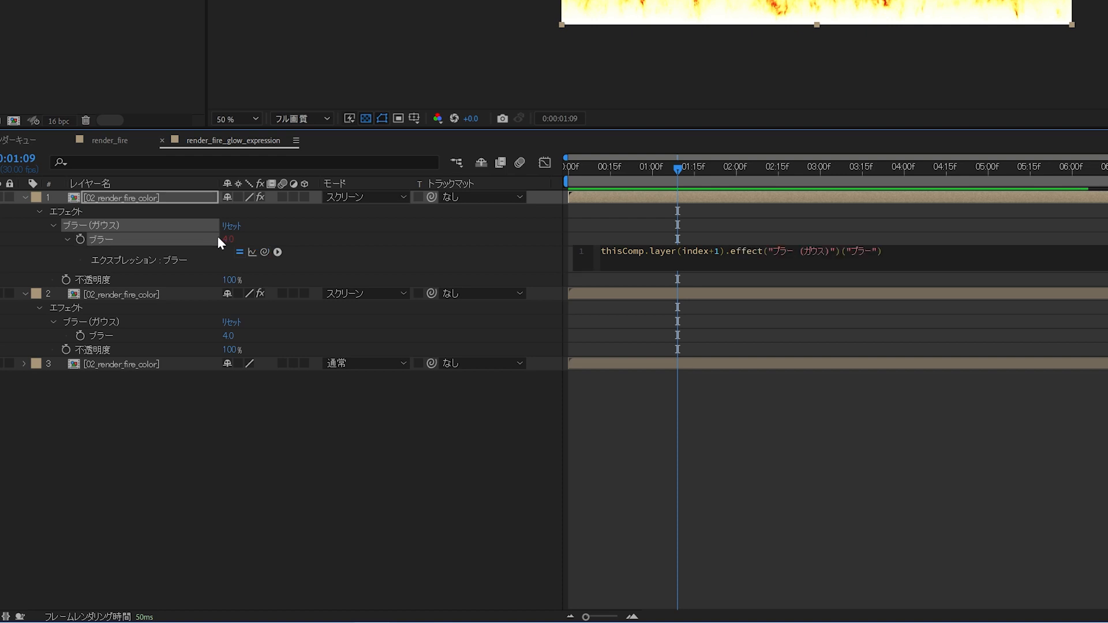
click(900, 253)
text(*2)
key(KP_Enter)
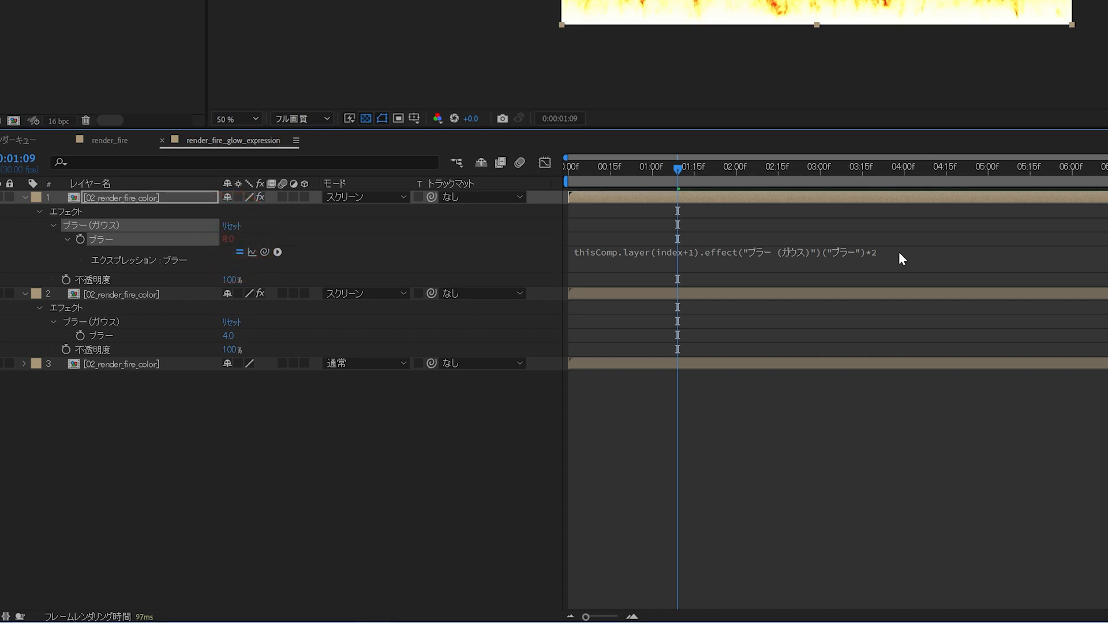
Reuse the layer reference from the blur expression to drive the topmost layer's opacity with thisComp.layer(index+1).transform.opacity/2.
click(740, 253)
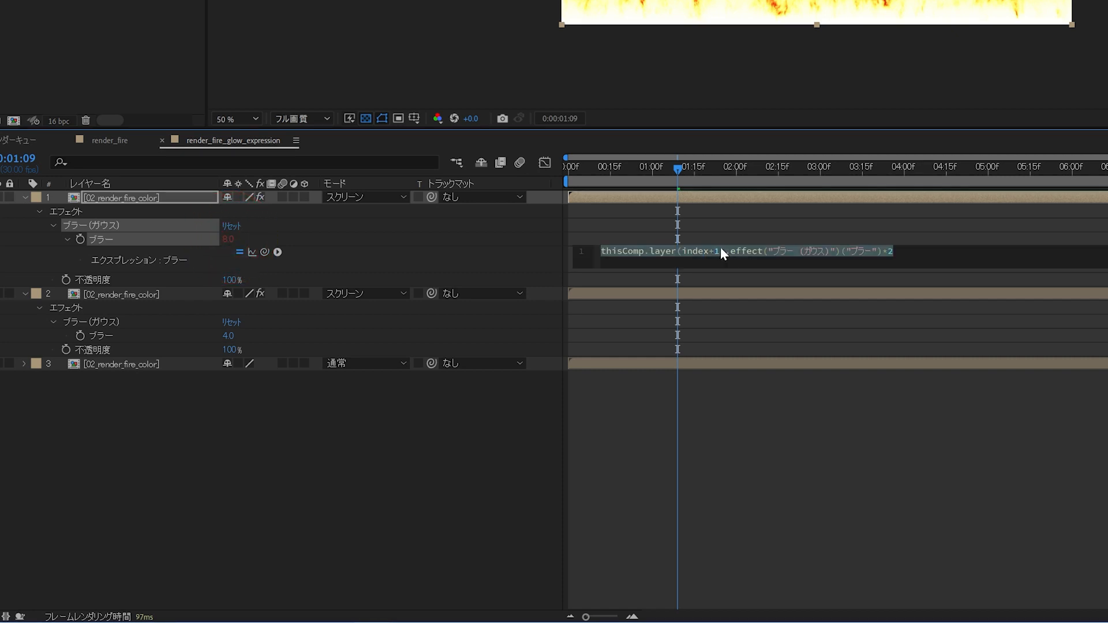
click(721, 252)
drag(728, 251, 503, 254)
key(ctrl+c)
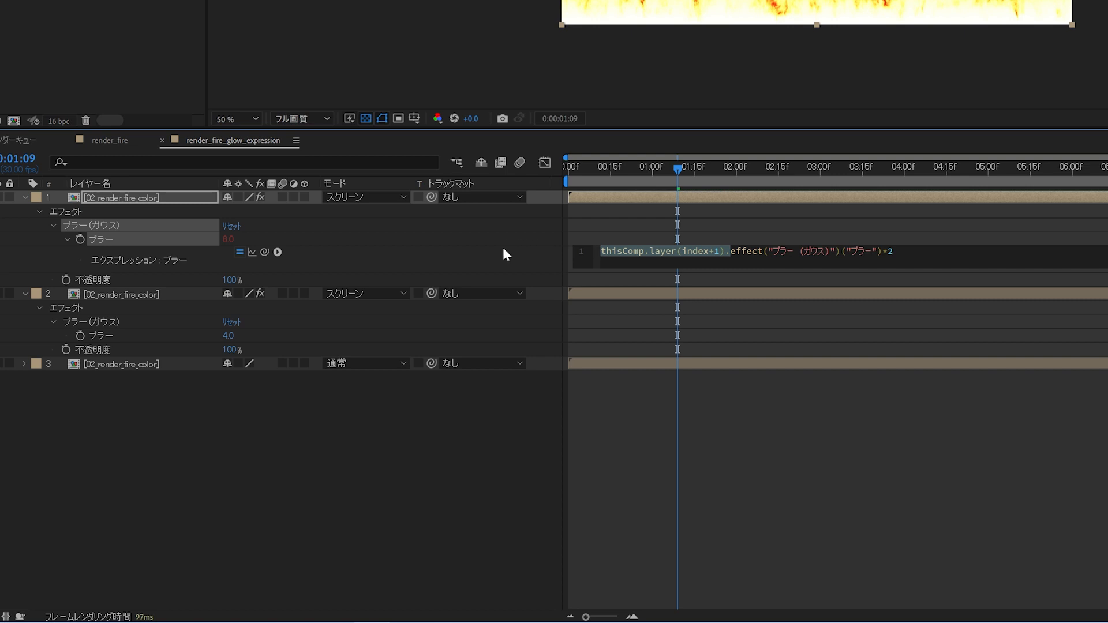
alt+click(66, 280)
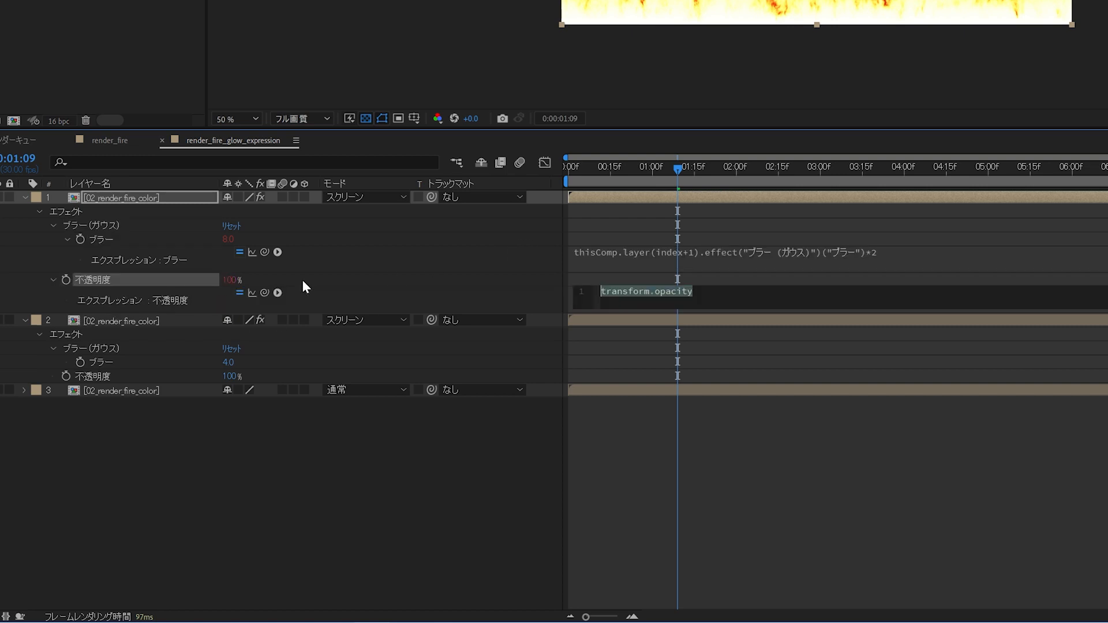
click(601, 292)
key(ctrl+v)
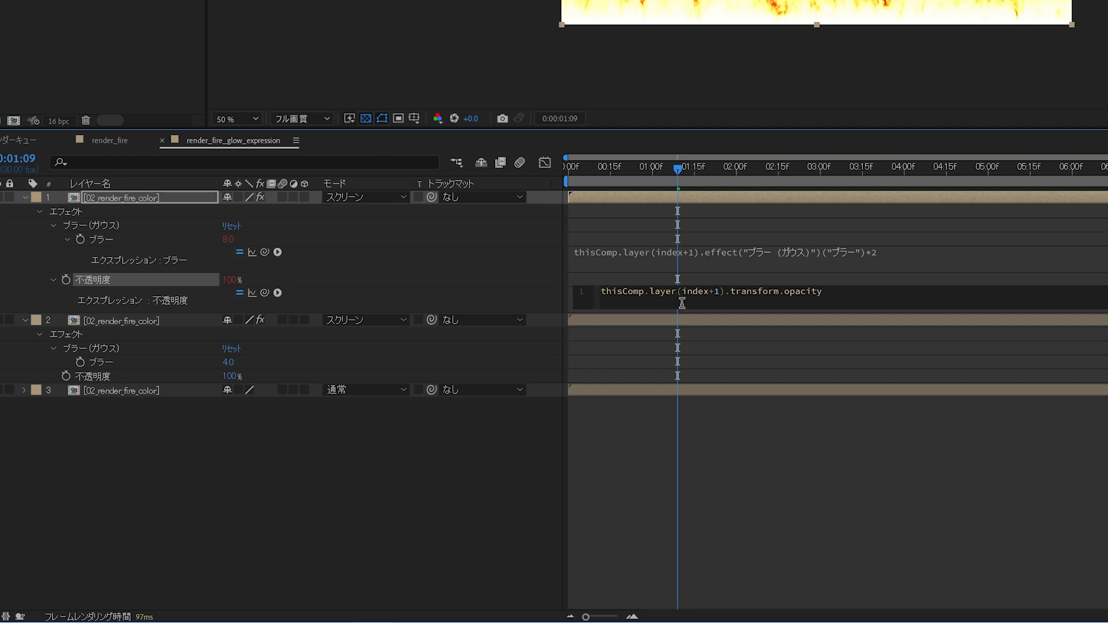
key(End)
text(/2)
key(KP_Enter)
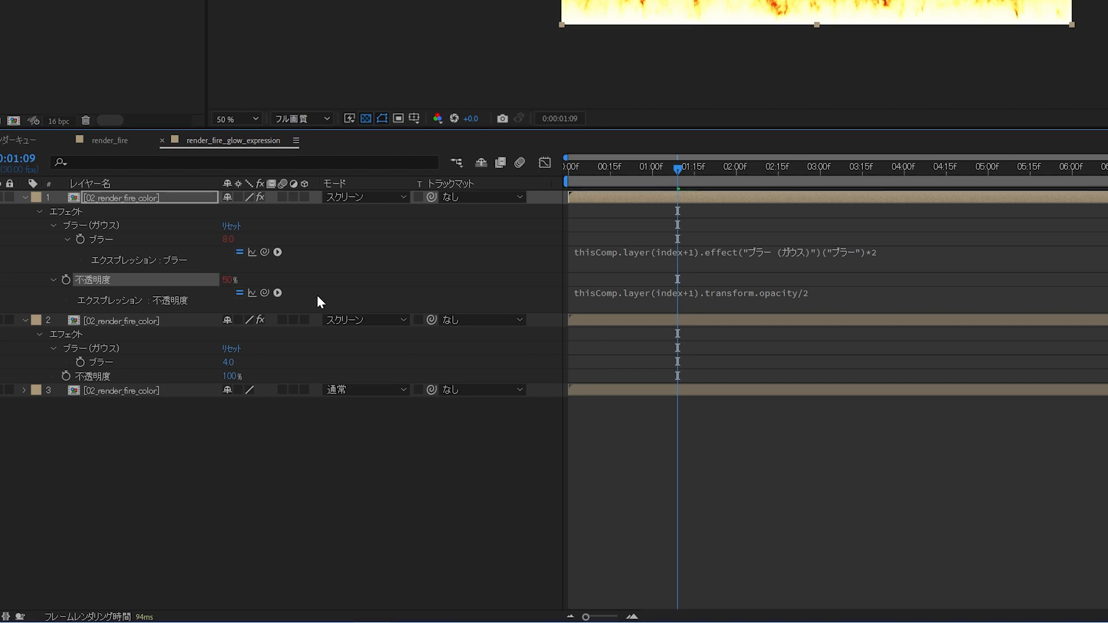
Duplicate the expression-driven layer three times and reveal the expressions on the copies.
click(167, 200)
key(ctrl+d)
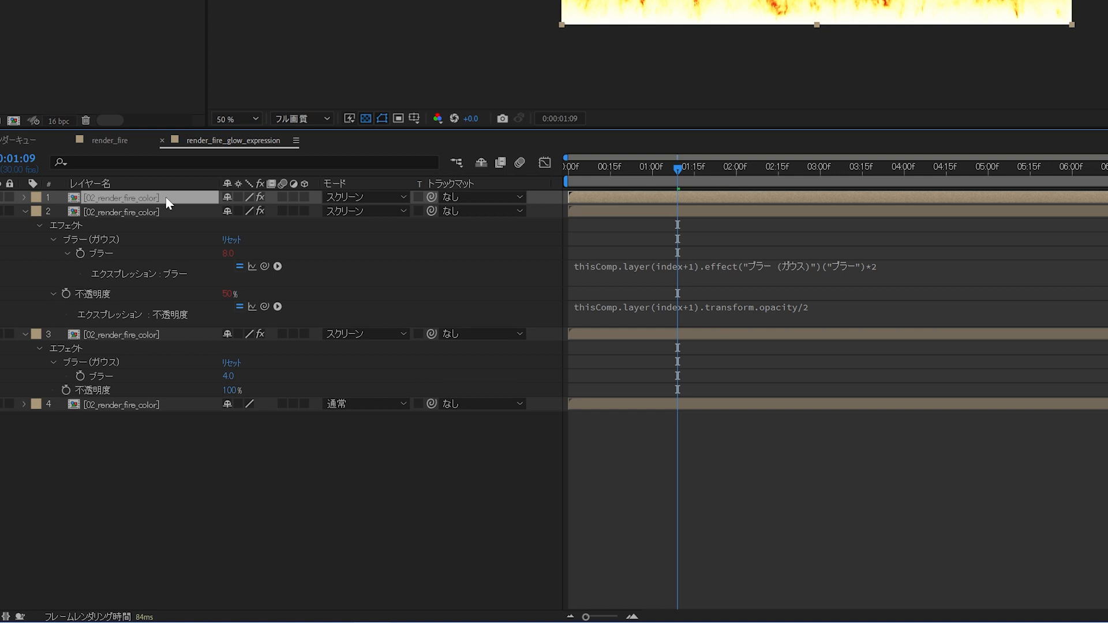
key(ctrl+d)
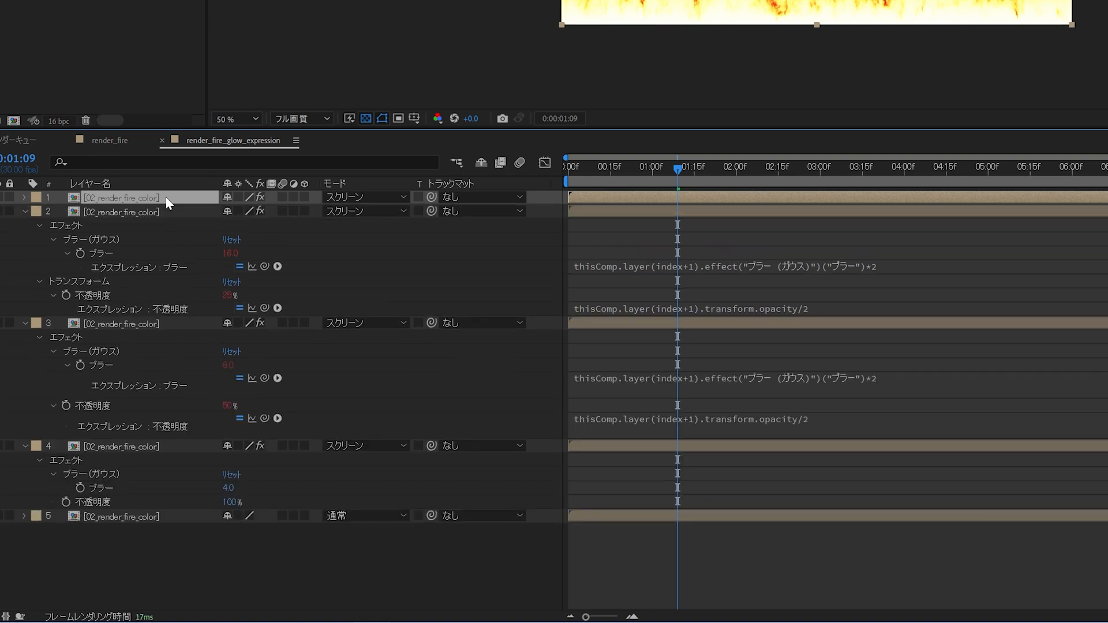
key(e)
key(e)
key(ctrl+d)
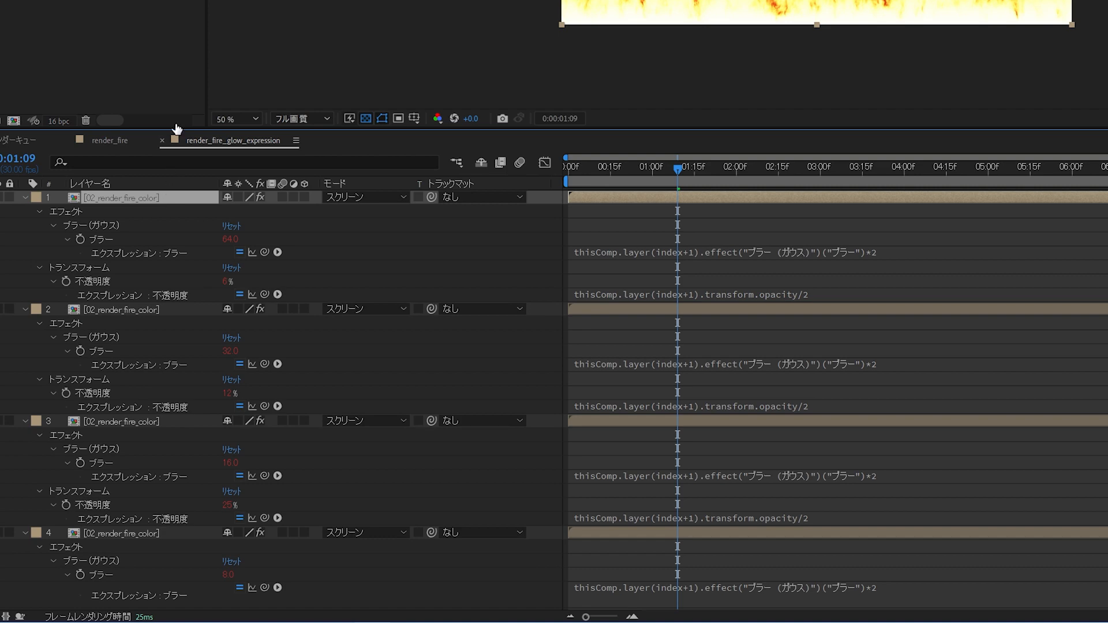
drag(177, 129, 178, 0)
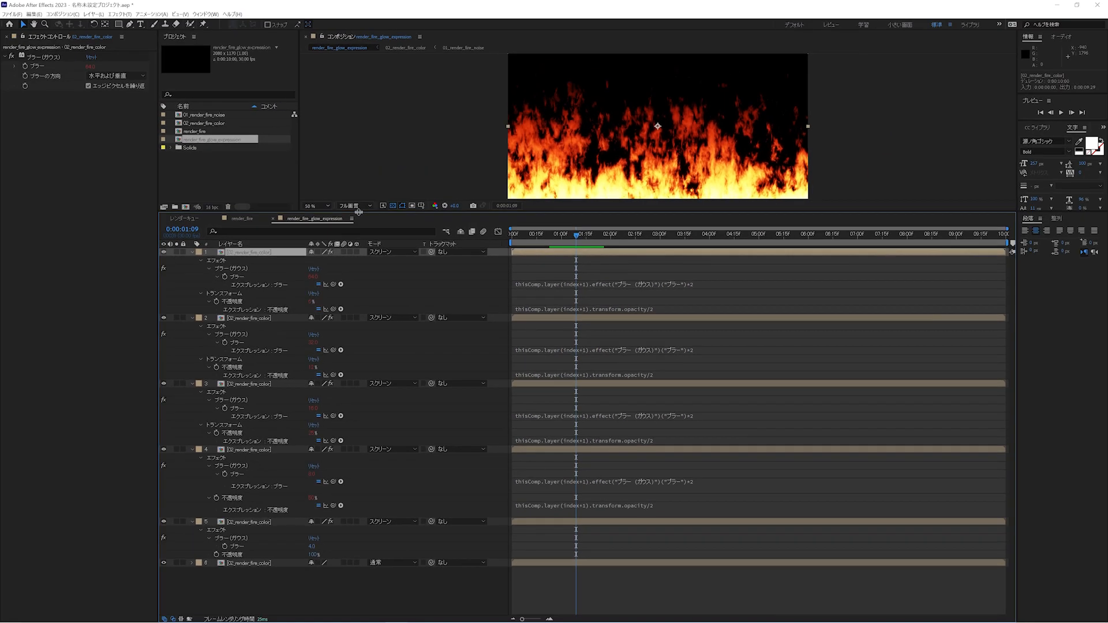
Try a blur of 20 on the expression-free blurred layer that drives the copies above it.
drag(359, 211, 373, 315)
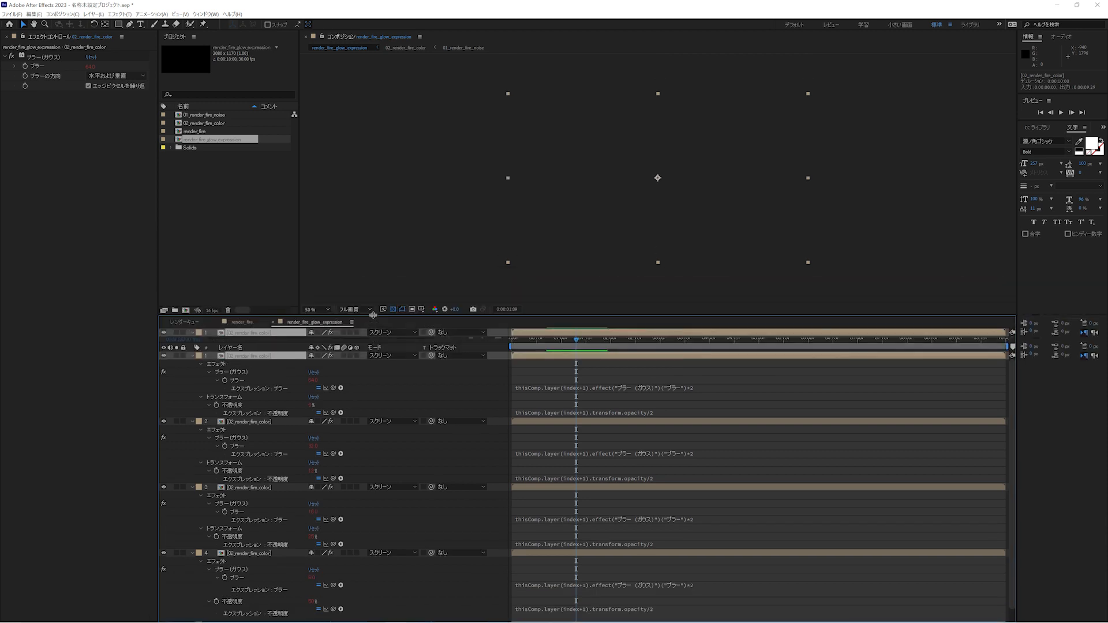
scroll(375, 404, down, 2)
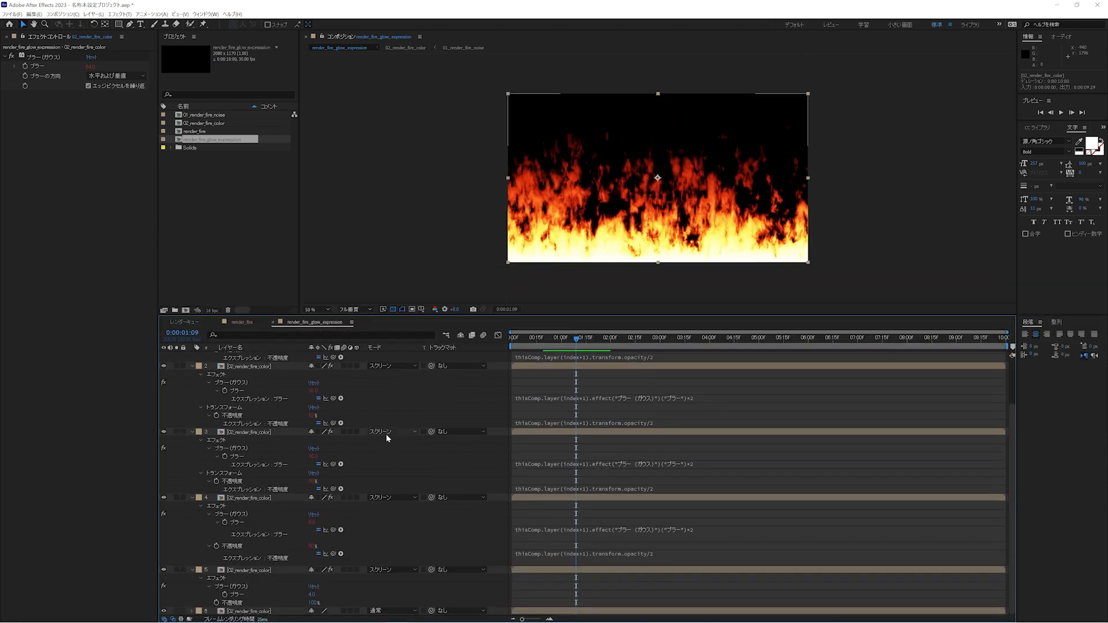
click(313, 594)
text(20)
key(Return)
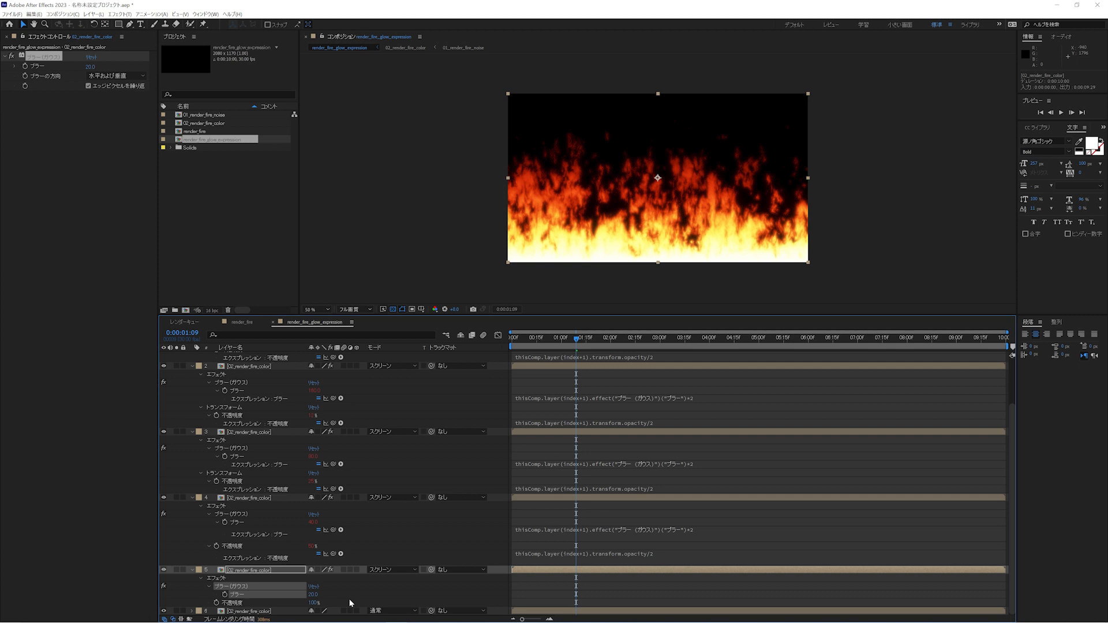
Set the blur of the expression-free blurred layer to 10.
click(313, 594)
text(10)
key(Return)
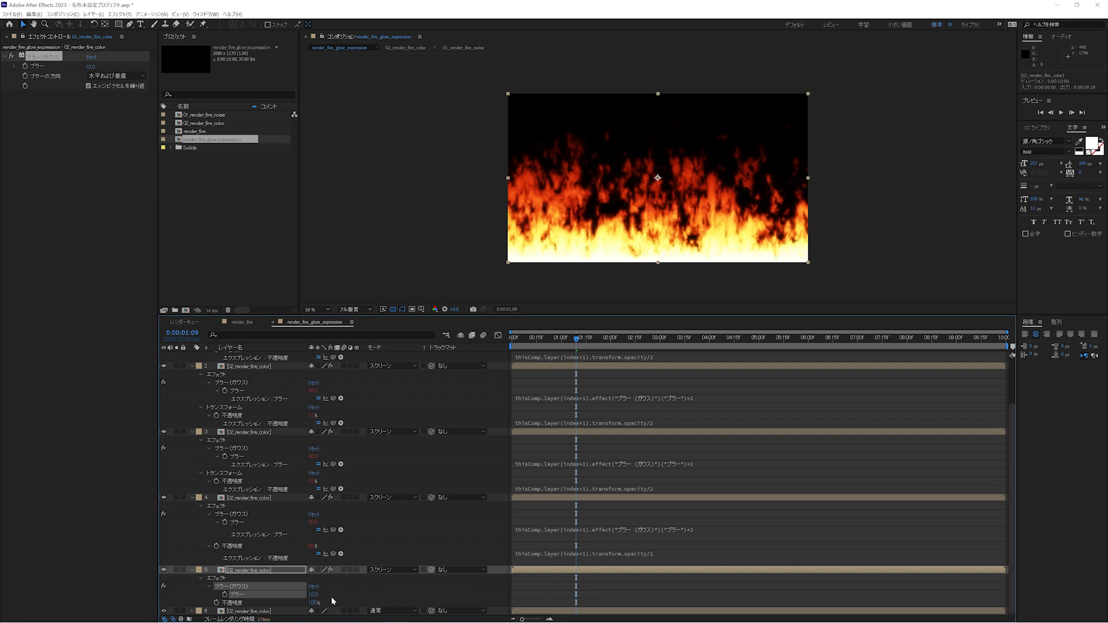
Rename the render_fire_glow_expression composition as 03_render_fire_glow_expression.
click(217, 142)
key(Return)
key(Home)
text(03_)
key(Return)
Create a new composition from 03_render_fire_glow_expression and name it 04_render_fire_distortion.
drag(210, 134, 185, 310)
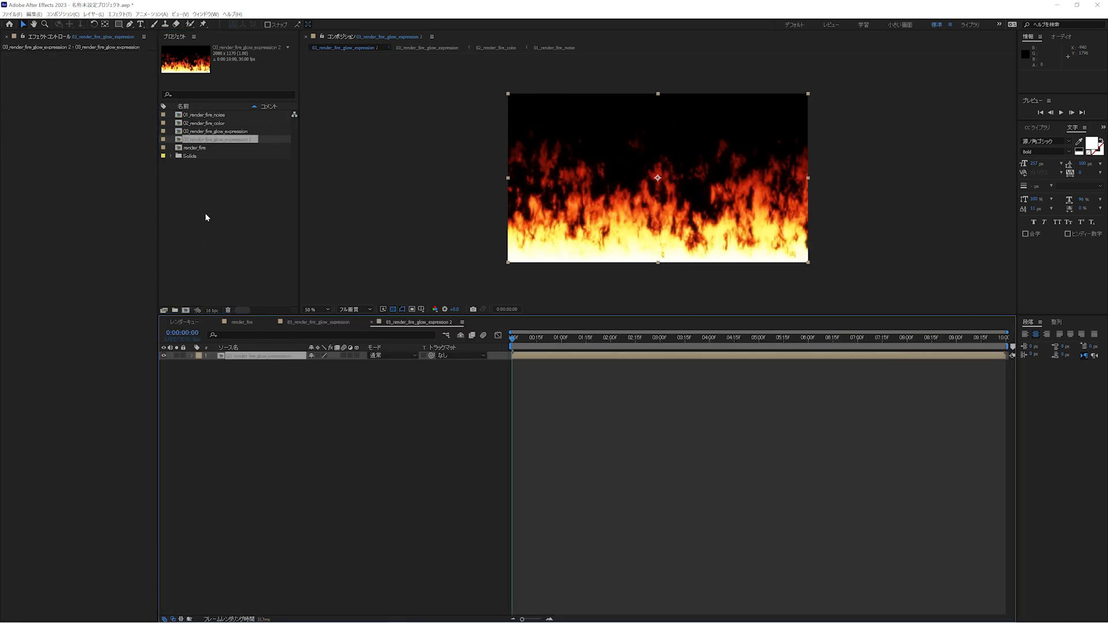
click(201, 139)
key(Return)
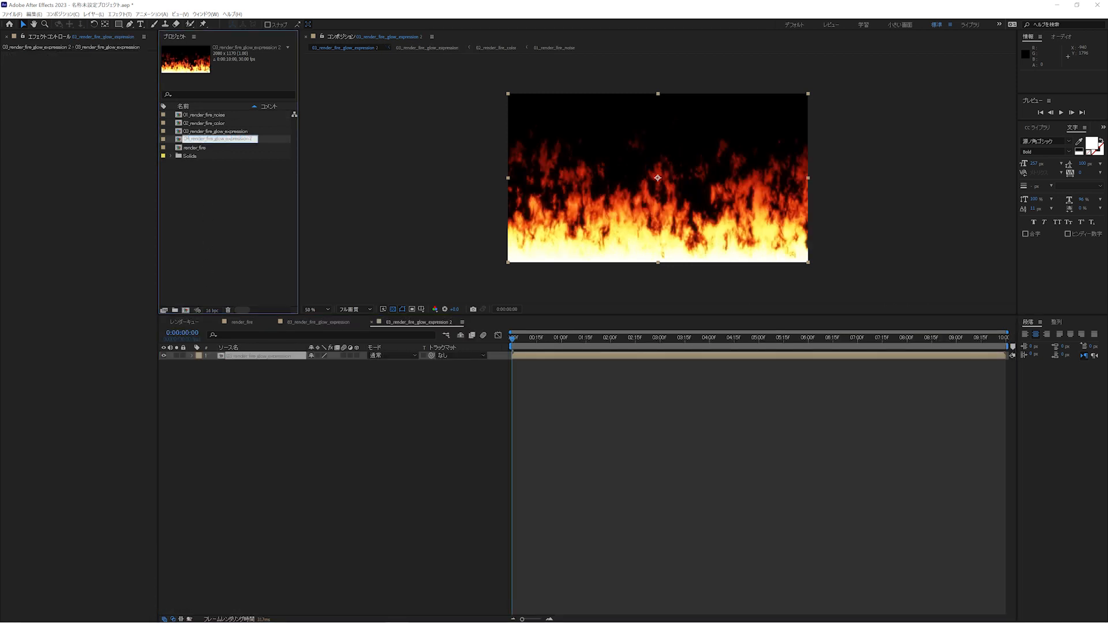
text(distortion)
key(Return)
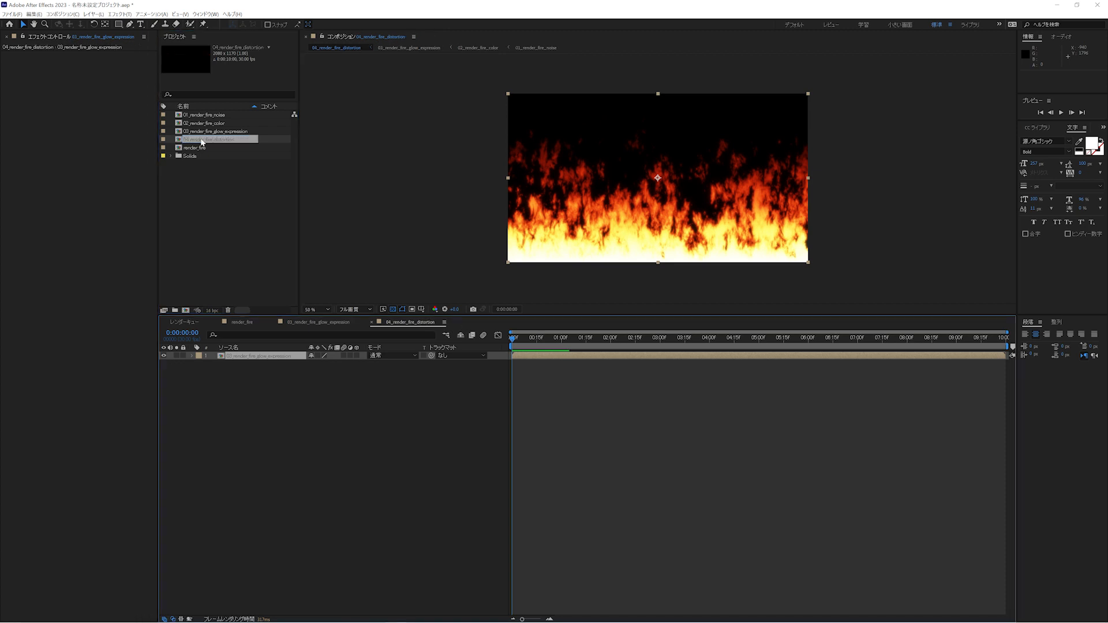
Add an adjustment layer above the fire in 04_render_fire_distortion and name it distortion.
click(286, 415)
key(ctrl+alt+y)
key(Return)
text(distortion)
key(Return)
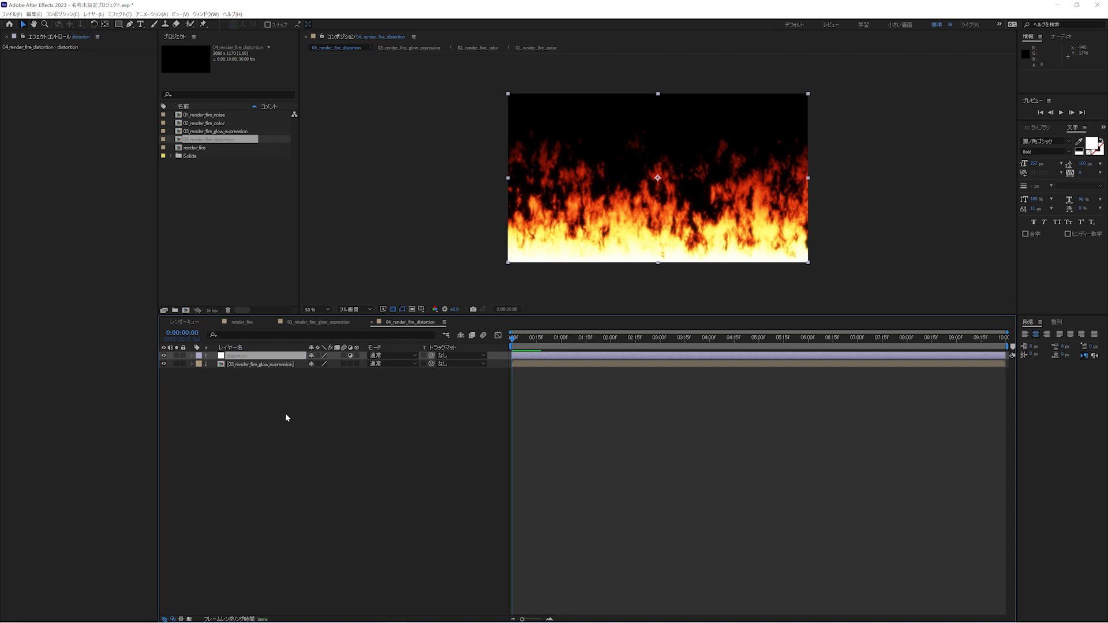
Apply the Turbulent Displace (タービュレントディスプレイス) effect to the distortion layer and set its amount to 20.
click(119, 14)
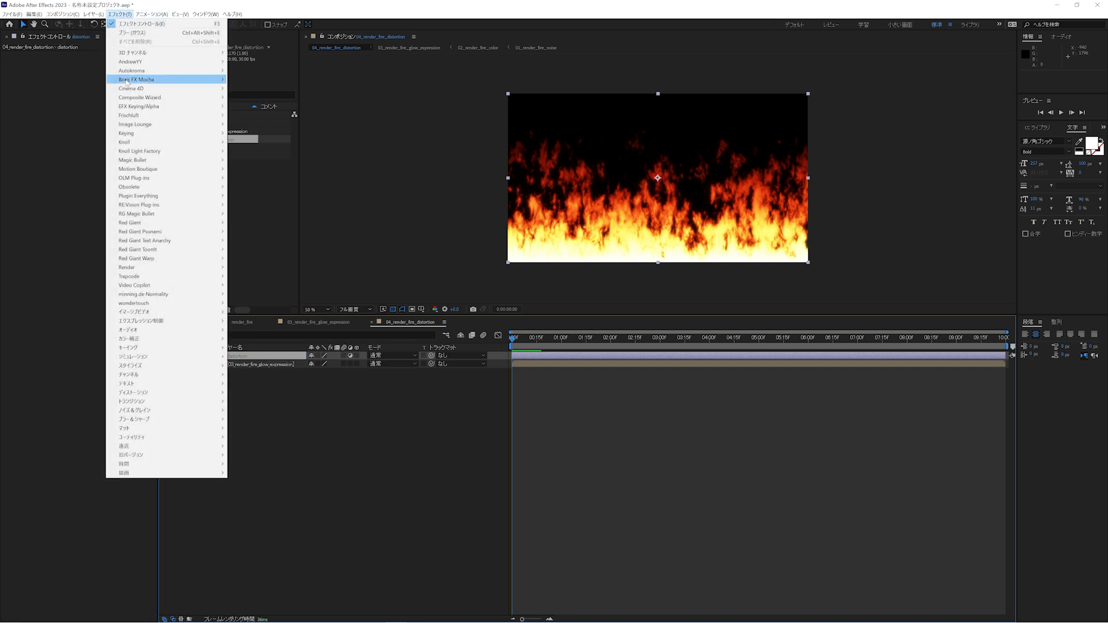
mouse_move(153, 393)
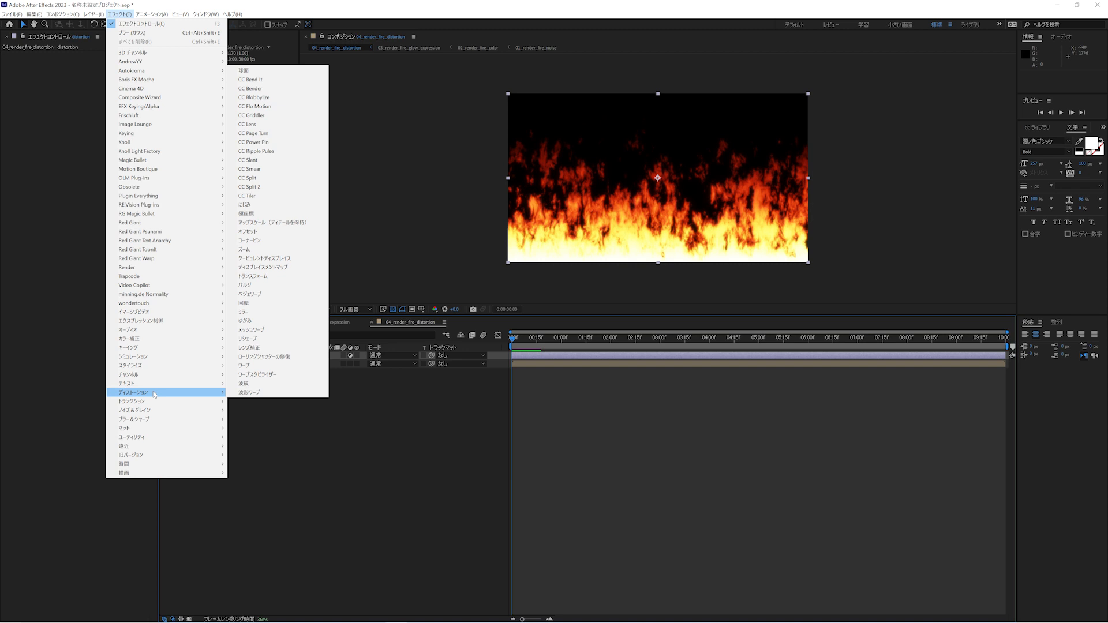
click(273, 259)
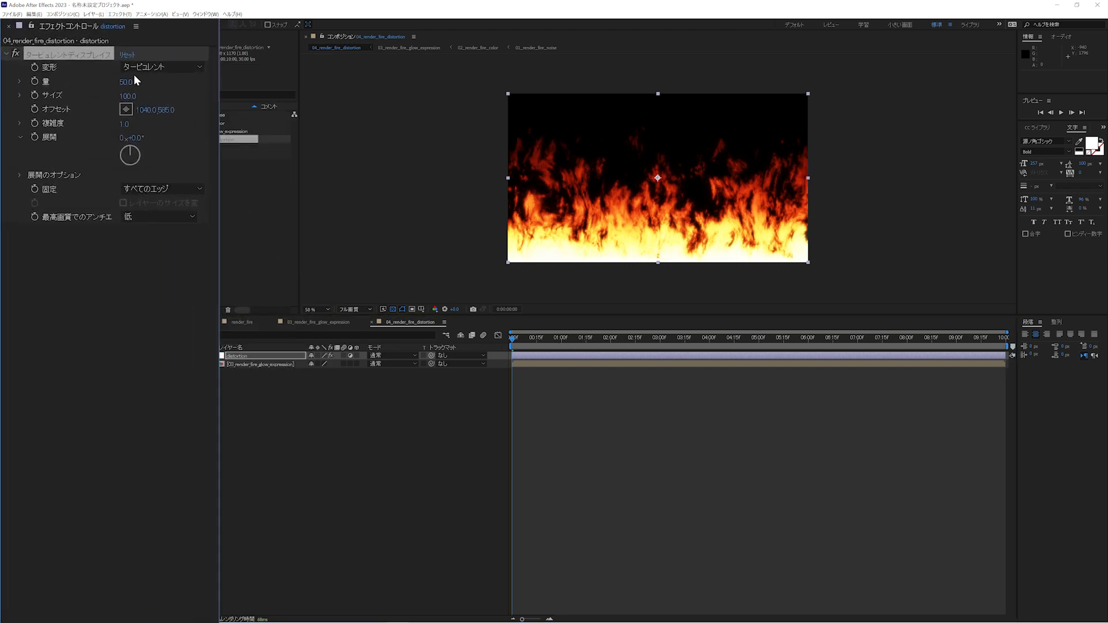
click(89, 77)
text(20)
key(Return)
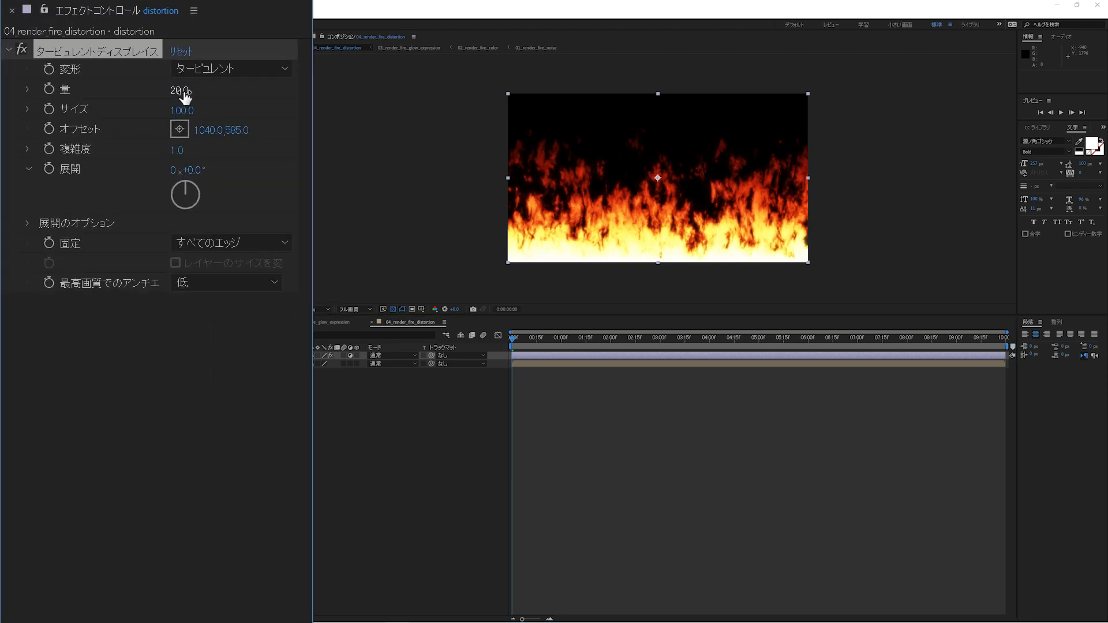
Set the Turbulent Displace size on the distortion layer to 10.
click(180, 110)
text(10)
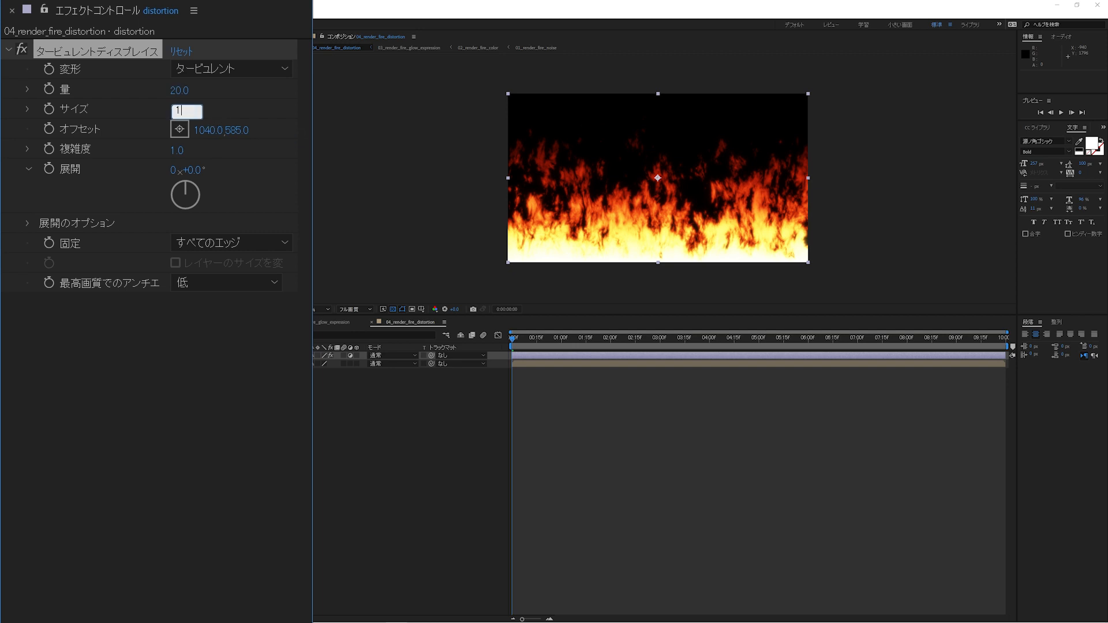
key(Return)
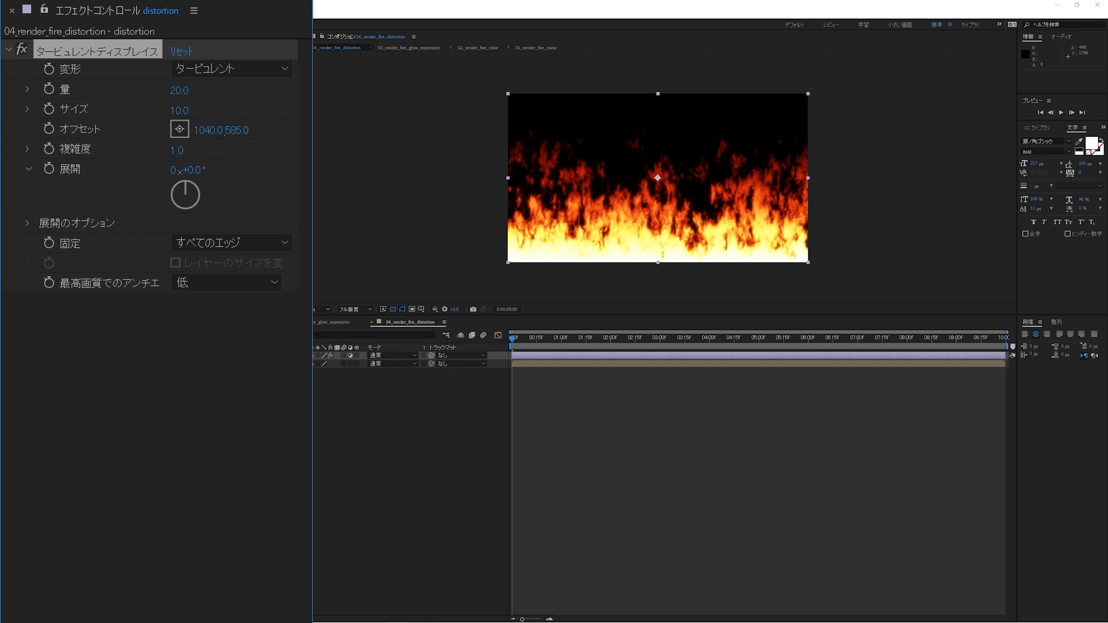
Add an expression to the Turbulent Displace offset that keeps its own X and Y values and subtracts time*300 from Y.
alt+click(51, 128)
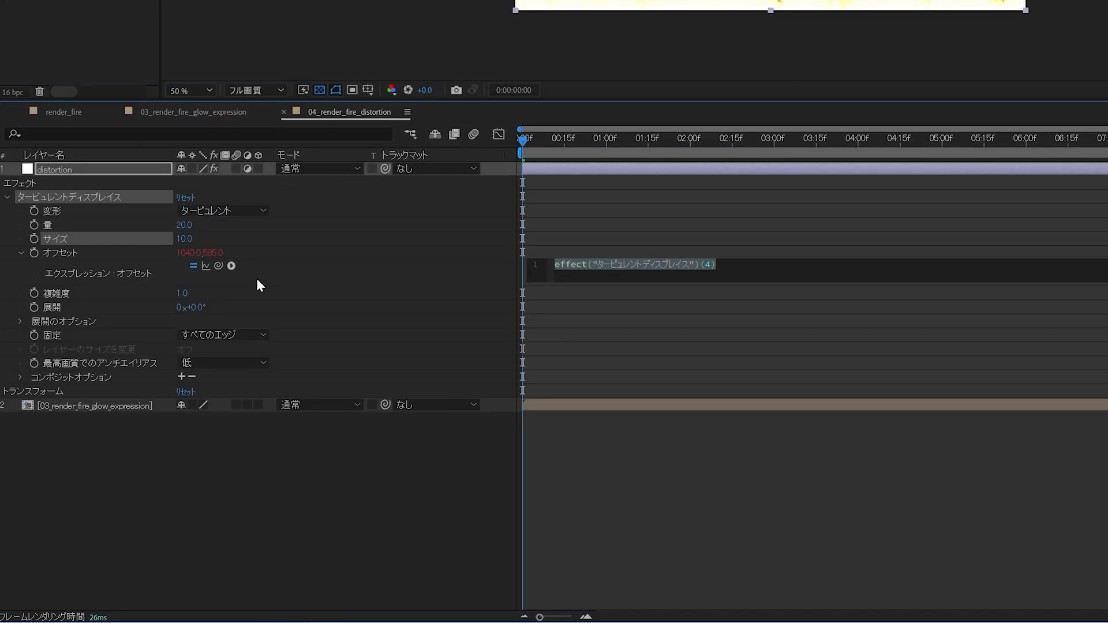
text([])
drag(218, 266, 195, 257)
text(,)
drag(218, 265, 214, 260)
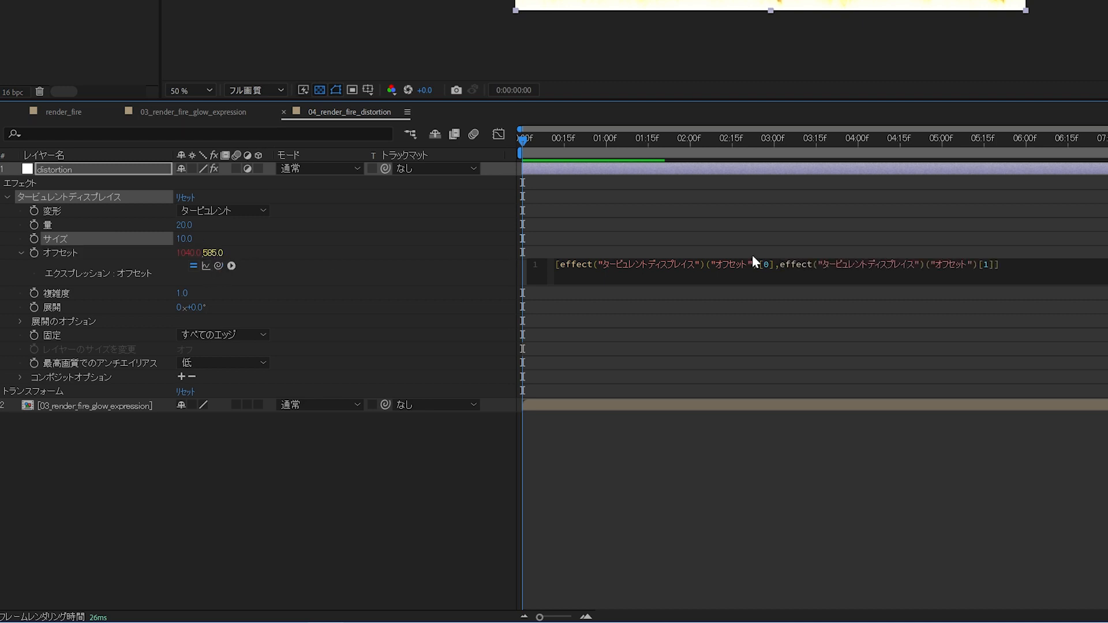
text(-time)
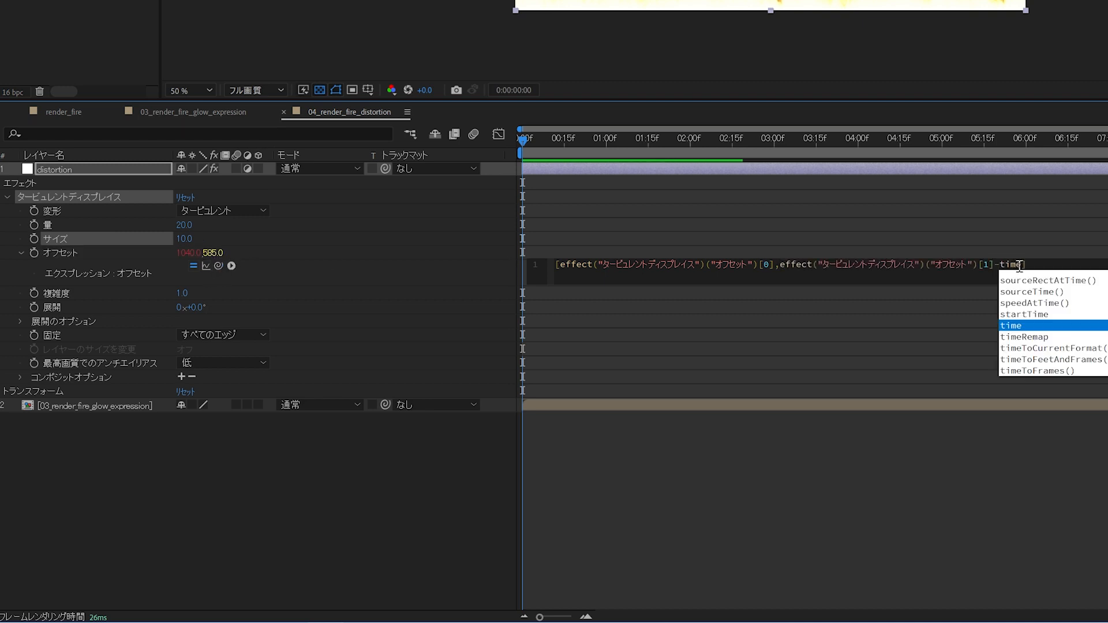
text(*)
text(300)
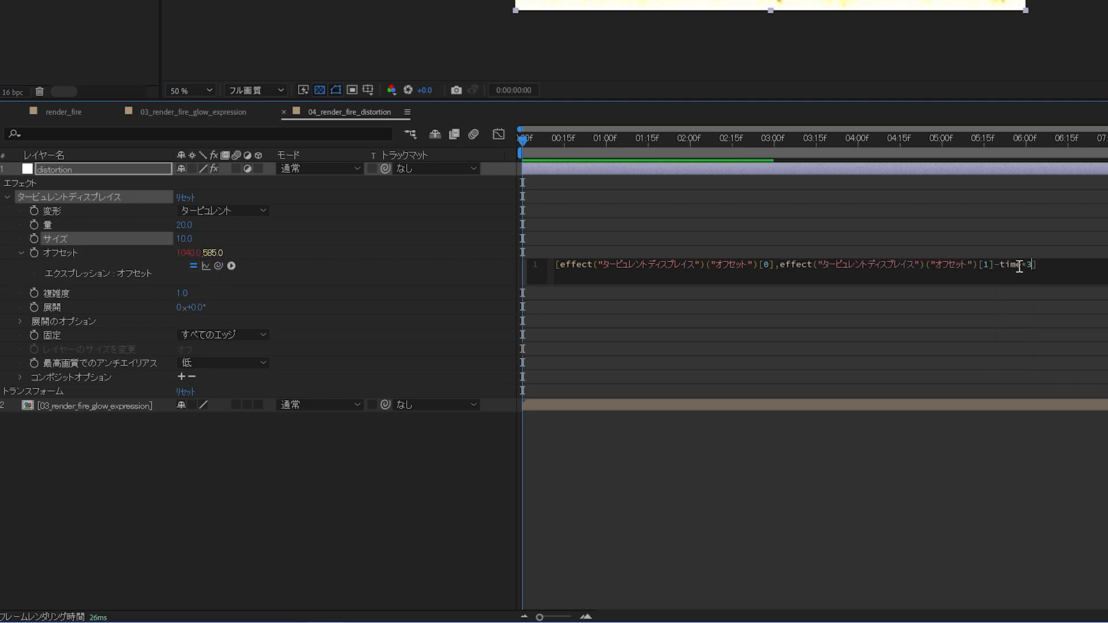
click(1020, 301)
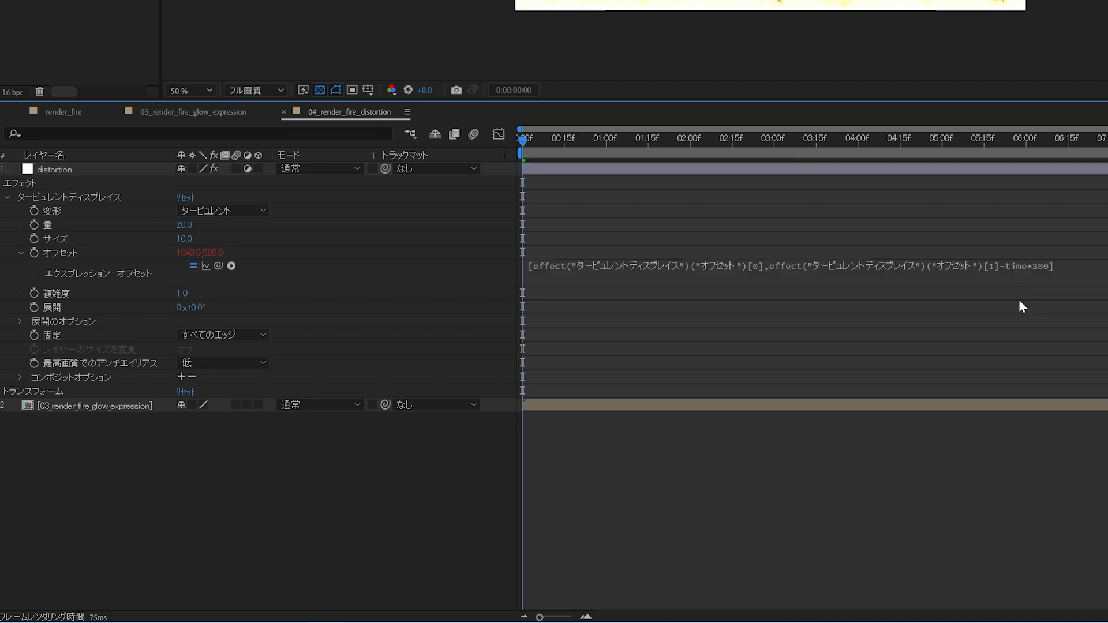
Add the expression time*160 to the Turbulent Displace evolution (展開).
alt+click(36, 306)
text(time)
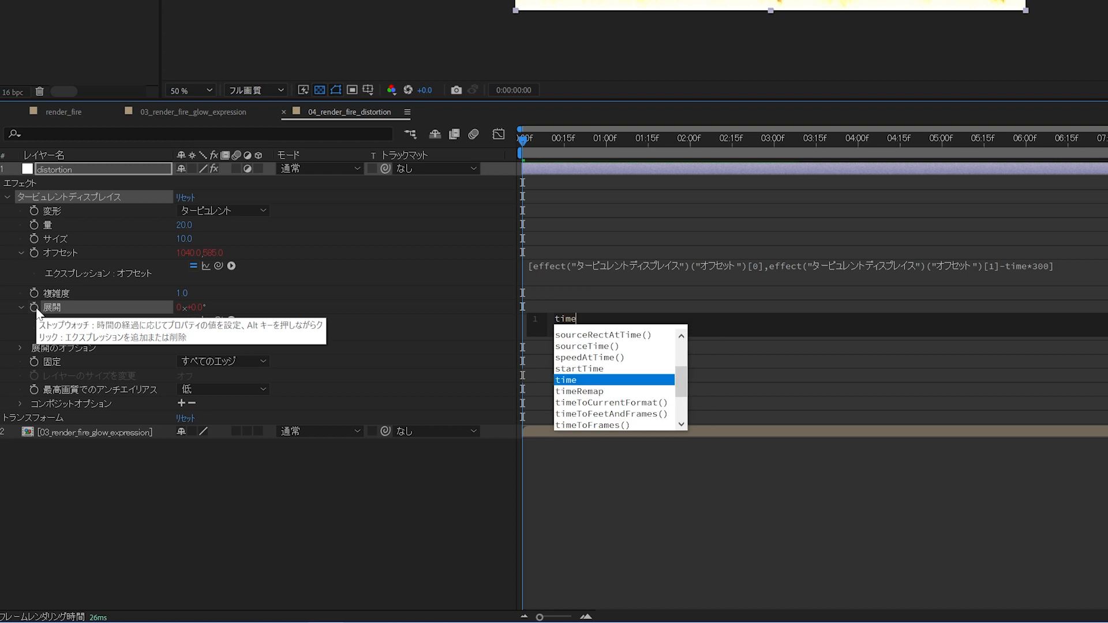
text(*160)
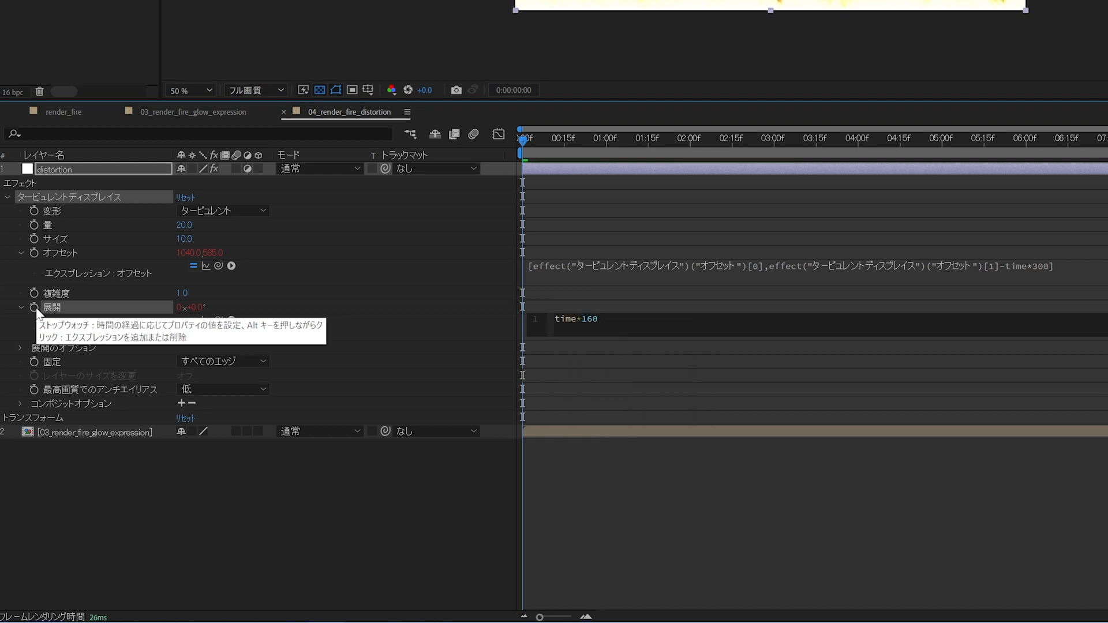
key(KP_Enter)
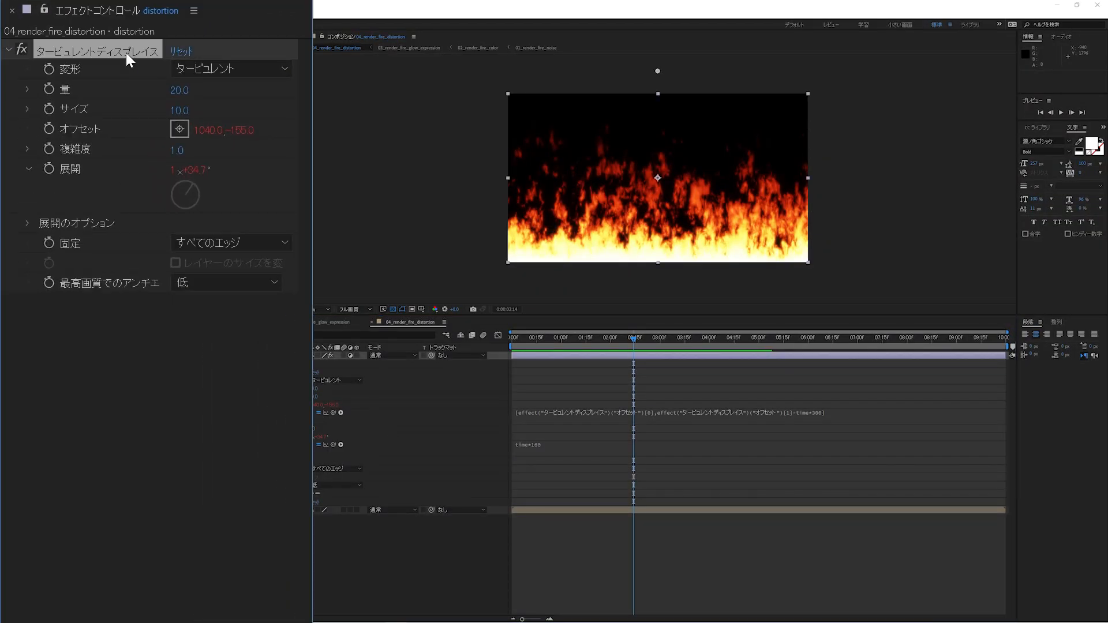
Duplicate the Turbulent Displace effect and set the copy's amount to 40 and size to 80.
key(ctrl+d)
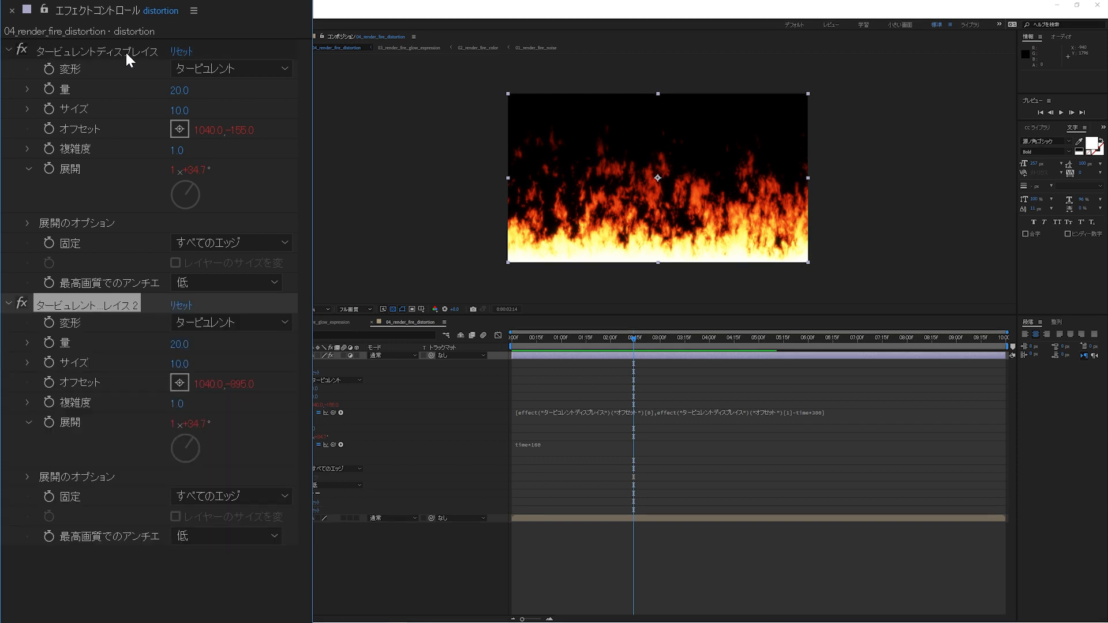
click(180, 343)
text(40)
key(Return)
click(180, 364)
text(801)
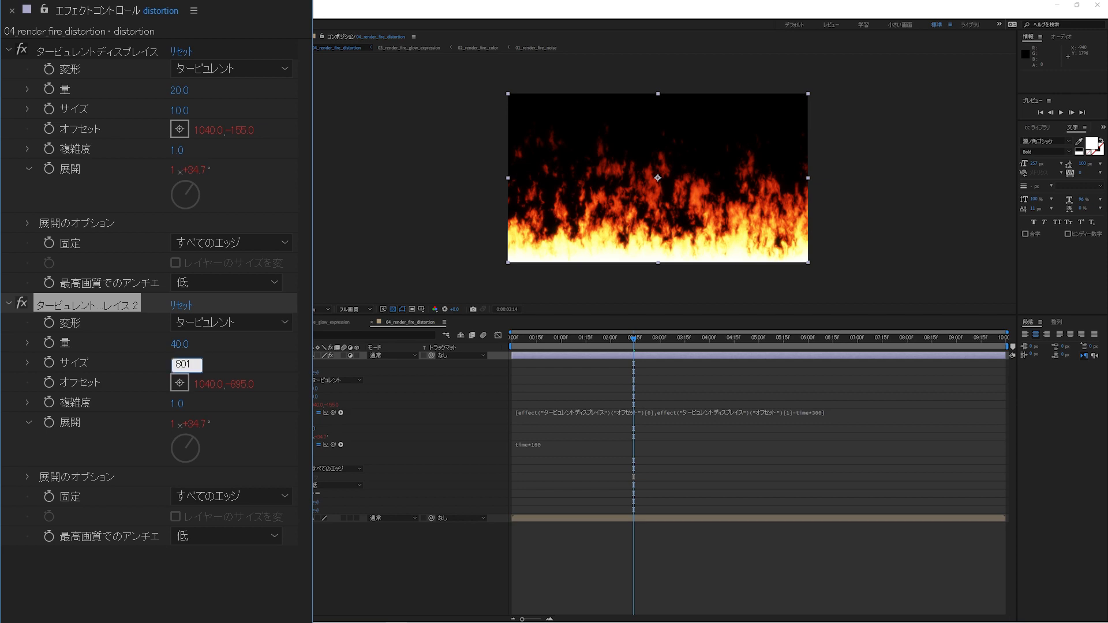
key(Return)
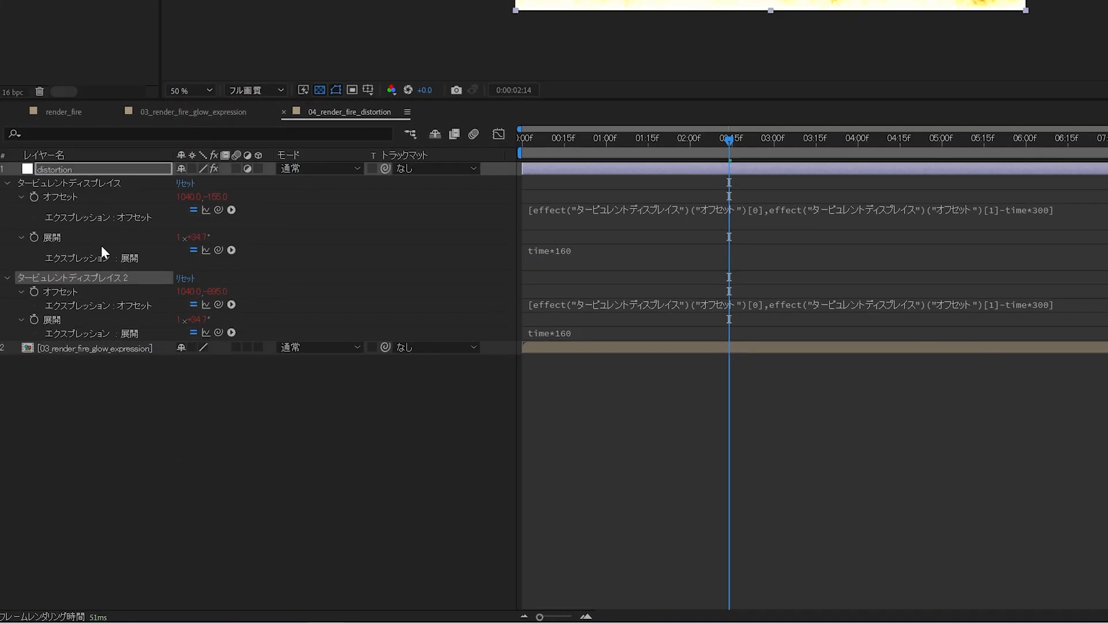
In the second Turbulent Displace's offset expression, link the X term to its own offset and increase its horizontal offset.
click(551, 305)
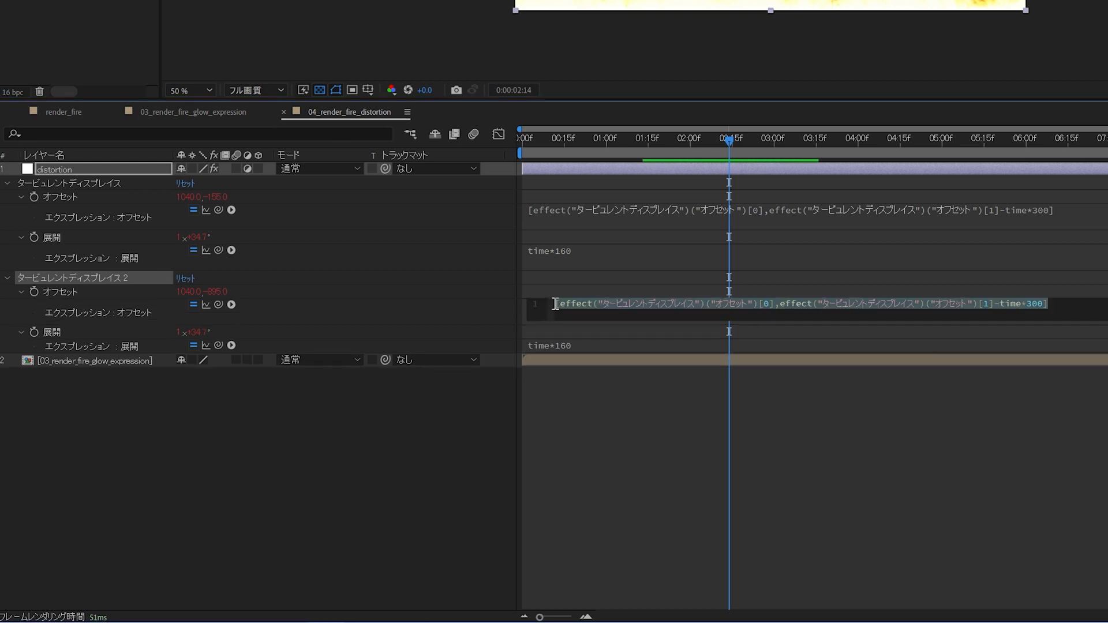
drag(559, 302, 772, 306)
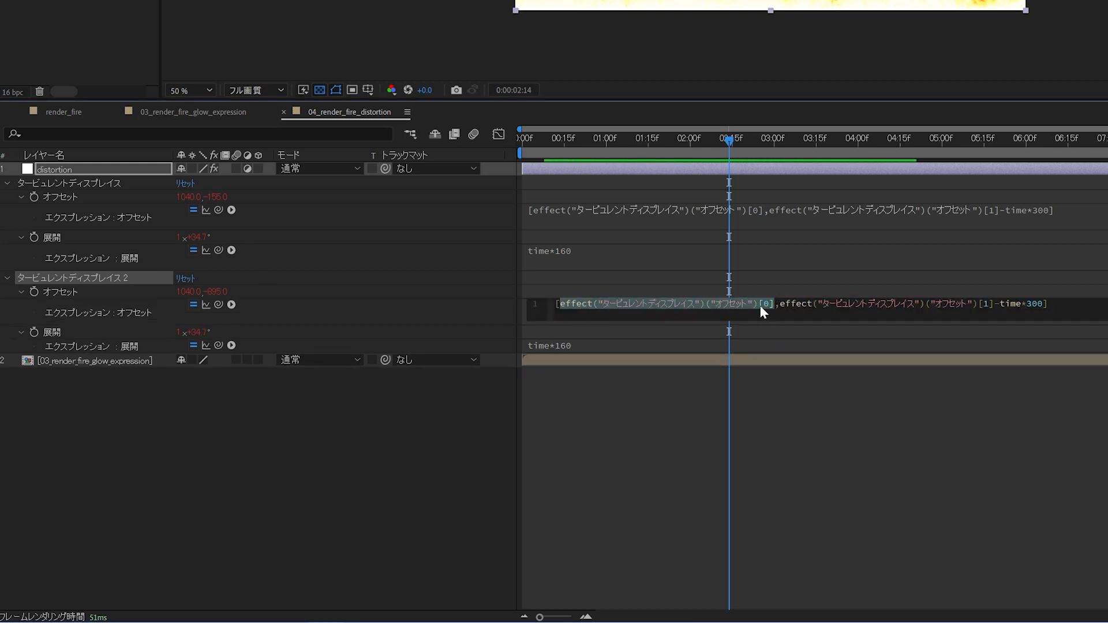
drag(218, 302, 186, 291)
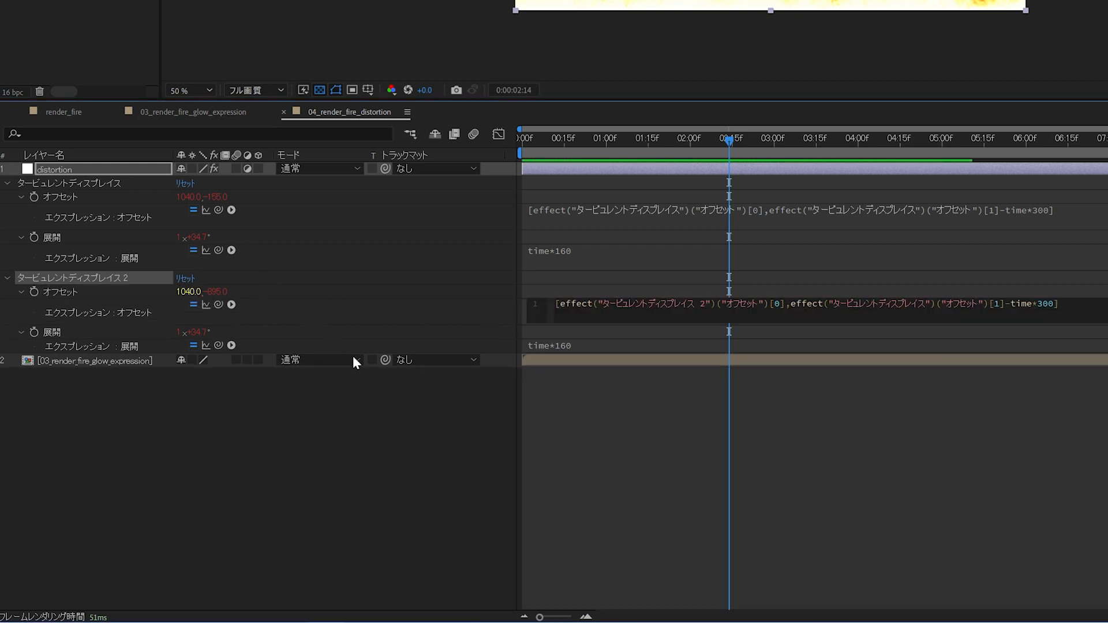
click(239, 320)
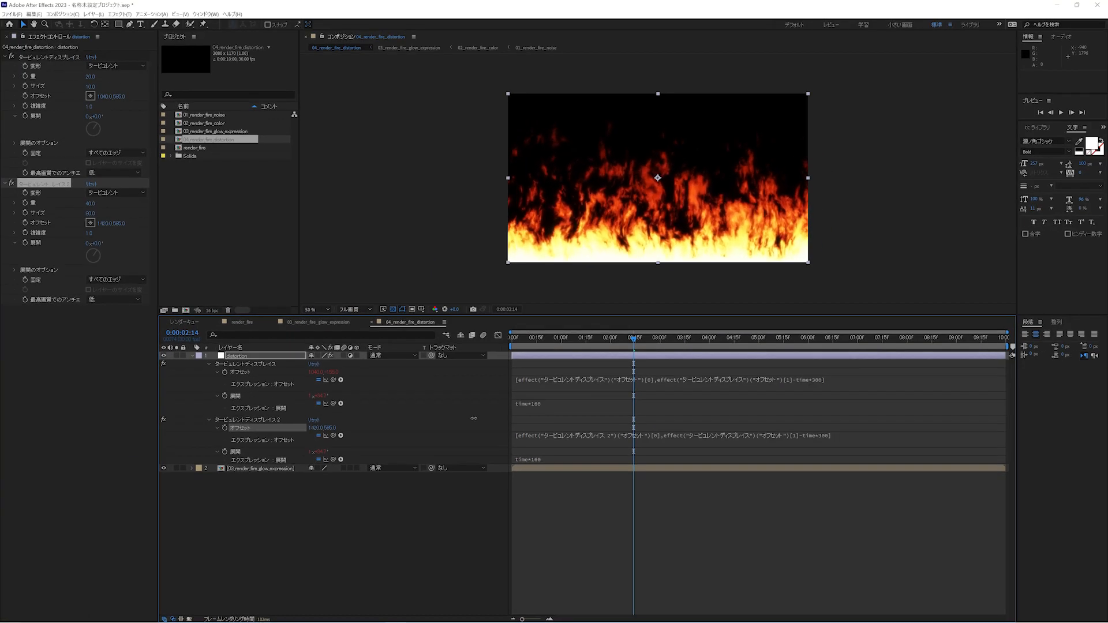
click(470, 418)
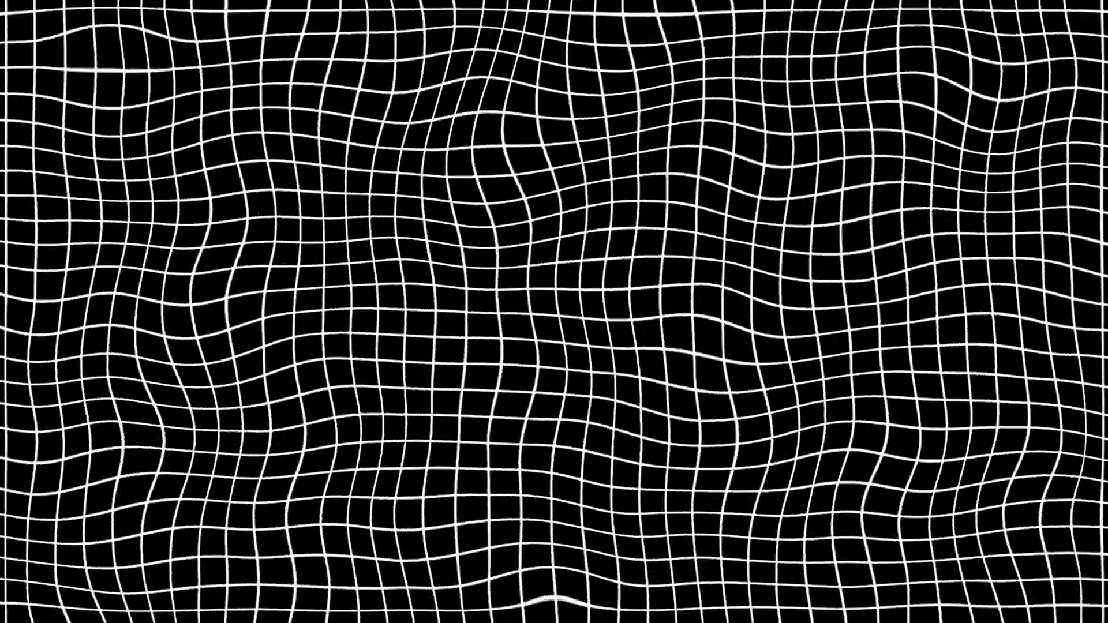
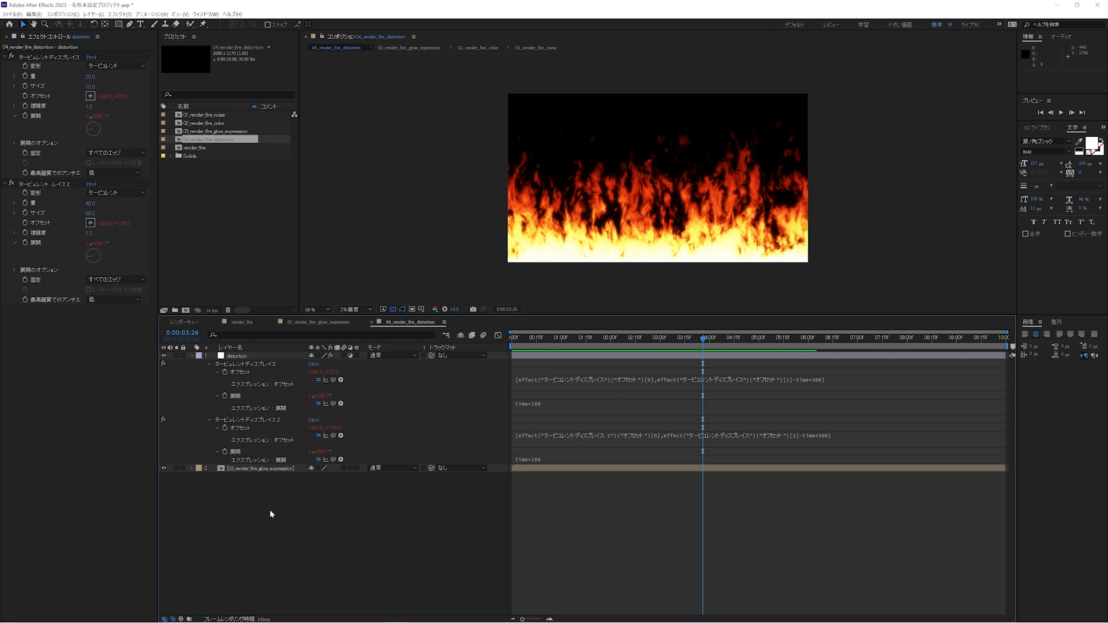
Apply the CC Glass effect to the distortion layer.
click(241, 356)
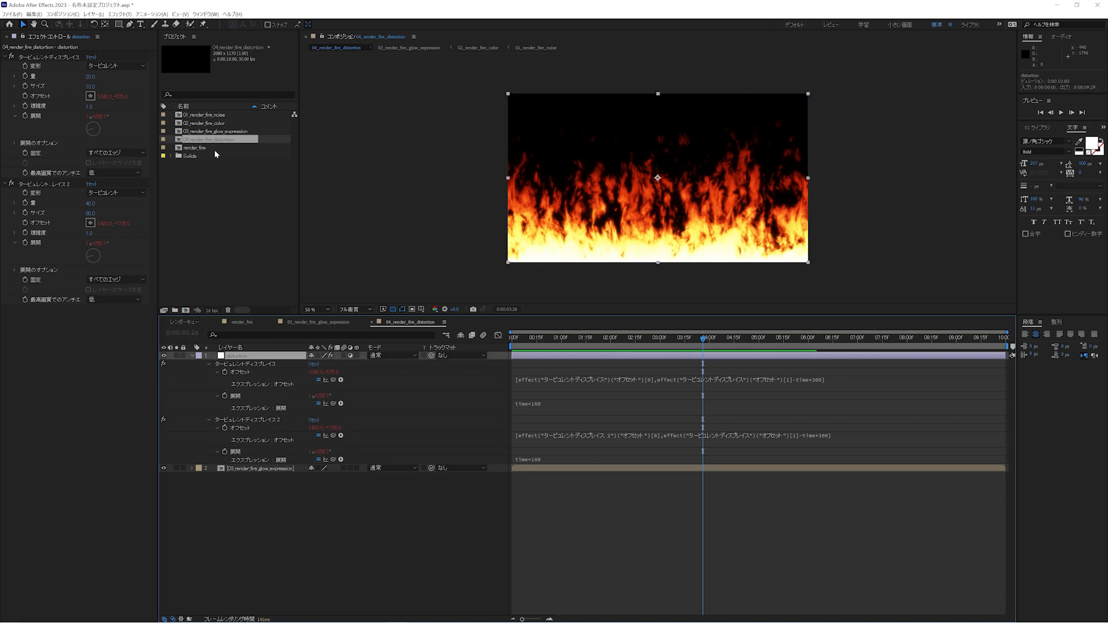
click(119, 14)
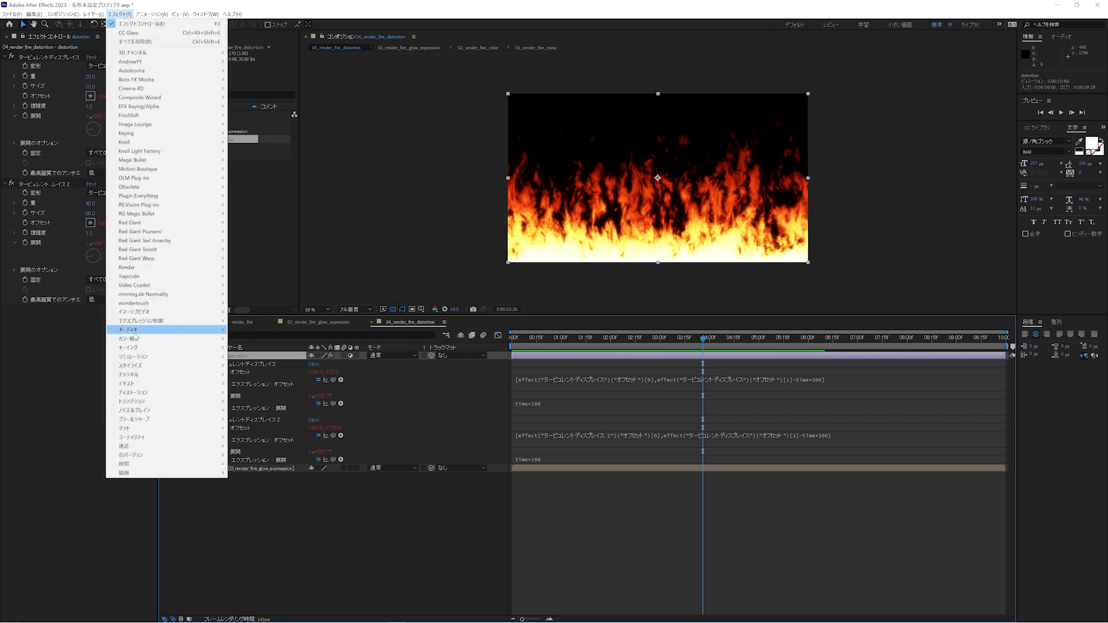
mouse_move(143, 365)
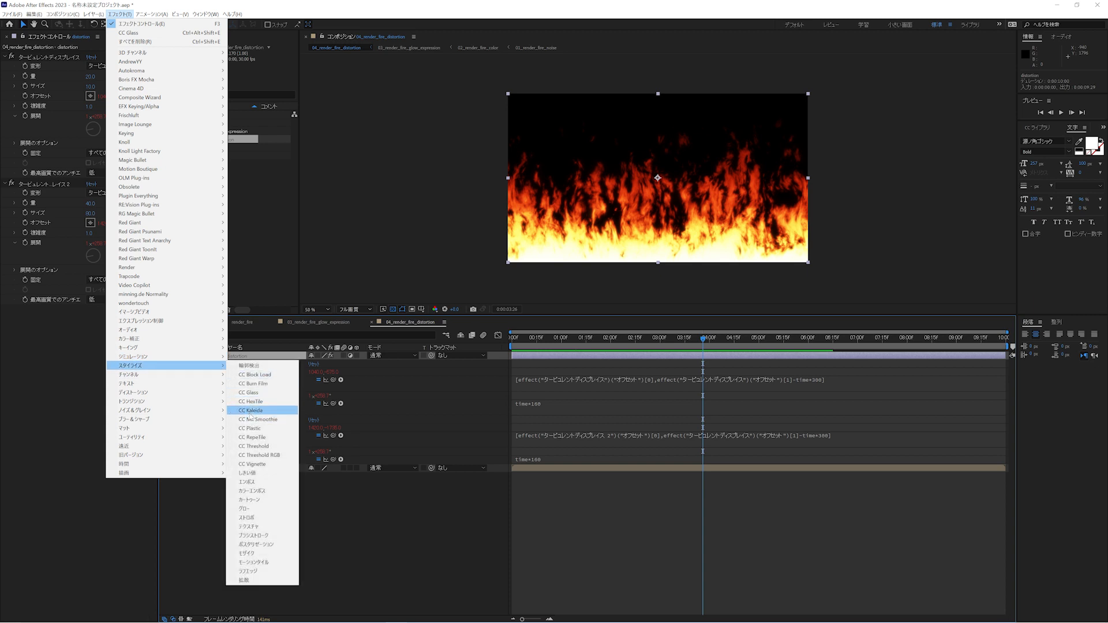
click(247, 393)
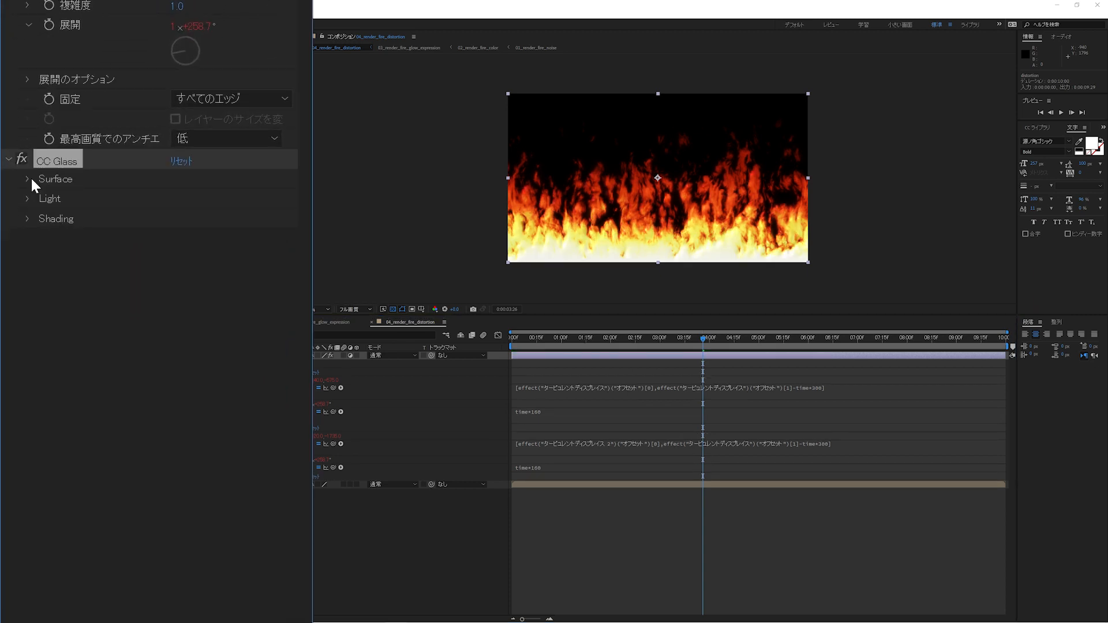
Set the CC Glass displacement to -25, height to 50 and specular to 0.
click(20, 271)
click(20, 362)
click(180, 280)
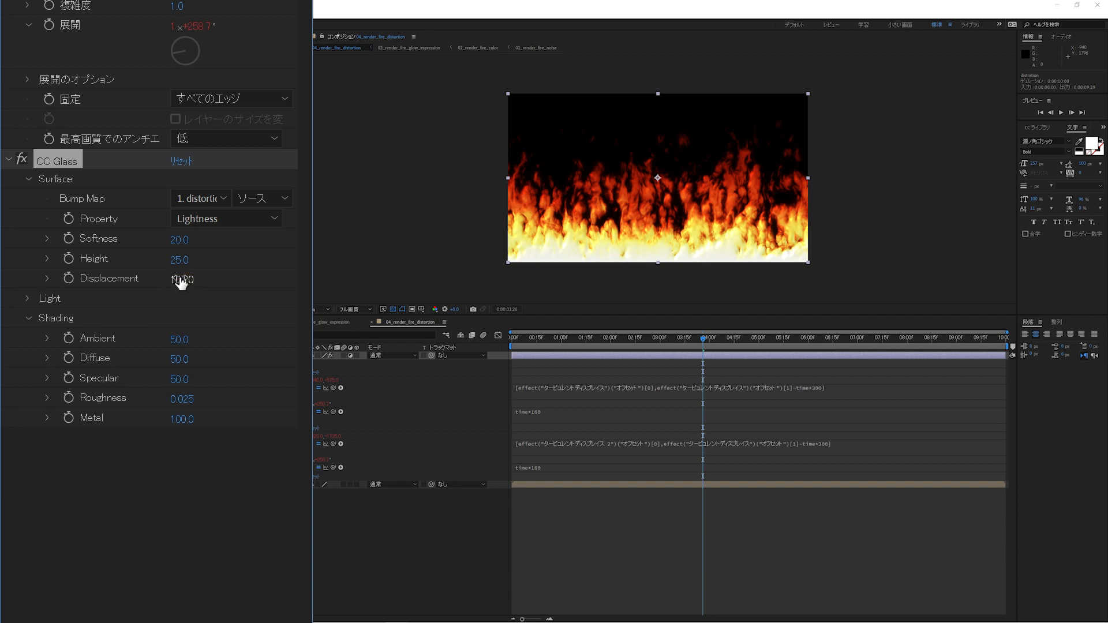
text(-25)
key(Return)
click(175, 261)
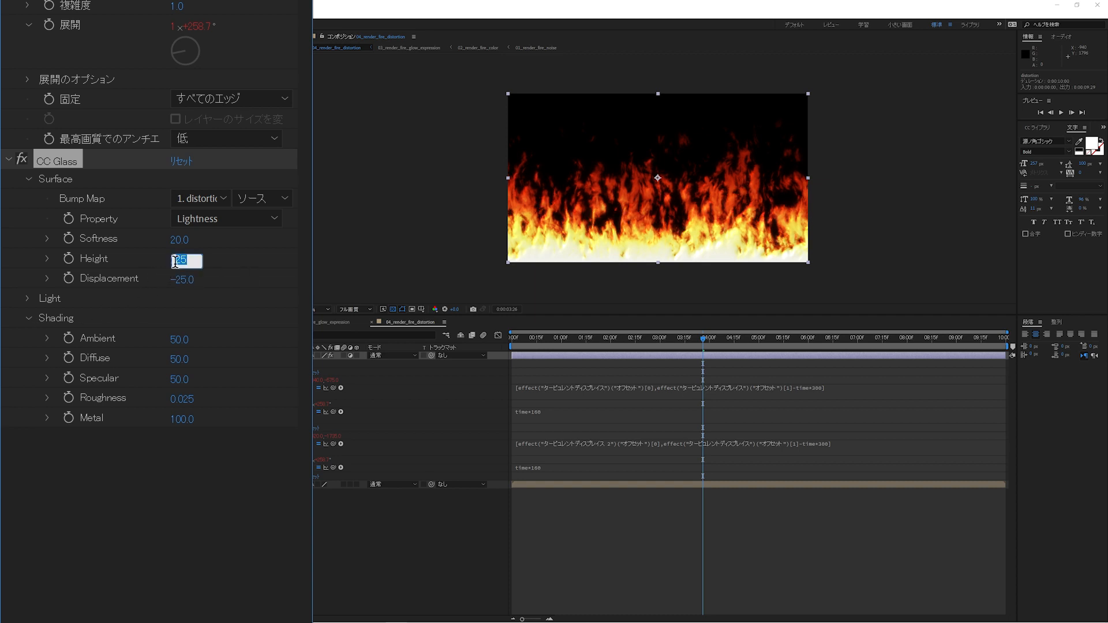
text(50)
key(Return)
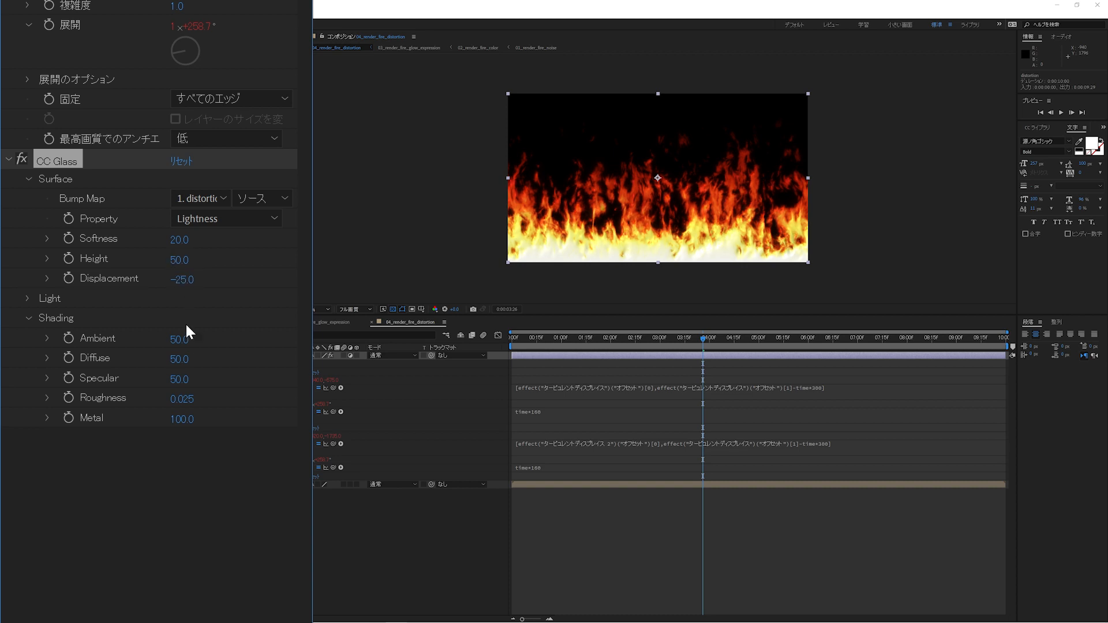
click(186, 379)
text(0)
key(Return)
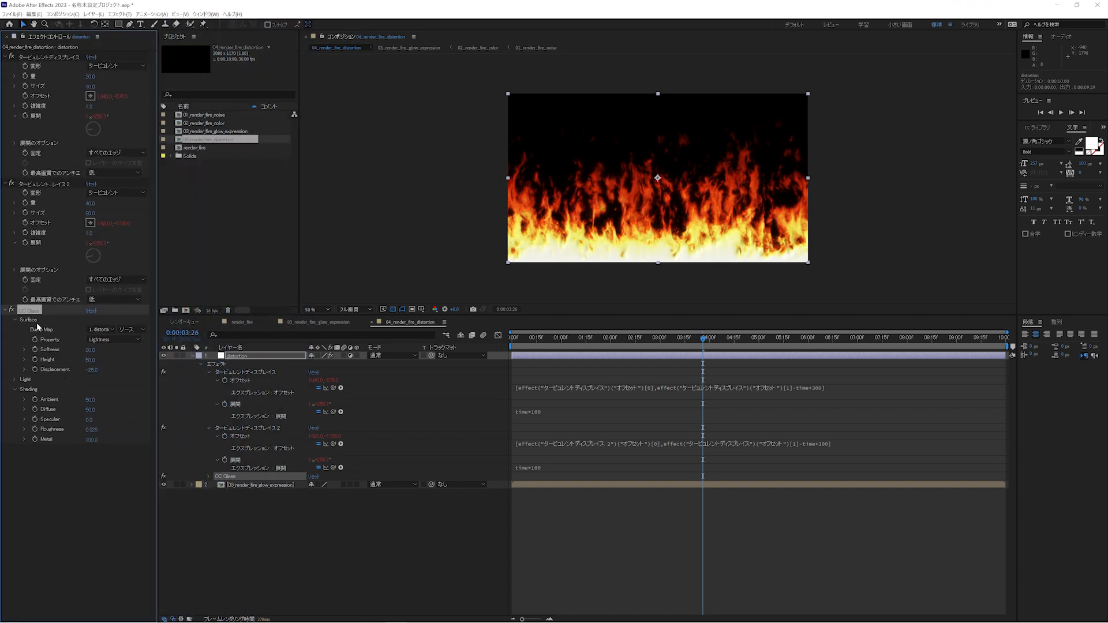
Move CC Glass above both Turbulent Displace effects and preview the fire animation.
drag(34, 315, 26, 57)
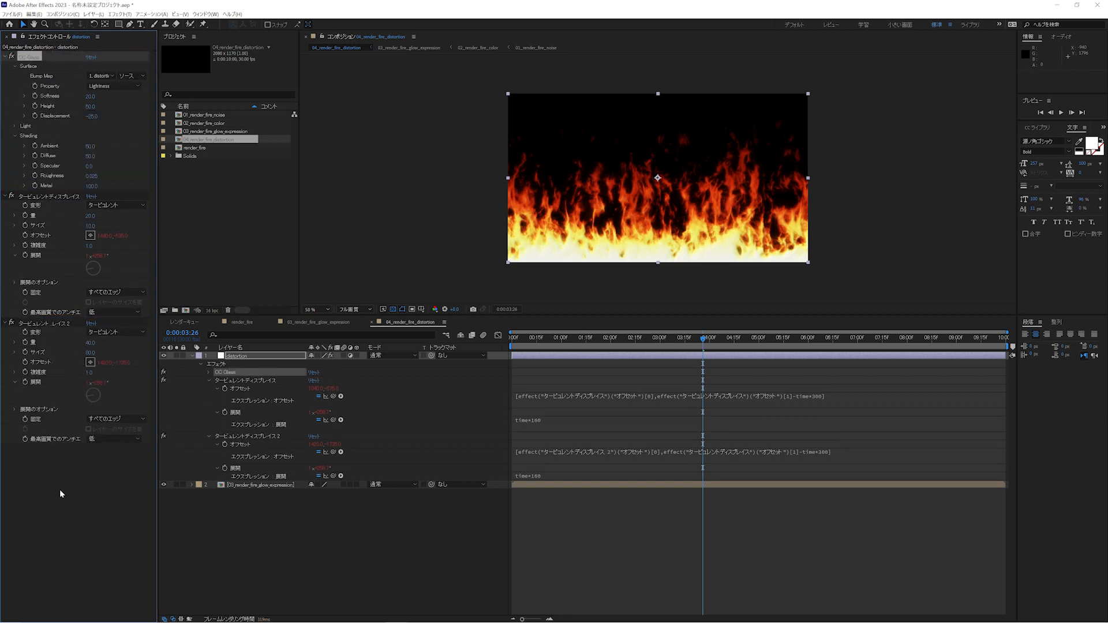
key(space)
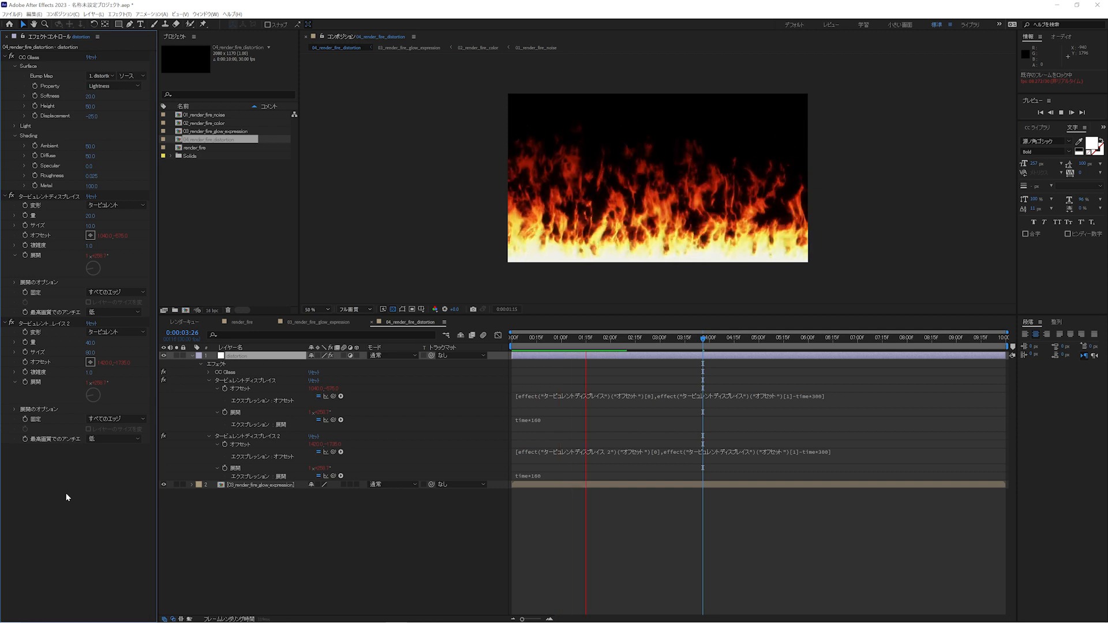
key(space)
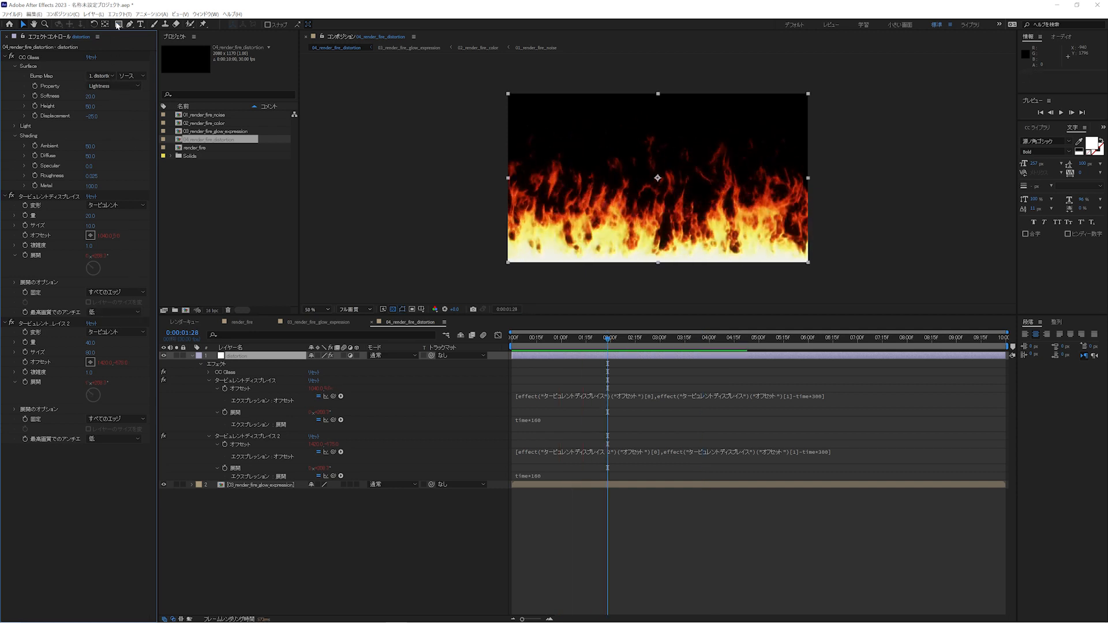
Apply the Directional Blur (ブラー(方向)) effect to the distortion layer with a blur length of 16.
click(119, 14)
mouse_move(147, 418)
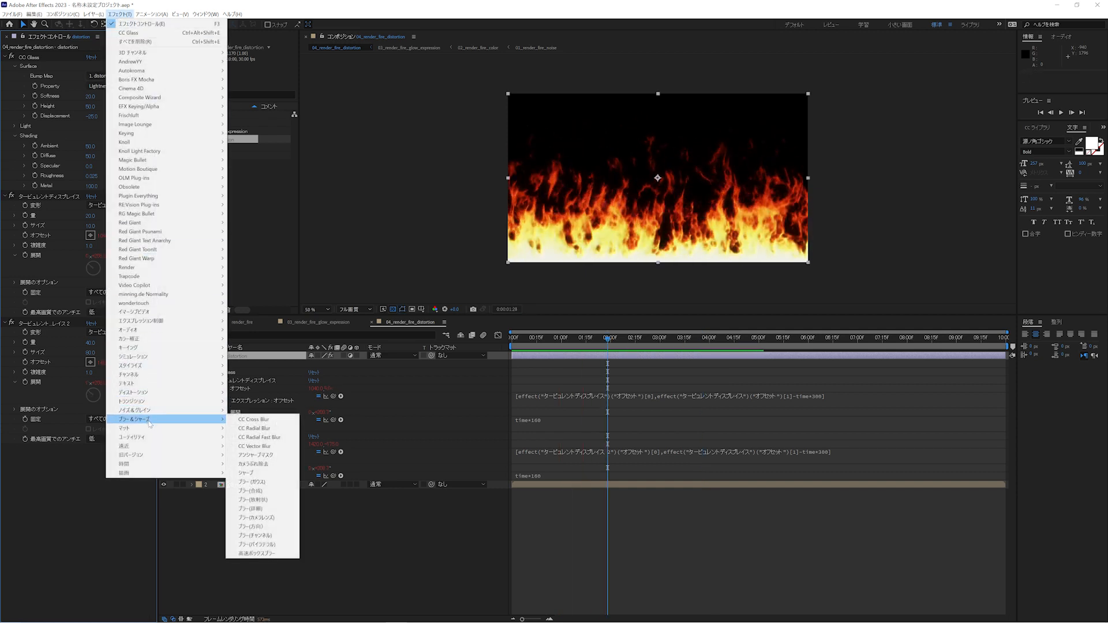
click(251, 527)
click(89, 487)
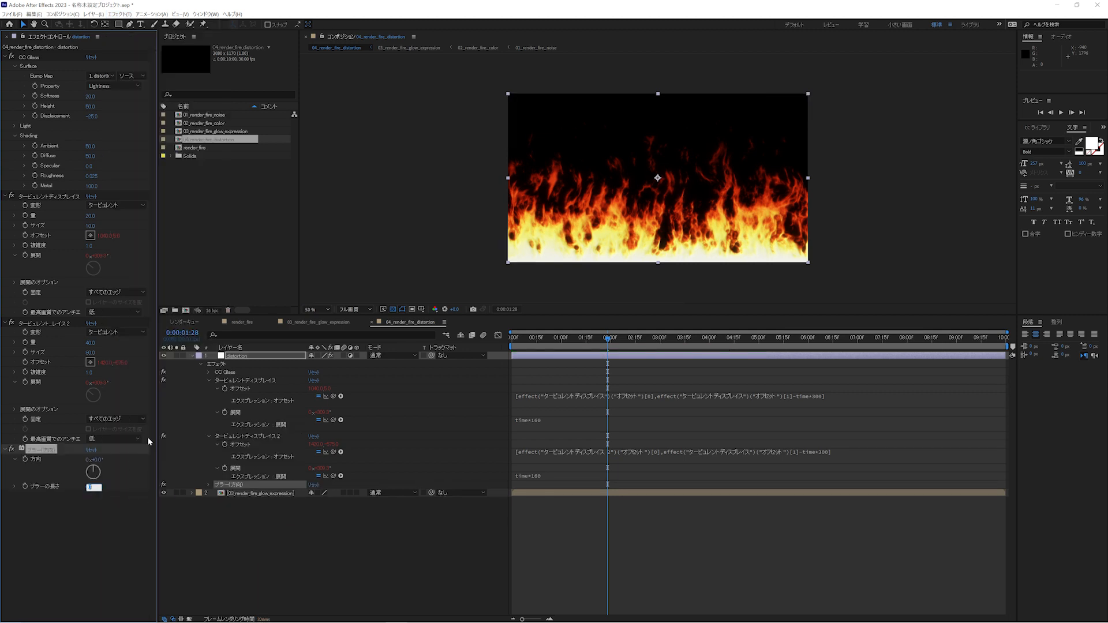
text(16)
key(Return)
Create a new composition from 04_render_fire_distortion and name it 05_render_master.
drag(227, 143, 185, 310)
click(193, 147)
key(Return)
text(ほ)
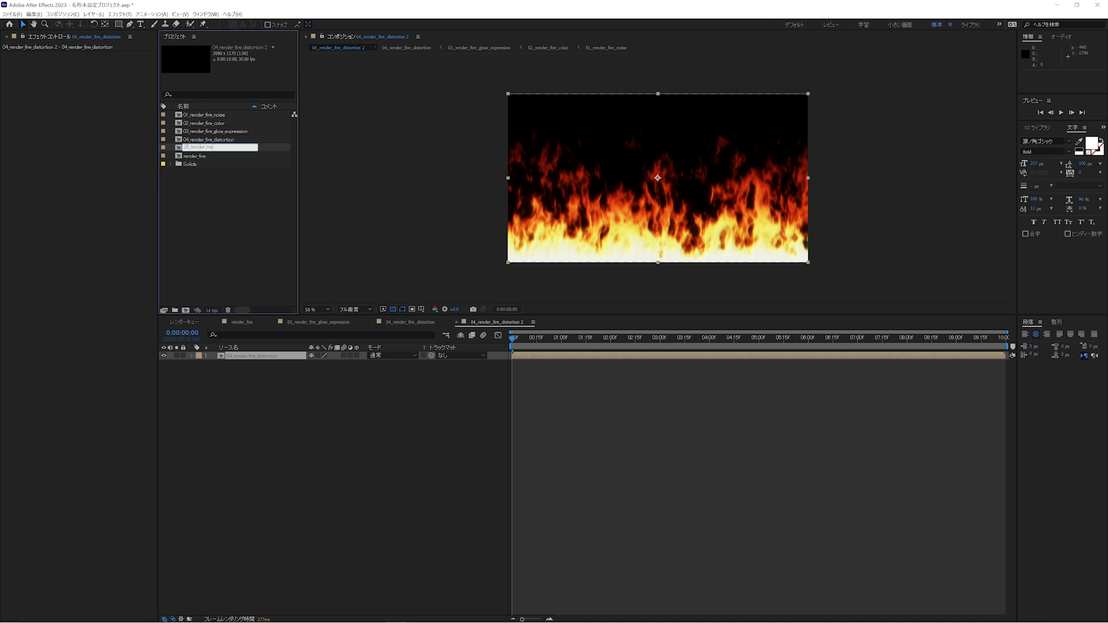
key(Return)
Add an adjustment layer above the fire in 05_render_master.
click(253, 421)
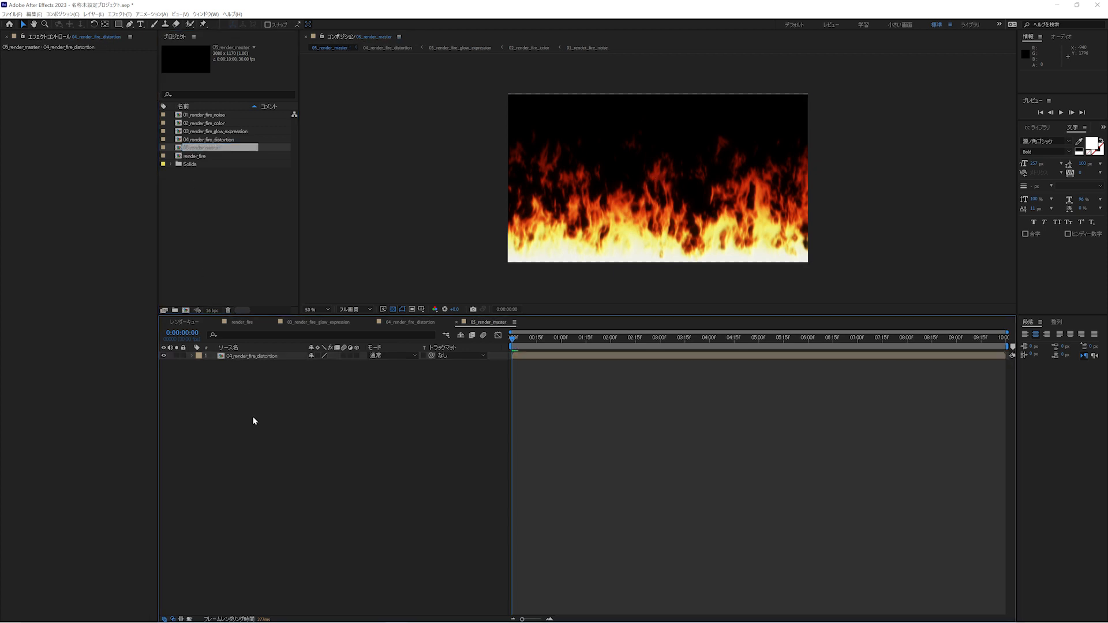
key(ctrl+alt+y)
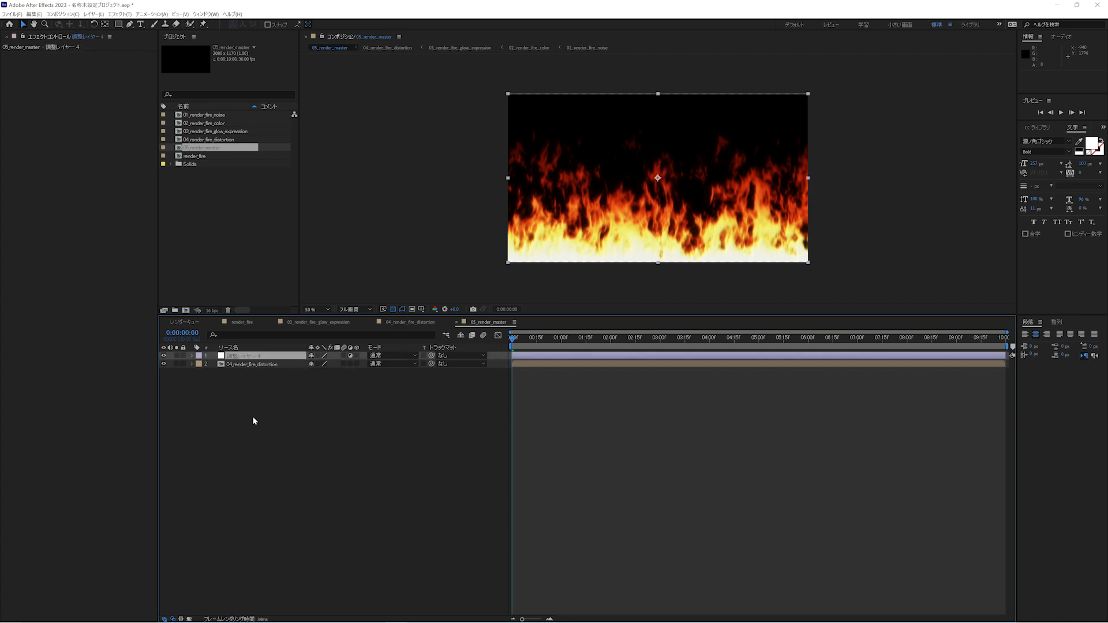
Rename the adjustment layer as distortion and apply the Displacement Map (ディスプレイスメントマップ) effect to it.
key(Return)
text(dhi)
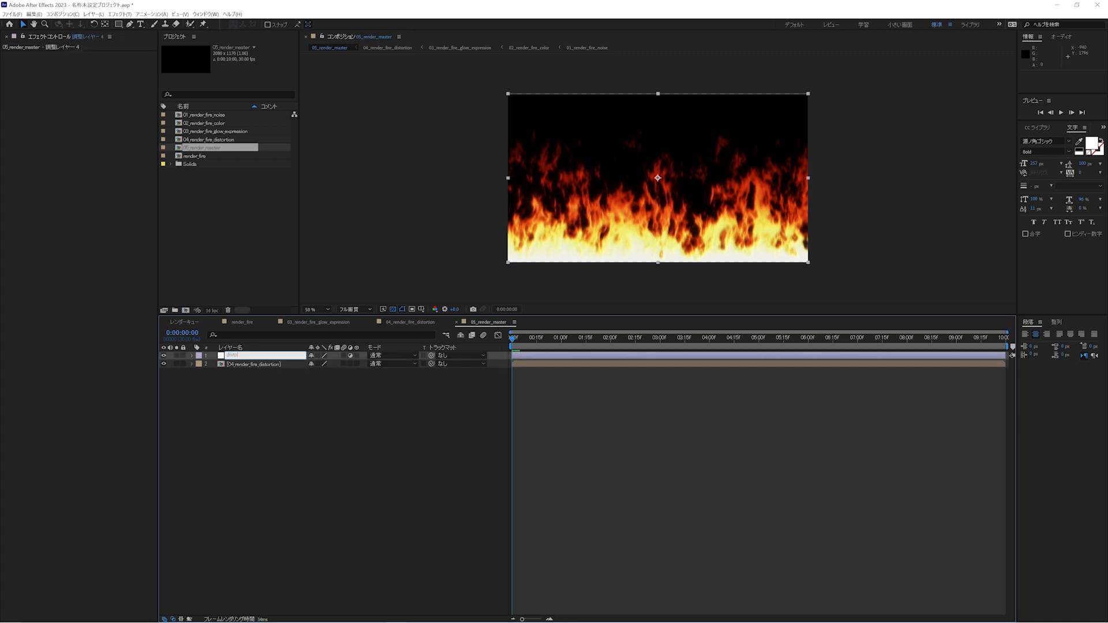
key(Return)
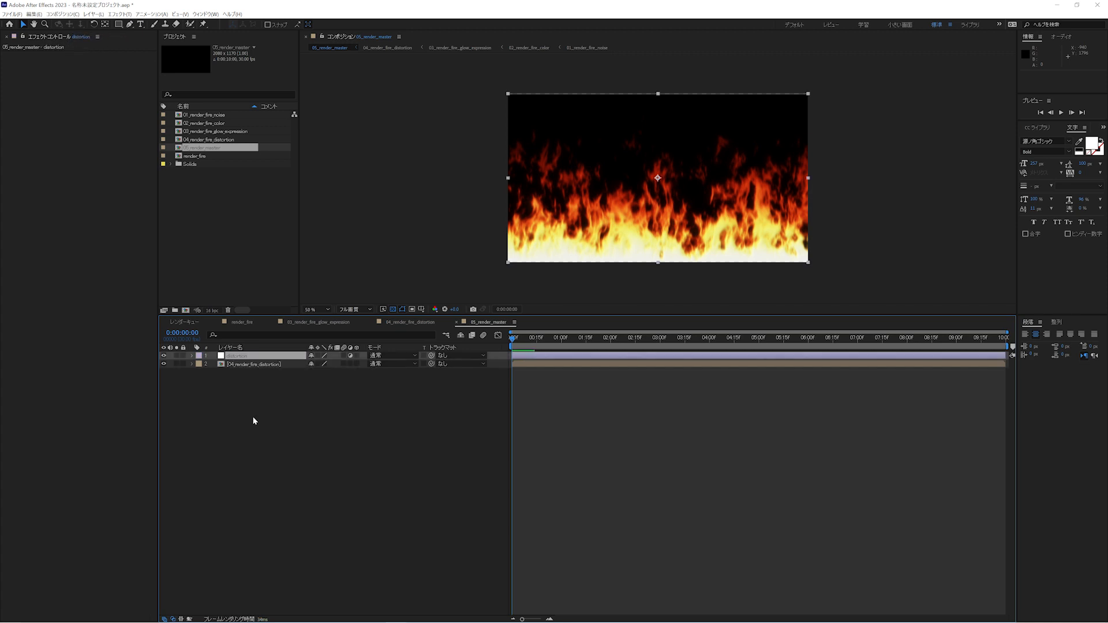
click(120, 14)
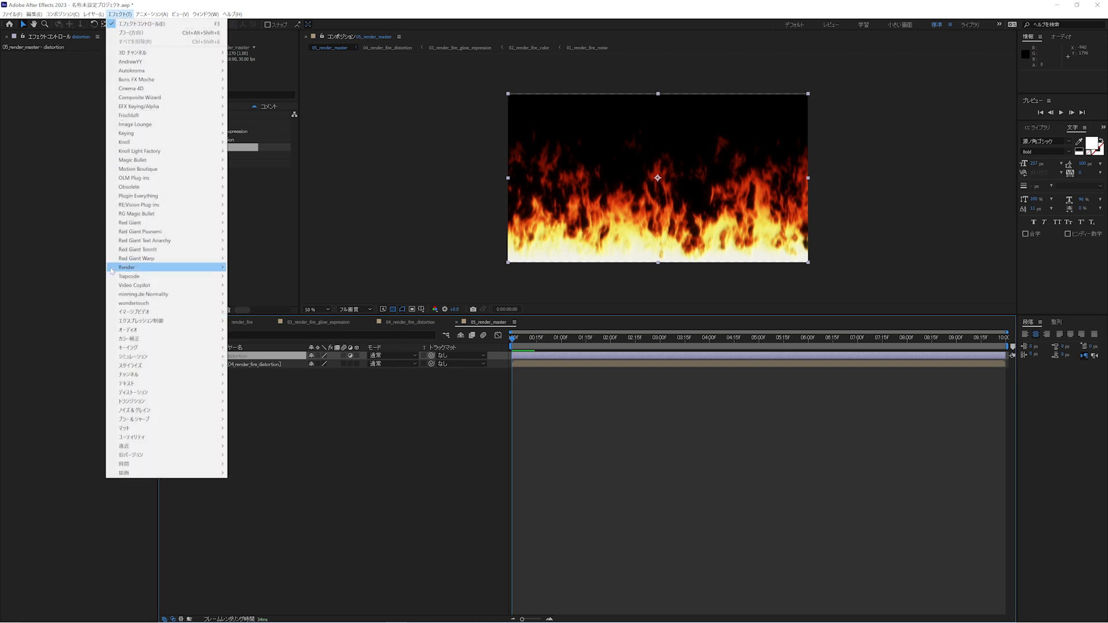
mouse_move(123, 393)
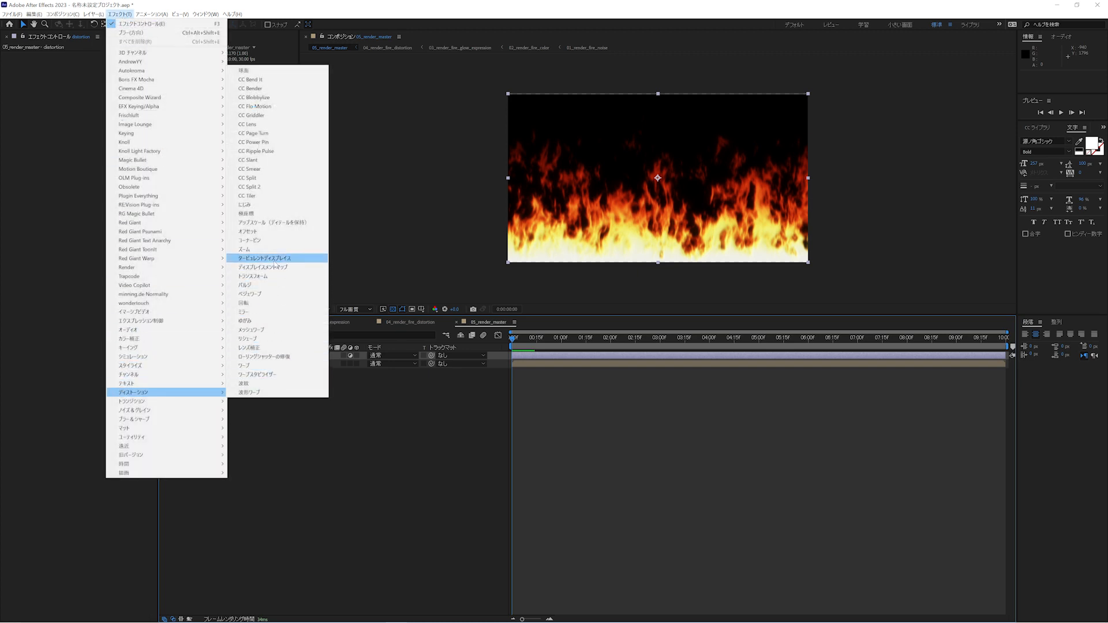
click(277, 267)
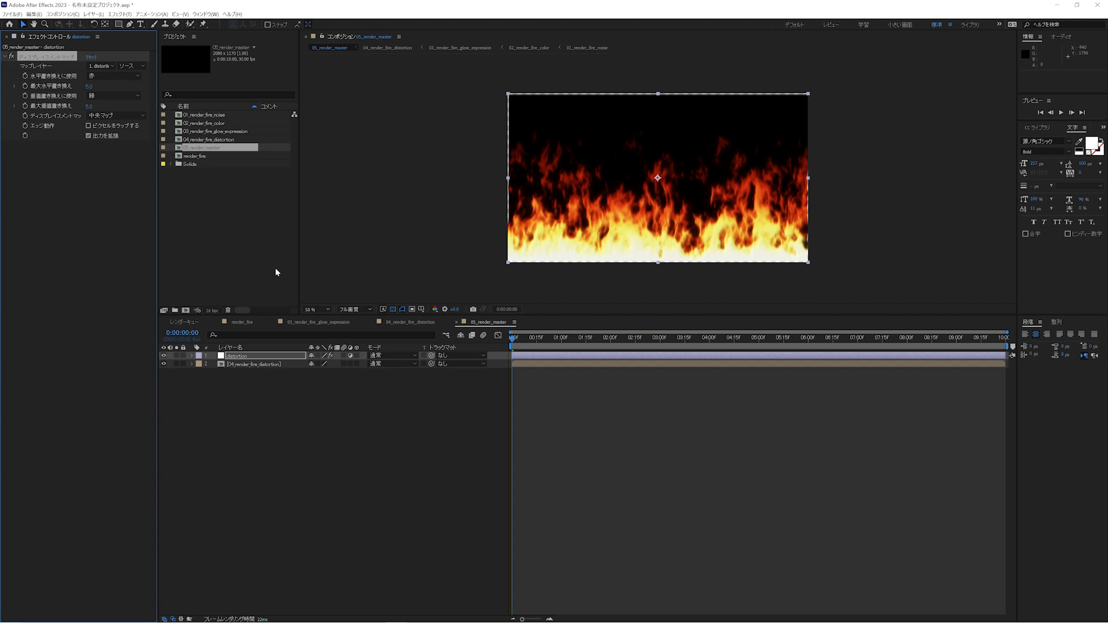
Create a new black solid in 05_render_master and rename the layer as noise.
click(278, 406)
key(ctrl+y)
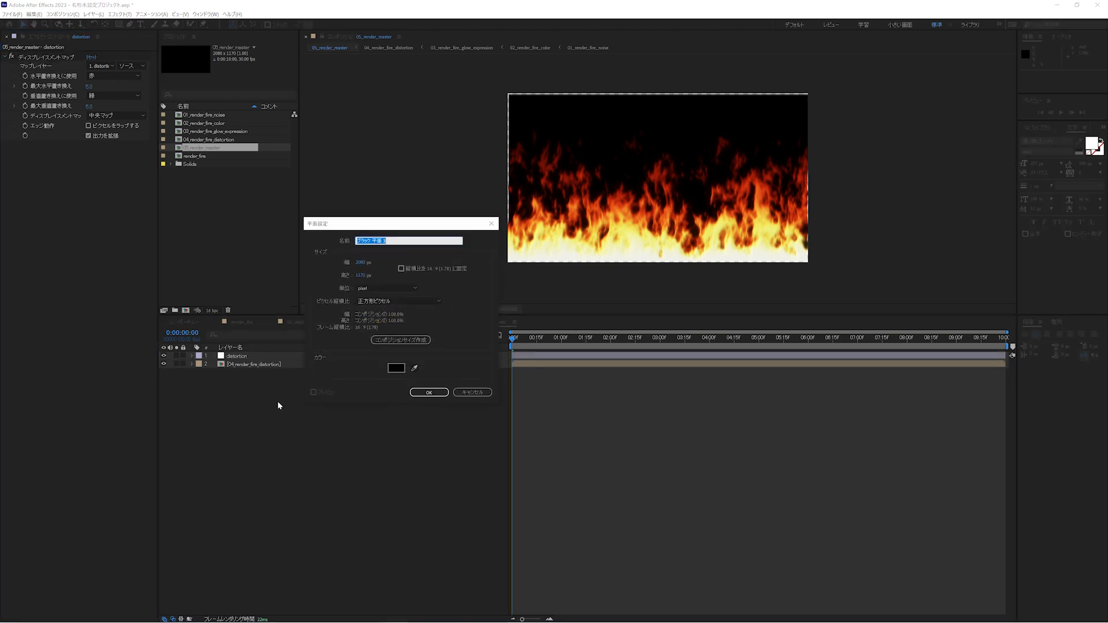
key(Return)
key(Return)
text(noise)
key(Return)
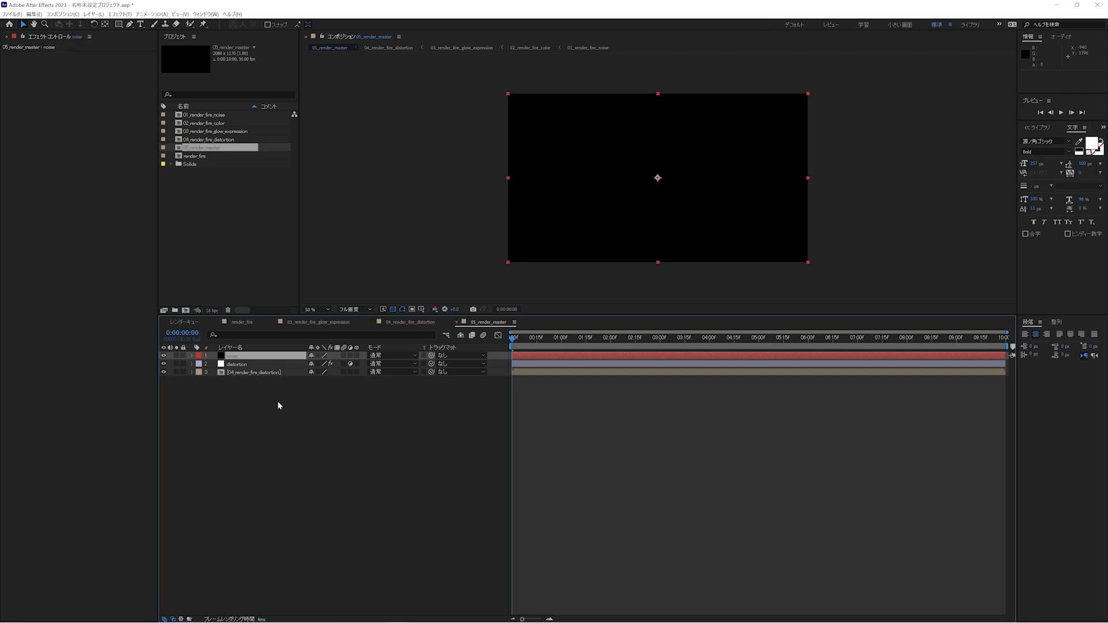
Apply Fractal Noise (フラクタルノイズ) to the noise layer with the fractal type タービュレント(滑らか).
click(120, 13)
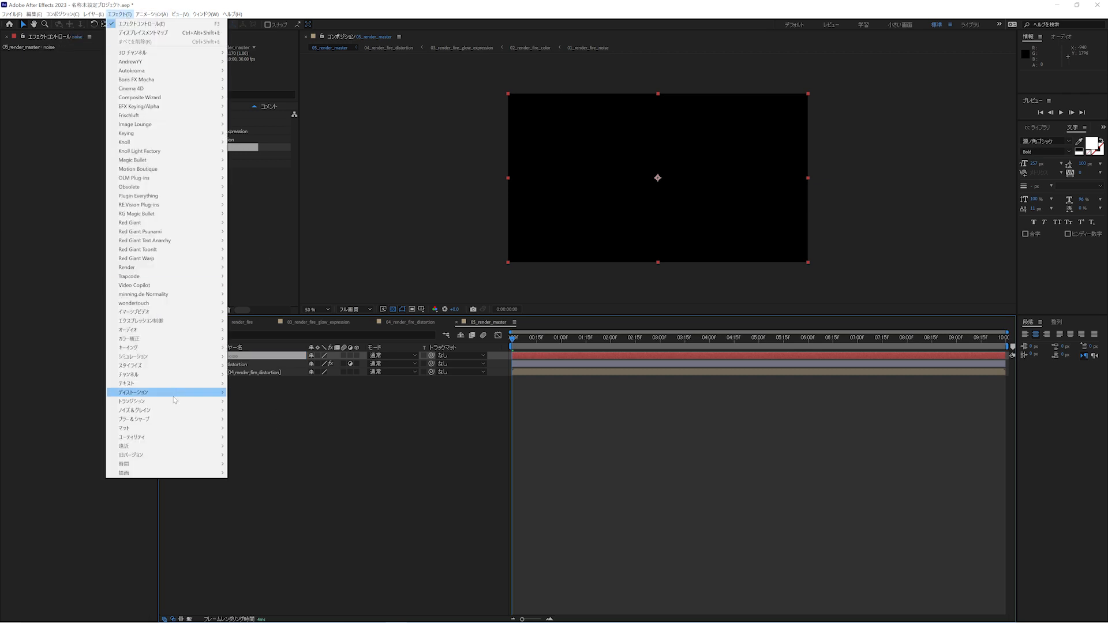
mouse_move(172, 422)
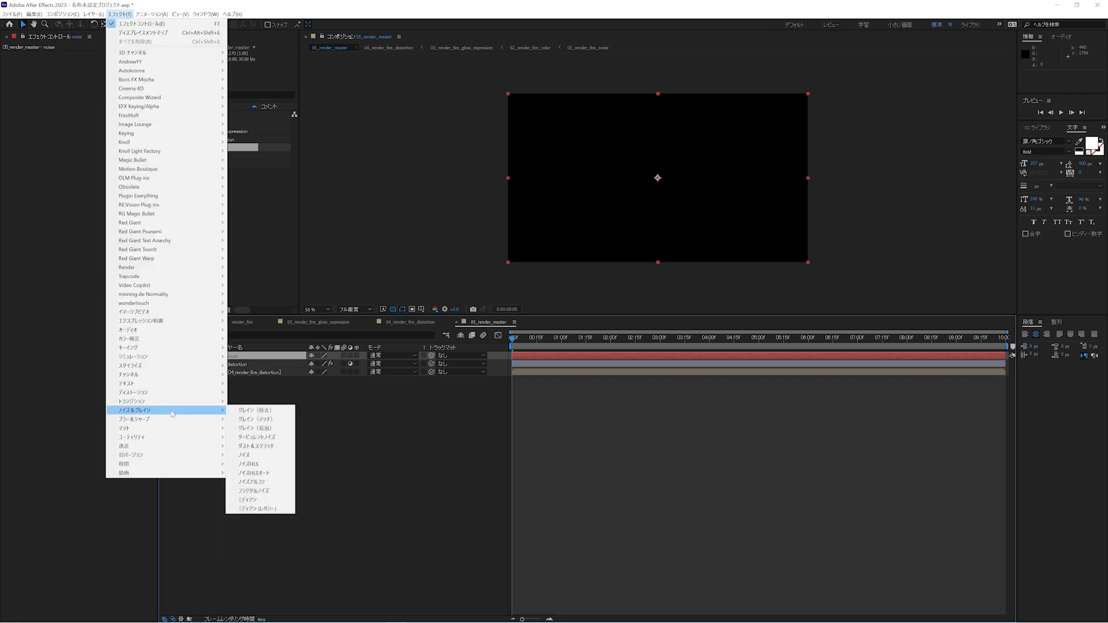
click(257, 490)
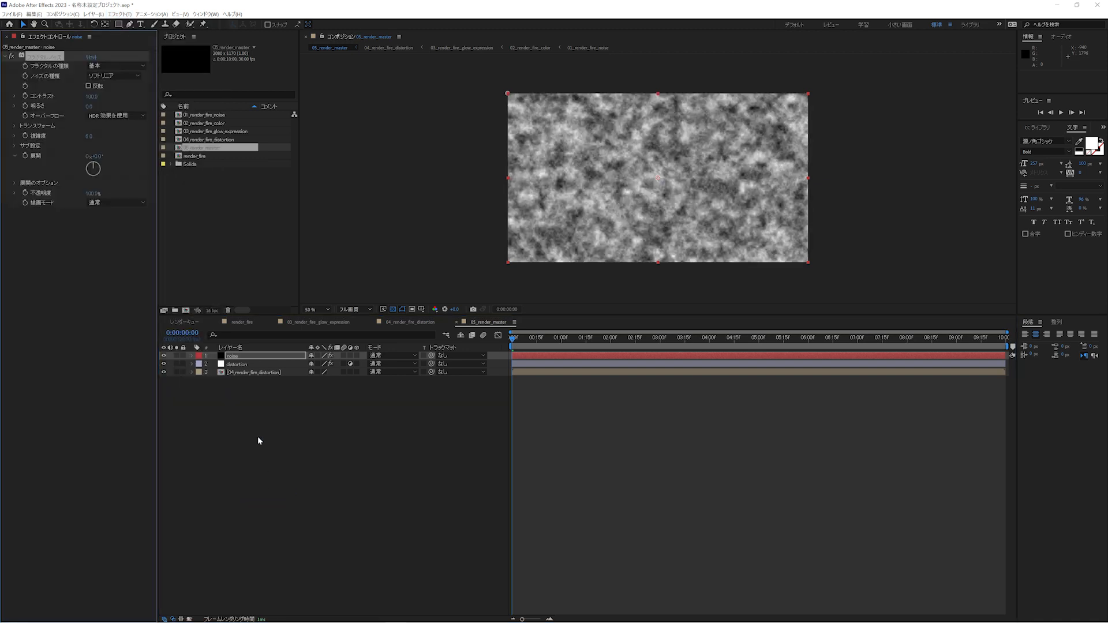
click(167, 70)
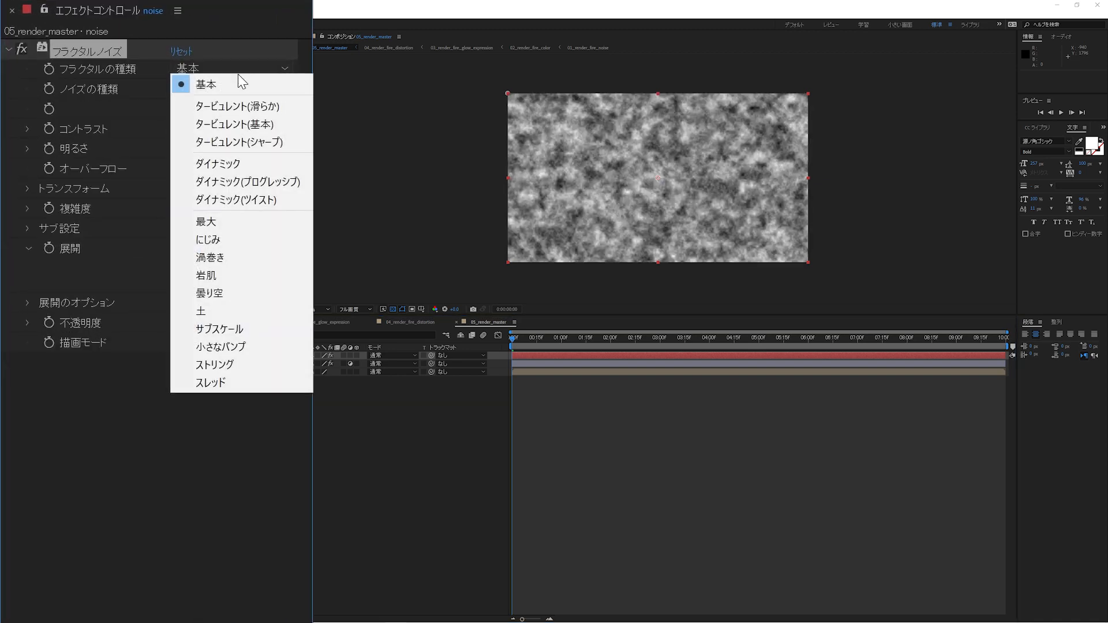
click(243, 108)
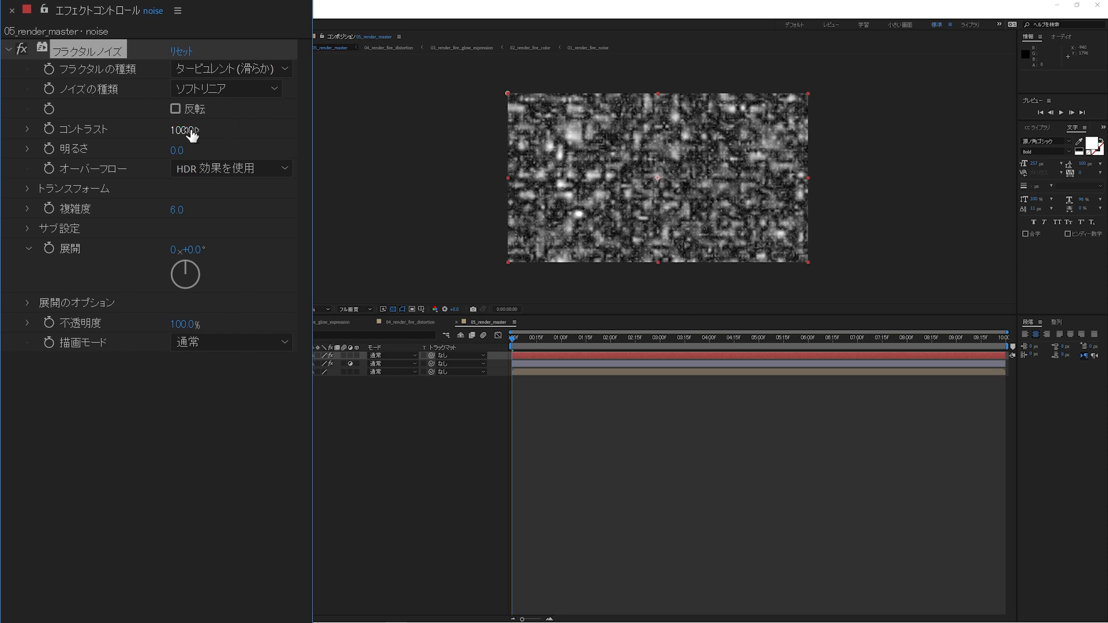
Set the Fractal Noise brightness (明るさ) to -20 and its transform scale (スケール) to 300.
click(178, 150)
text(-20)
key(Return)
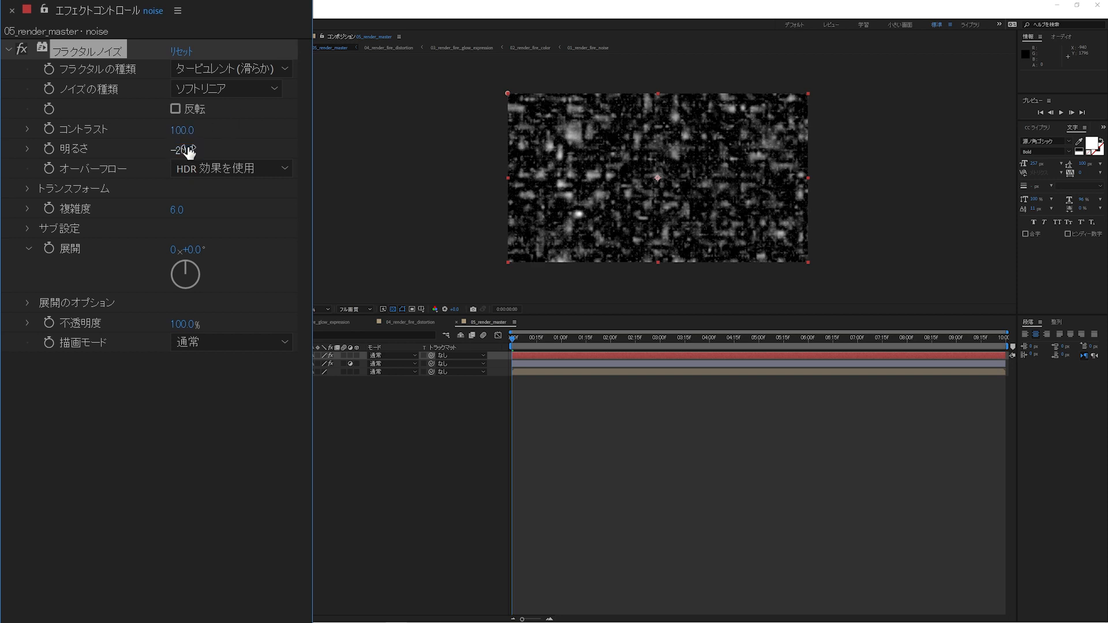
click(28, 188)
click(179, 249)
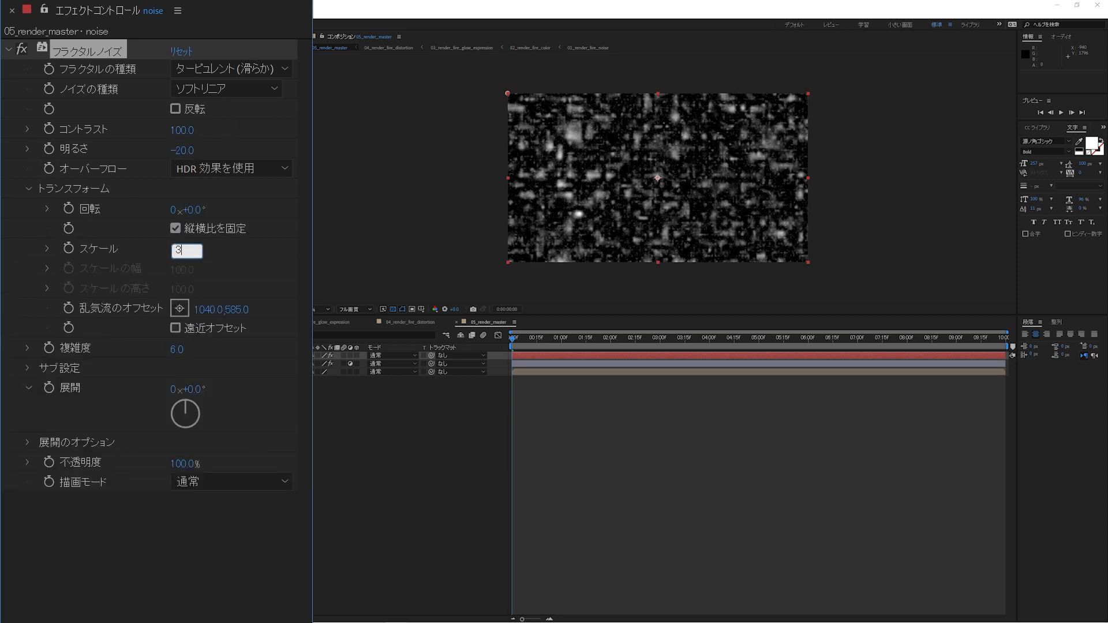
text(300)
key(Return)
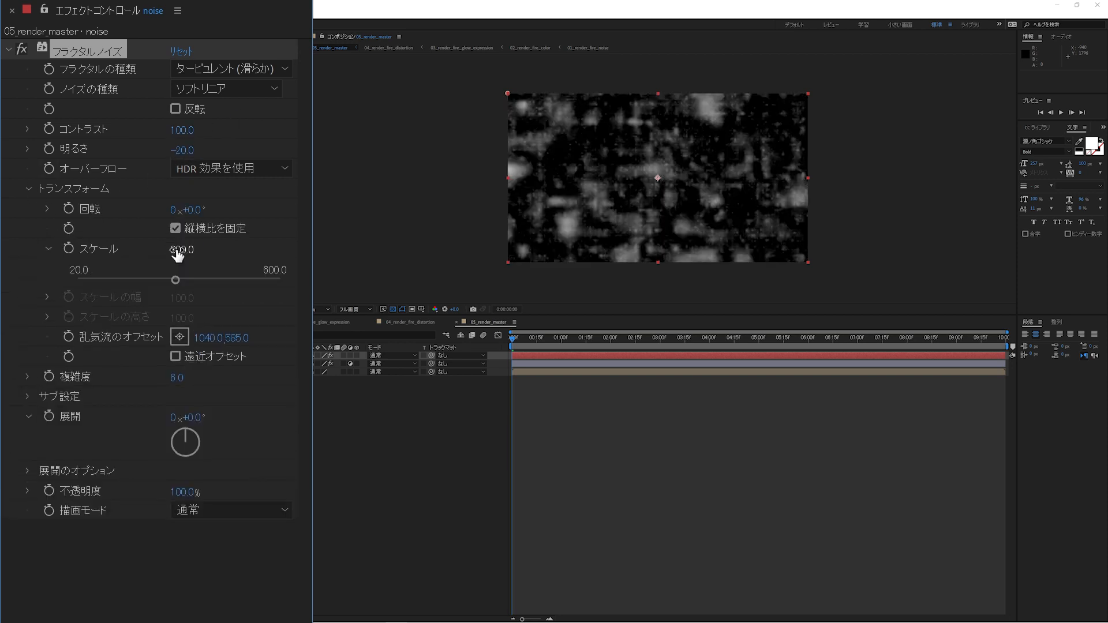
Add the expression [0,-time*800] to the Fractal Noise turbulence offset (乱気流のオフセット) and preview the motion.
alt+click(68, 336)
text([0,)
text(time*800)
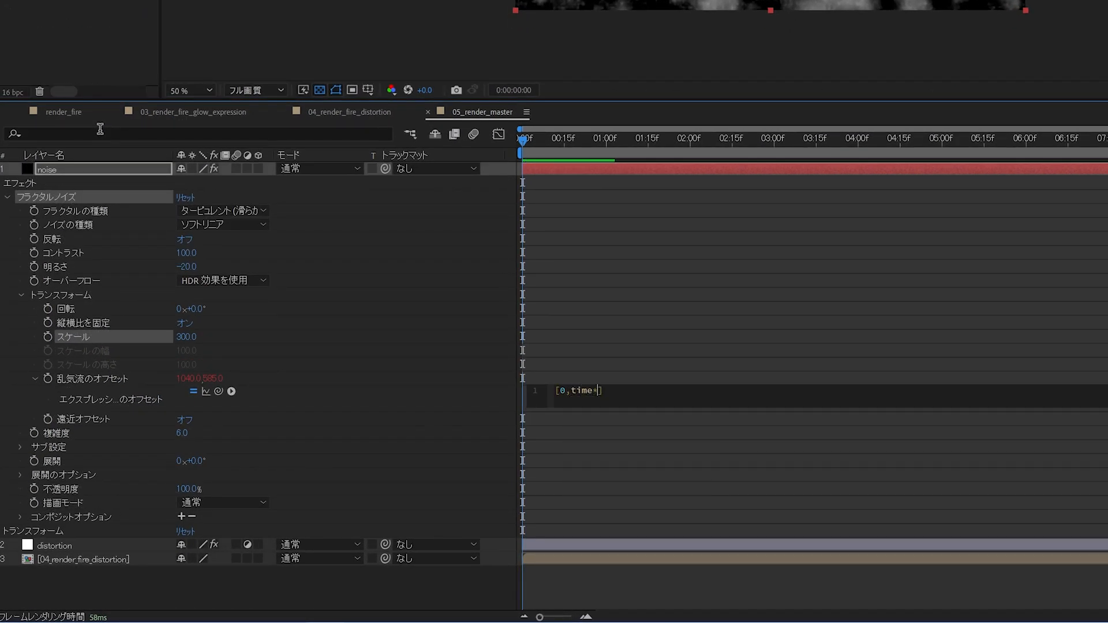
key(Left)
key(Left)
key(Left)
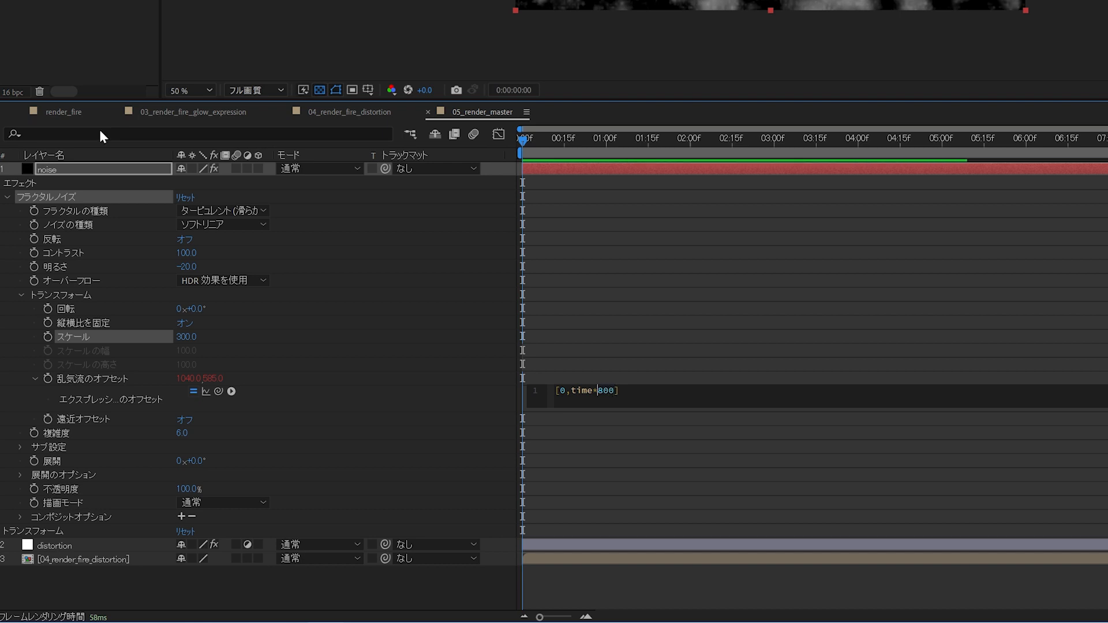
key(Left)
text(-)
key(KP_Enter)
key(space)
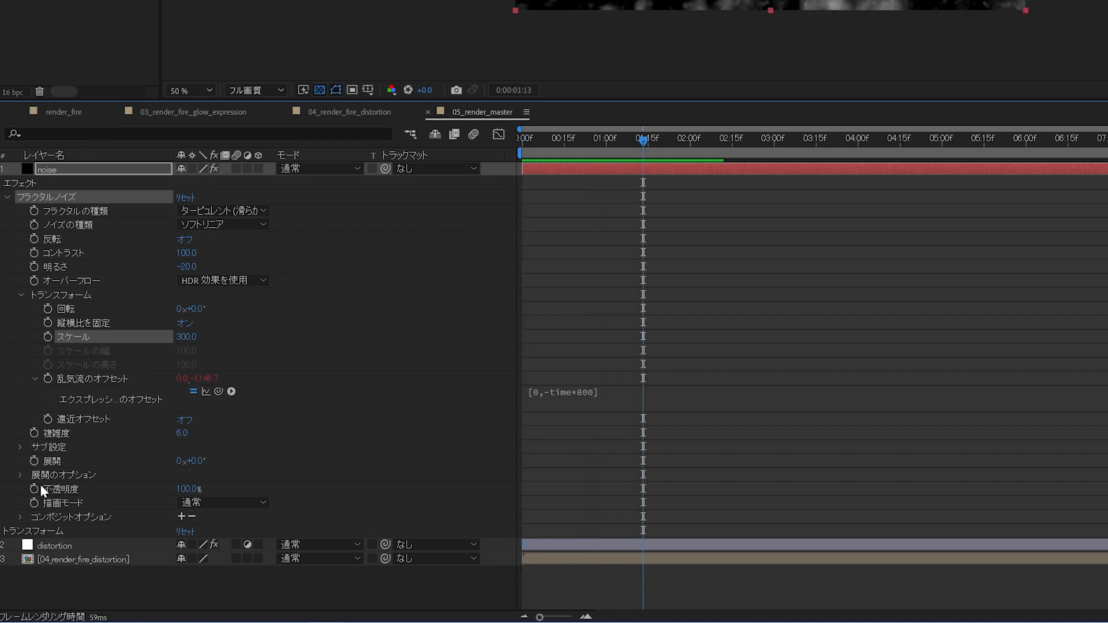
Add the expression time*800 to the Fractal Noise evolution (展開) and preview the animated noise.
alt+click(33, 460)
text(ti)
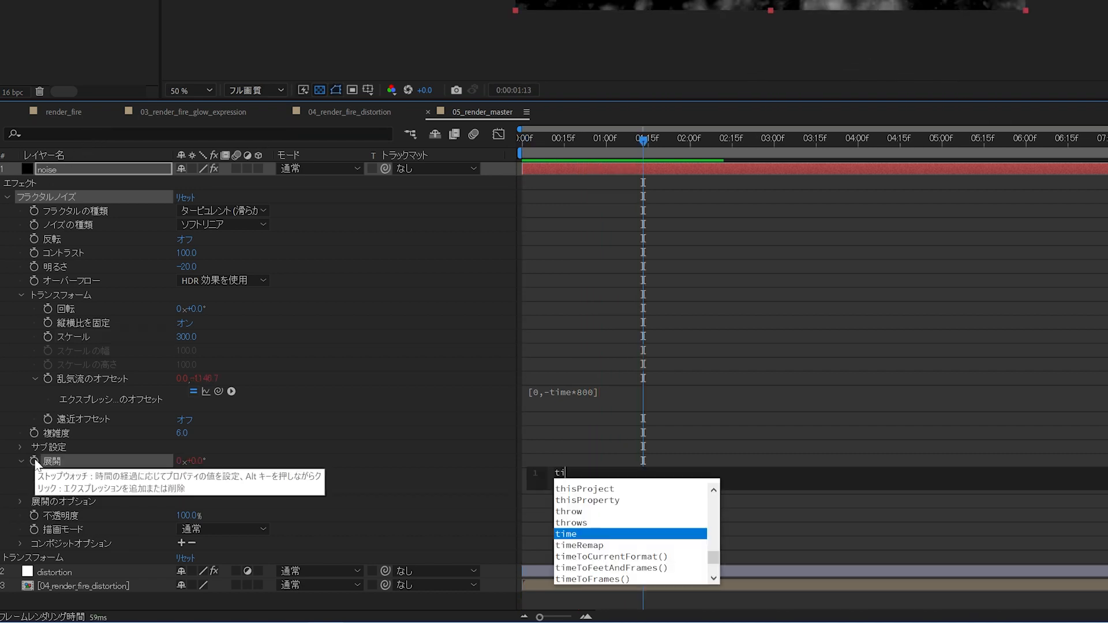
text(me*800)
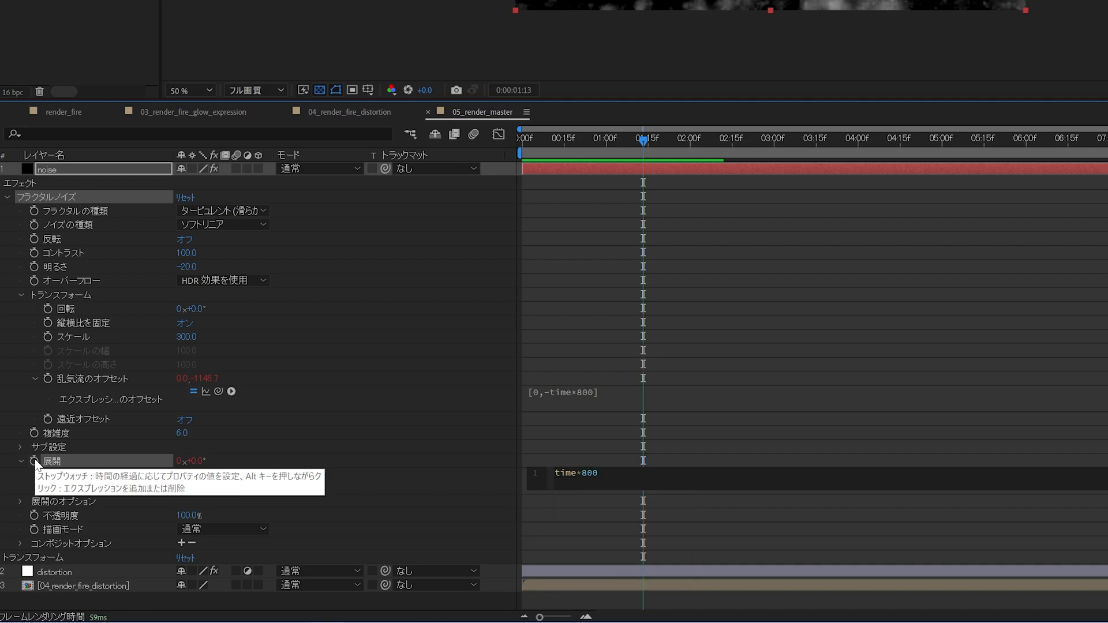
key(KP_Enter)
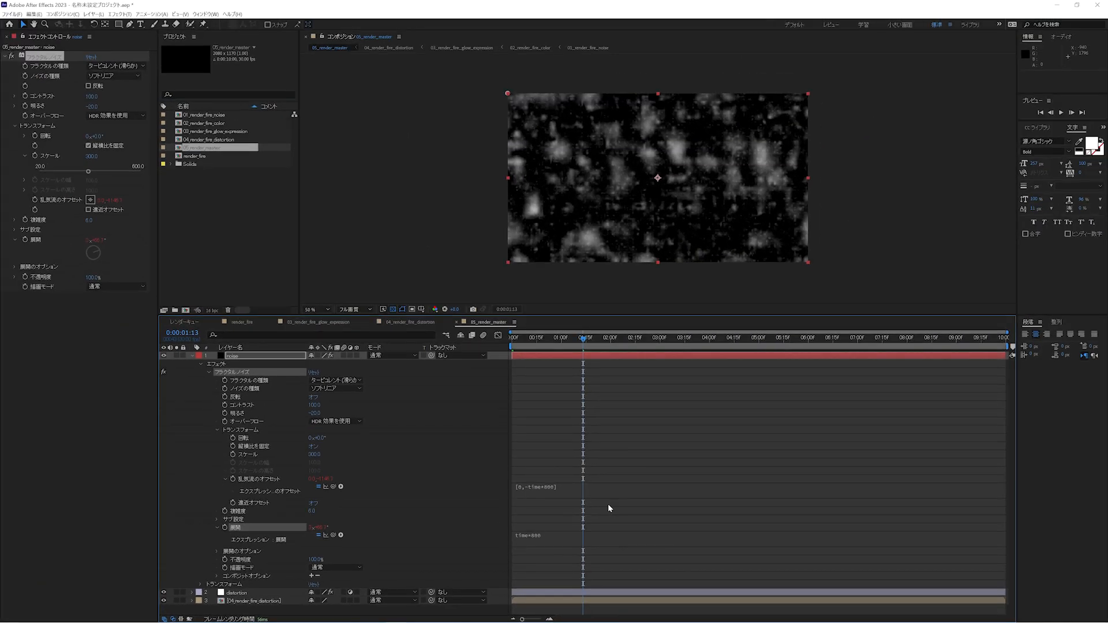
click(687, 423)
key(space)
key(space)
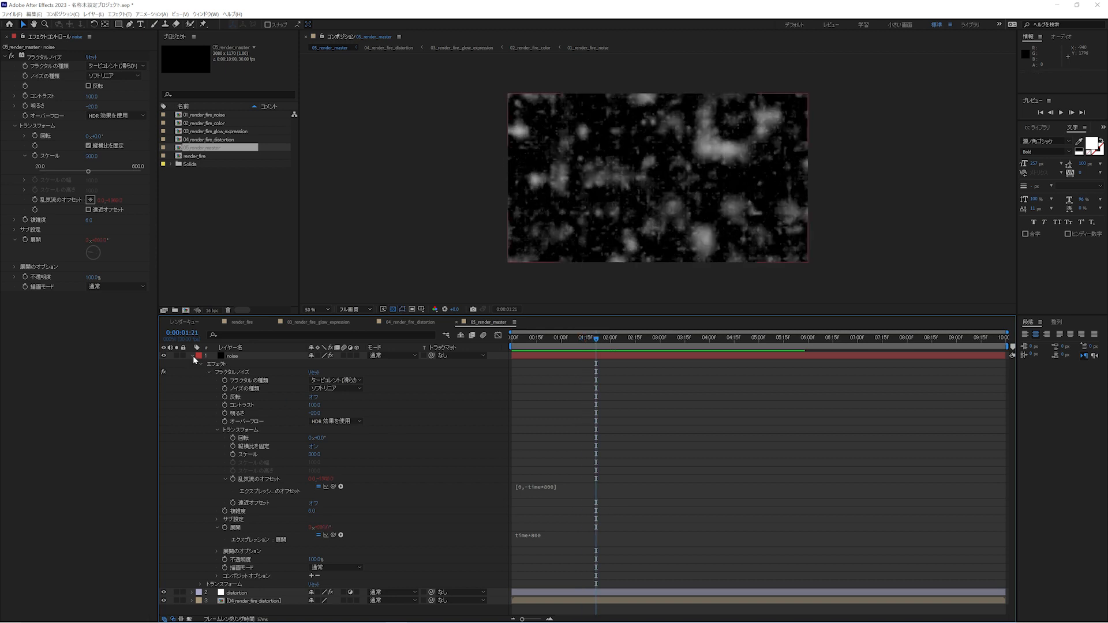
Precompose the noise layer as noise_map, moving all attributes into the new composition.
click(193, 356)
click(244, 356)
key(ctrl+shift+c)
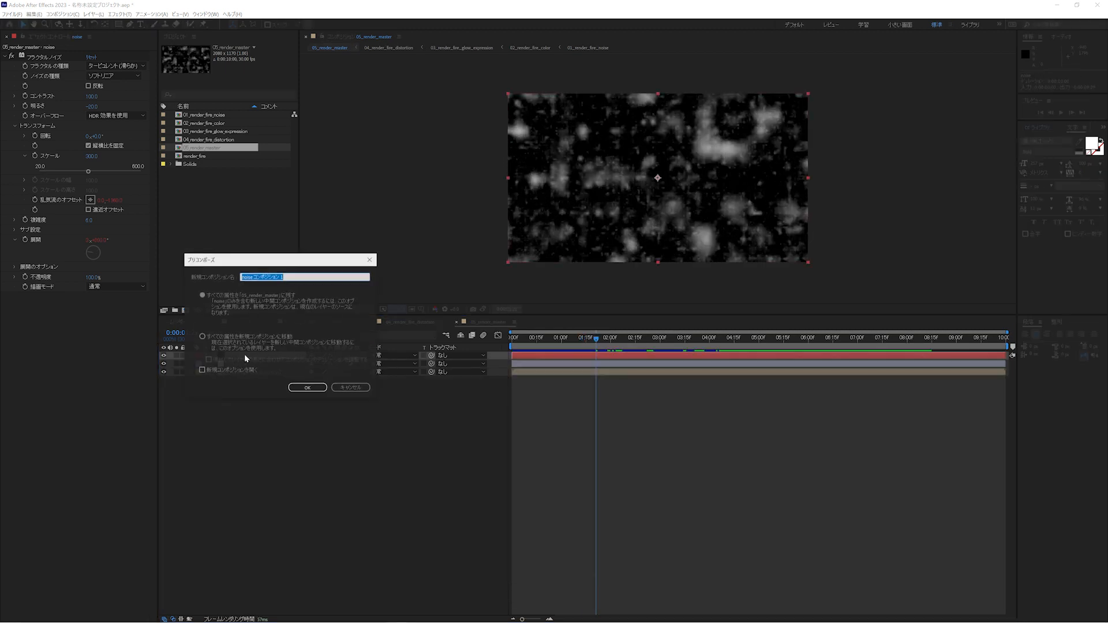
click(234, 340)
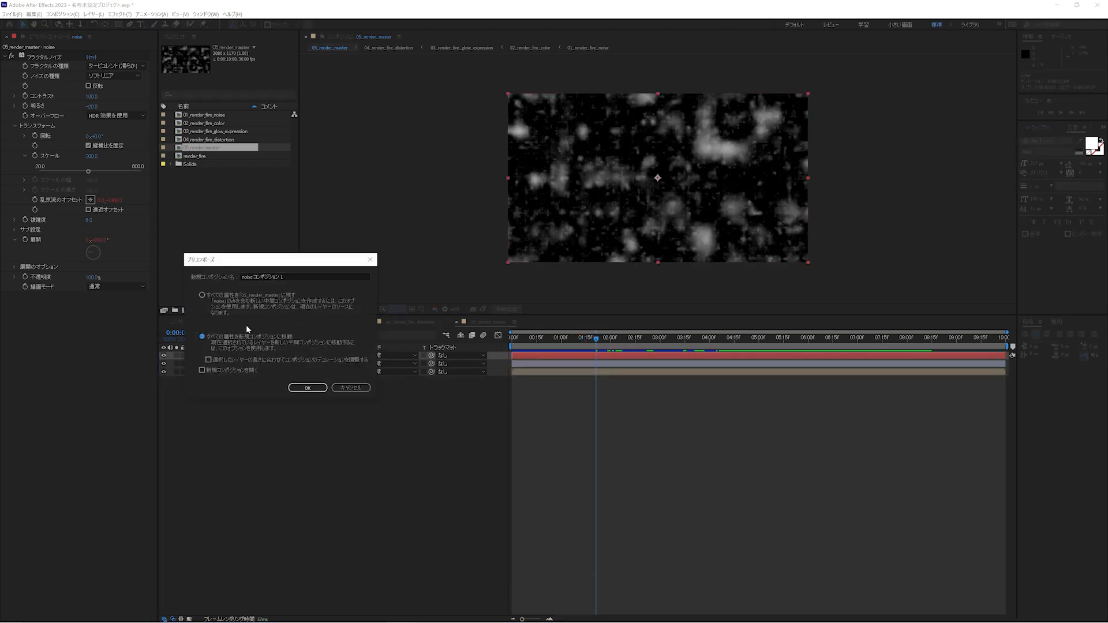
click(297, 276)
text(noise_map)
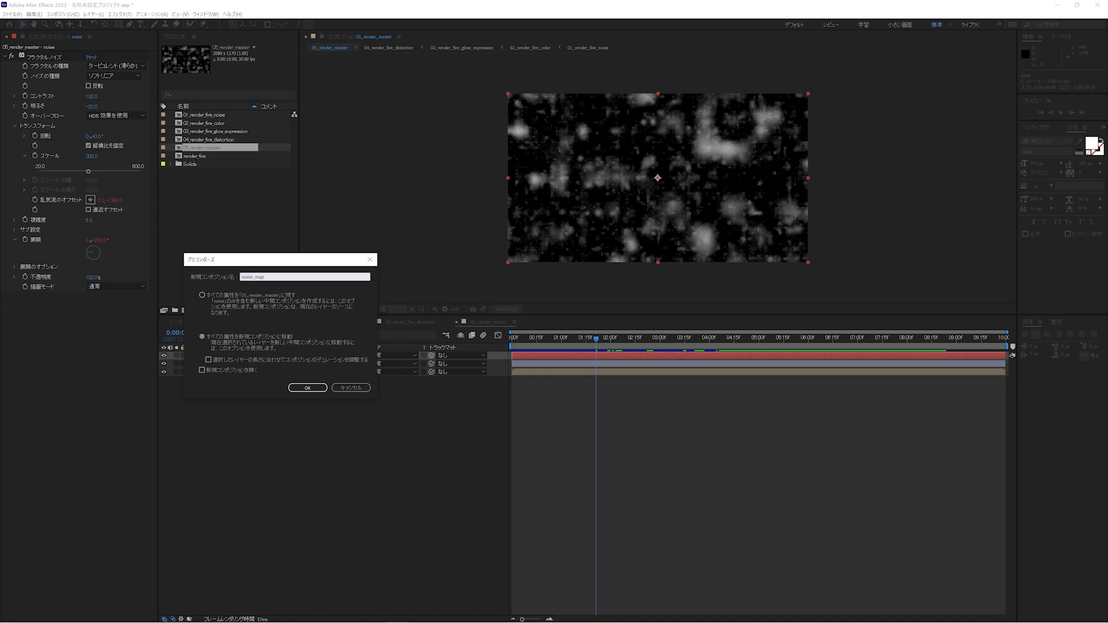
key(Return)
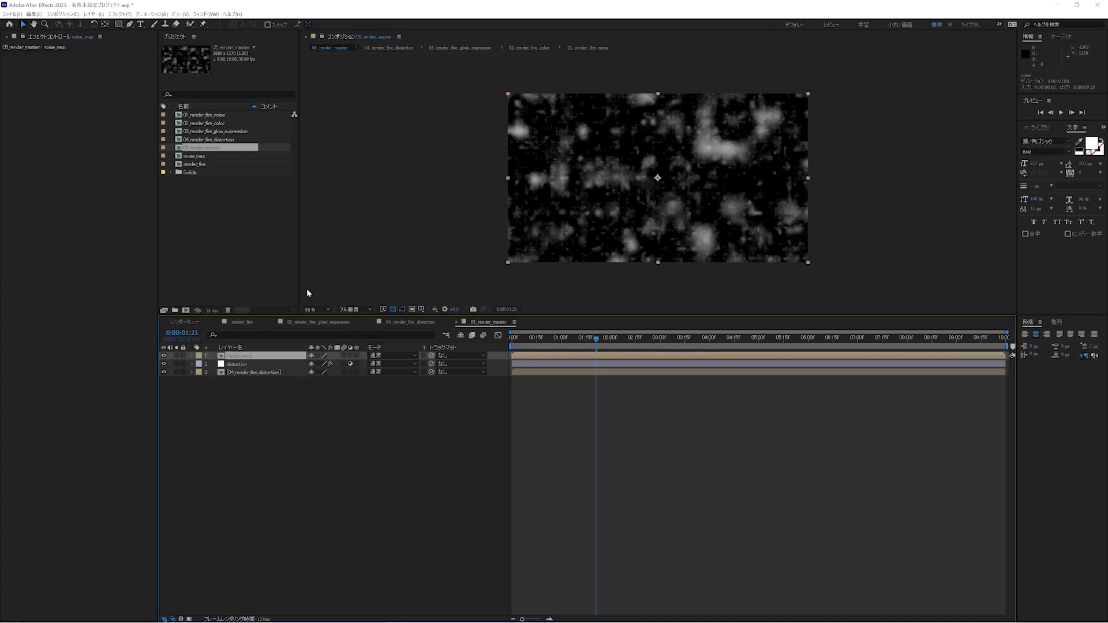
Move noise_map below the distortion layer and choose it as the Displacement Map's map layer.
drag(239, 358, 239, 372)
click(237, 356)
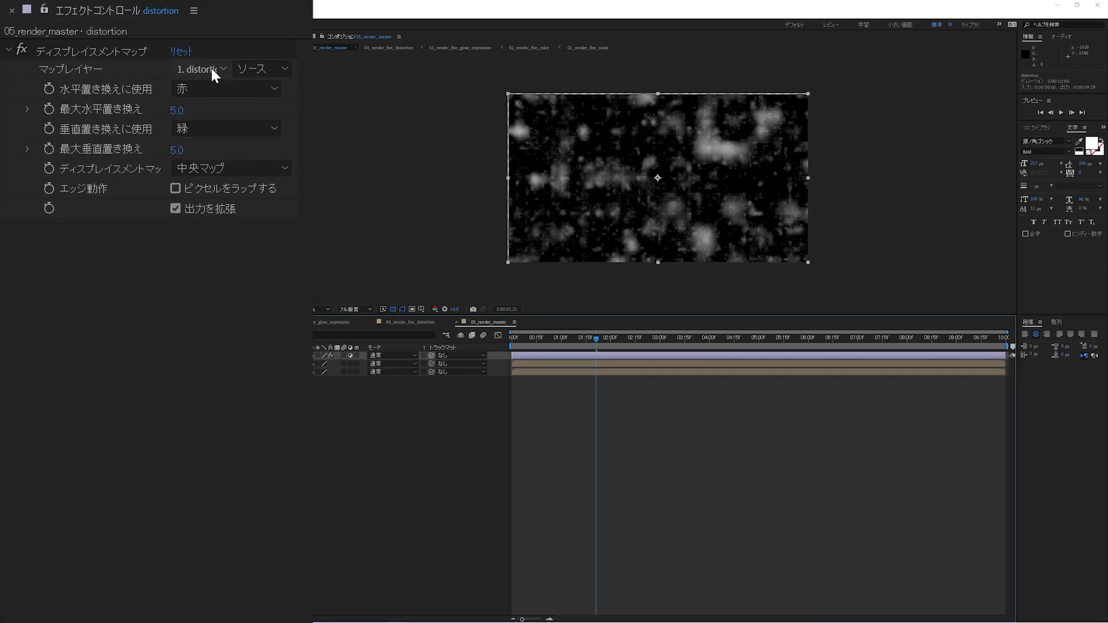
click(211, 68)
click(213, 122)
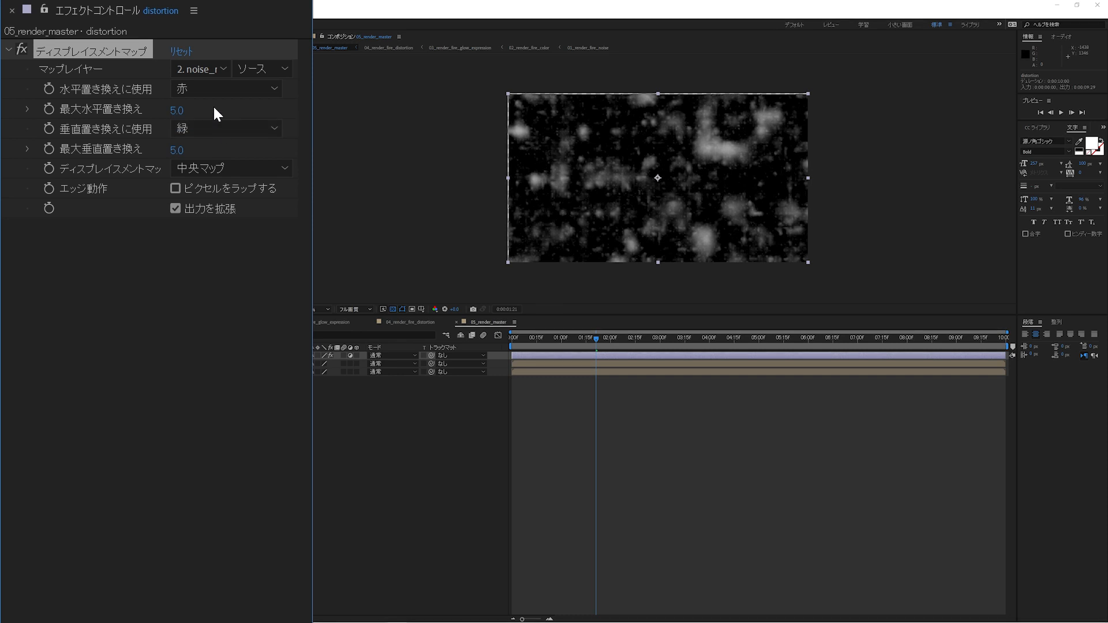
Set the Displacement Map's horizontal and vertical displacement to use luminance (輝度), with both maximum displacements at 8.
click(217, 90)
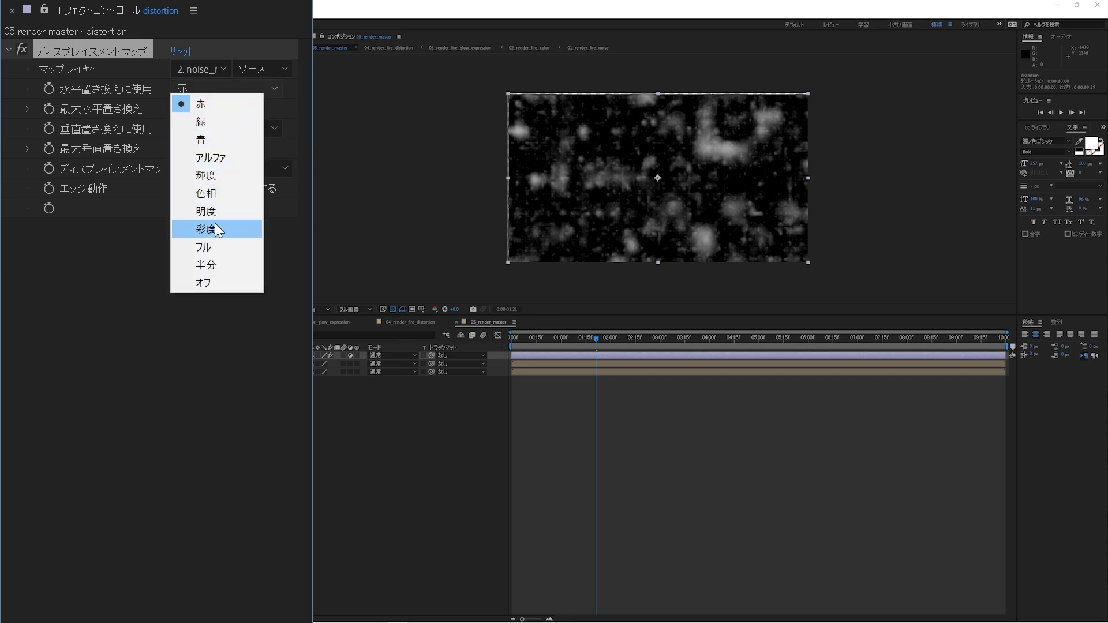
click(209, 175)
click(203, 132)
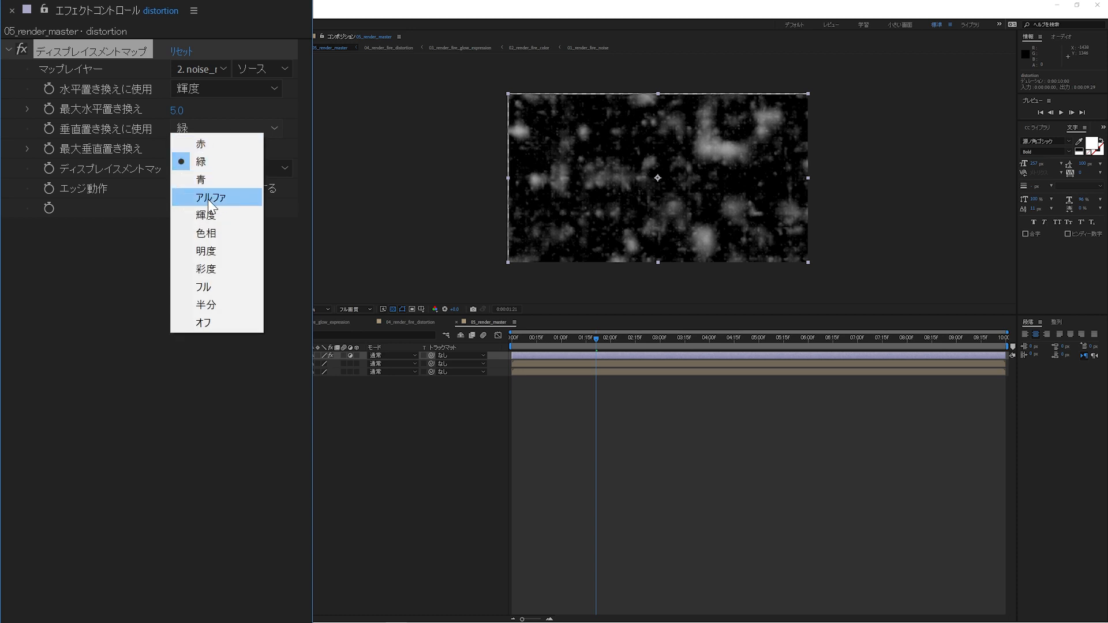
click(212, 217)
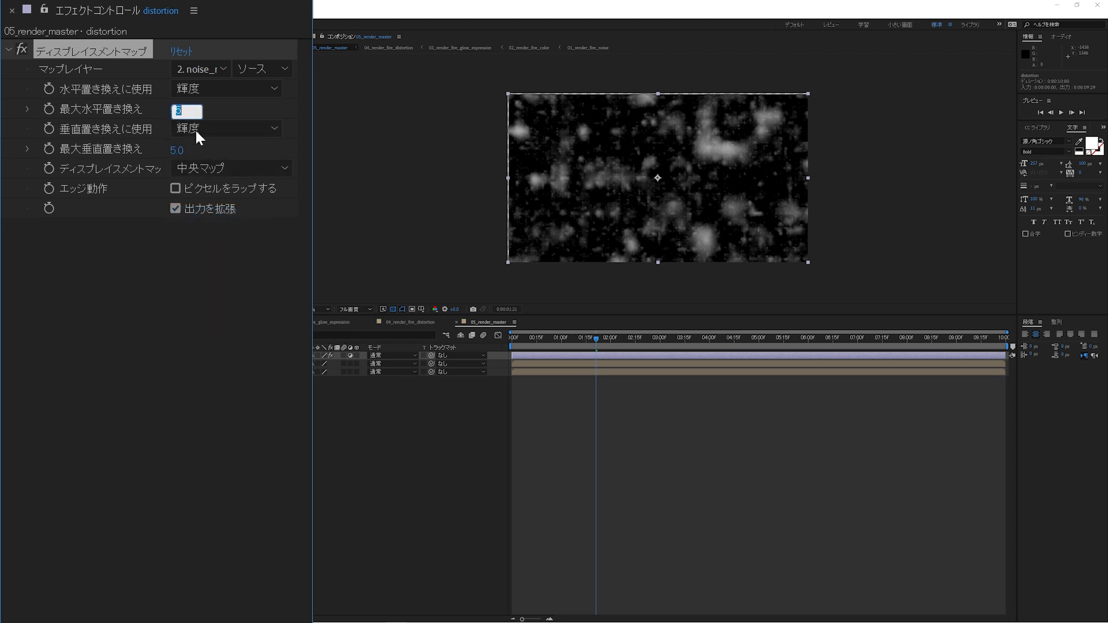
text(8)
key(Return)
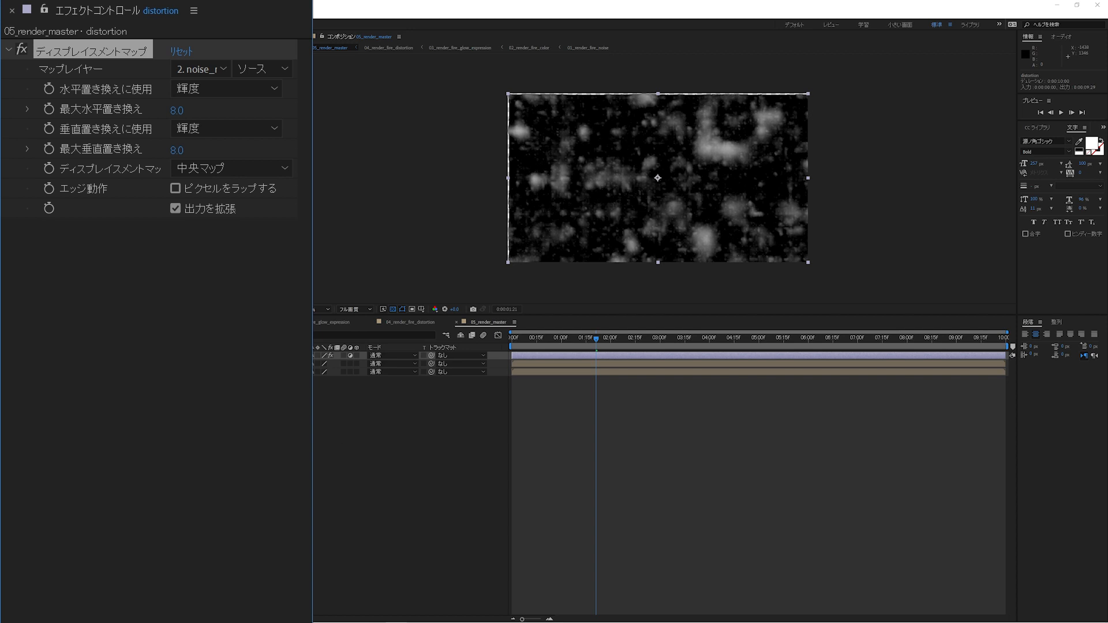
Hide the noise_map layer and preview the displaced fire.
click(6, 364)
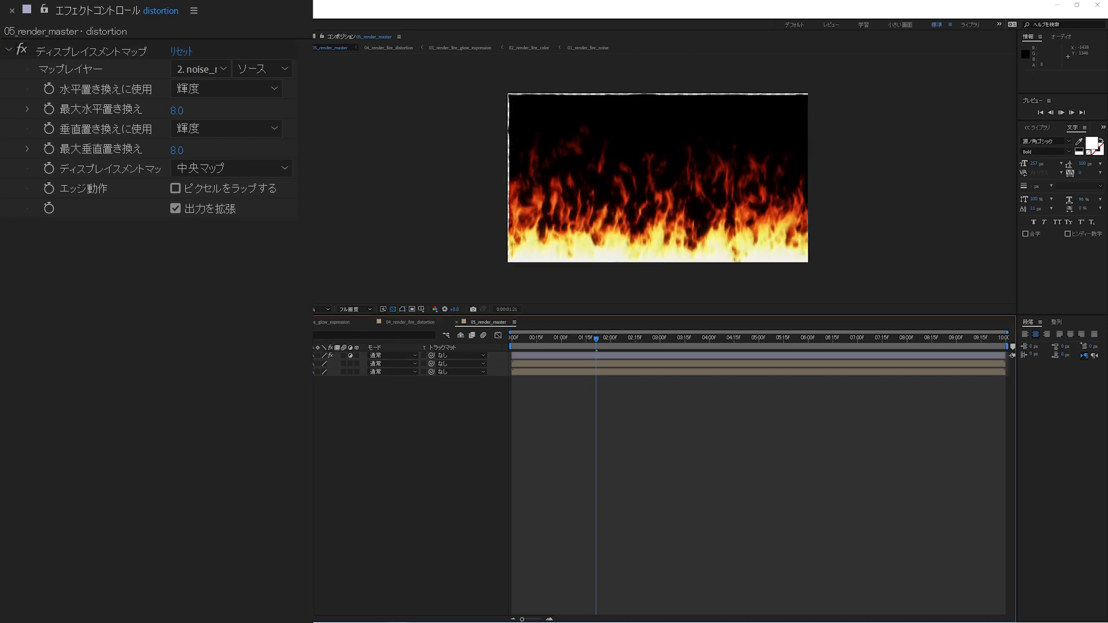
key(space)
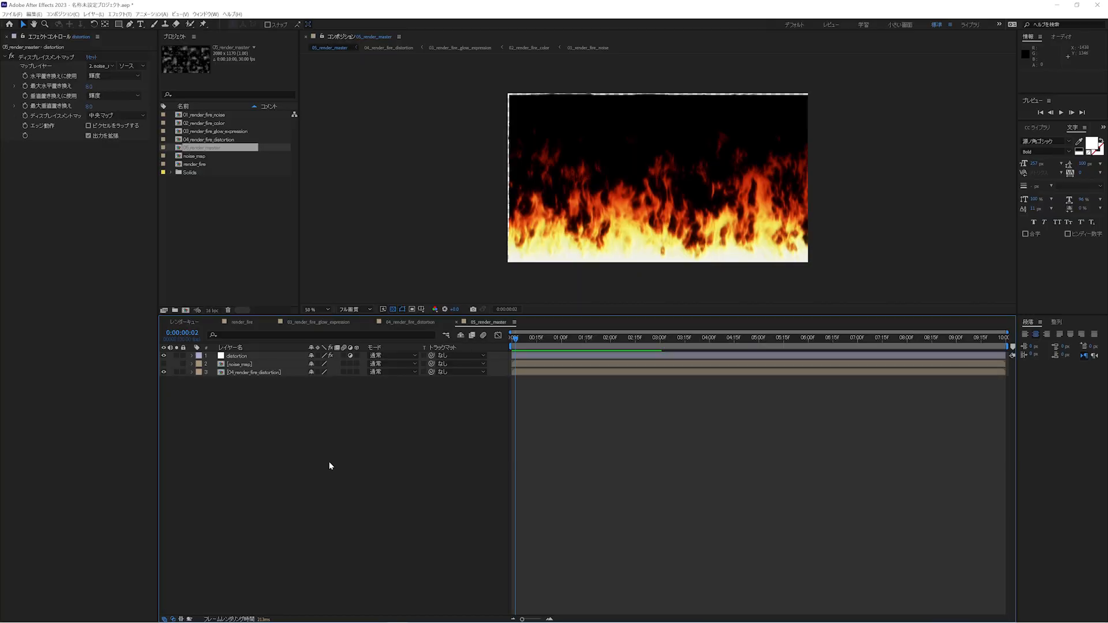
Resize the 05_render_master composition to 1920 × 1080, keeping the 16:9 aspect ratio.
key(ctrl+k)
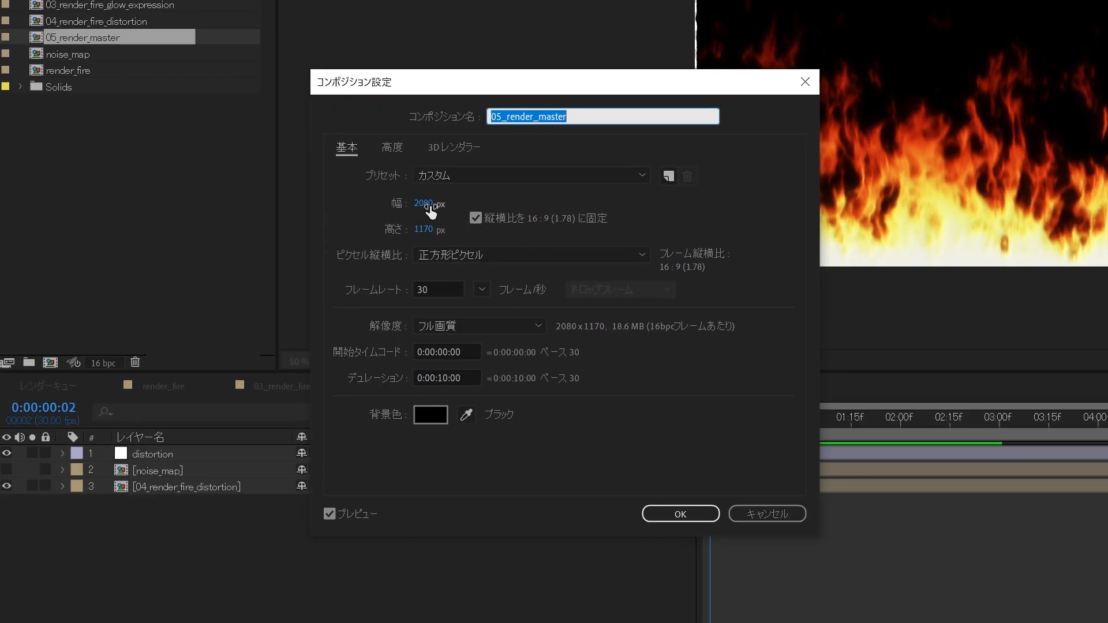
click(429, 205)
text(1920)
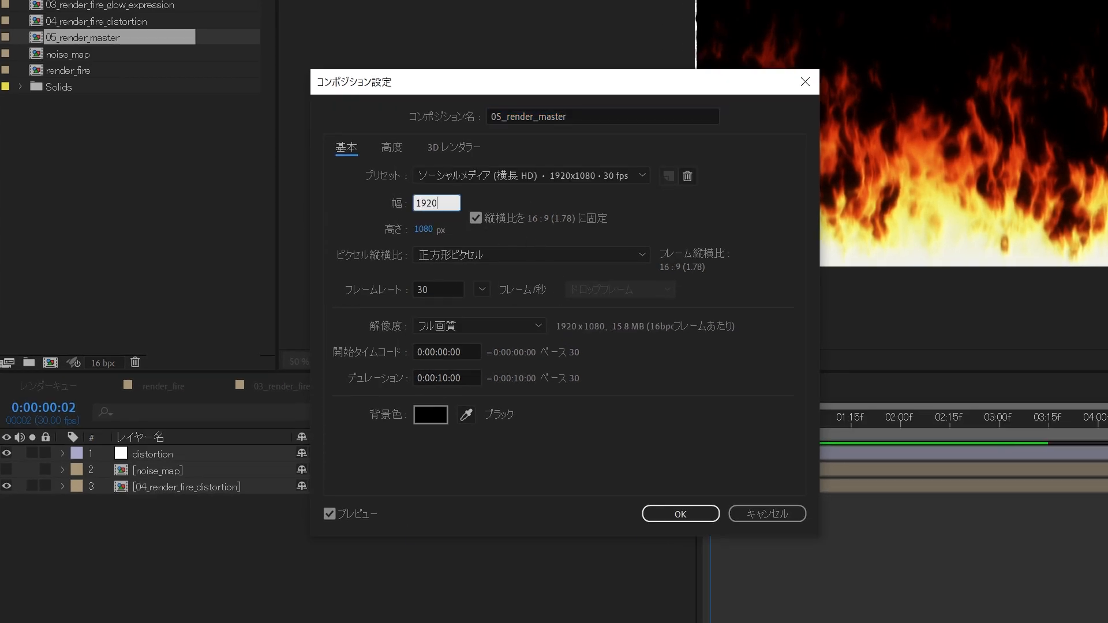
key(Return)
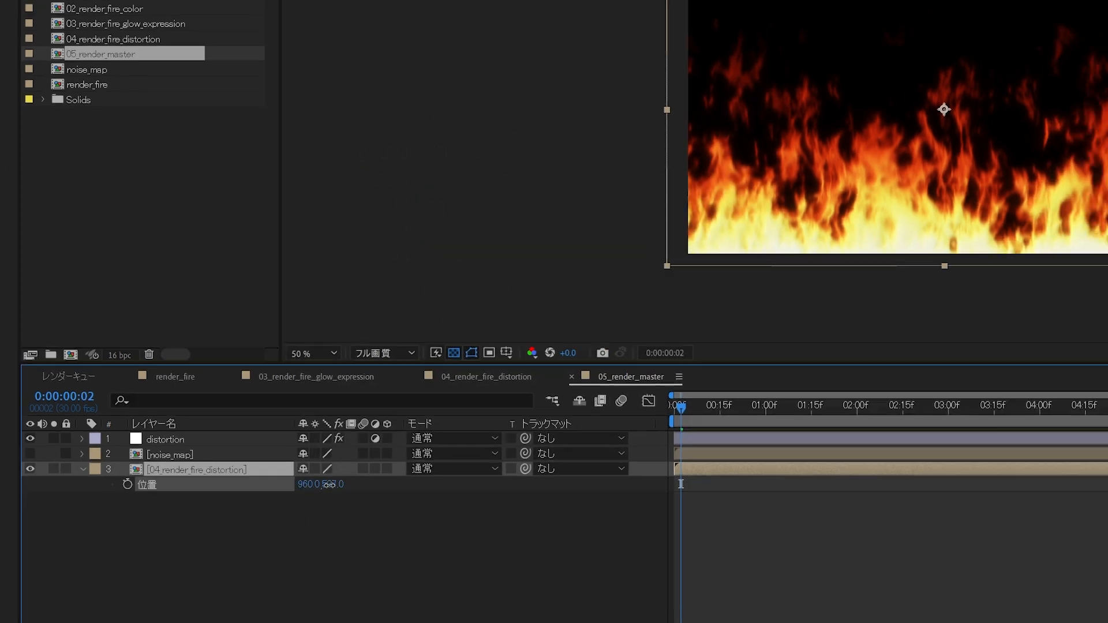
Move the 04_render_fire_distortion layer up until its lower edge sits near the frame's lower edge, and preview the fire.
drag(324, 503, 305, 503)
drag(313, 381, 311, 381)
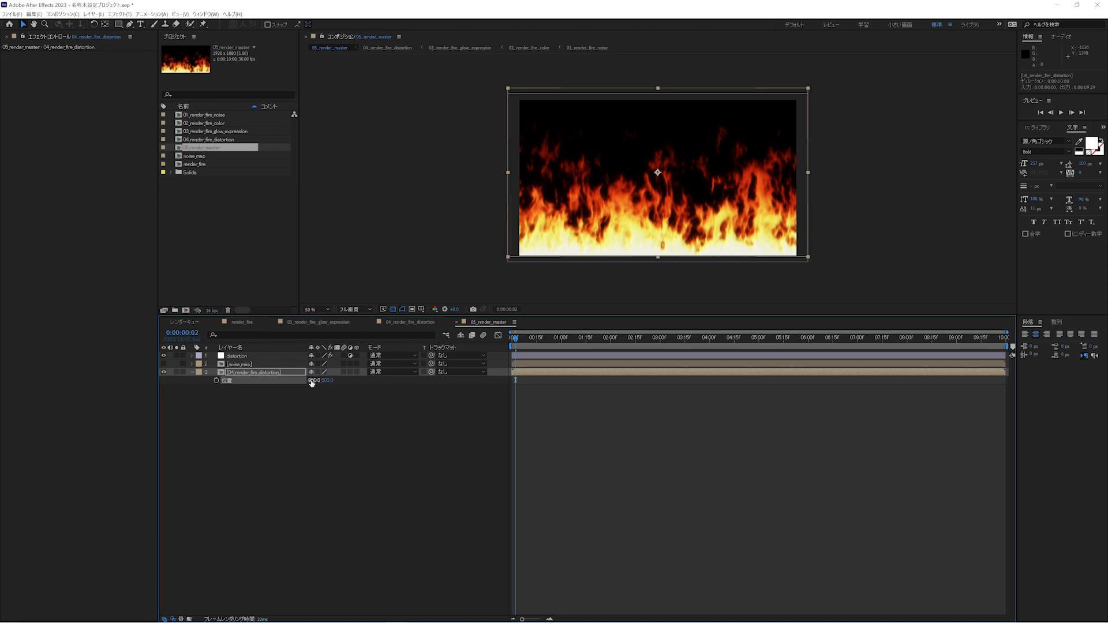
click(289, 528)
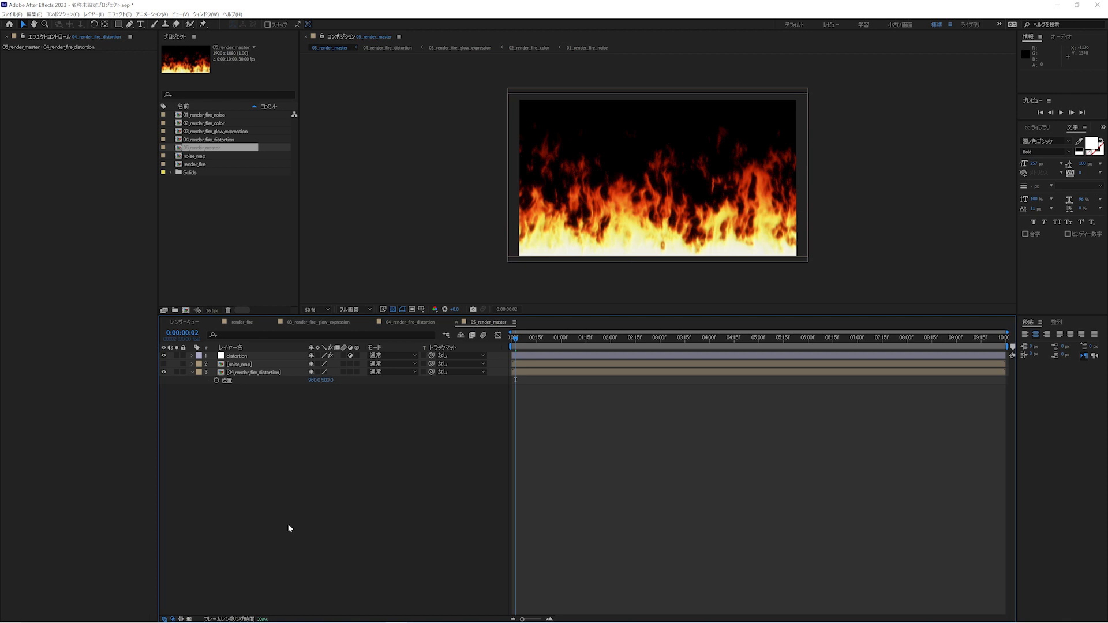
key(space)
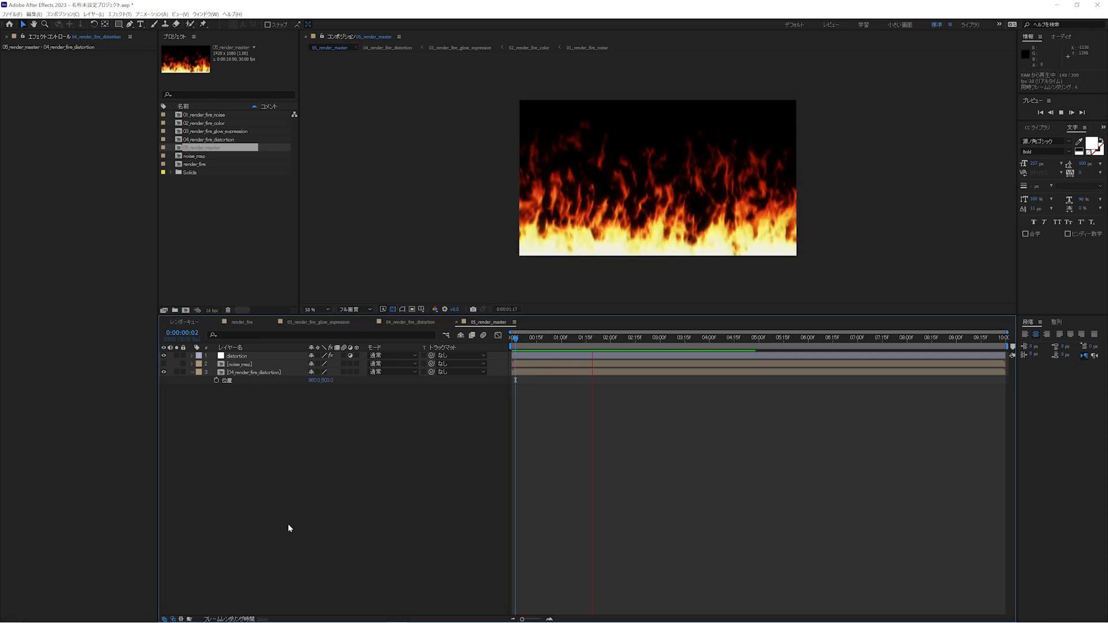
key(space)
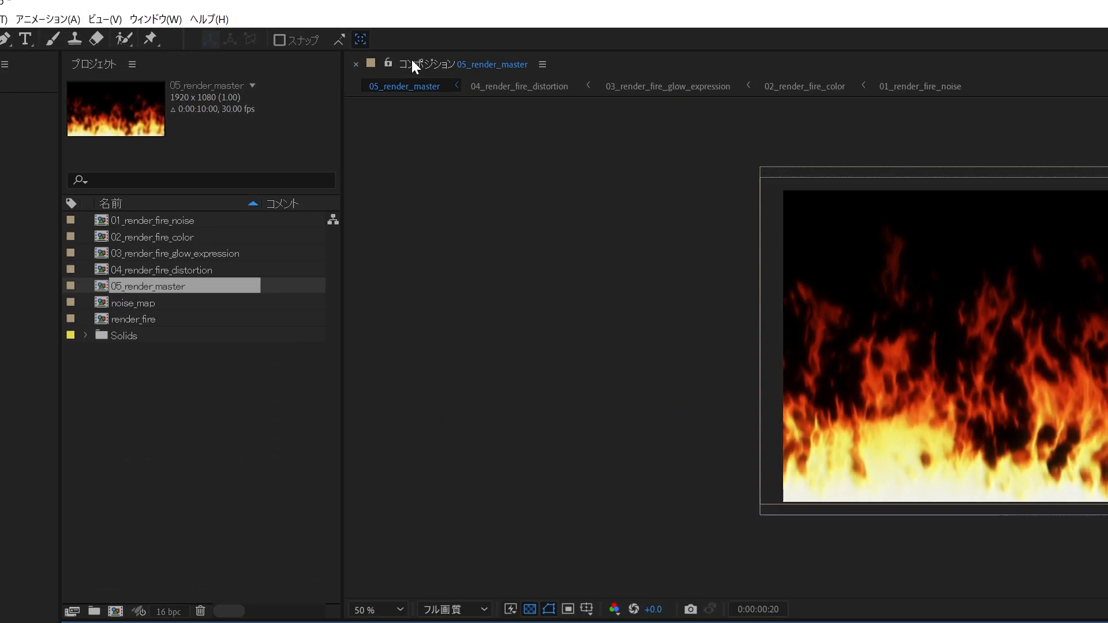
Open 01_render_fire_noise and dock its viewer beside the 05_render_master viewer.
double_click(167, 222)
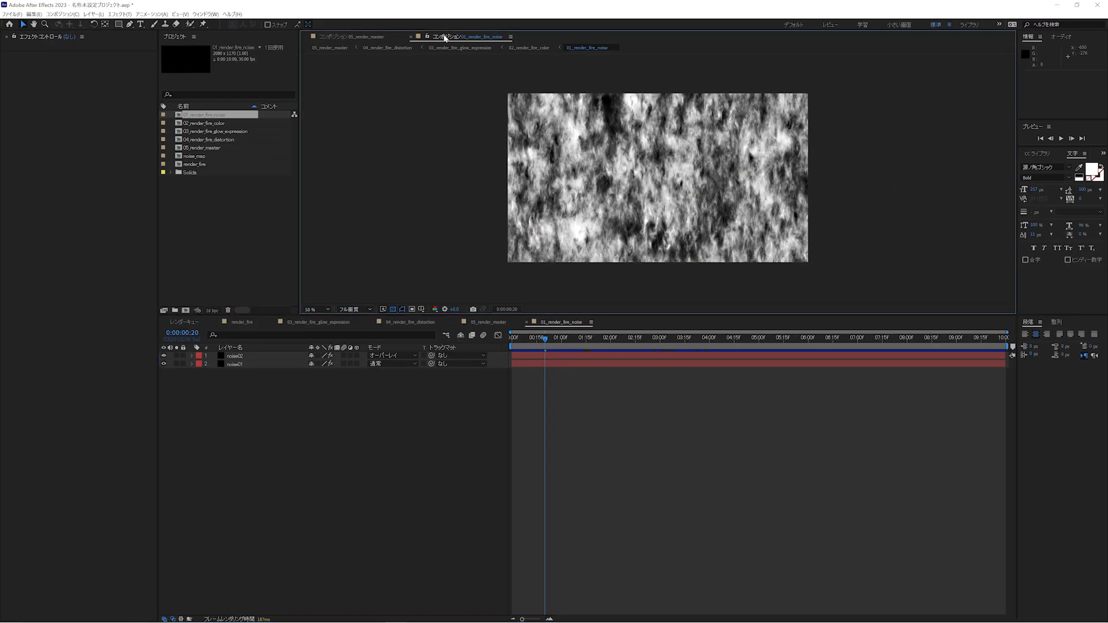
drag(646, 64, 1008, 171)
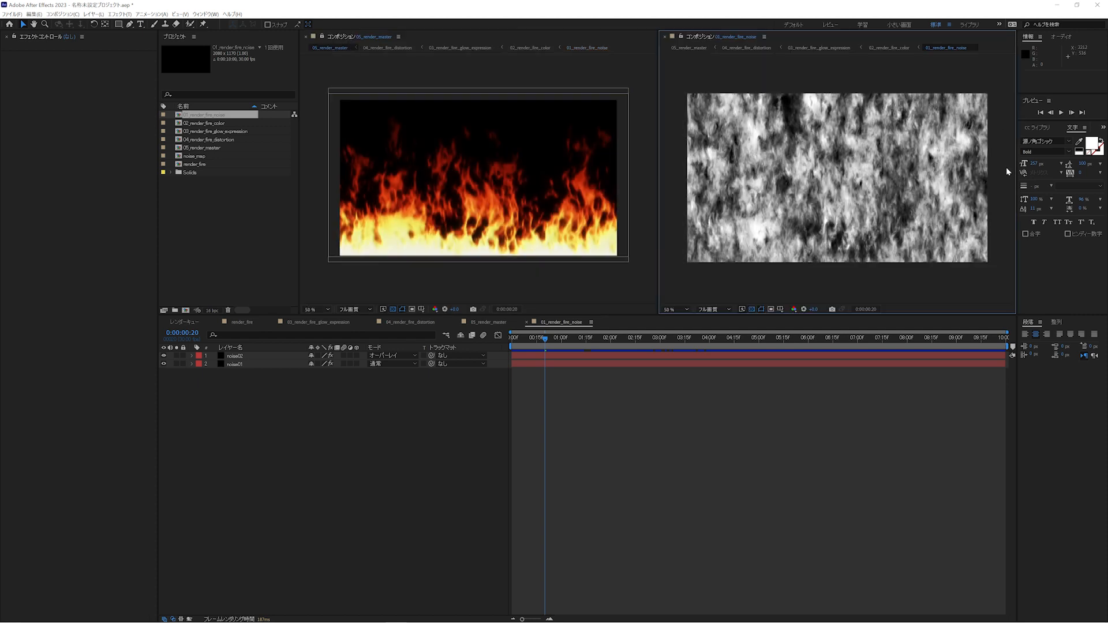
Try a Fractal Noise contrast (コントラスト) of 100 on noise01, then change it to 120.
click(250, 365)
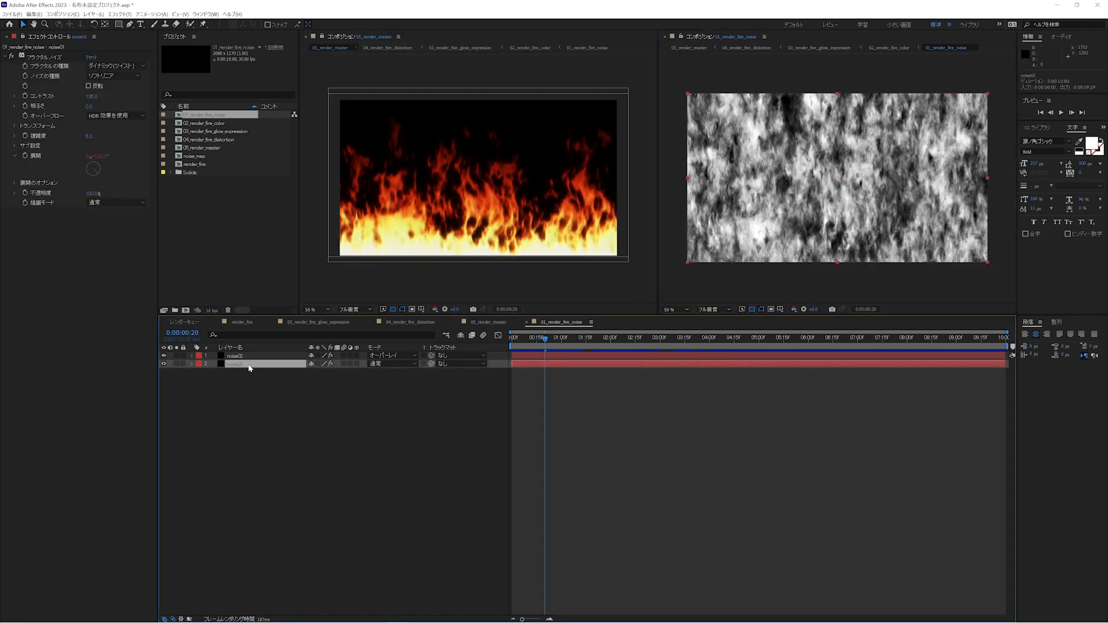
click(91, 95)
text(100)
key(Return)
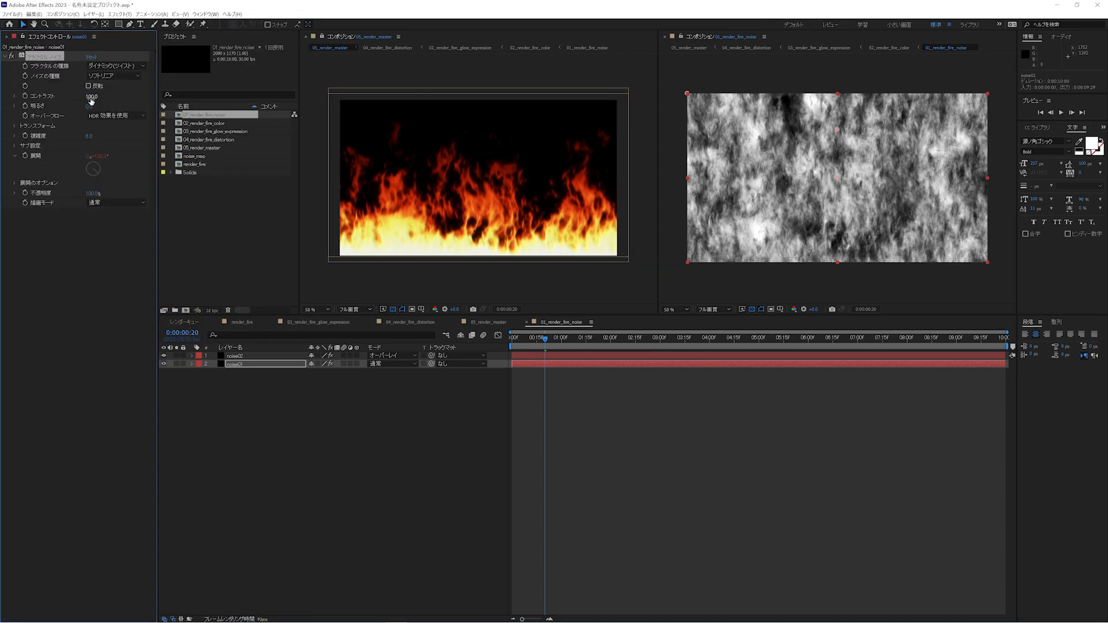
click(91, 98)
text(120)
key(Return)
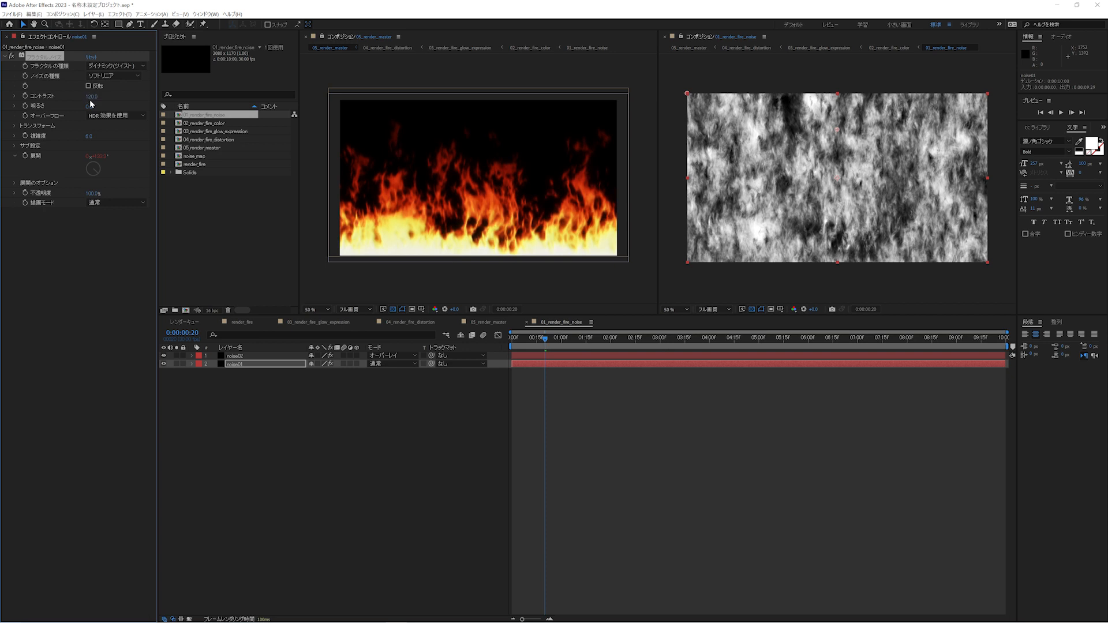
Try a Fractal Noise contrast of 100 on noise02.
click(241, 355)
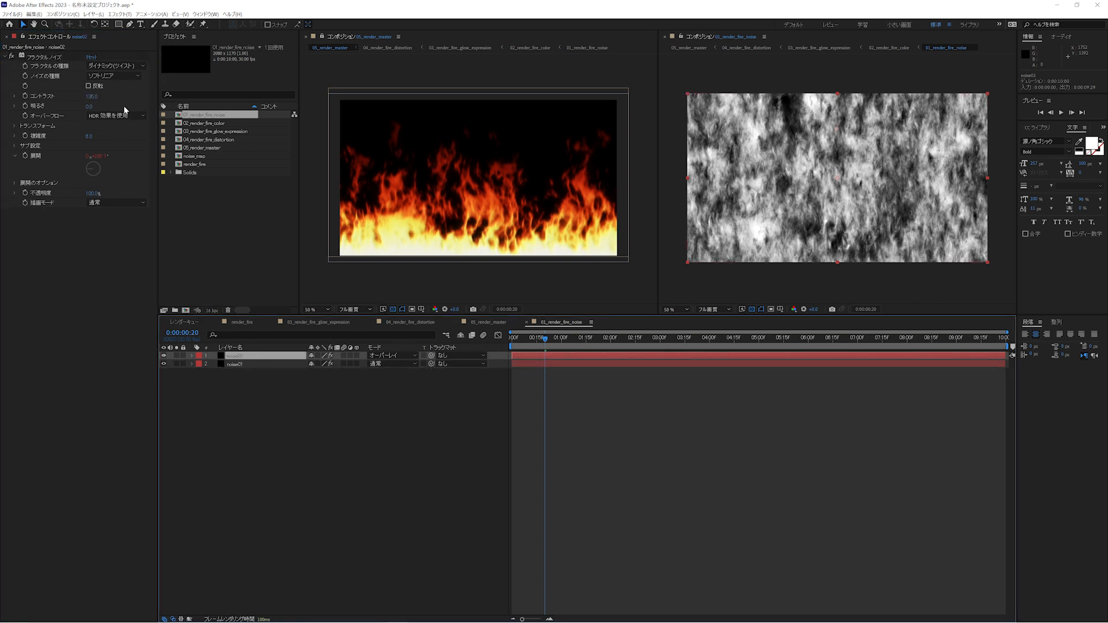
click(94, 97)
text(100)
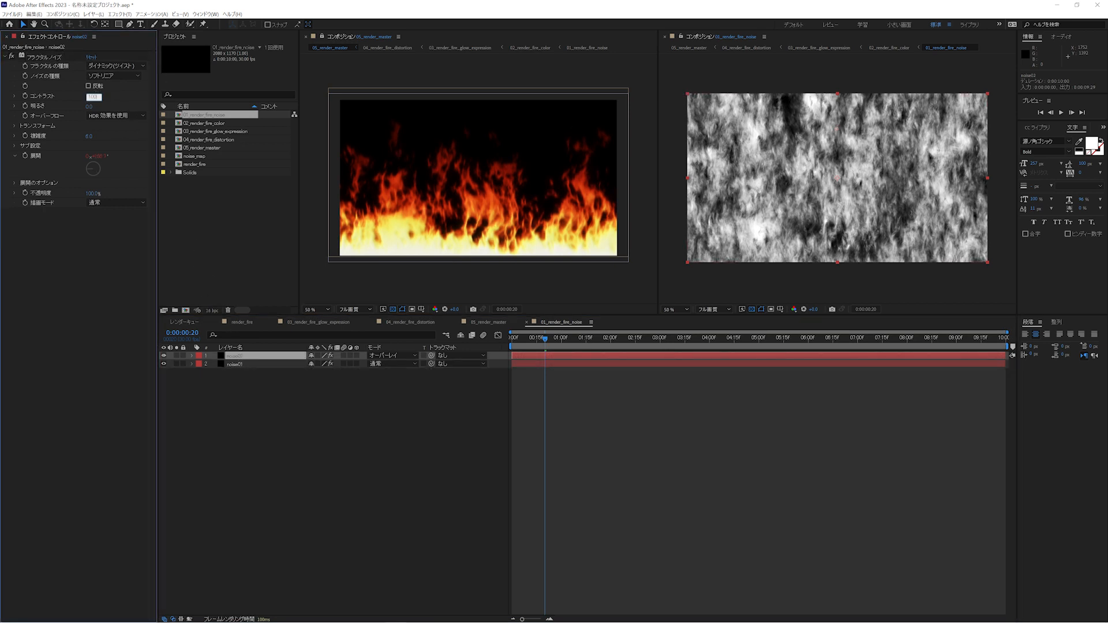
key(Return)
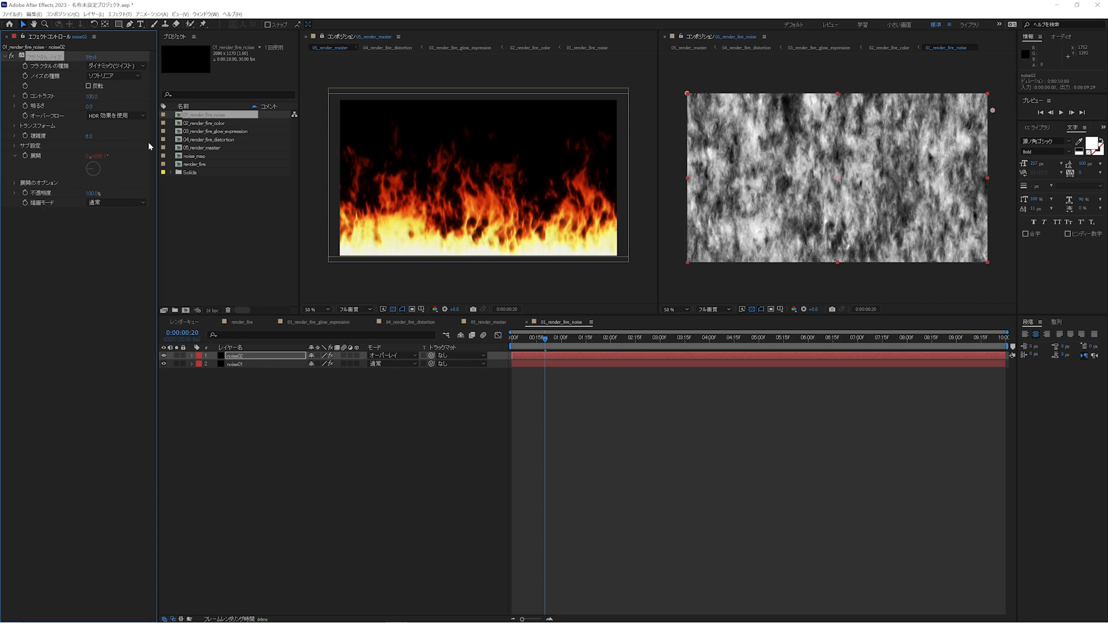
click(350, 429)
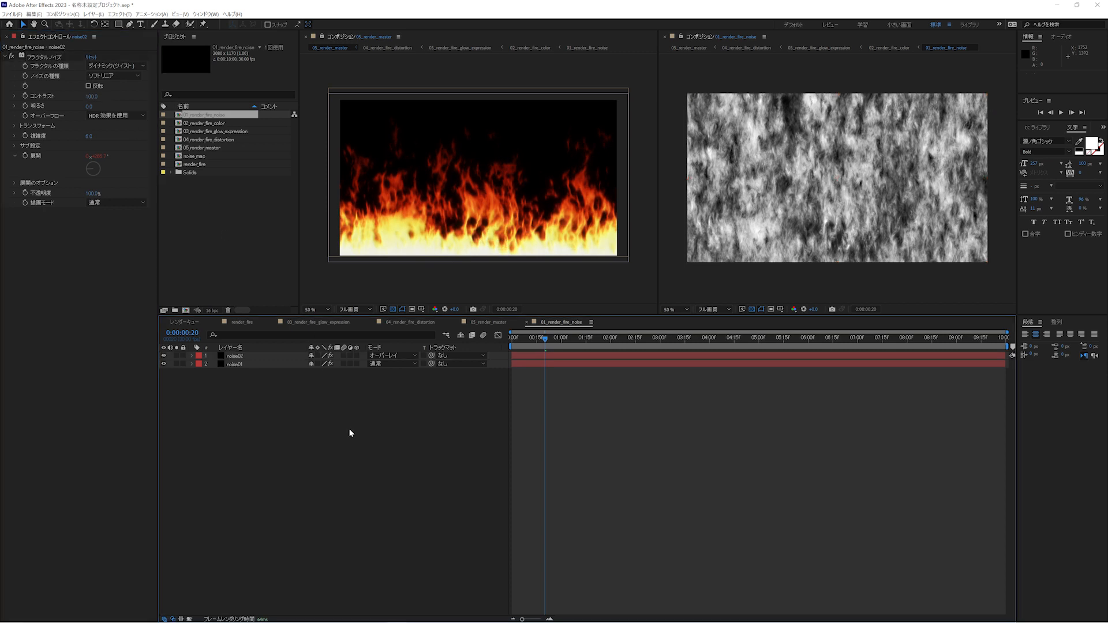
Try a lower Fractal Noise contrast on noise01 and undo it.
click(257, 364)
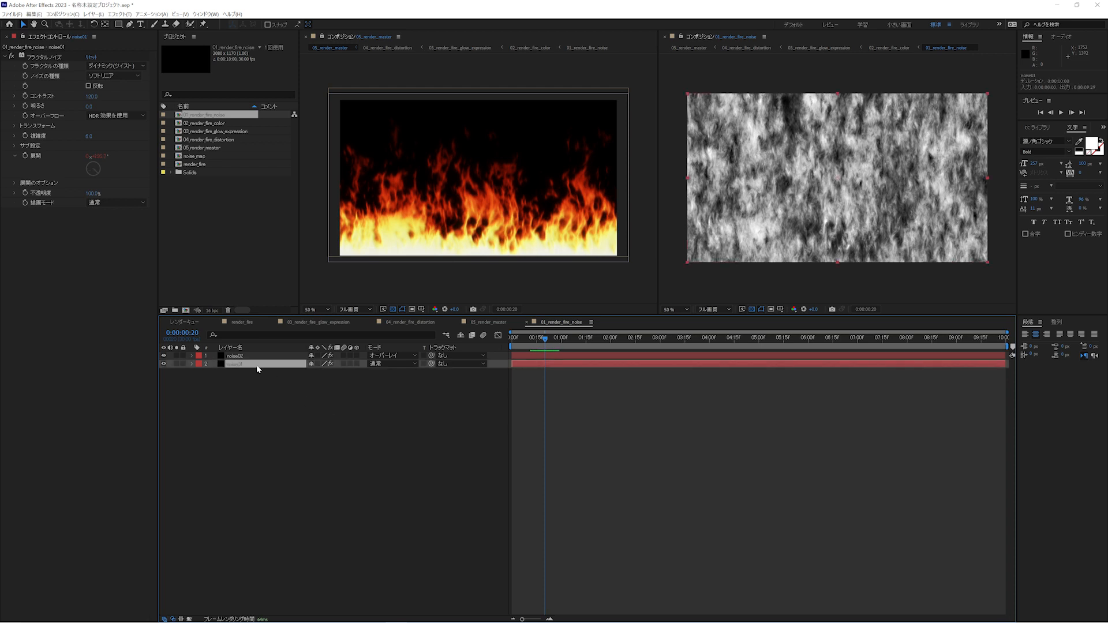
click(91, 97)
key(Return)
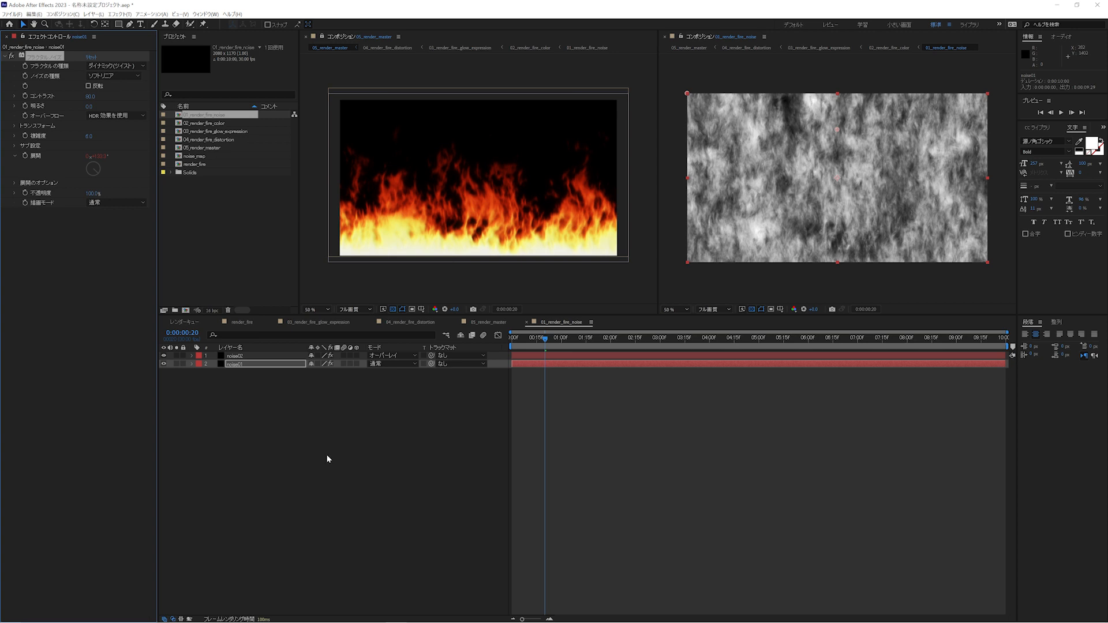
key(ctrl+z)
Set the Fractal Noise contrast to 110 on both noise01 and noise02.
click(91, 96)
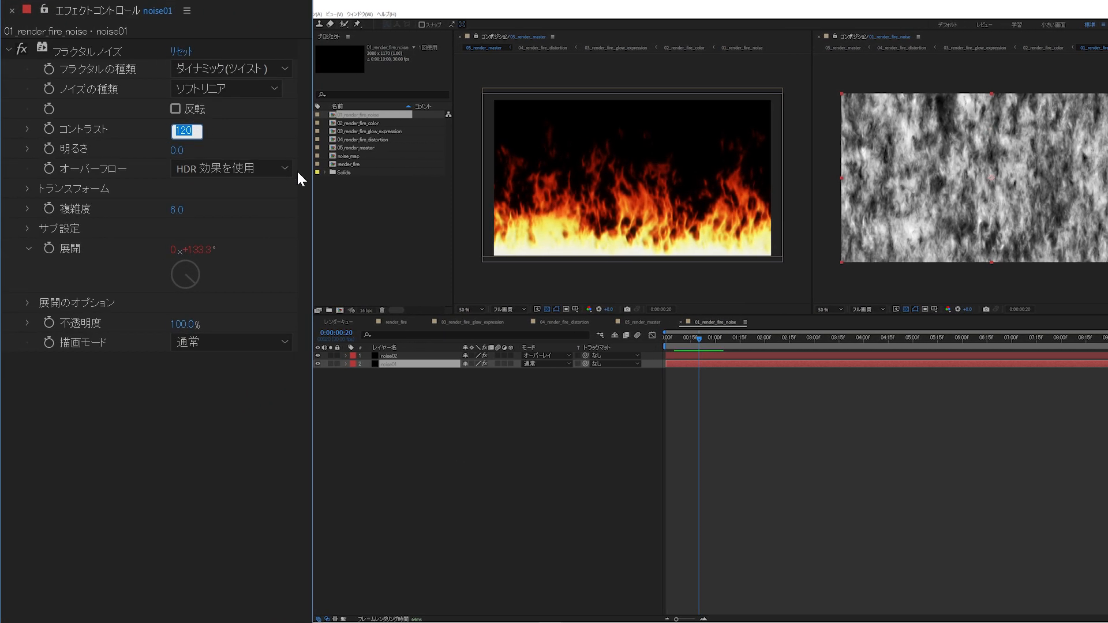
text(110)
key(Return)
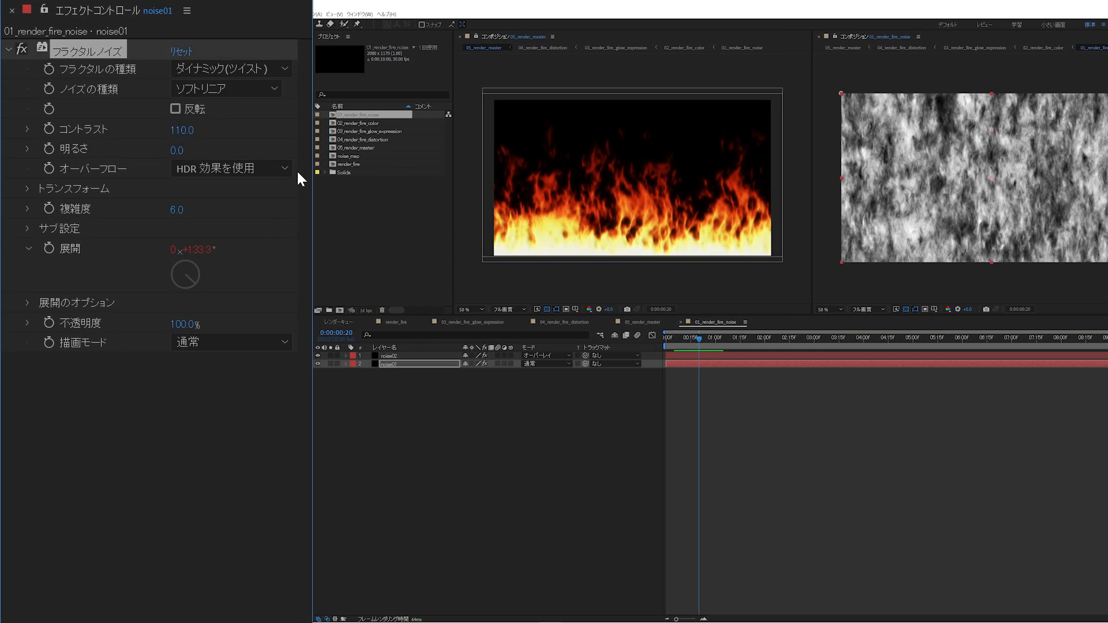
click(387, 355)
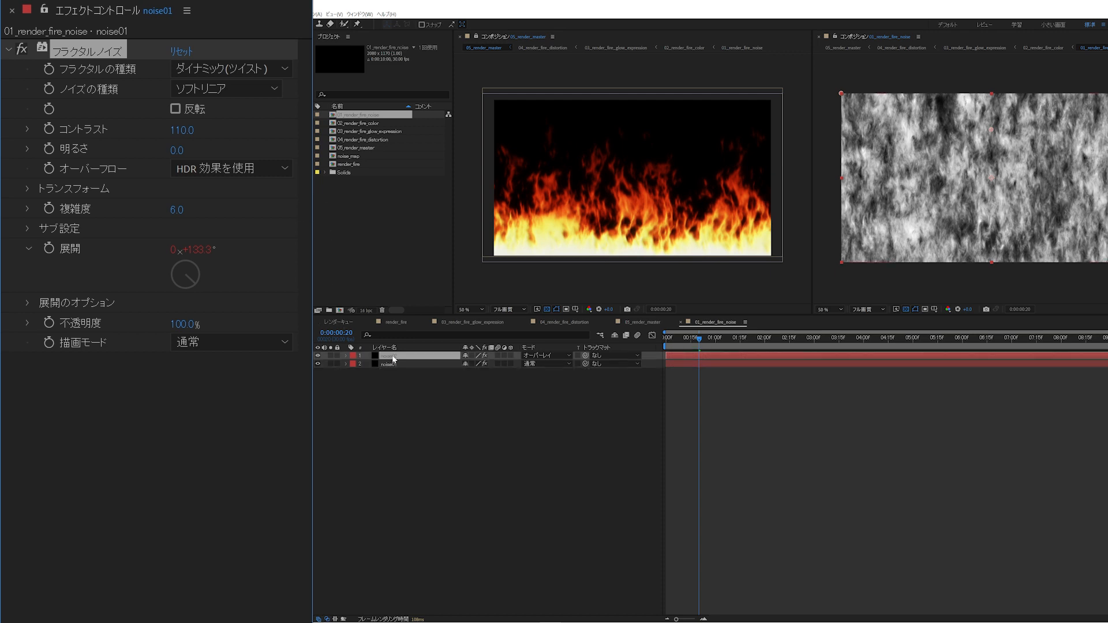
click(185, 129)
text(11)
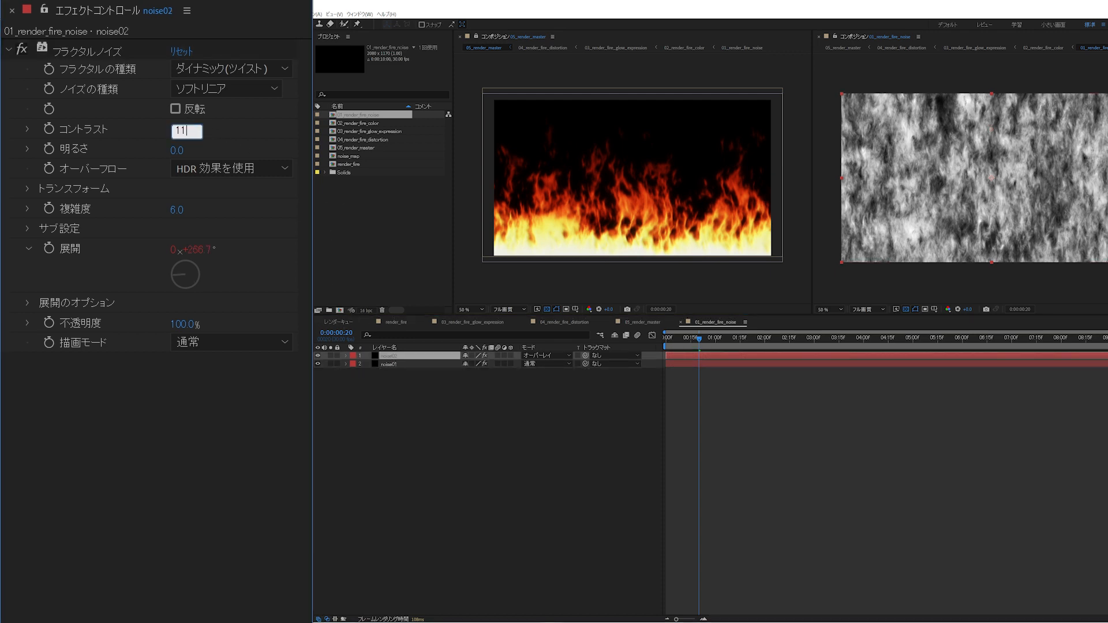
text(0)
key(Return)
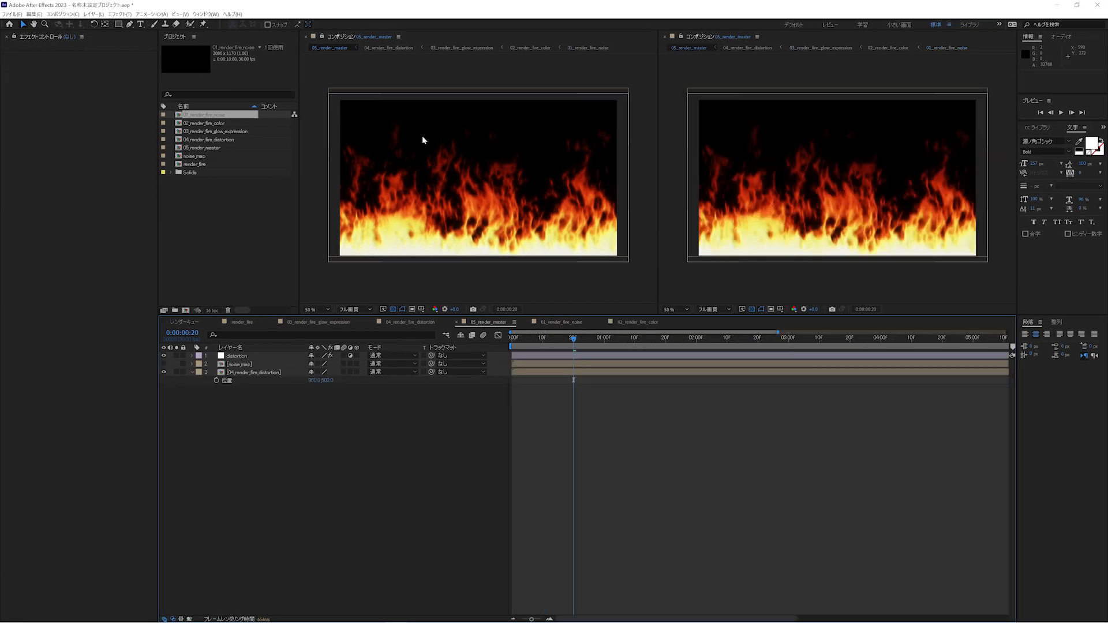
Close the extra composition viewer and add an adjustment layer with a Curves (トーンカーブ) effect on top of 05_render_master.
click(306, 37)
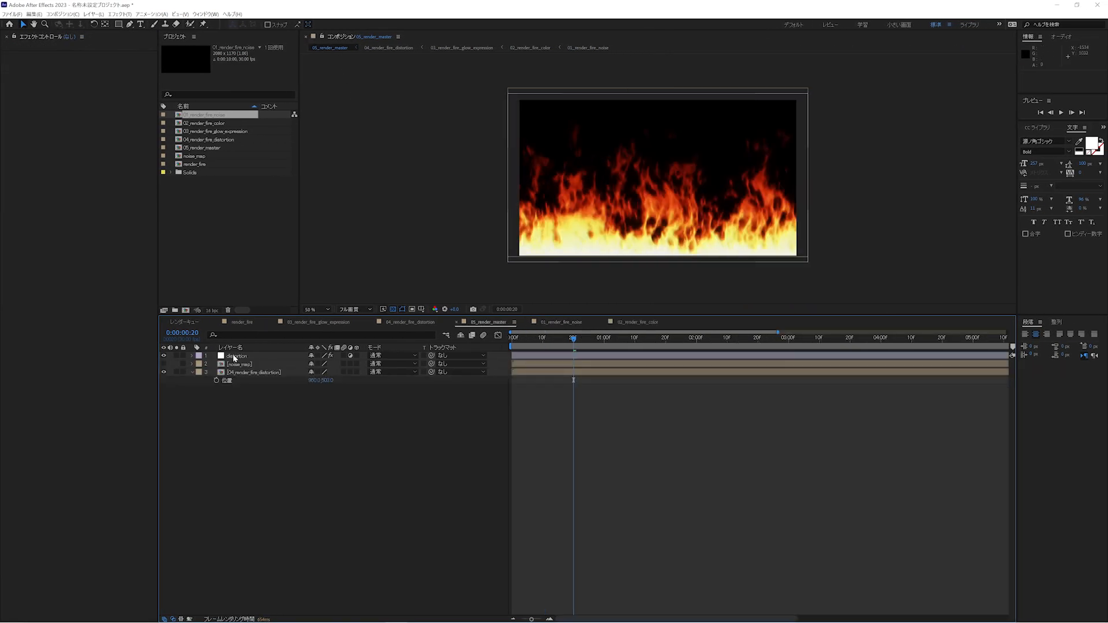
key(ctrl+alt+y)
click(120, 14)
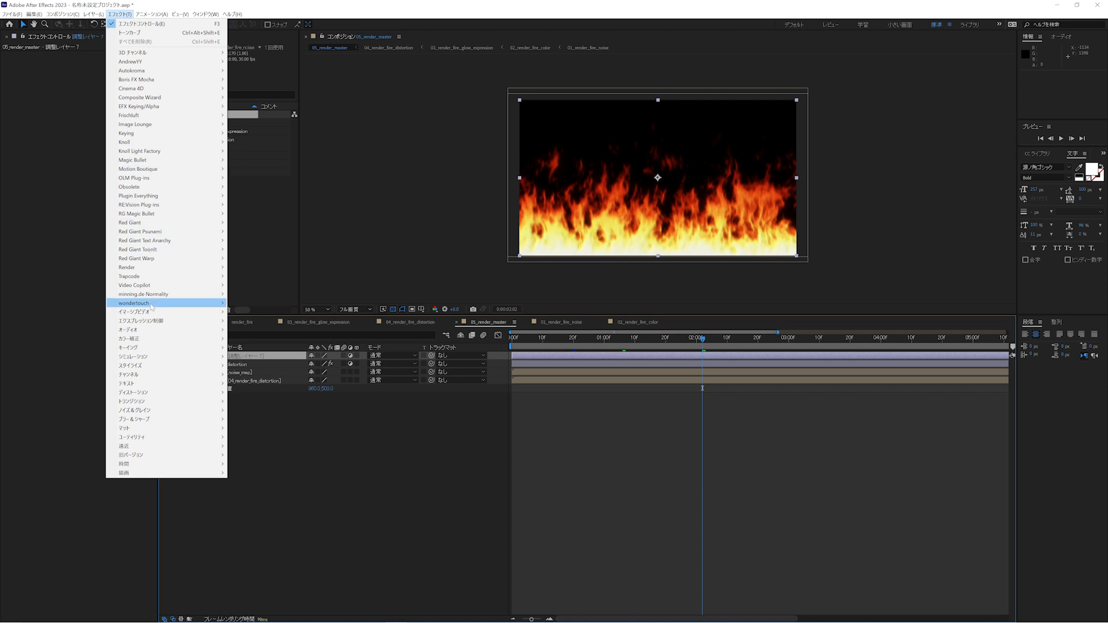
mouse_move(152, 341)
click(249, 248)
Raise the RGB curve and the red channel curve to brighten the fire, and compare it with the adjustment layer off and on.
drag(103, 125, 100, 117)
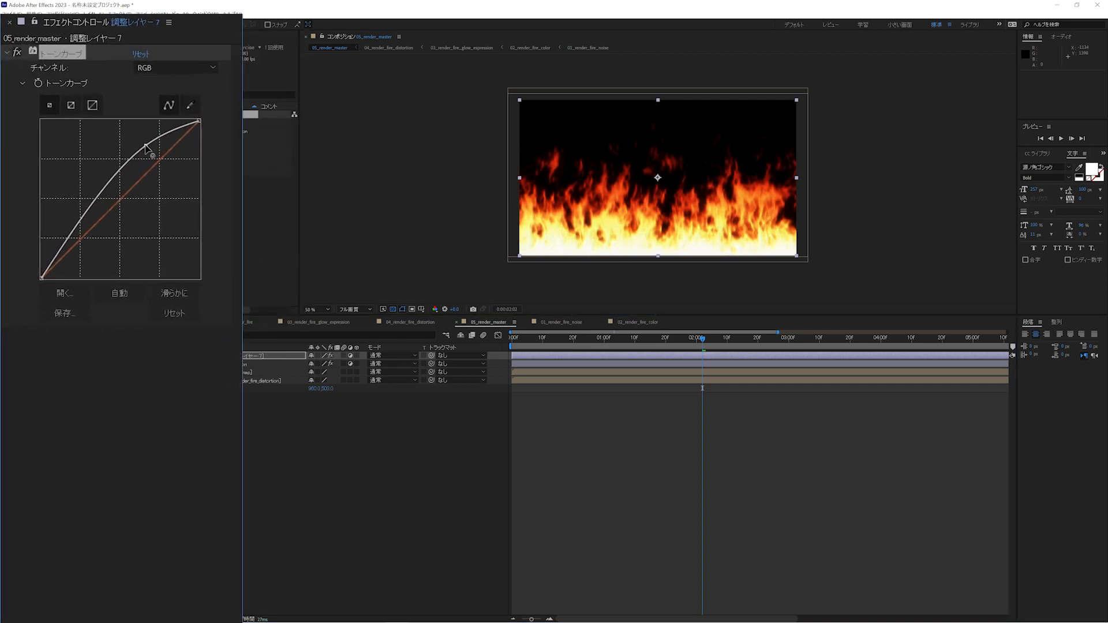
click(207, 70)
click(208, 99)
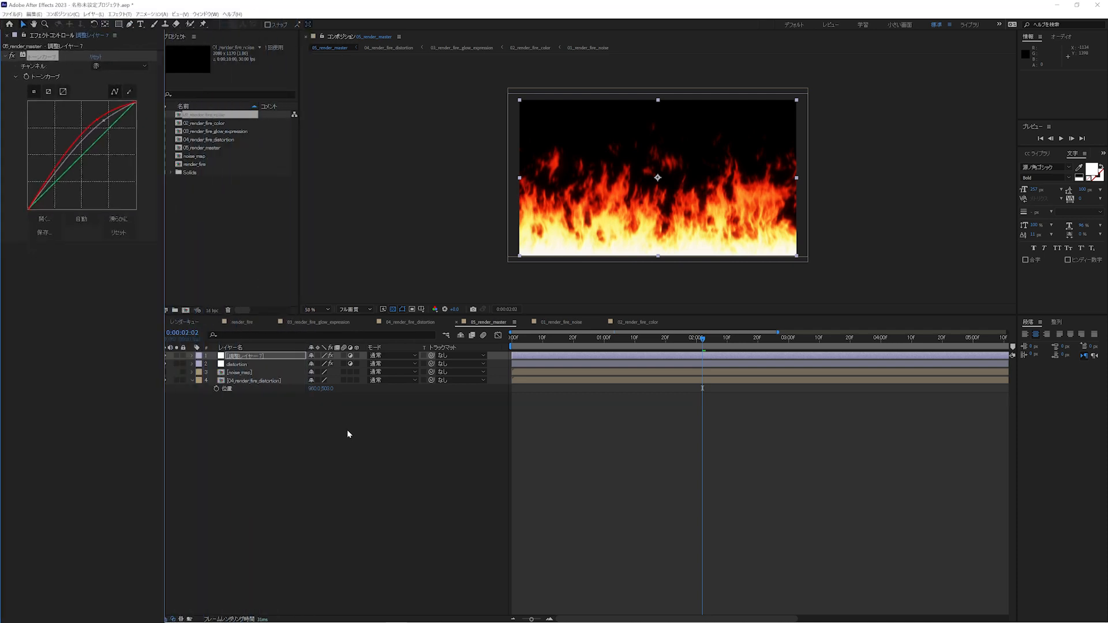
click(164, 356)
click(164, 356)
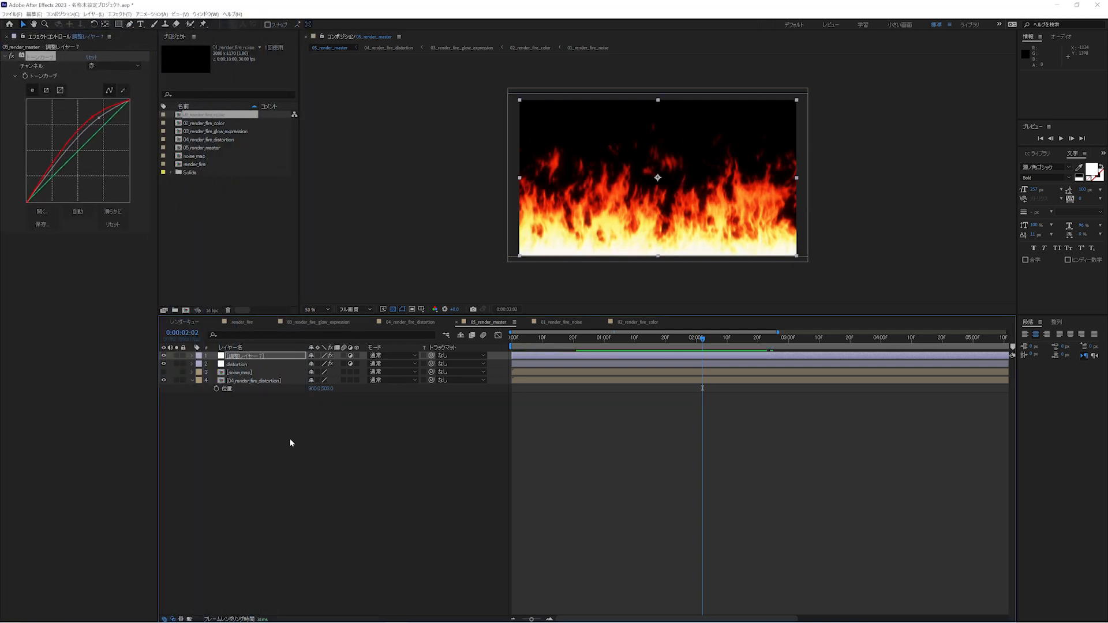
Preview the colour-adjusted fire and inspect it at 100% in an enlarged composition viewer.
click(346, 437)
key(space)
key(space)
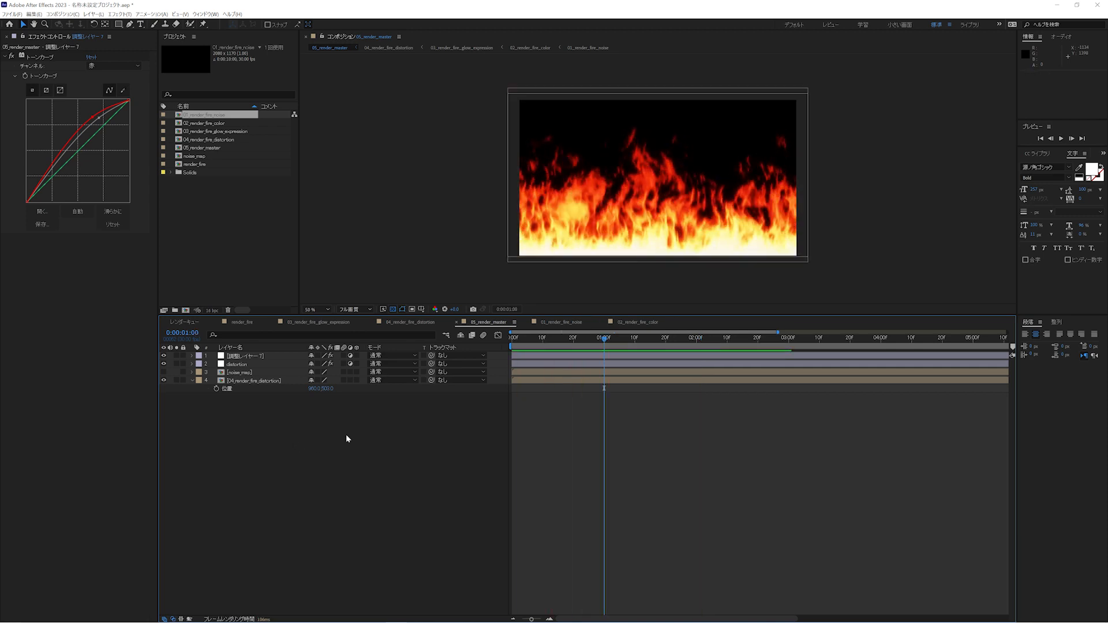
key(slash)
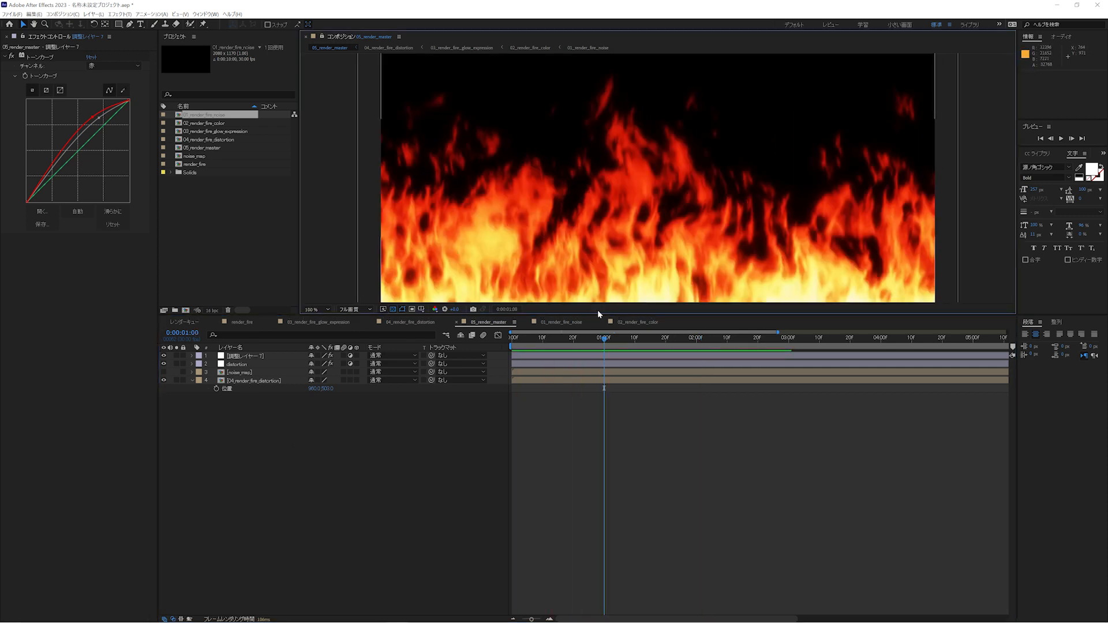
drag(595, 315, 595, 407)
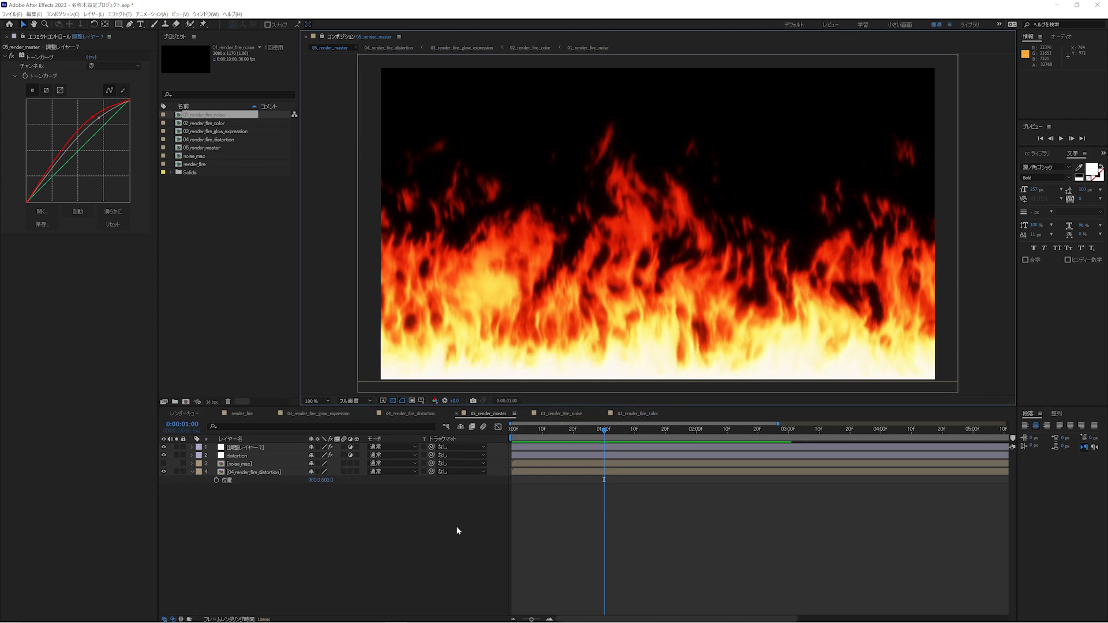